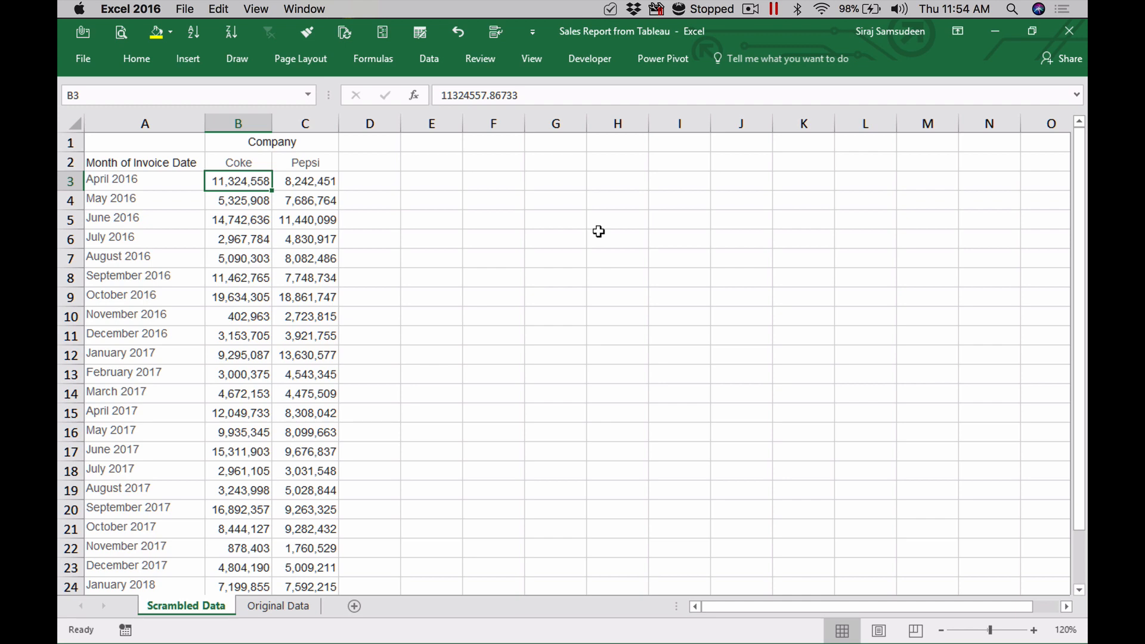
# Review the Coke sales column of the Tableau report by selecting it from April 2016 through March 2018
pyautogui.press('super+shift+Down')
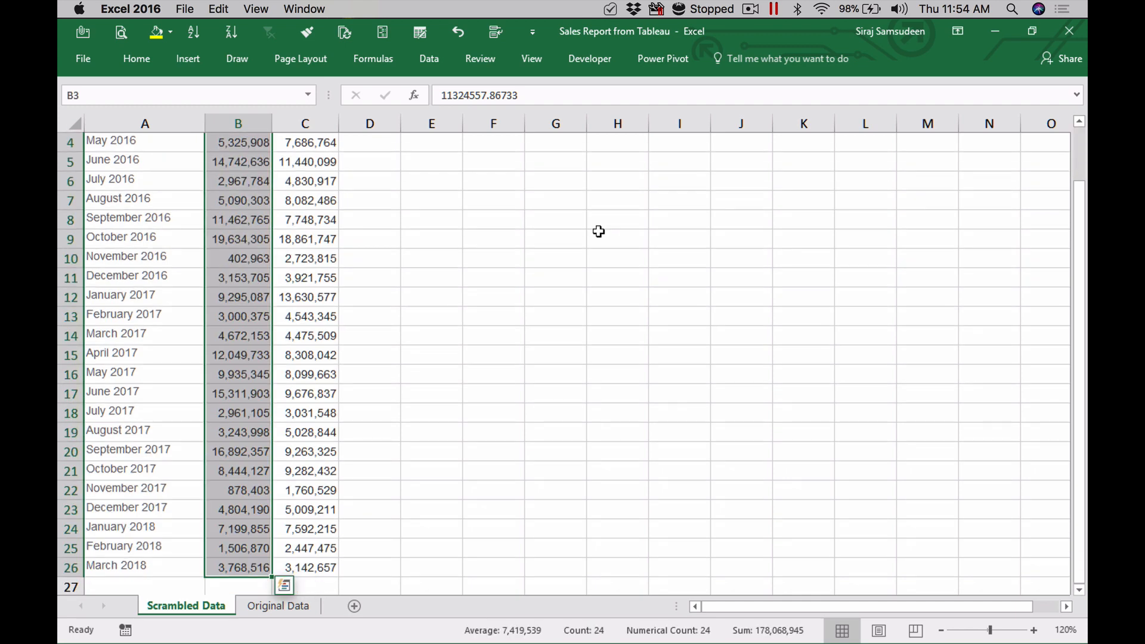
pyautogui.press('super+Up')
pyautogui.press('Down')
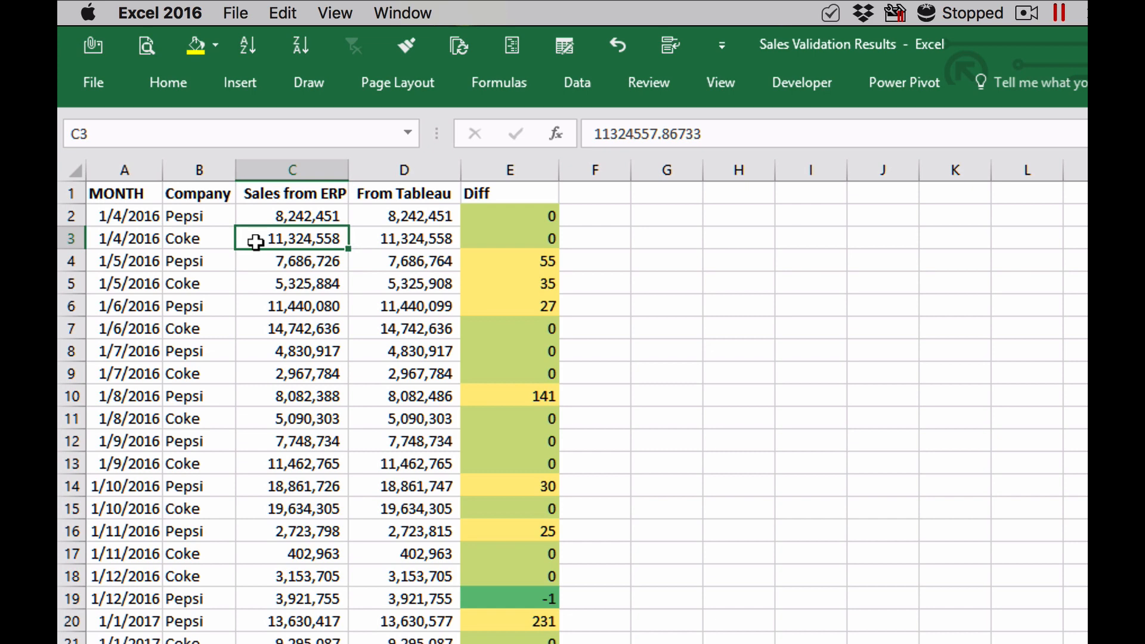
# Examine the first record of the sales validation results across the month, company, ERP sales, Tableau sales and Diff columns
pyautogui.click(149, 218)
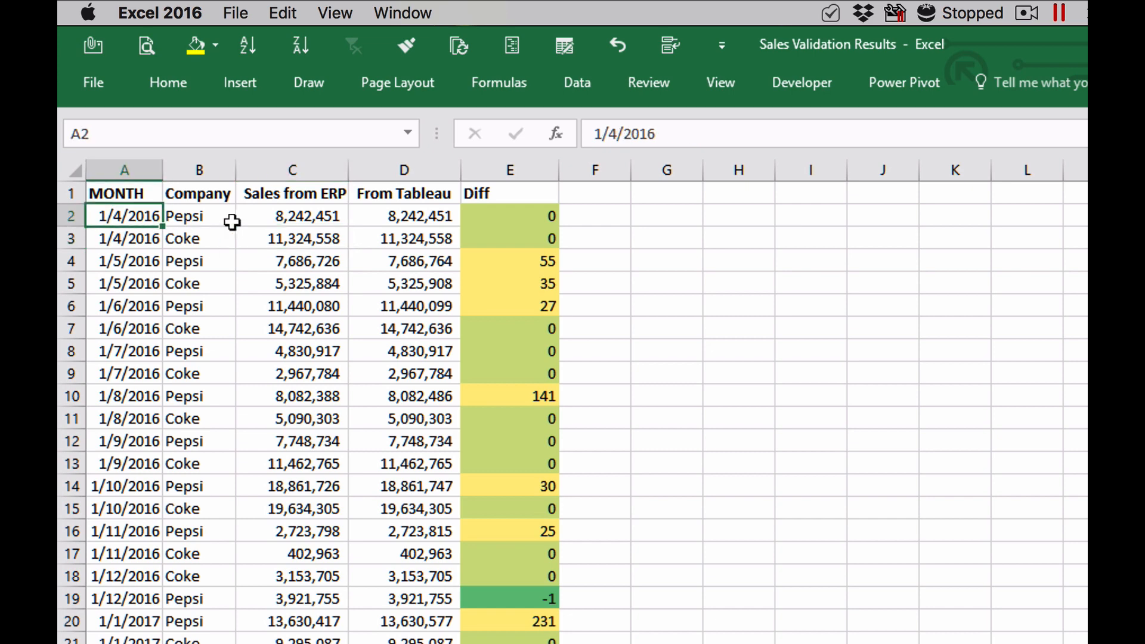
pyautogui.click(196, 218)
pyautogui.press('Right')
pyautogui.press('Right')
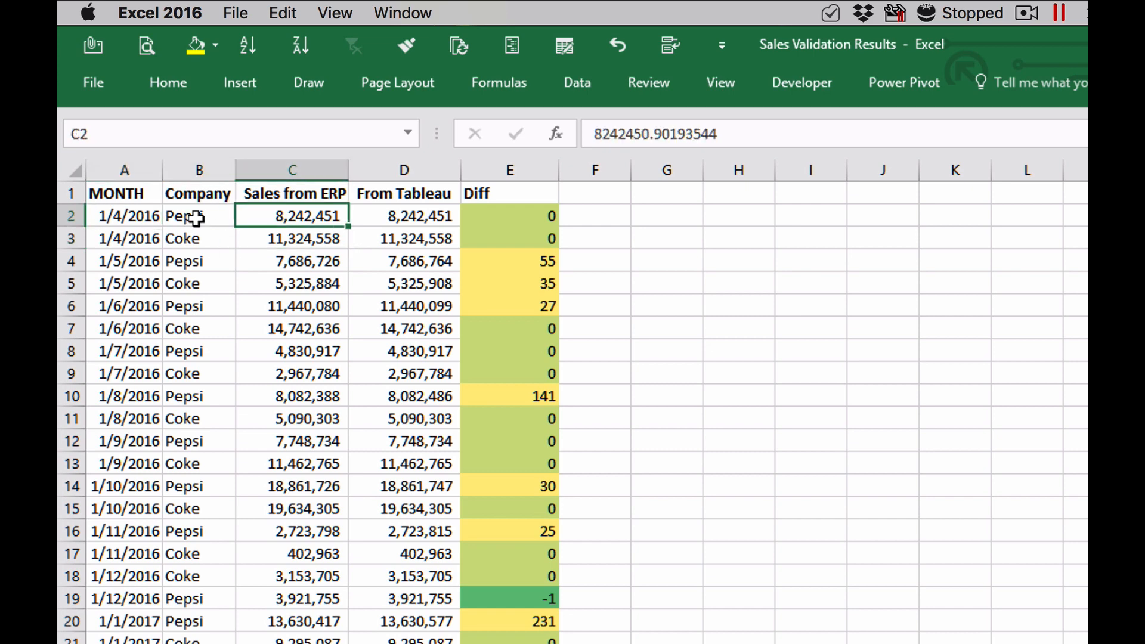
pyautogui.press('Left')
pyautogui.press('Right')
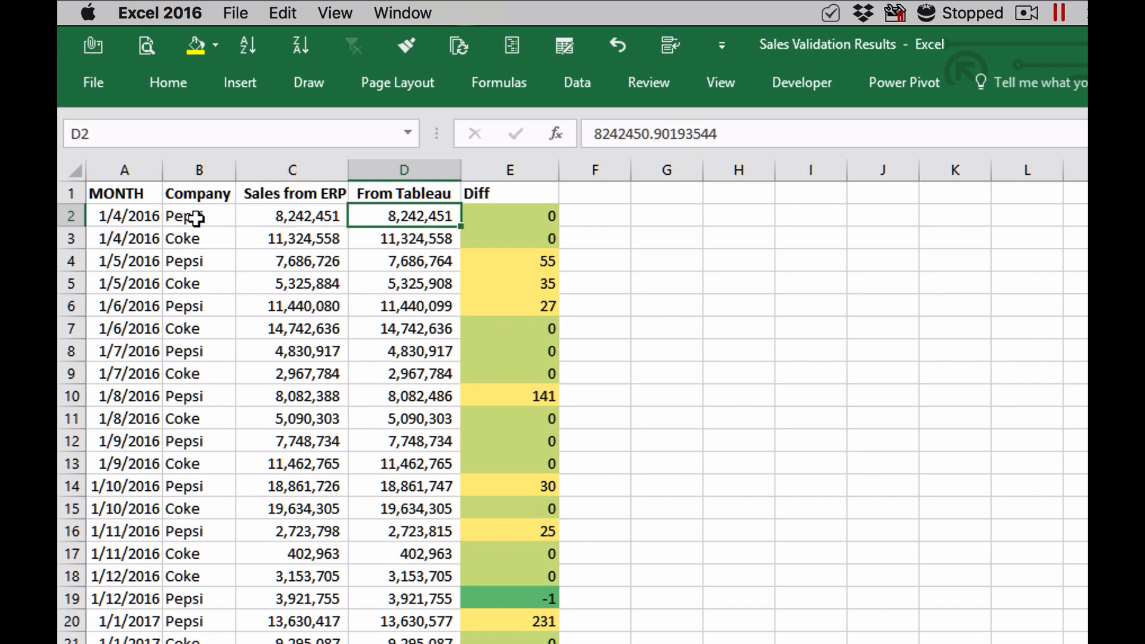
pyautogui.press('Right')
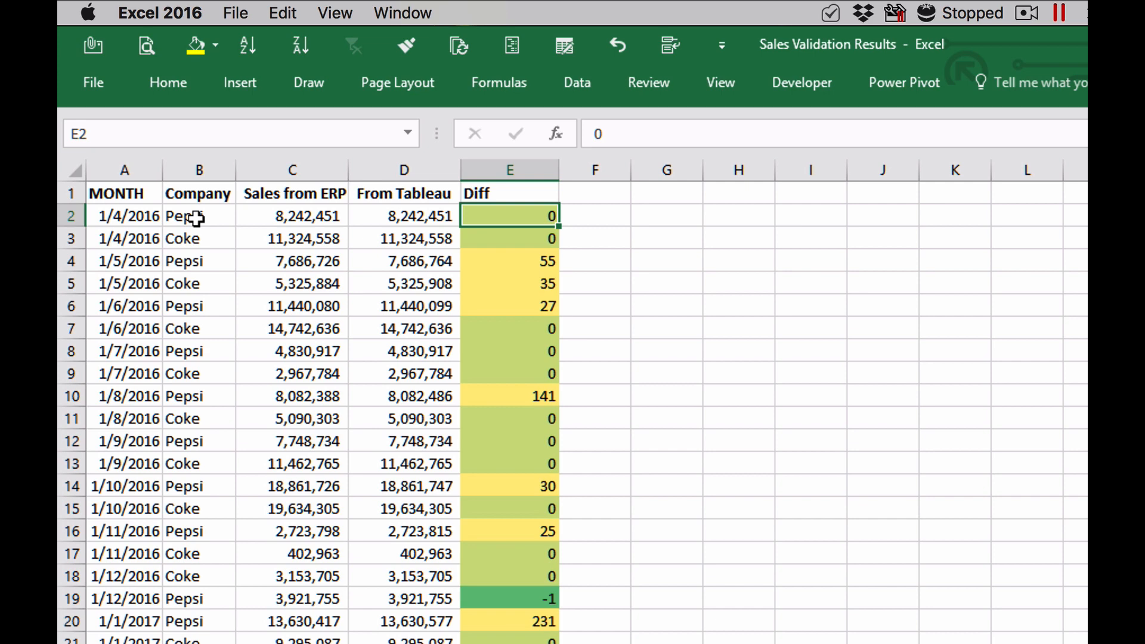
# Sort the validation results by Diff in descending order, review them in ascending order, and return to descending order
pyautogui.click(300, 47)
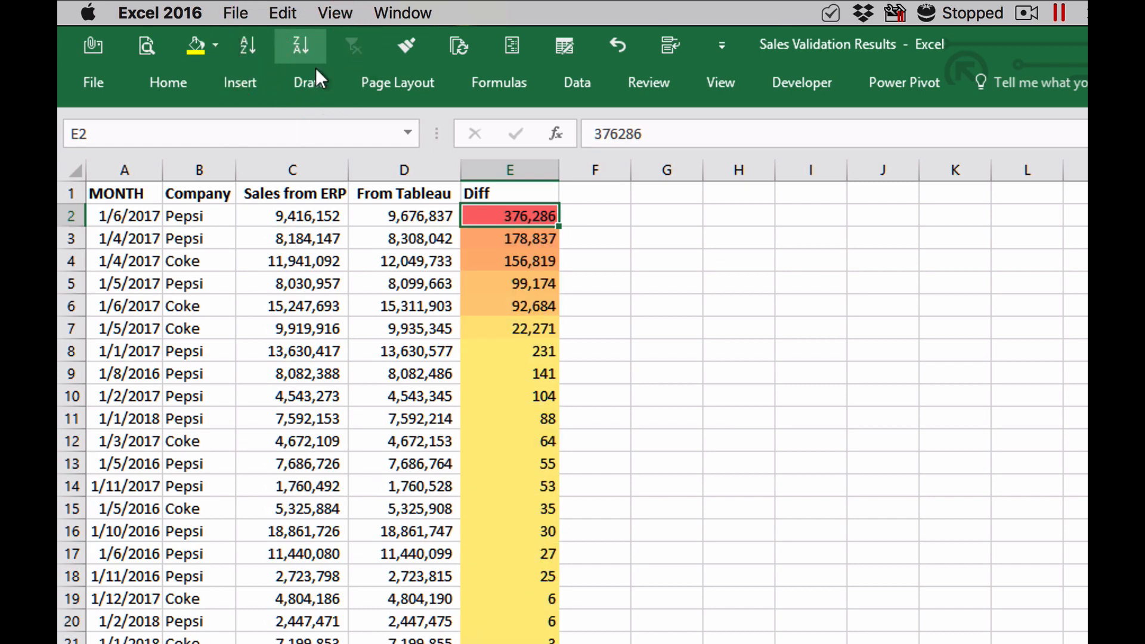
pyautogui.click(246, 47)
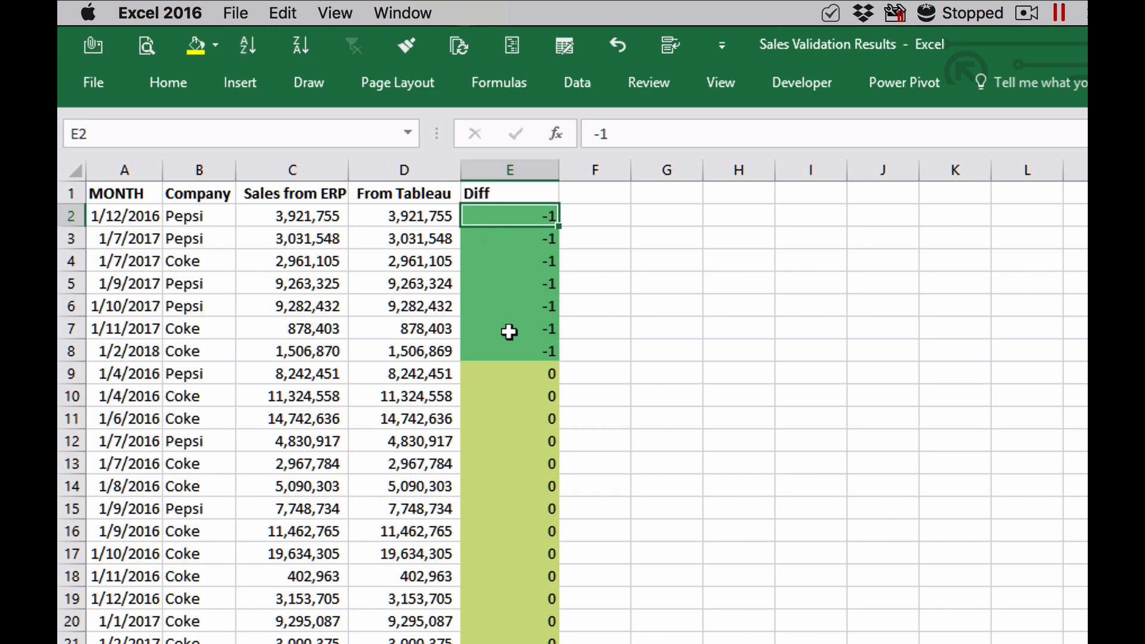
pyautogui.scroll(-3, 525, 413)
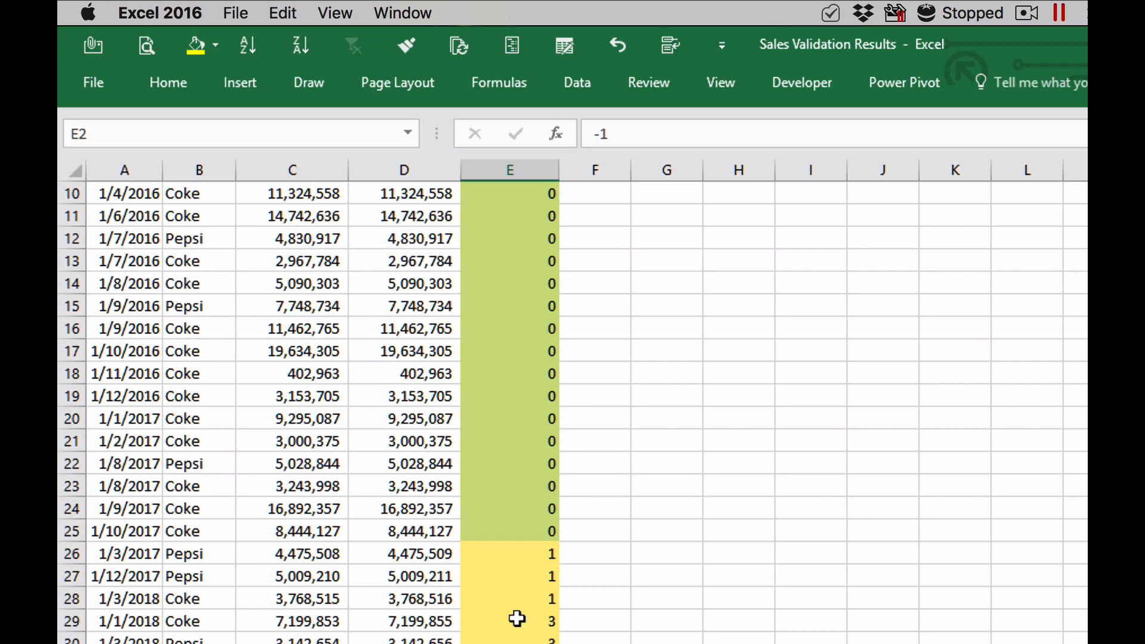
pyautogui.scroll(3, 540, 454)
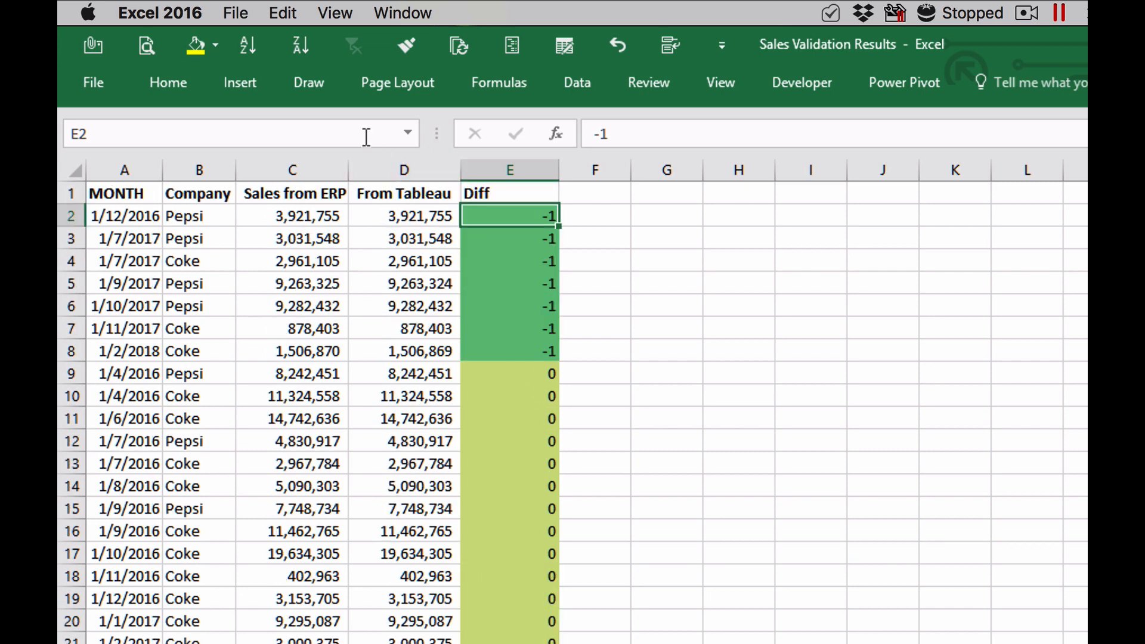
pyautogui.click(301, 53)
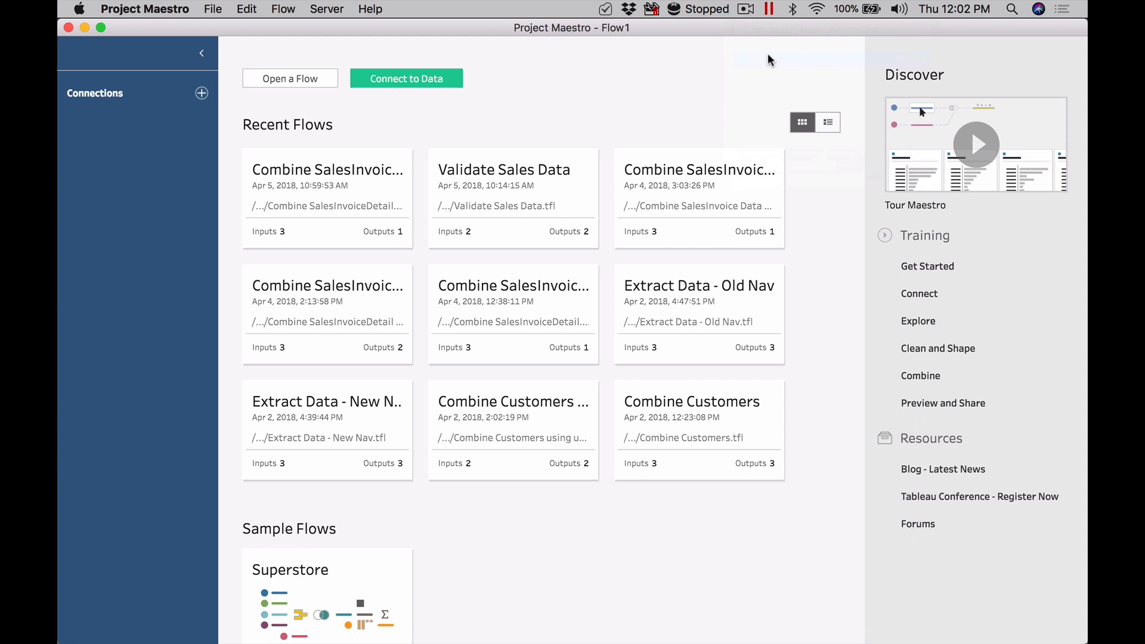
# Connect the flow to the Microsoft Excel file Sales Report from ERP for Validation.xlsx
pyautogui.click(396, 81)
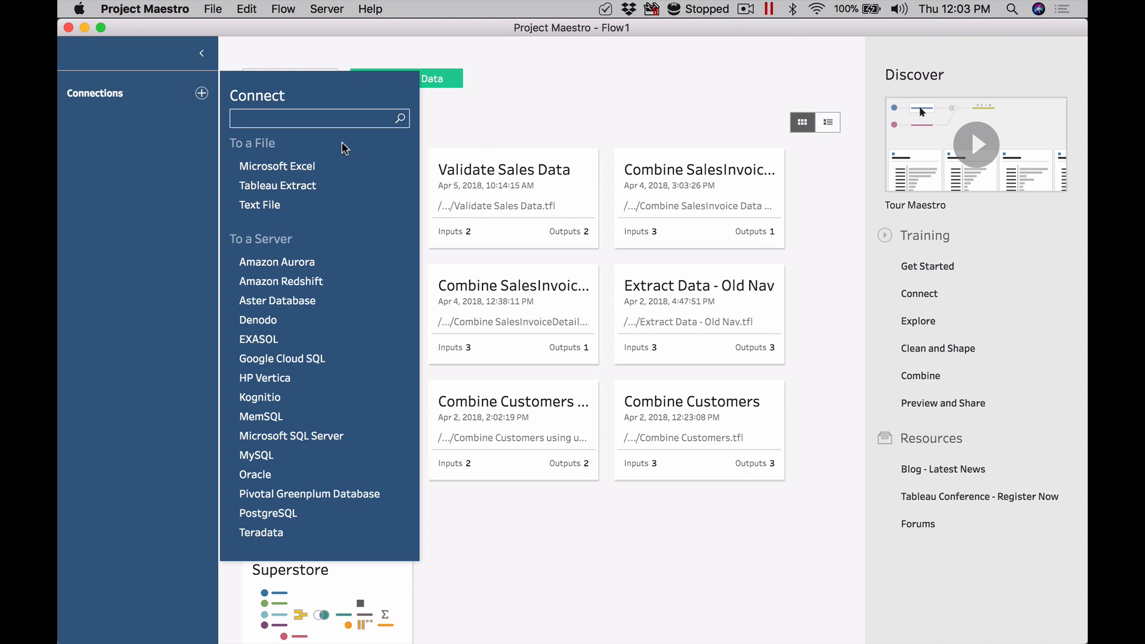
pyautogui.click(319, 167)
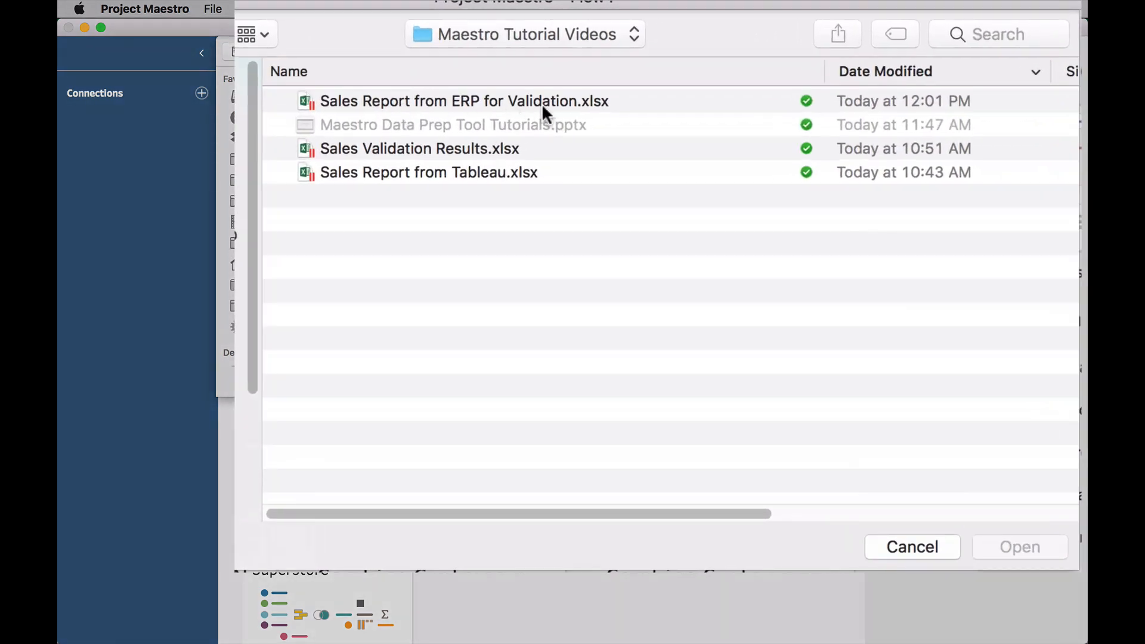
pyautogui.click(559, 102)
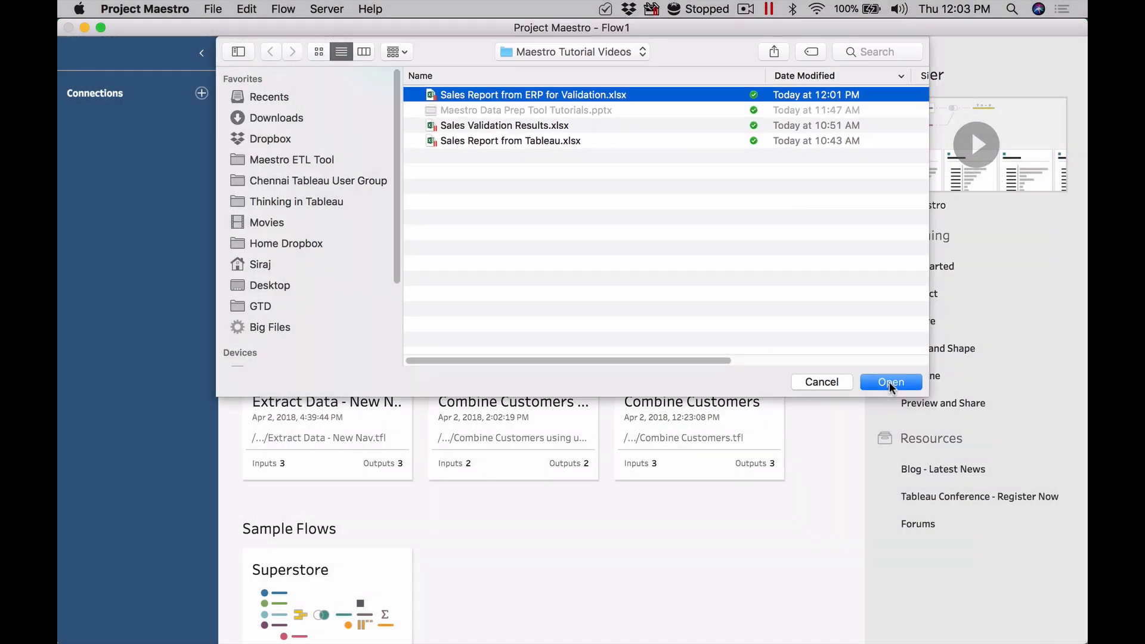
pyautogui.click(1020, 547)
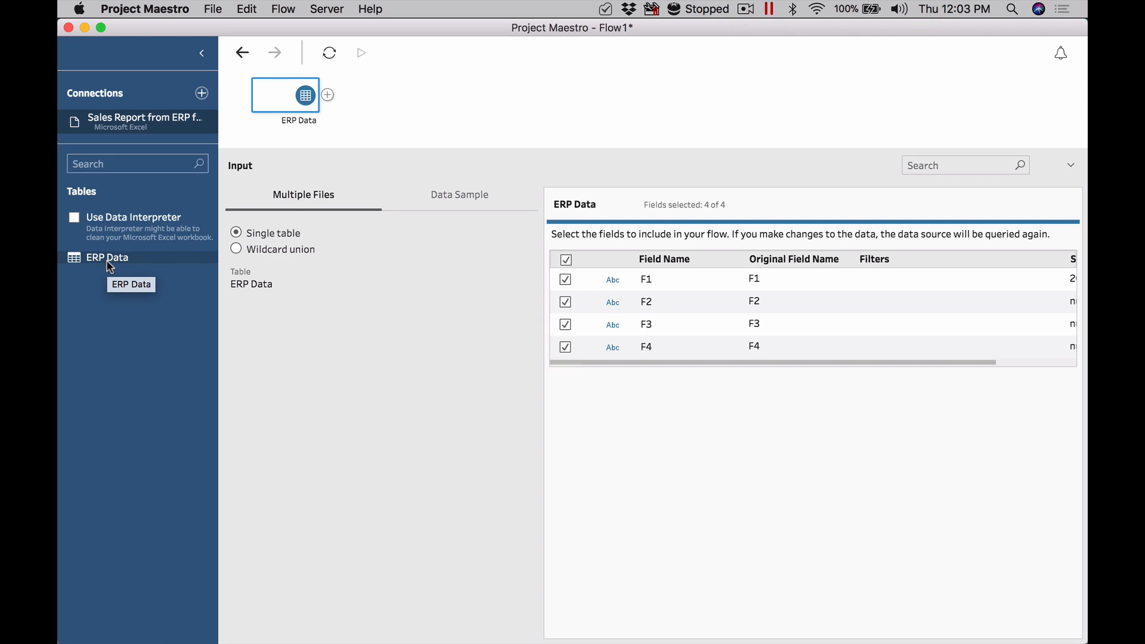
# Switch to Excel and examine the ERP Data sheet's year headings, column headers, month labels and TOTAL rows for both fiscal years
pyautogui.press('super+Tab')
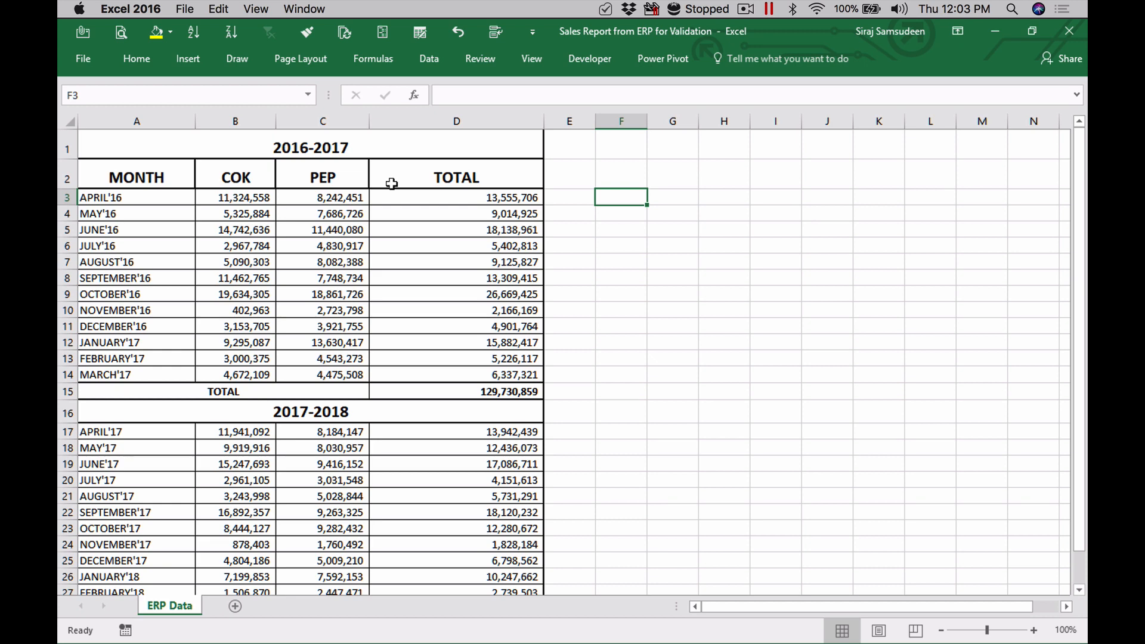
pyautogui.click(166, 142)
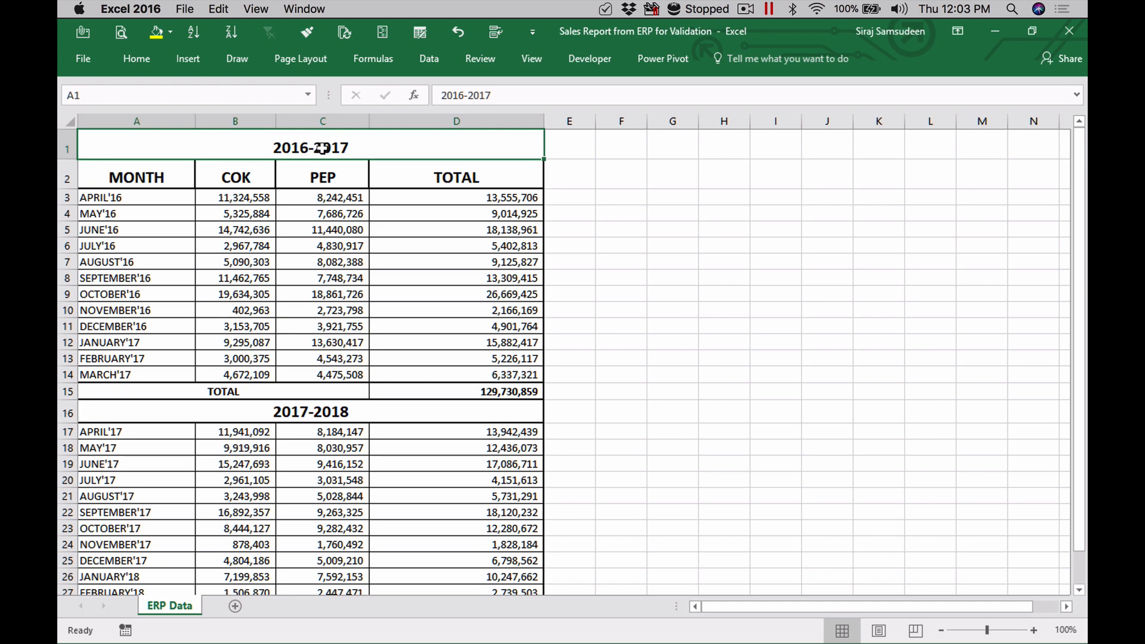
pyautogui.click(102, 175)
pyautogui.click(145, 151)
pyautogui.click(138, 199)
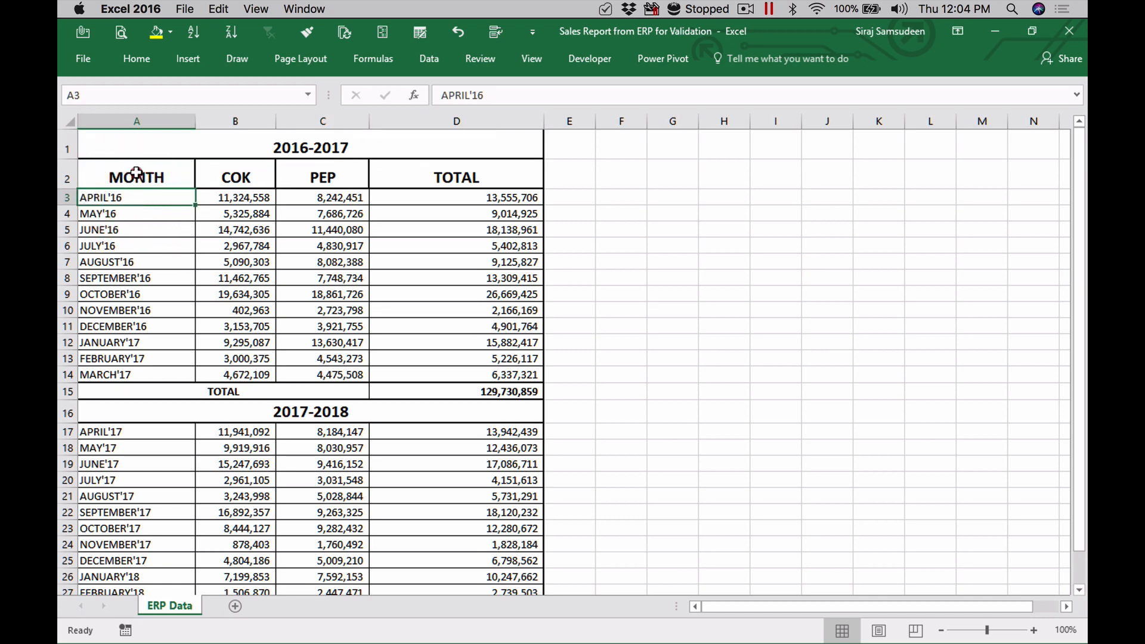
pyautogui.click(135, 176)
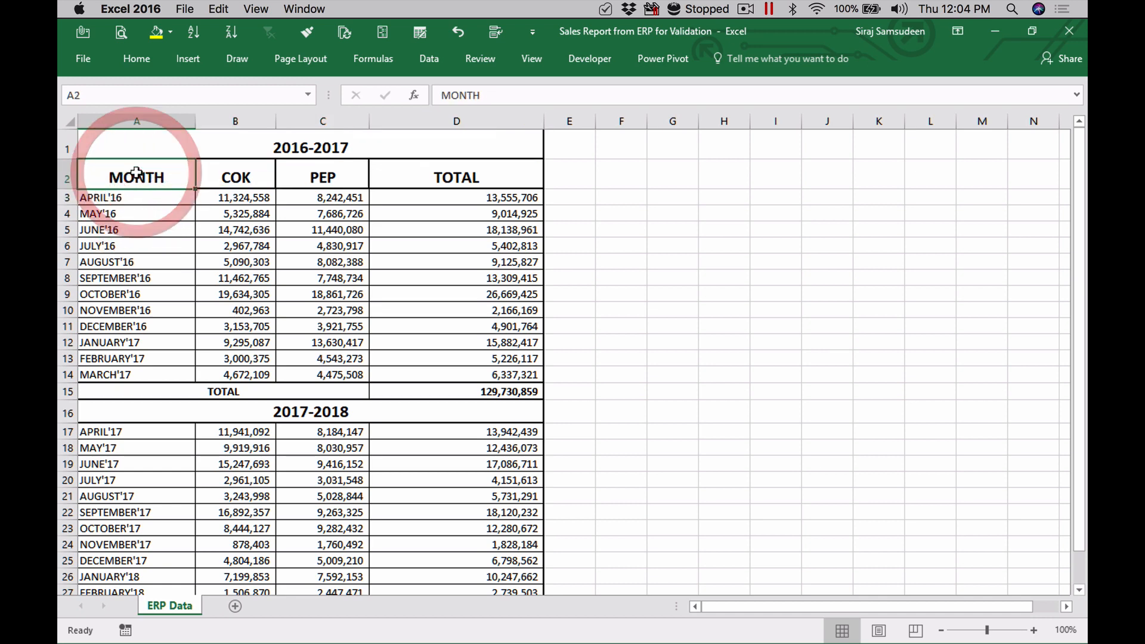
pyautogui.click(245, 393)
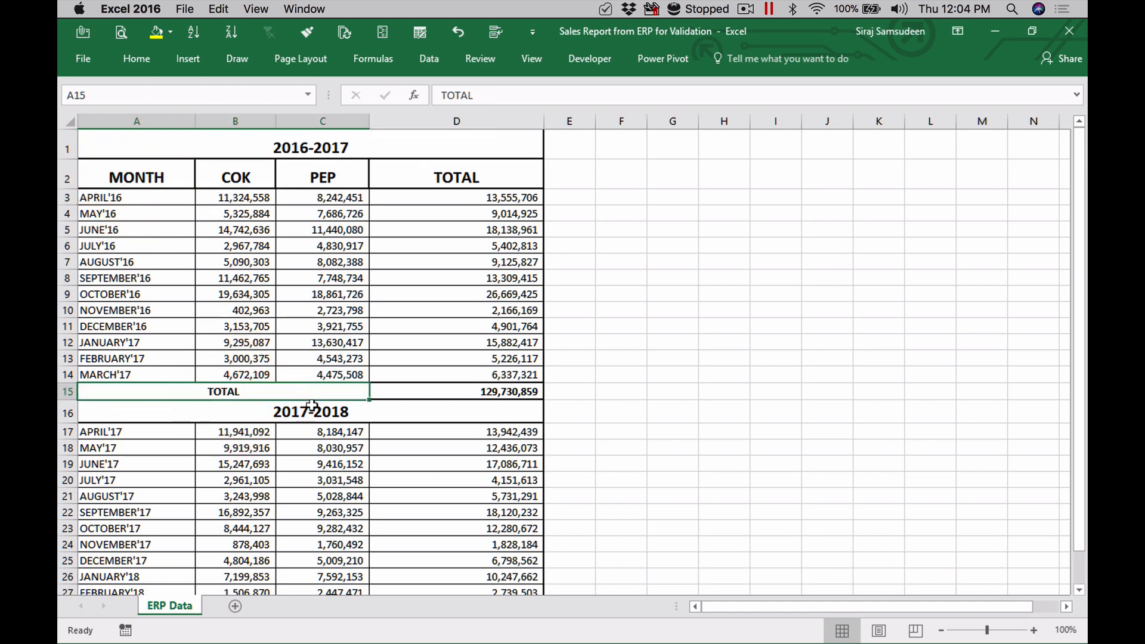
pyautogui.click(317, 411)
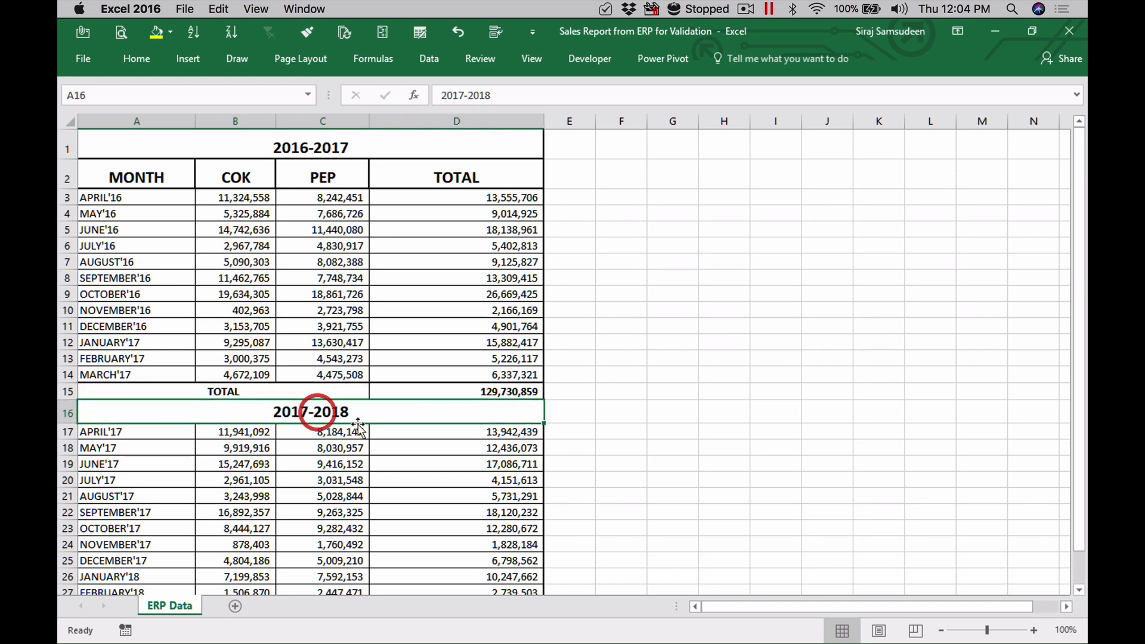
pyautogui.scroll(-4, 361, 425)
pyautogui.scroll(-3, 362, 425)
pyautogui.click(261, 504)
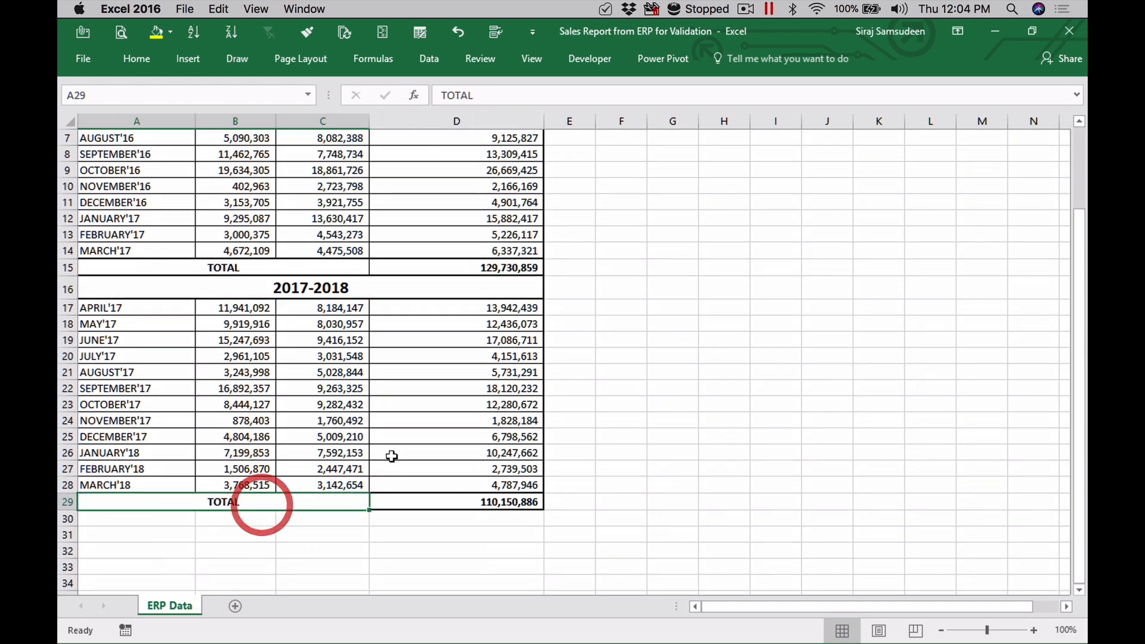
pyautogui.scroll(6, 414, 346)
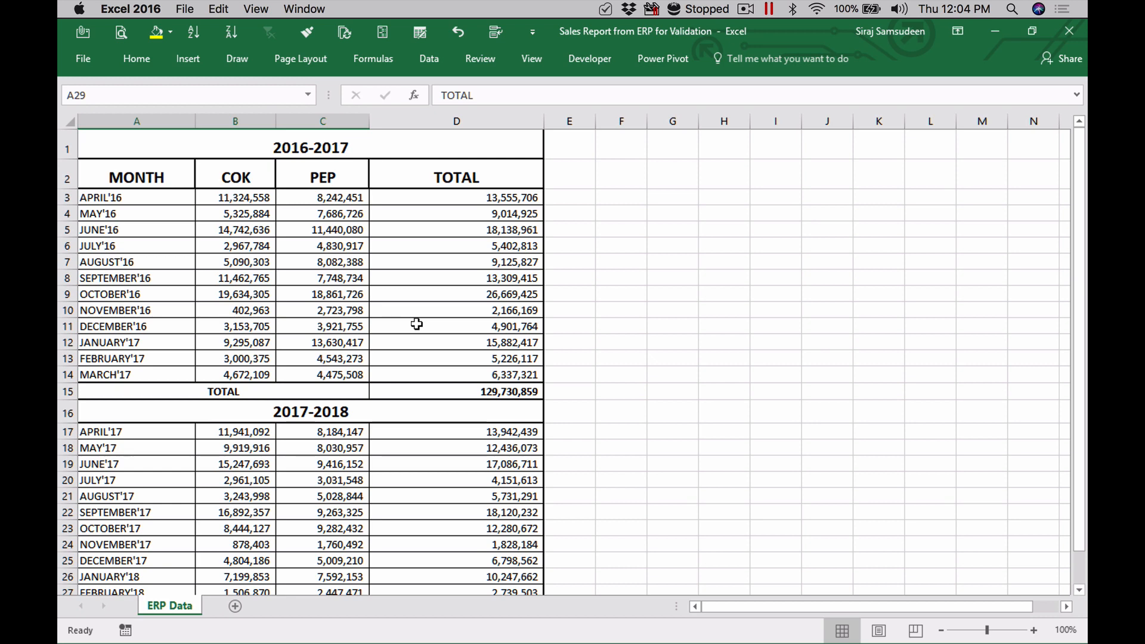
# Switch back to Project Maestro, check the sample values of the ERP Data input, and add a cleaning step after it
pyautogui.press('super+Tab')
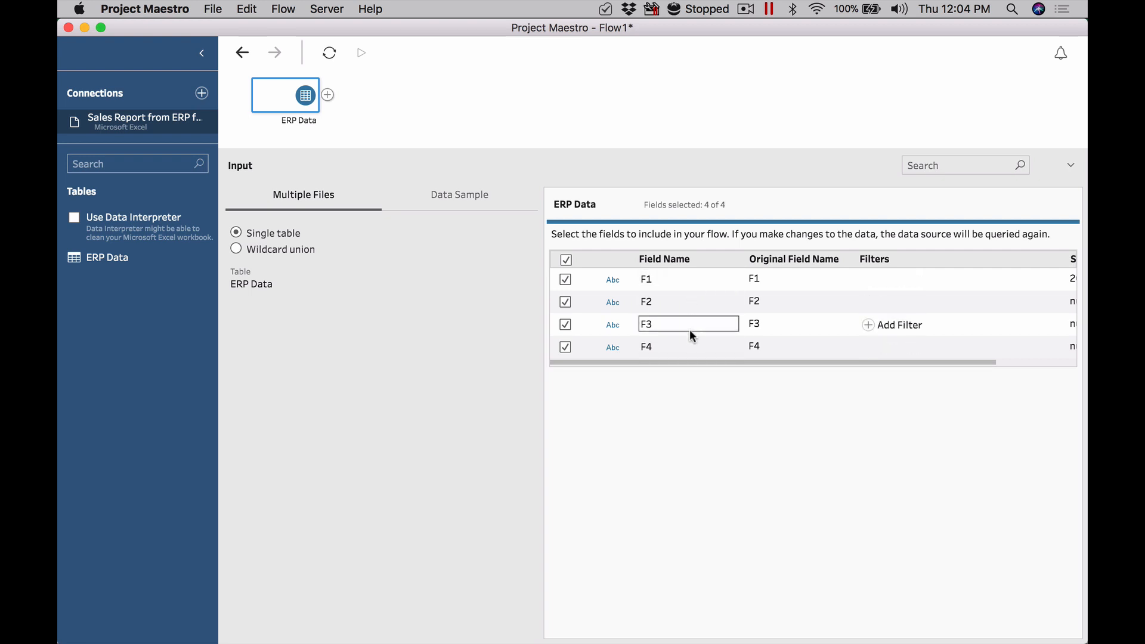
pyautogui.moveTo(706, 362); pyautogui.dragTo(869, 364)
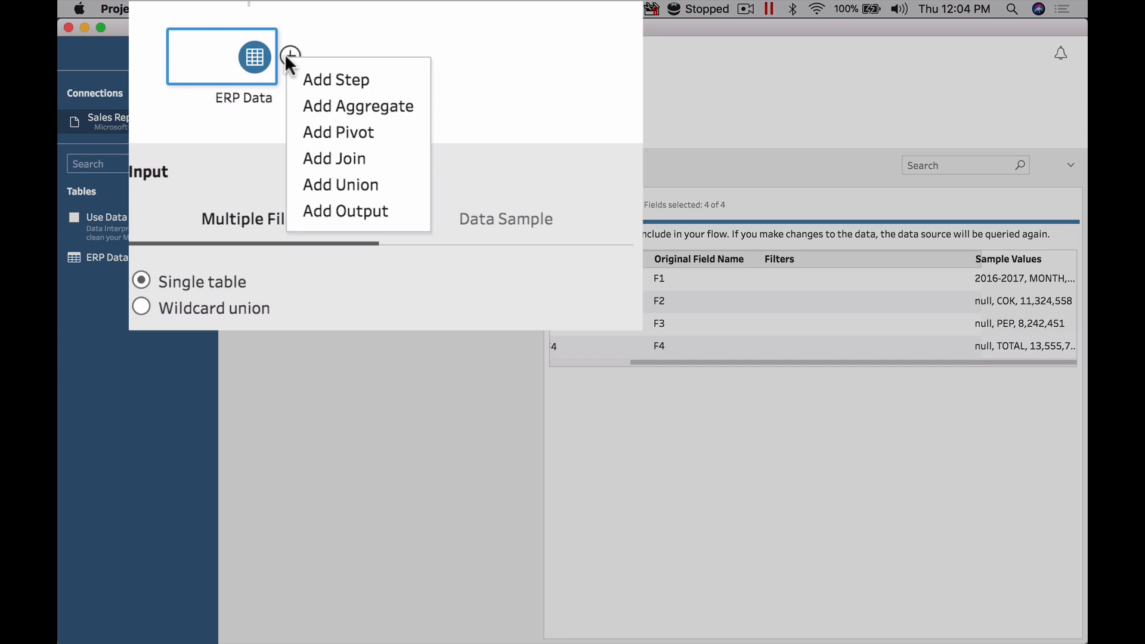
pyautogui.click(378, 81)
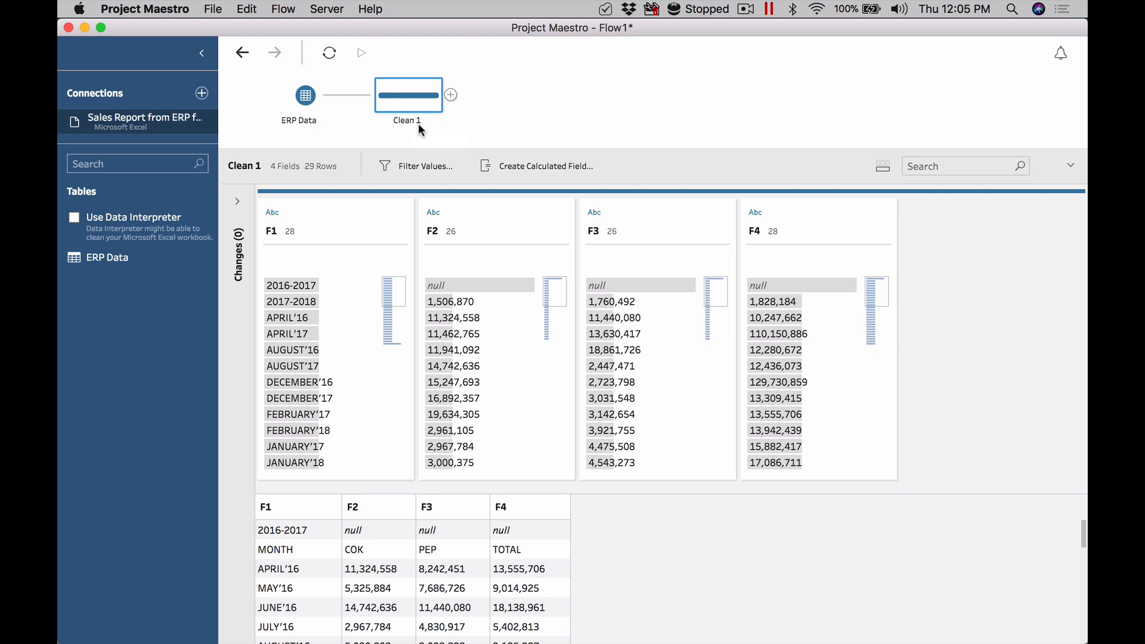
# Inspect the rows behind individual values in the Clean 1 profile, including the F2 nulls, an F3 amount and the F1 value 2016-2017
pyautogui.moveTo(451, 294)
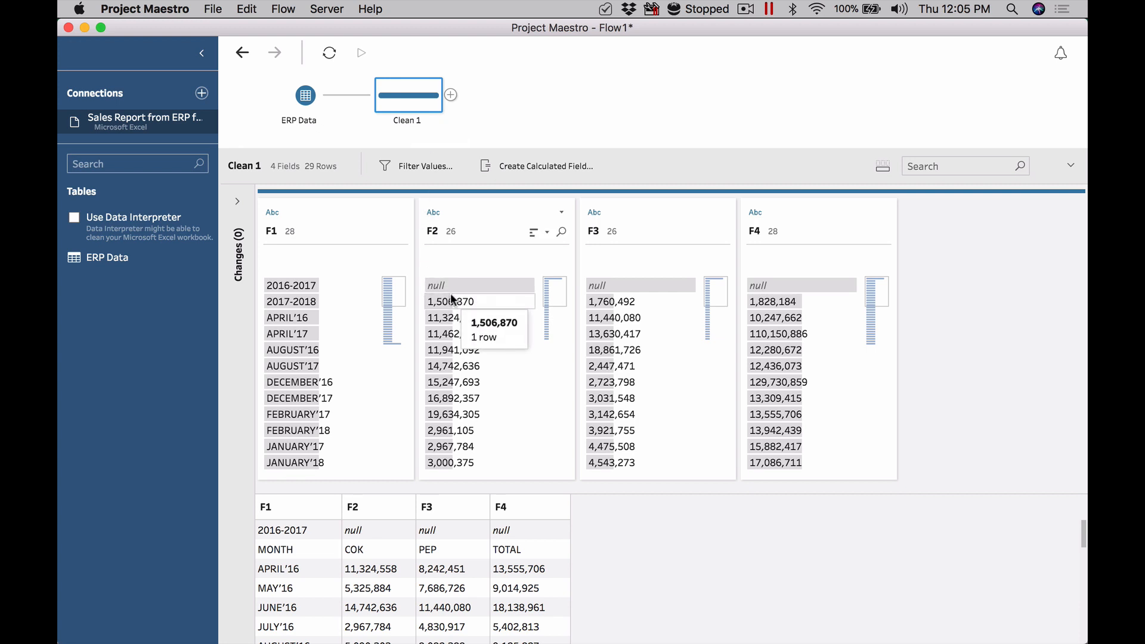
pyautogui.click(452, 301)
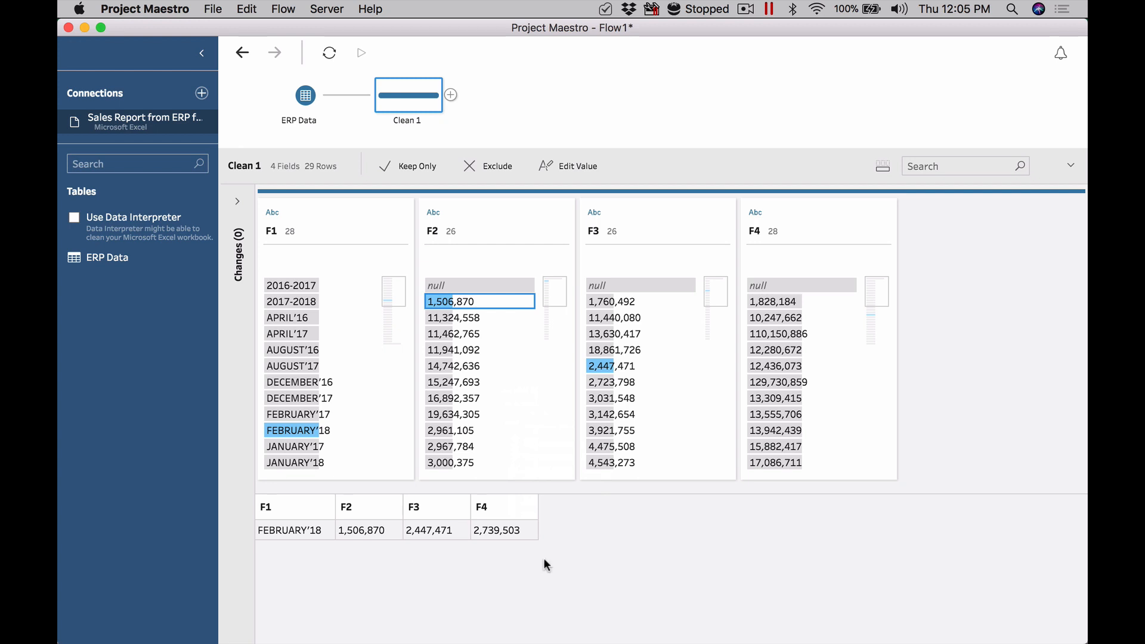
pyautogui.click(494, 286)
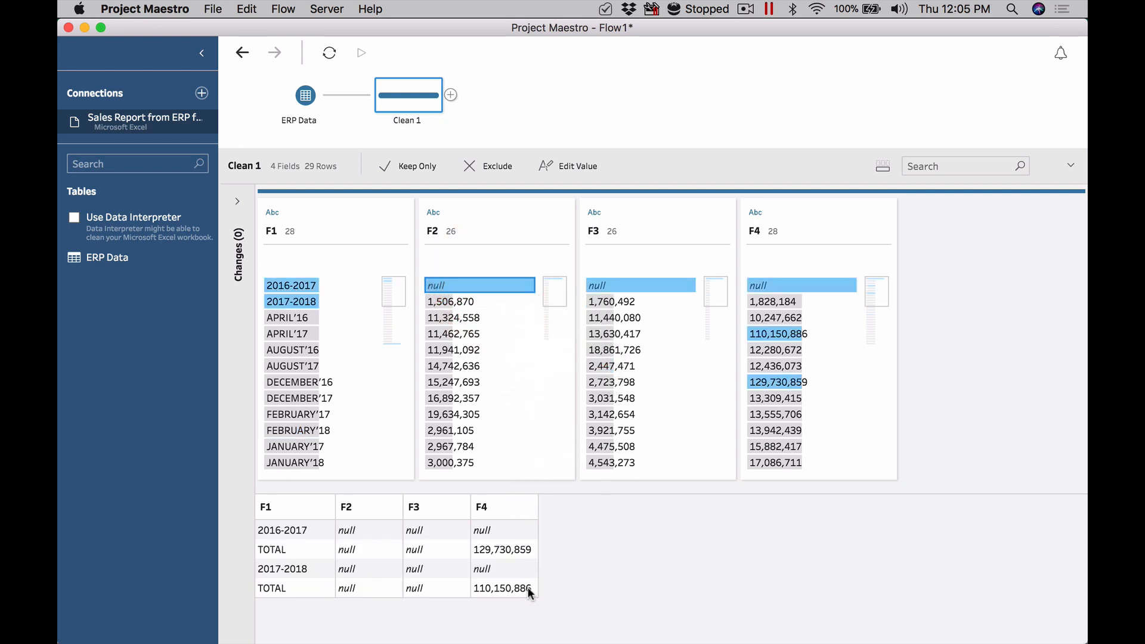
pyautogui.click(514, 286)
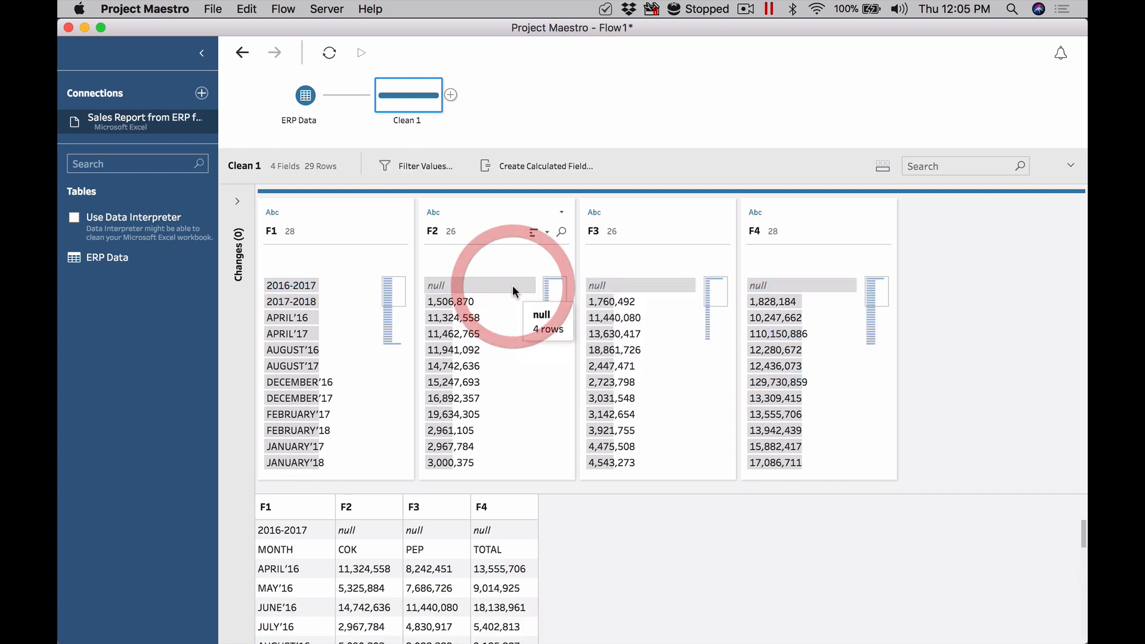
pyautogui.click(608, 332)
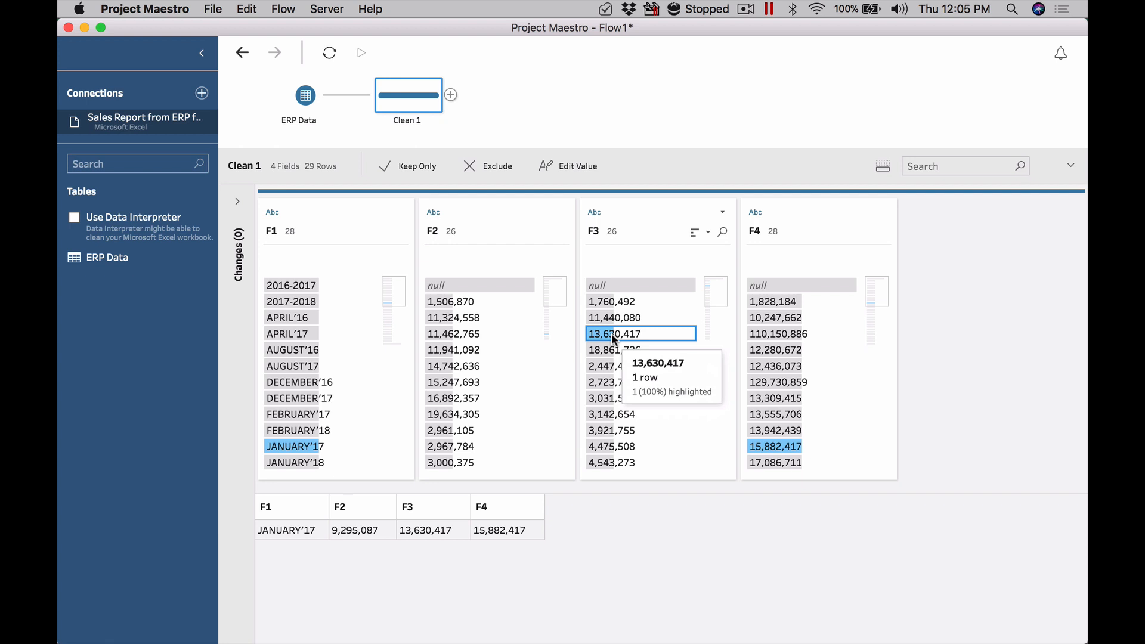
pyautogui.click(313, 287)
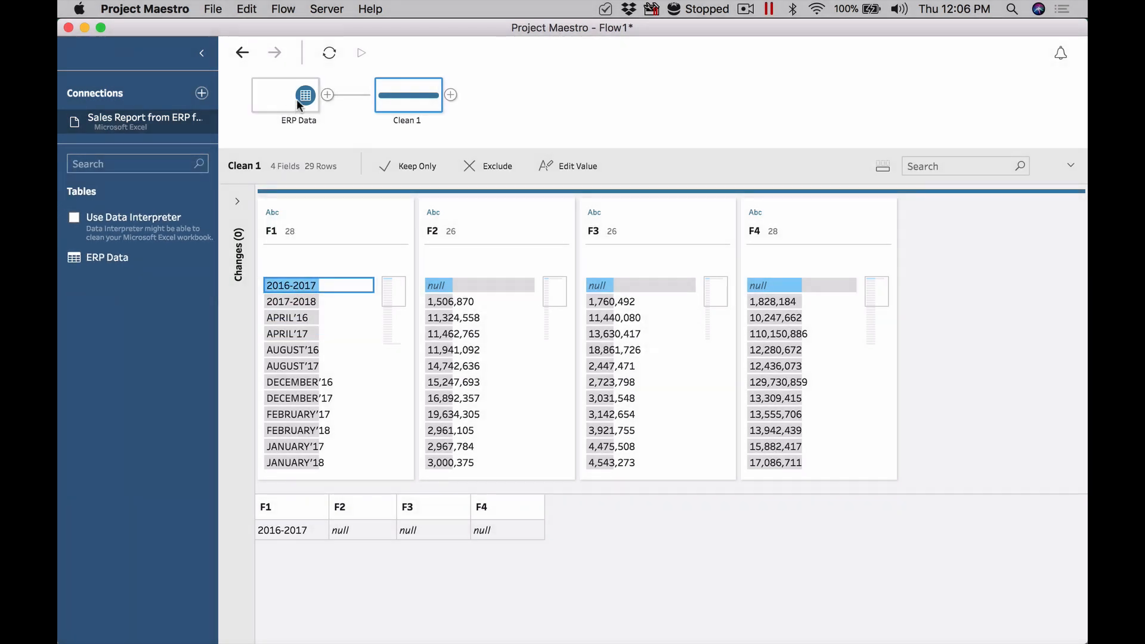
# Enable Data Interpreter for the ERP Data input and review the sample values of the cleaned fields
pyautogui.click(297, 102)
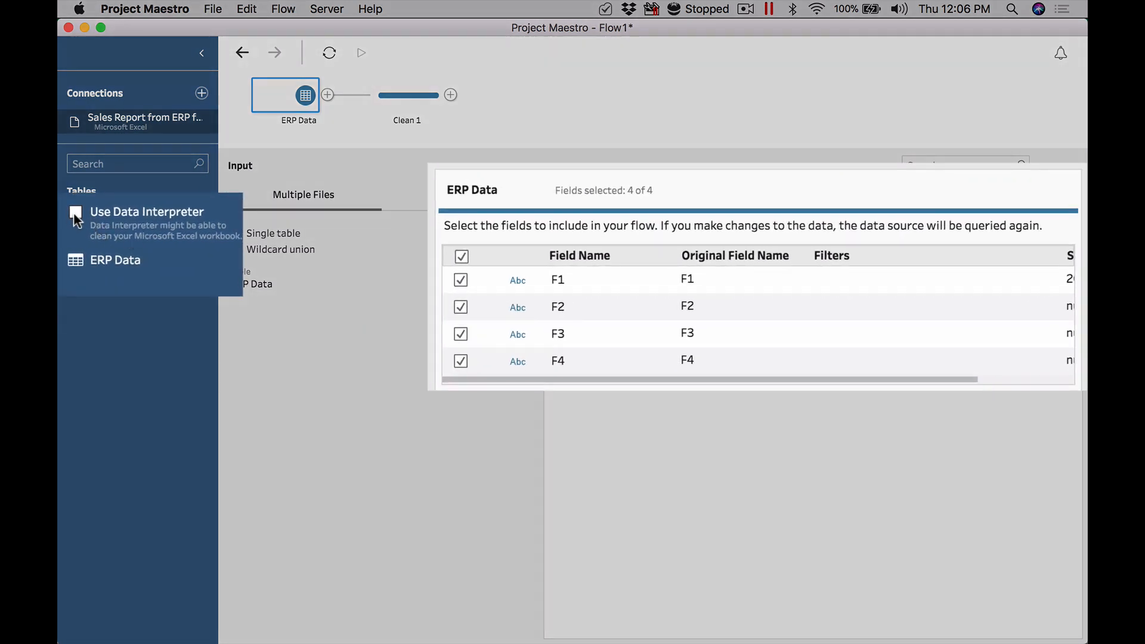
pyautogui.click(73, 215)
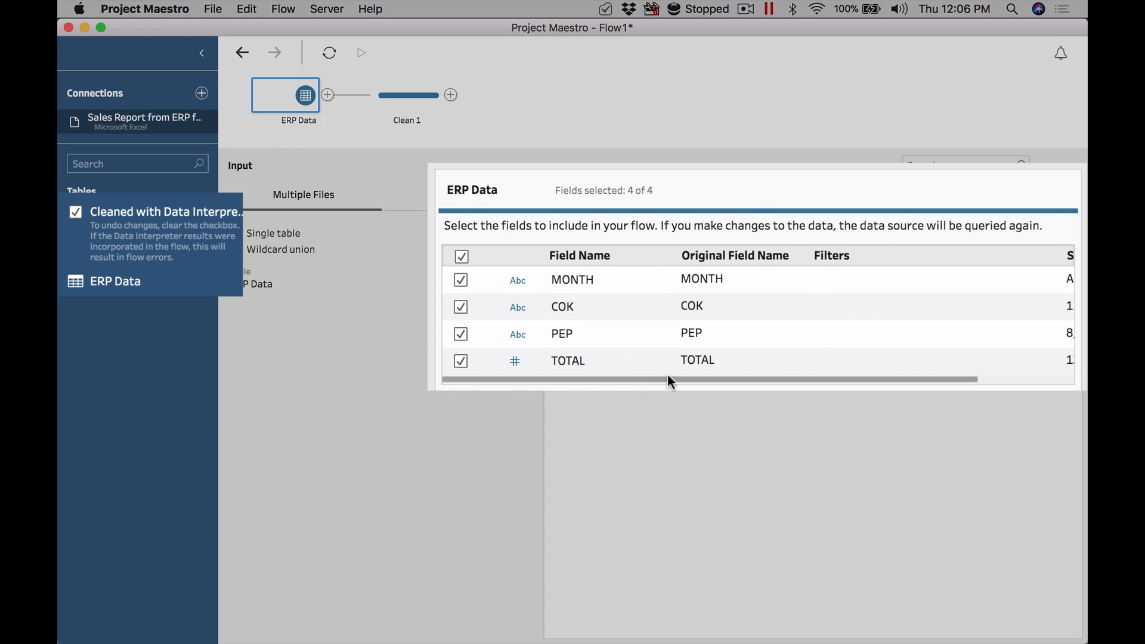
pyautogui.moveTo(668, 379); pyautogui.dragTo(895, 377)
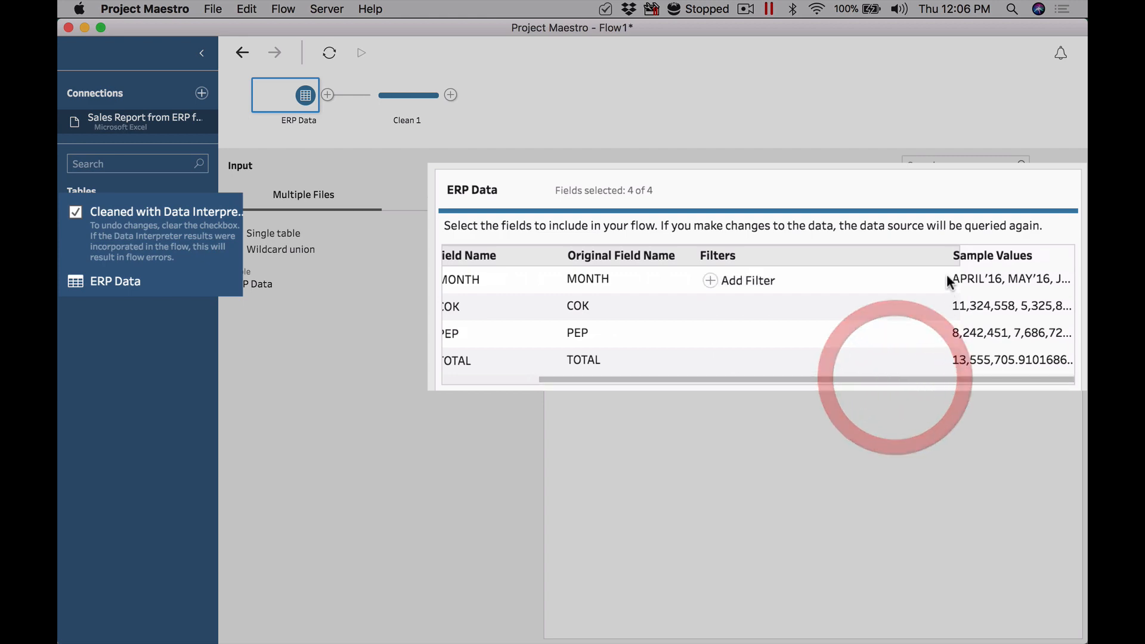
# Review the data rows in the Clean 1 step and inspect the rows behind the COK null value
pyautogui.click(409, 103)
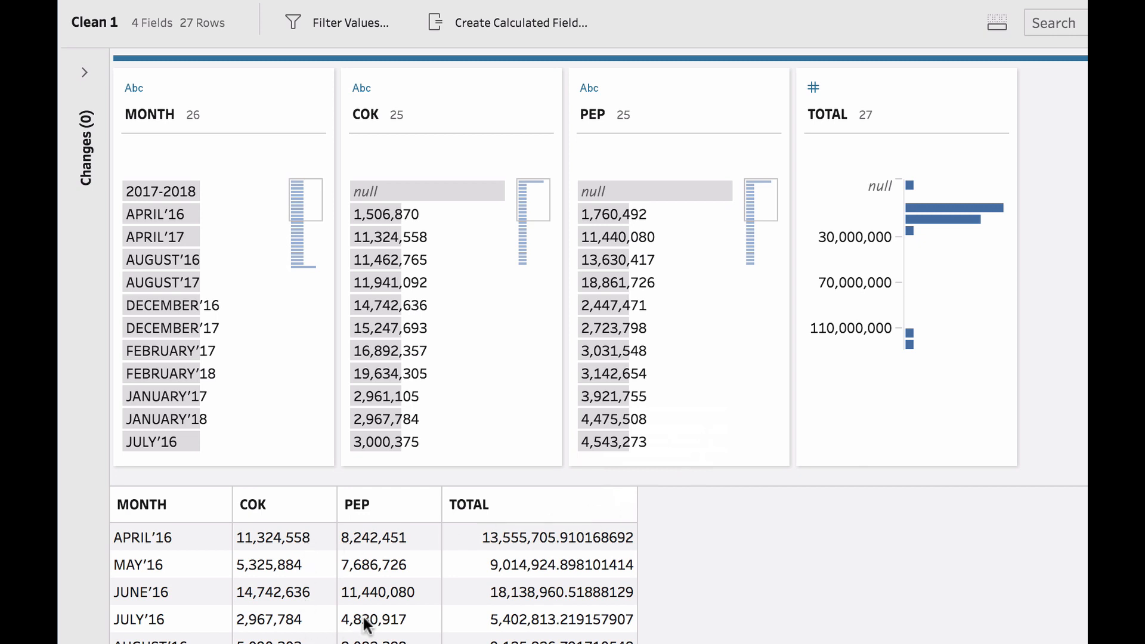
pyautogui.scroll(-10, 365, 625)
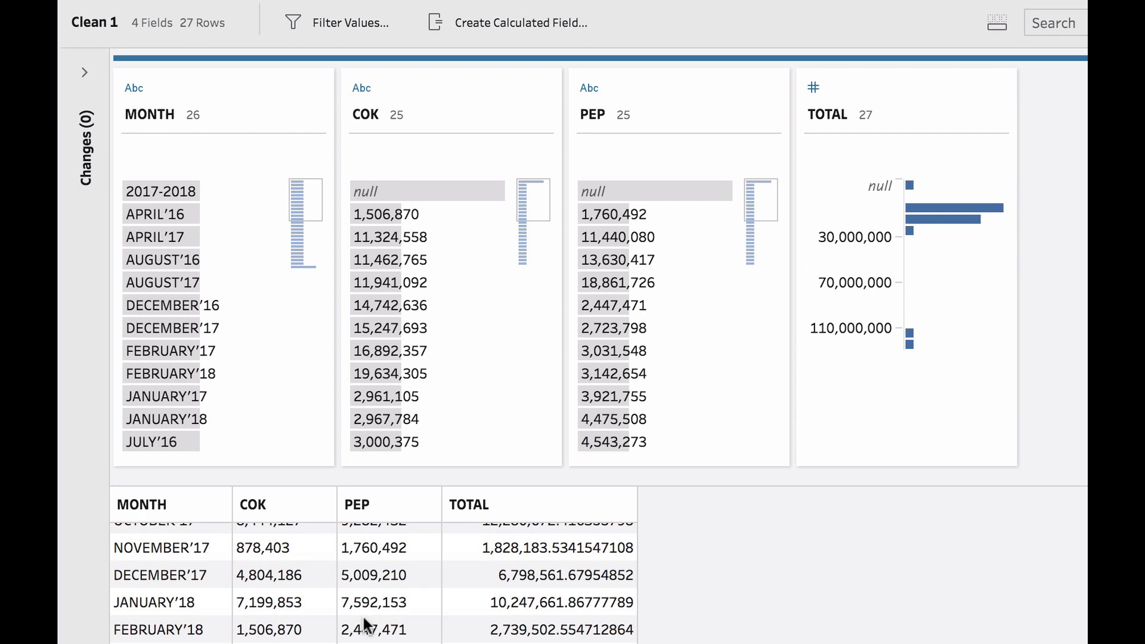
pyautogui.scroll(10, 366, 622)
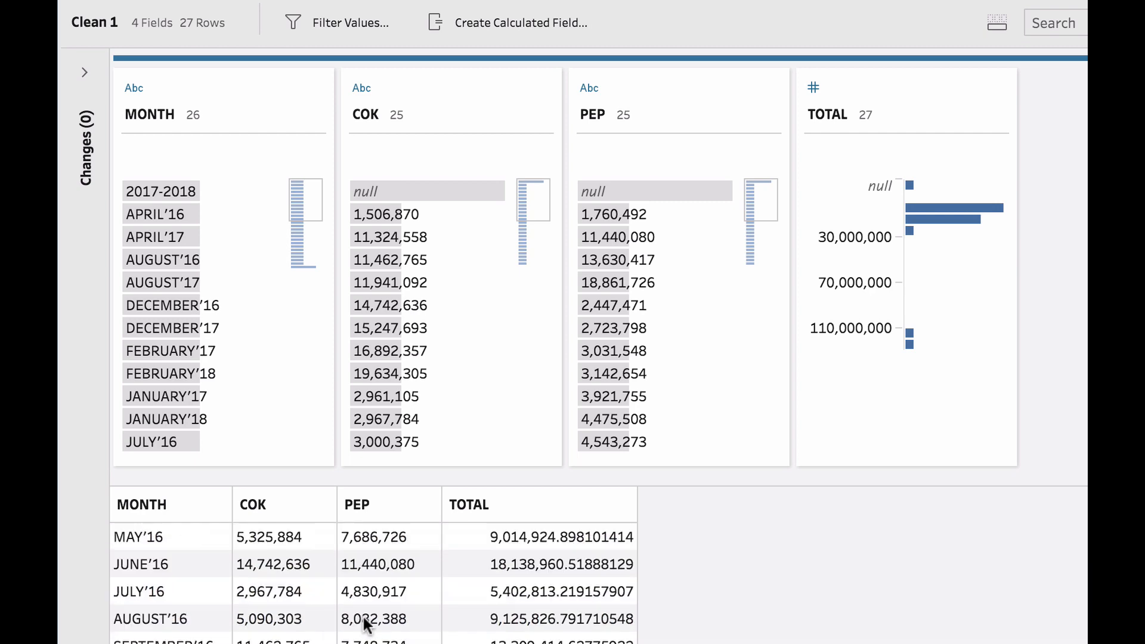
pyautogui.click(408, 190)
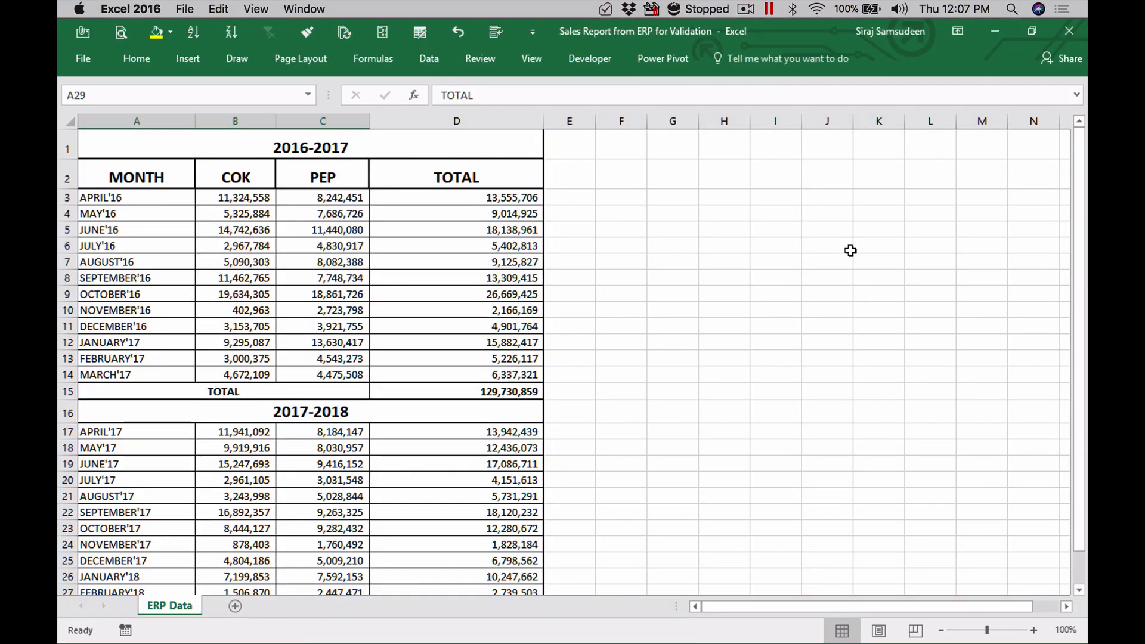
# Switch to Excel and examine the ERP Data sheet's 2016-2017 heading and the TOTAL rows of both fiscal years
pyautogui.click(469, 144)
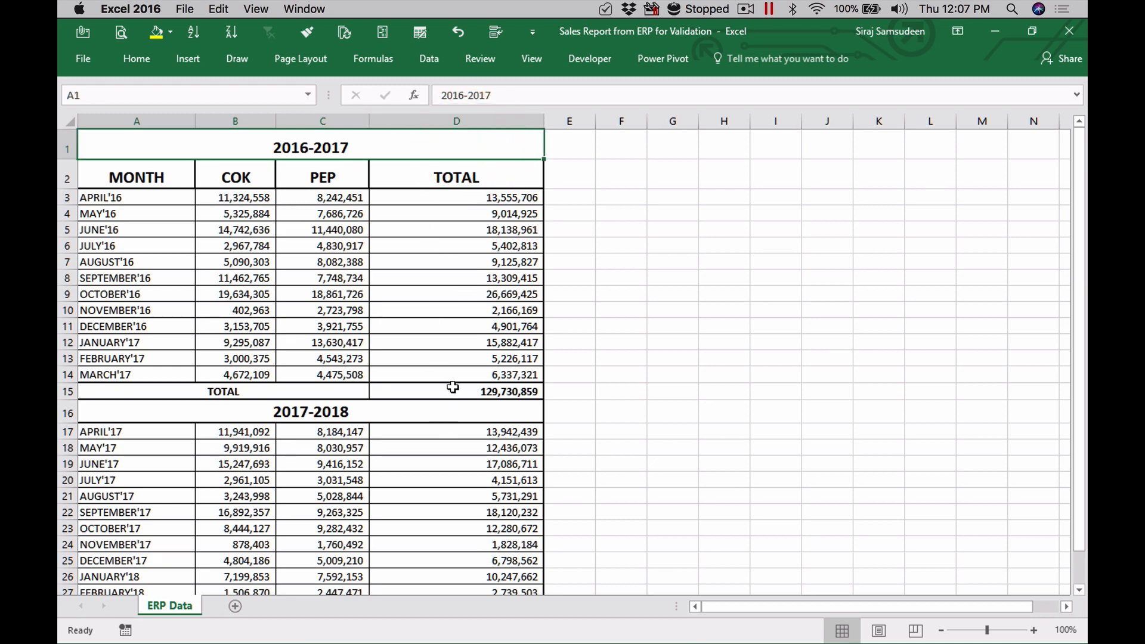
pyautogui.click(472, 391)
pyautogui.scroll(-2, 563, 419)
pyautogui.click(460, 502)
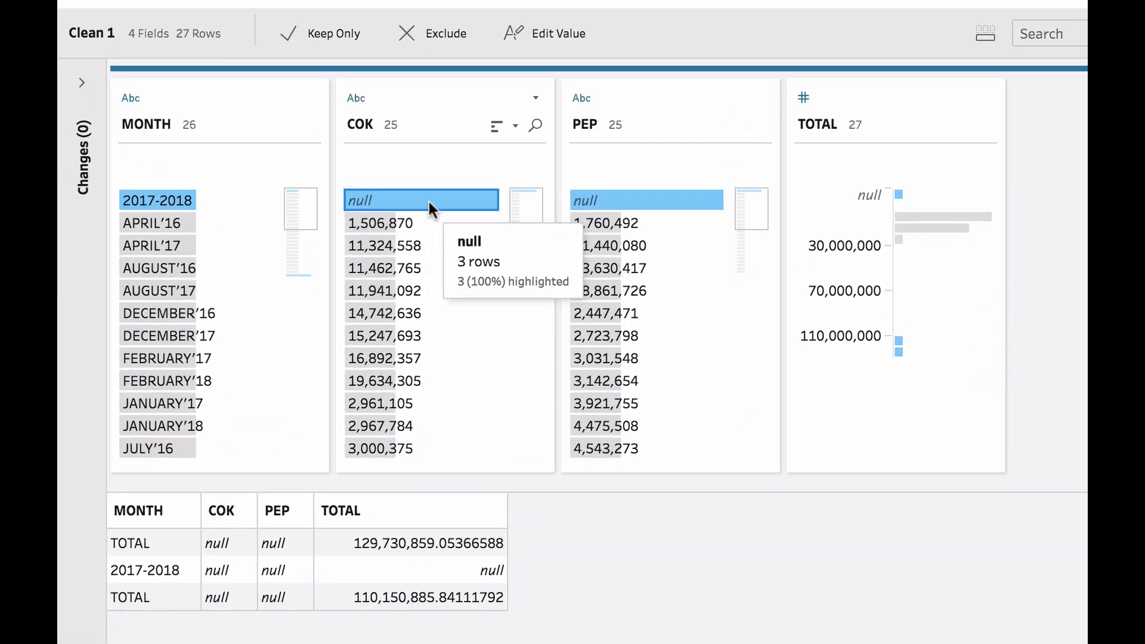
# Switch back to Project Maestro, exclude the null values of the COK field, and widen the COK column in the data grid
pyautogui.click(429, 201)
pyautogui.click(429, 202)
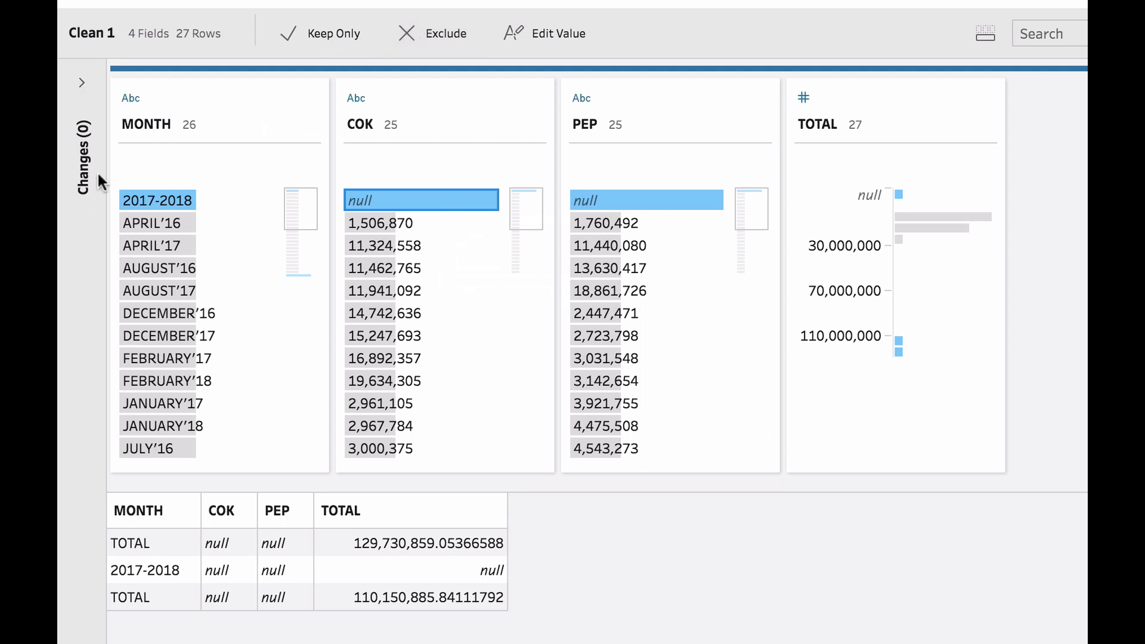
pyautogui.click(82, 82)
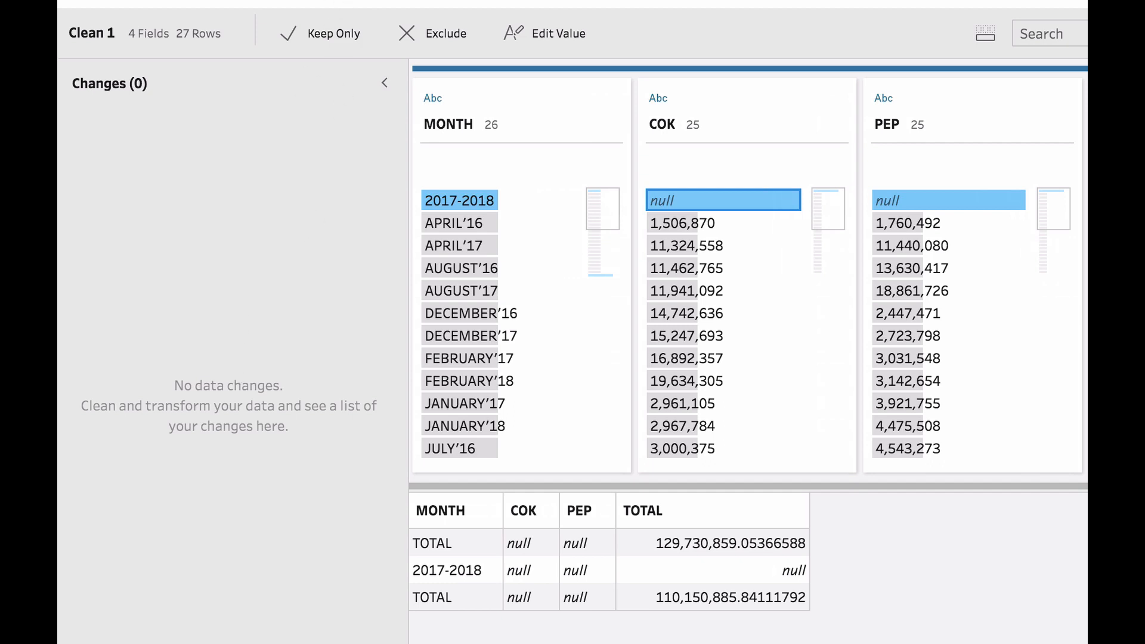
pyautogui.click(696, 192)
pyautogui.click(696, 195)
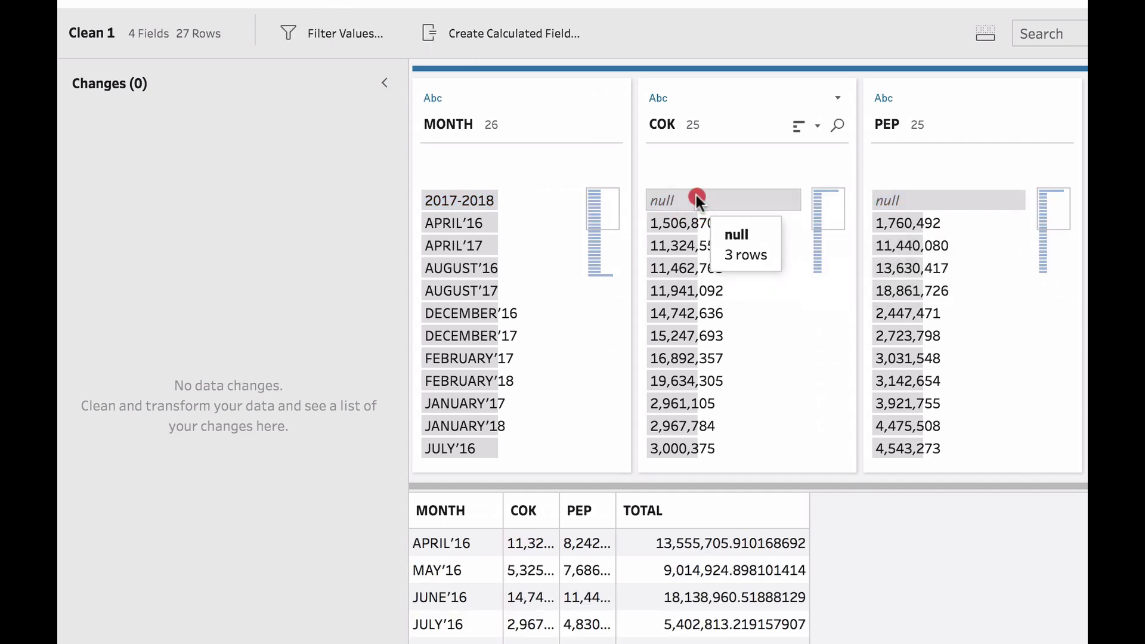
pyautogui.click(419, 27)
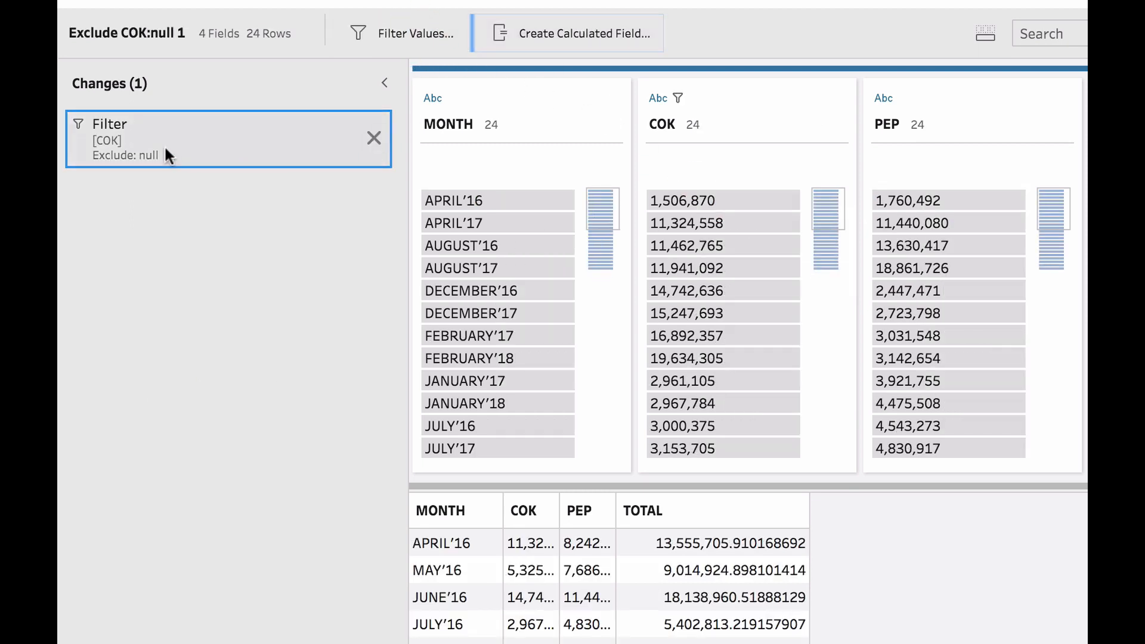
pyautogui.click(105, 138)
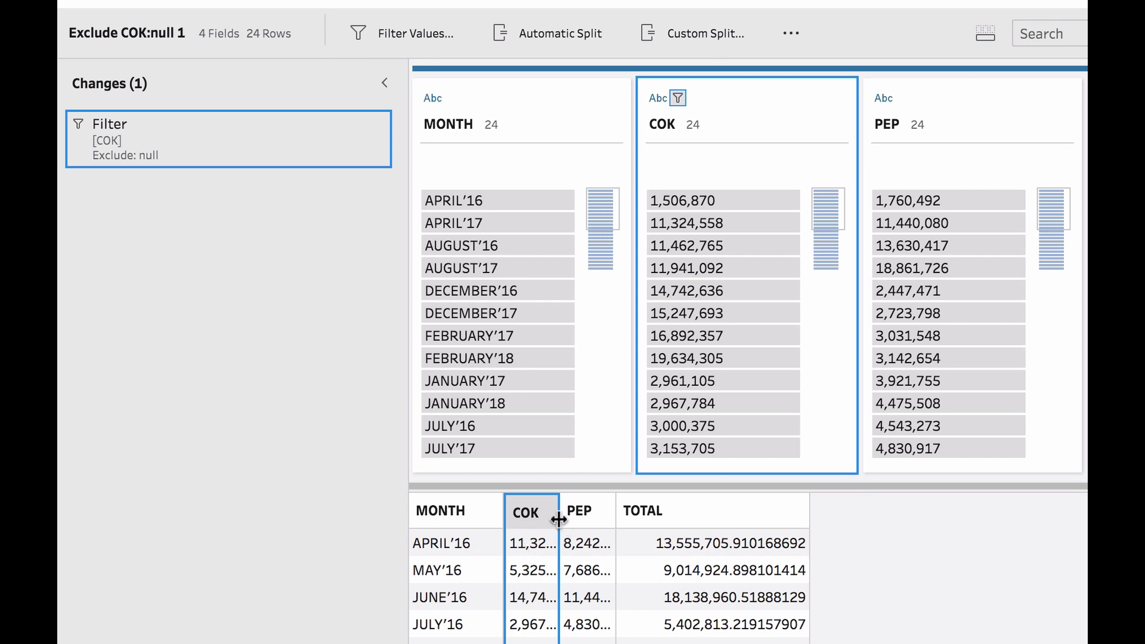
pyautogui.moveTo(559, 520); pyautogui.dragTo(643, 511)
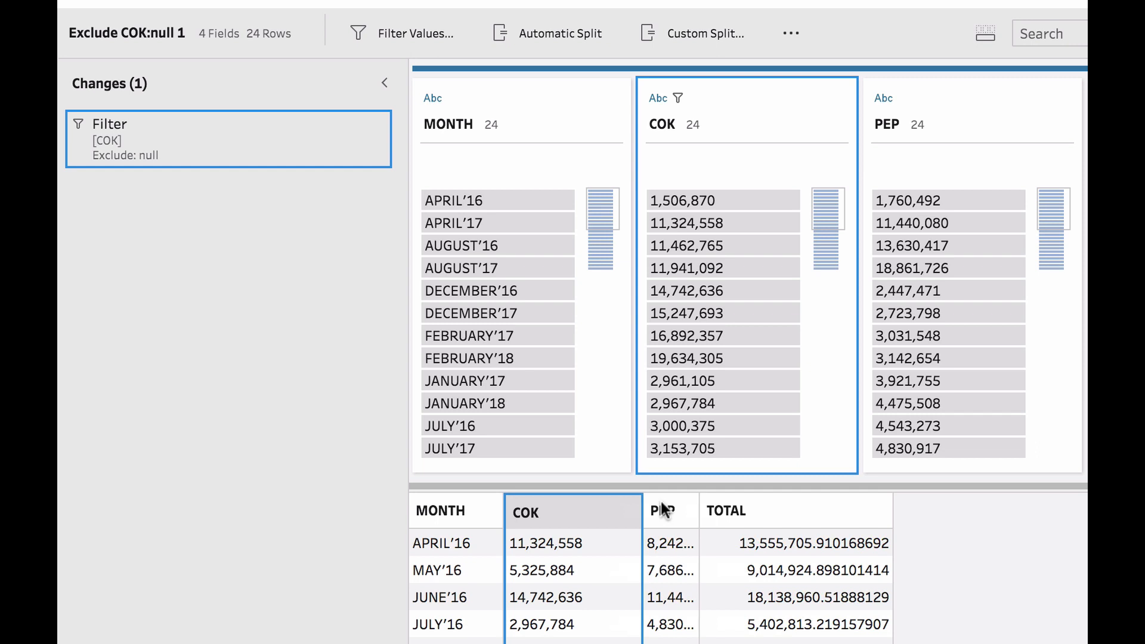
# Remove the COK null filter from the recorded changes, and undo, redo and undo that removal
pyautogui.moveTo(190, 142)
pyautogui.click(369, 141)
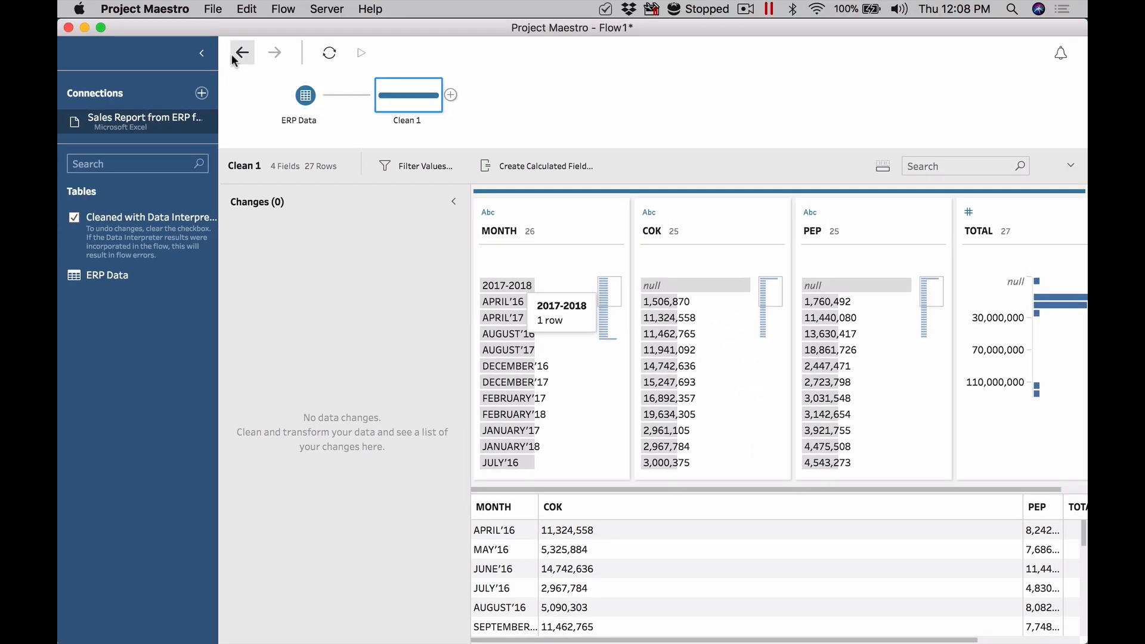
pyautogui.click(236, 55)
pyautogui.click(266, 56)
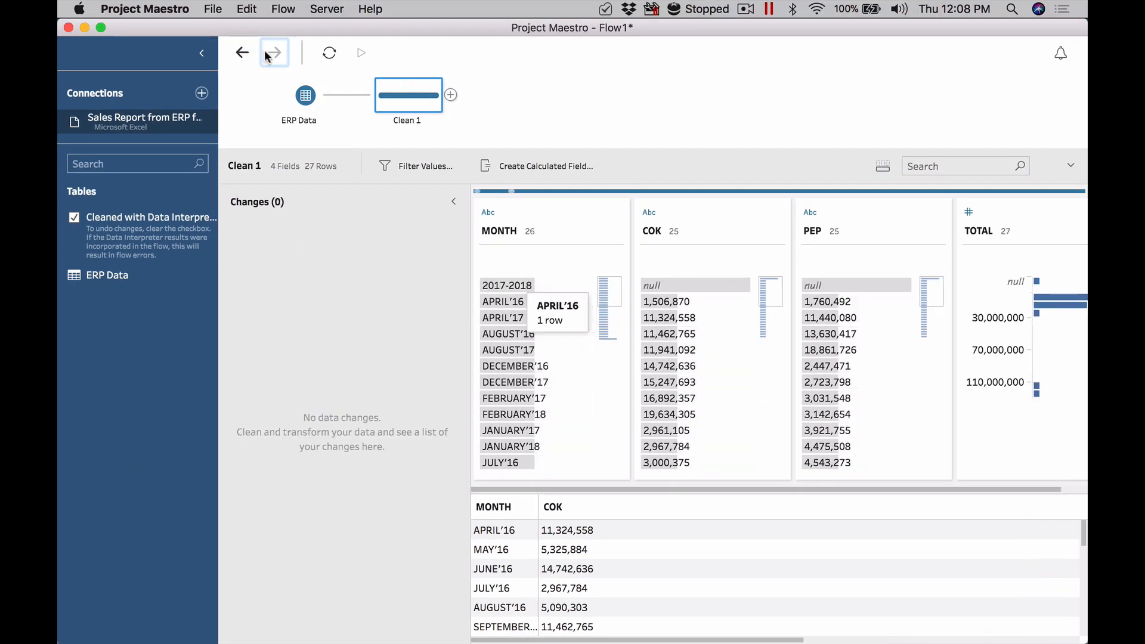
pyautogui.click(240, 54)
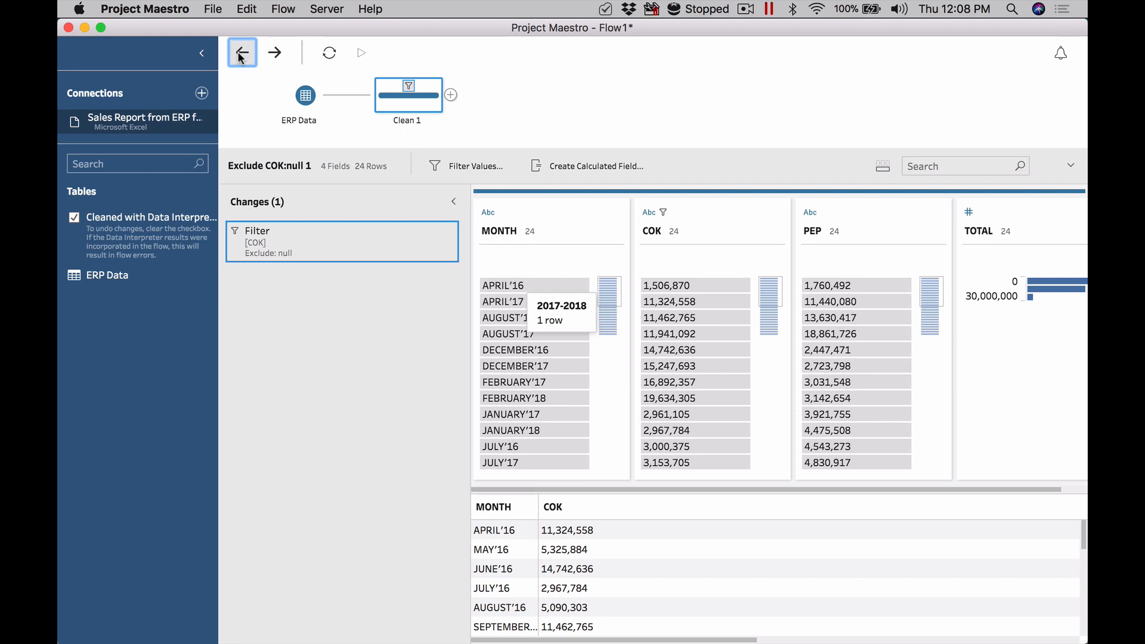
# Collapse the list of changes, inspect the TOTAL field's row values, and reopen Clean 1 after selecting the ERP Data input
pyautogui.click(453, 202)
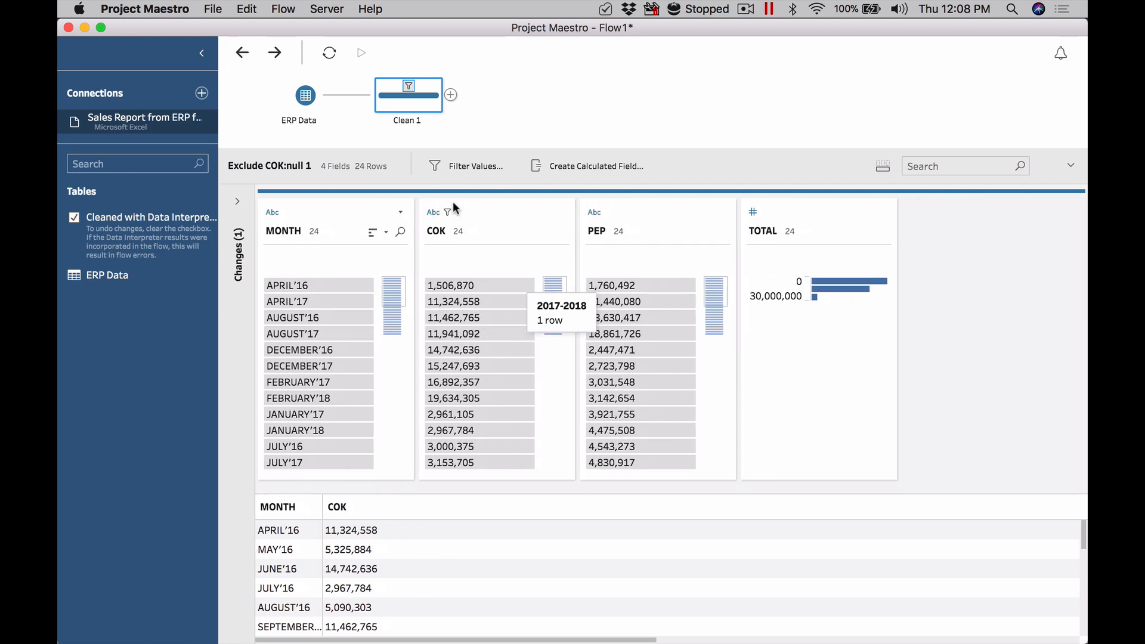
pyautogui.click(801, 227)
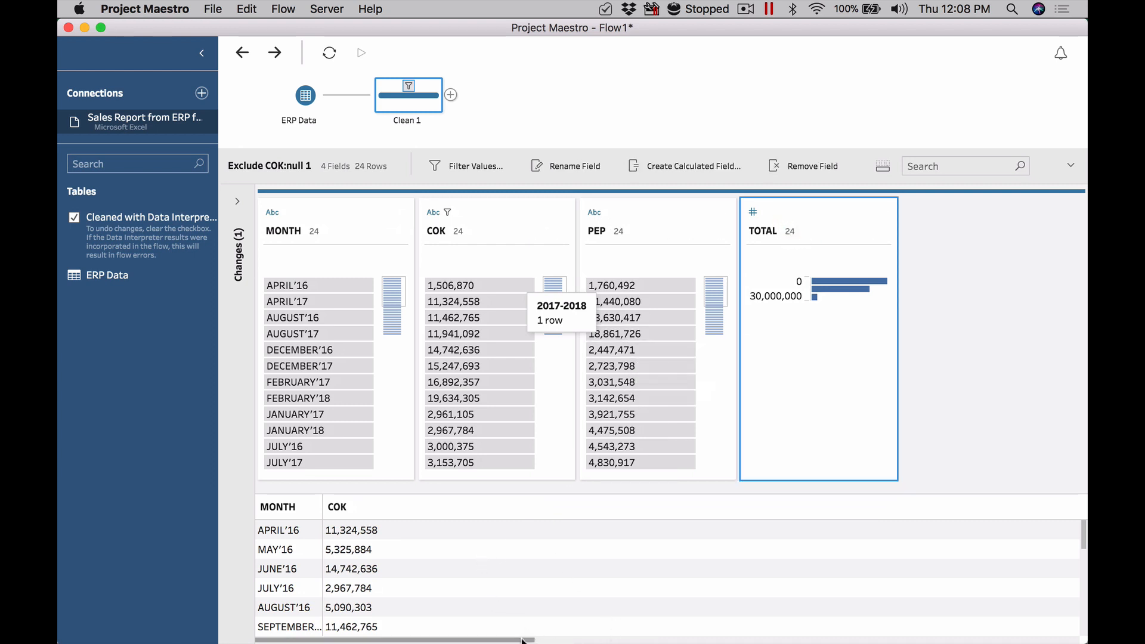
pyautogui.moveTo(522, 640); pyautogui.dragTo(1075, 637)
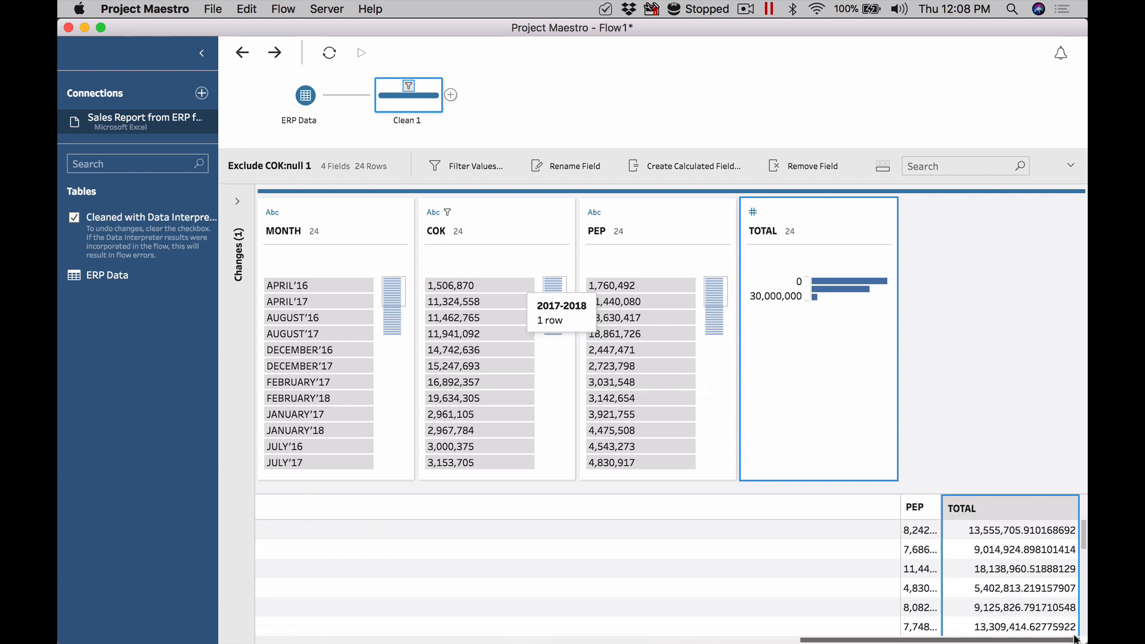
pyautogui.click(313, 97)
pyautogui.click(386, 94)
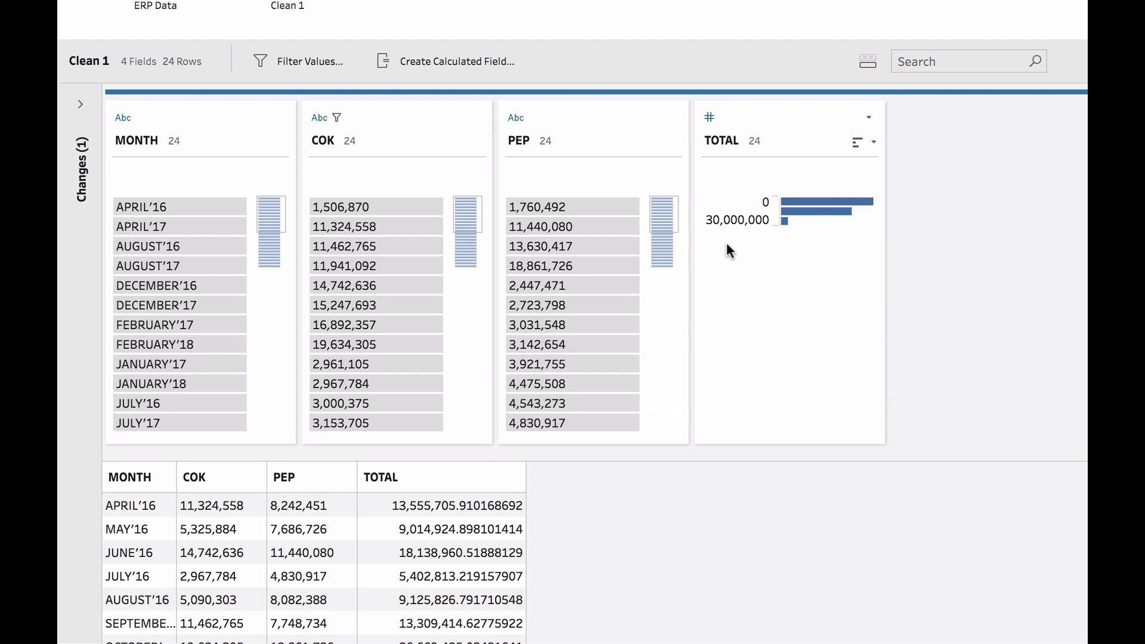
# Remove the TOTAL field from the Clean 1 step
pyautogui.click(763, 122)
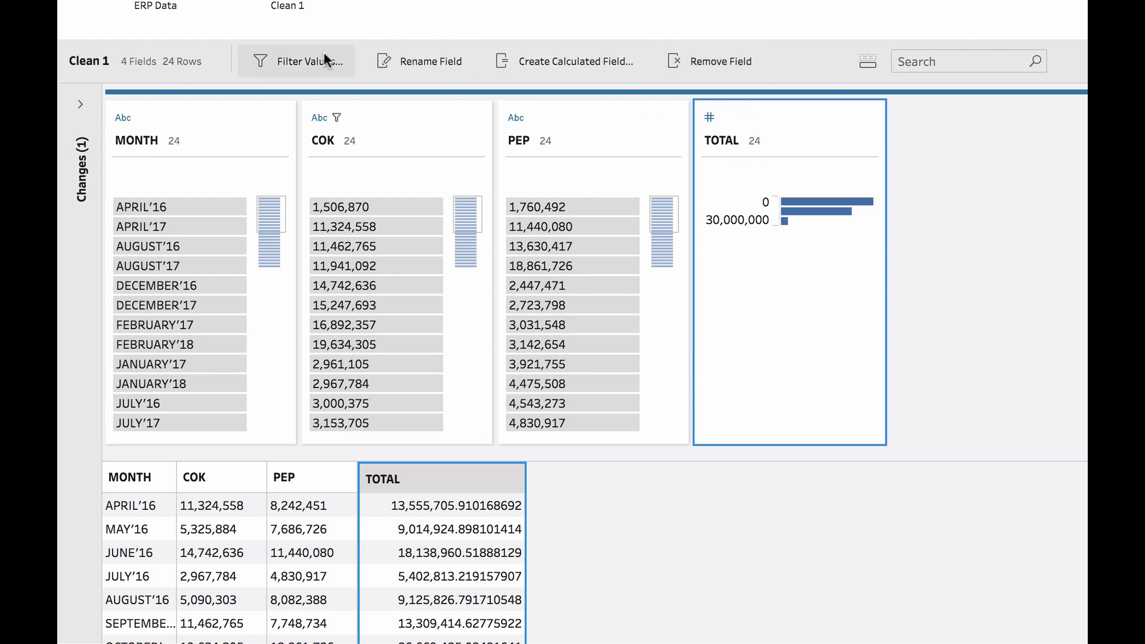
pyautogui.rightClick(768, 119)
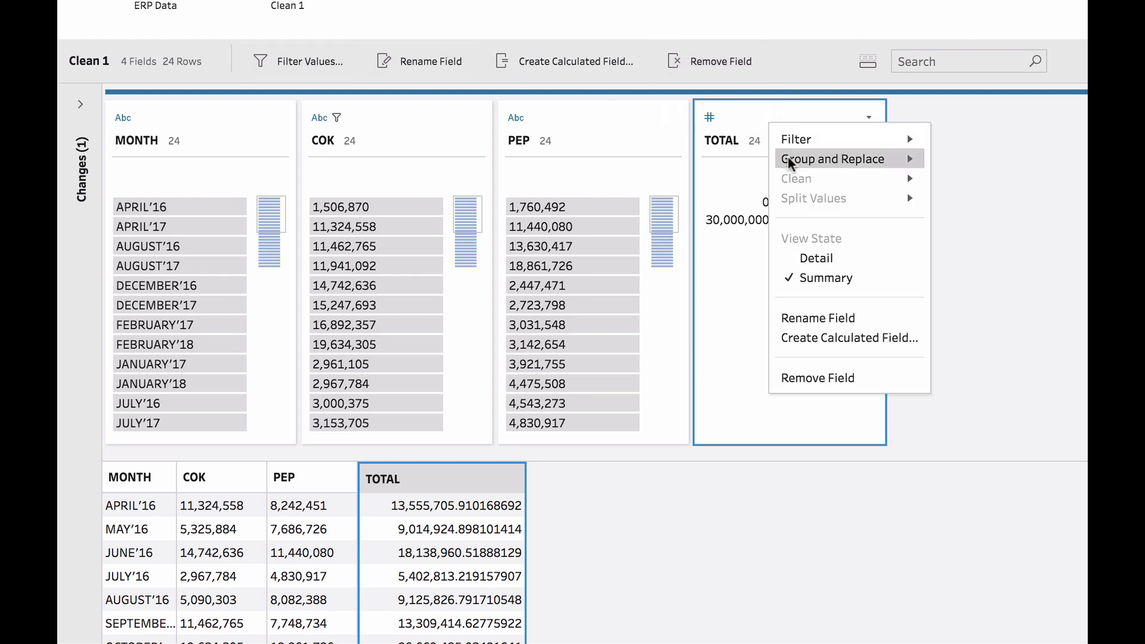
pyautogui.click(806, 112)
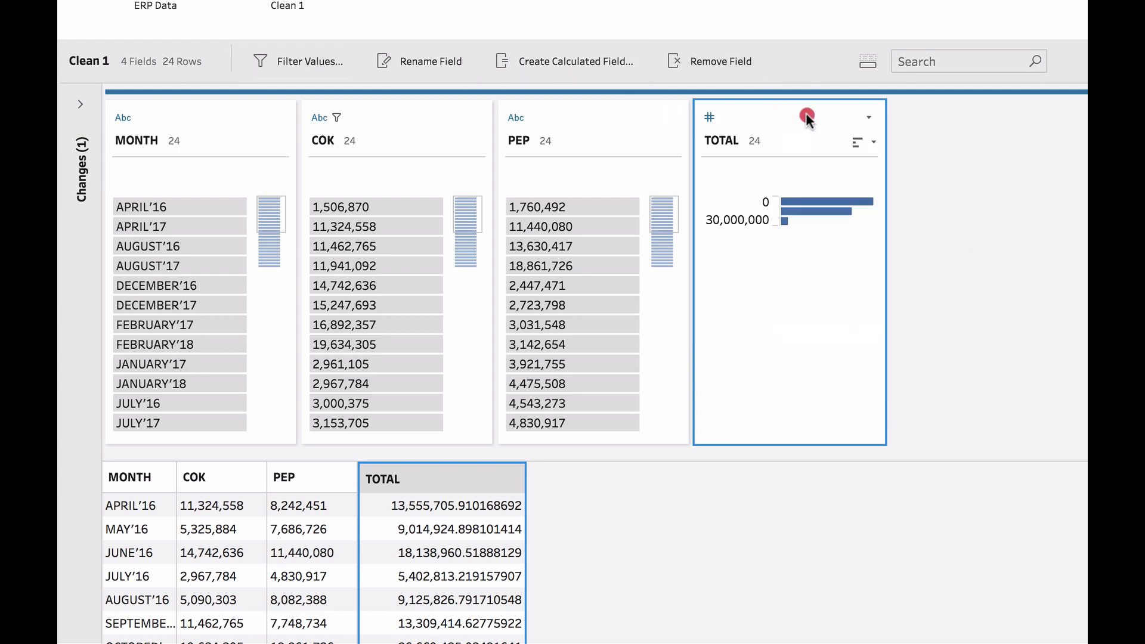
pyautogui.click(725, 61)
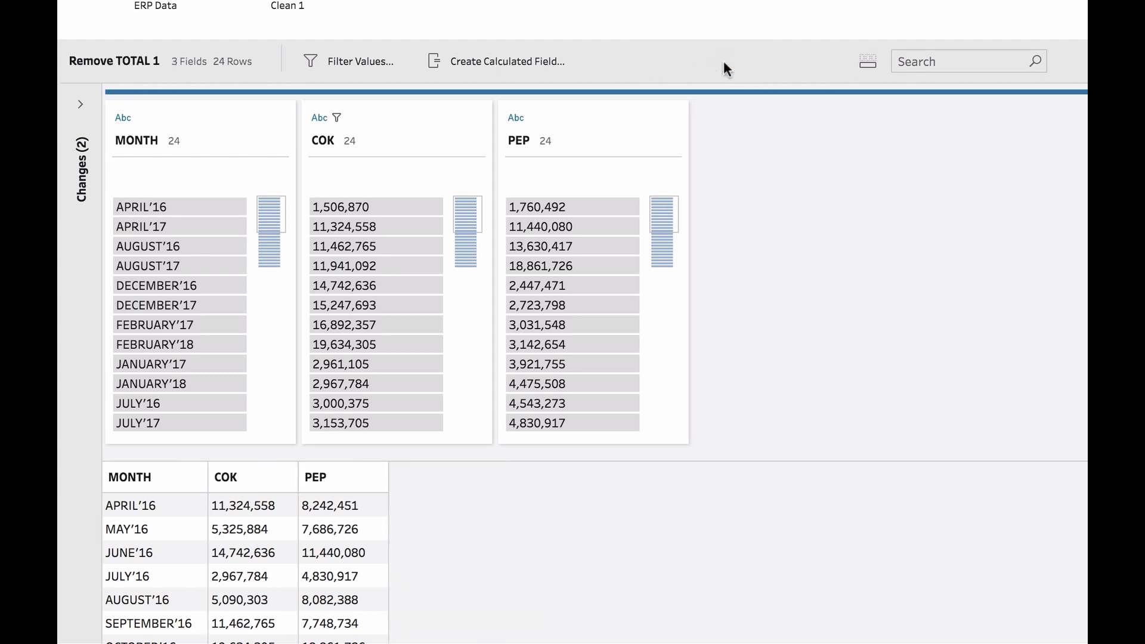
# Review the recorded changes of Clean 1, comparing the data at the COK filter and at the TOTAL field removal
pyautogui.click(80, 104)
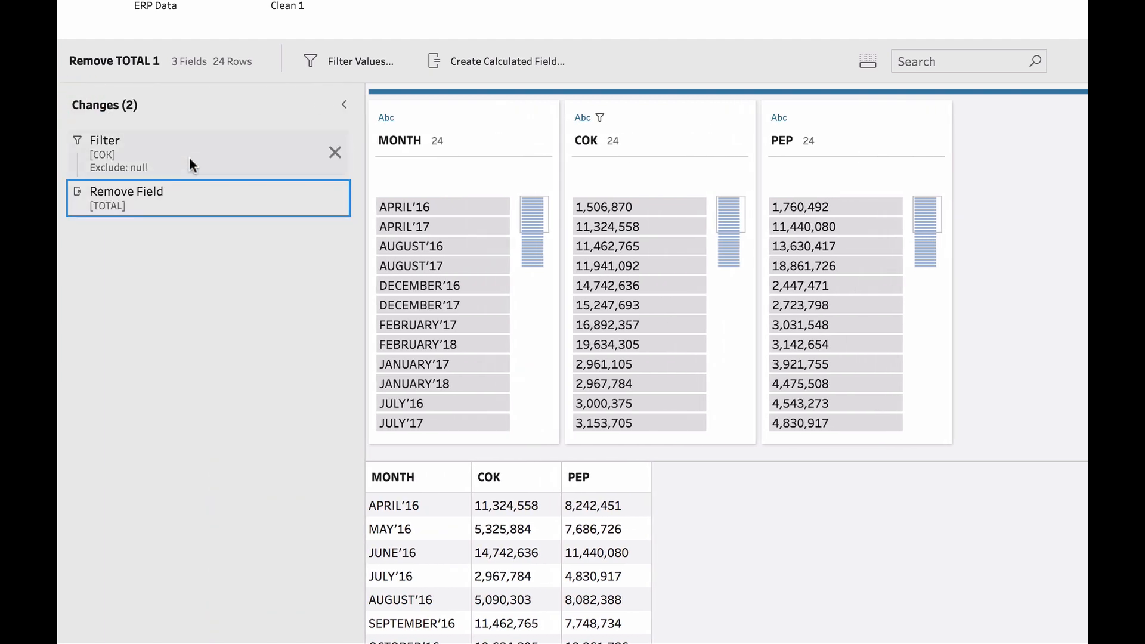
pyautogui.click(188, 156)
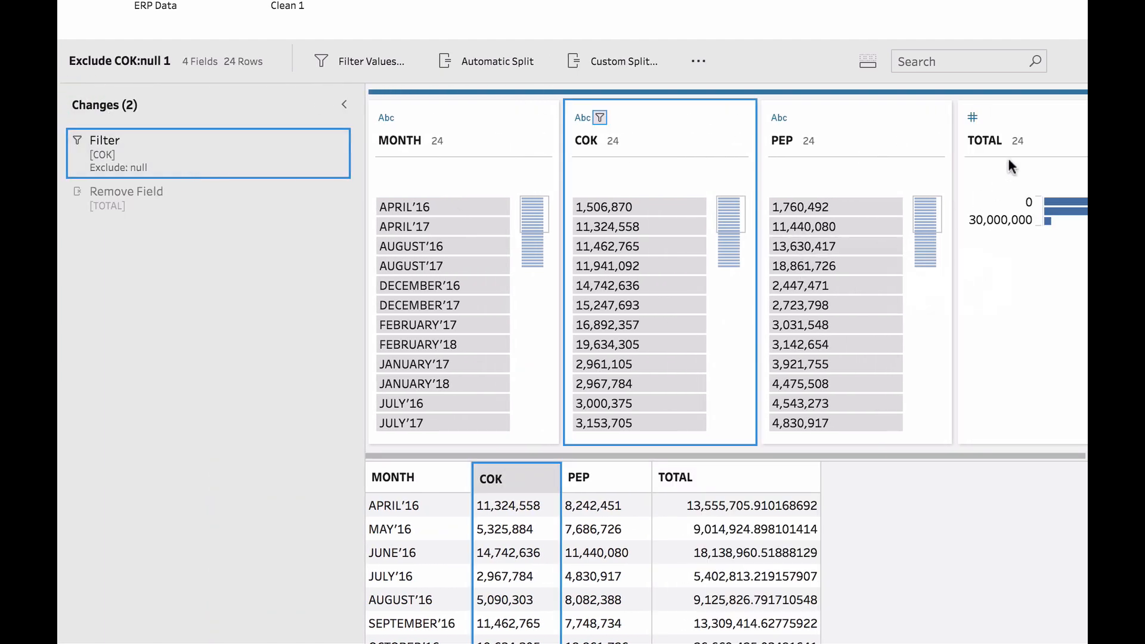
pyautogui.moveTo(617, 204)
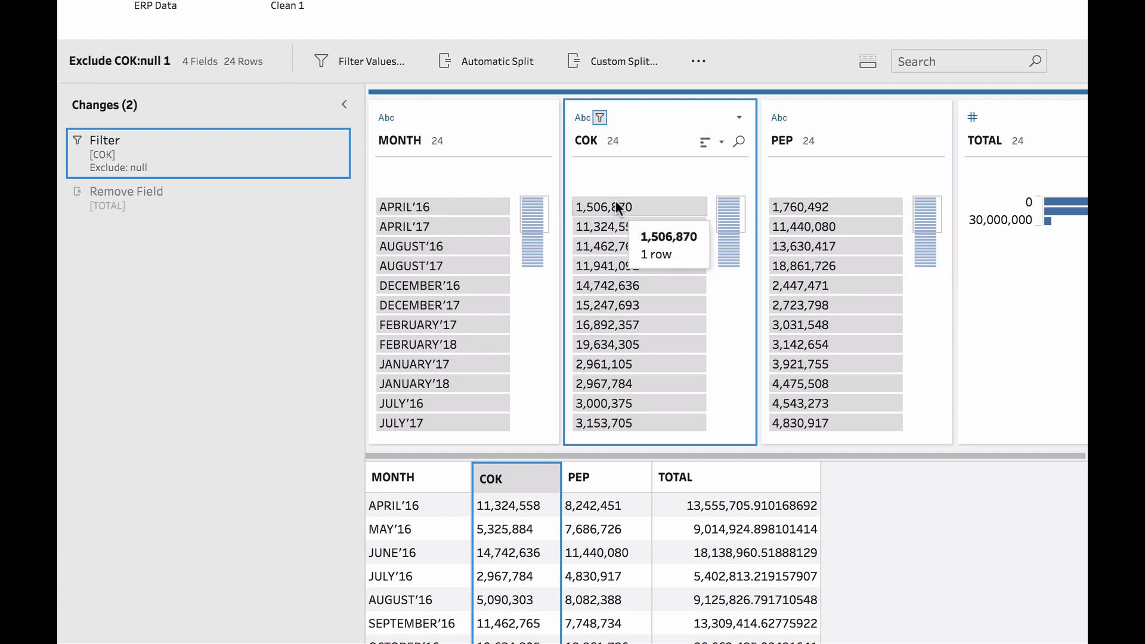
pyautogui.click(217, 193)
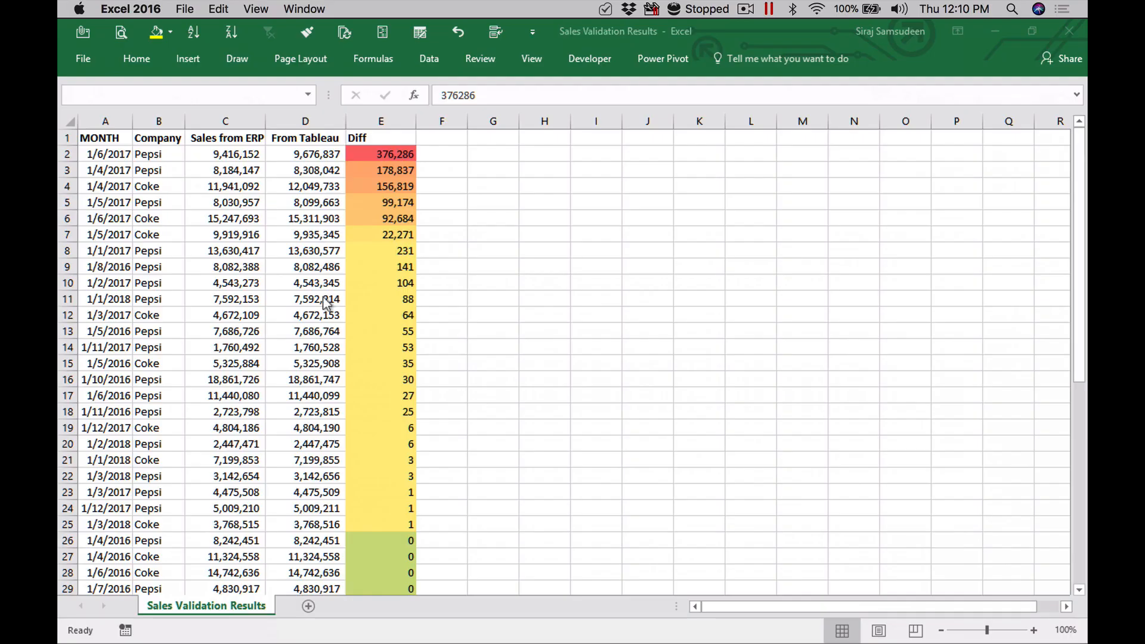
# Switch to the Sales Validation Results workbook in Excel and examine the Company, Sales from ERP, From Tableau and Diff columns
pyautogui.click(161, 154)
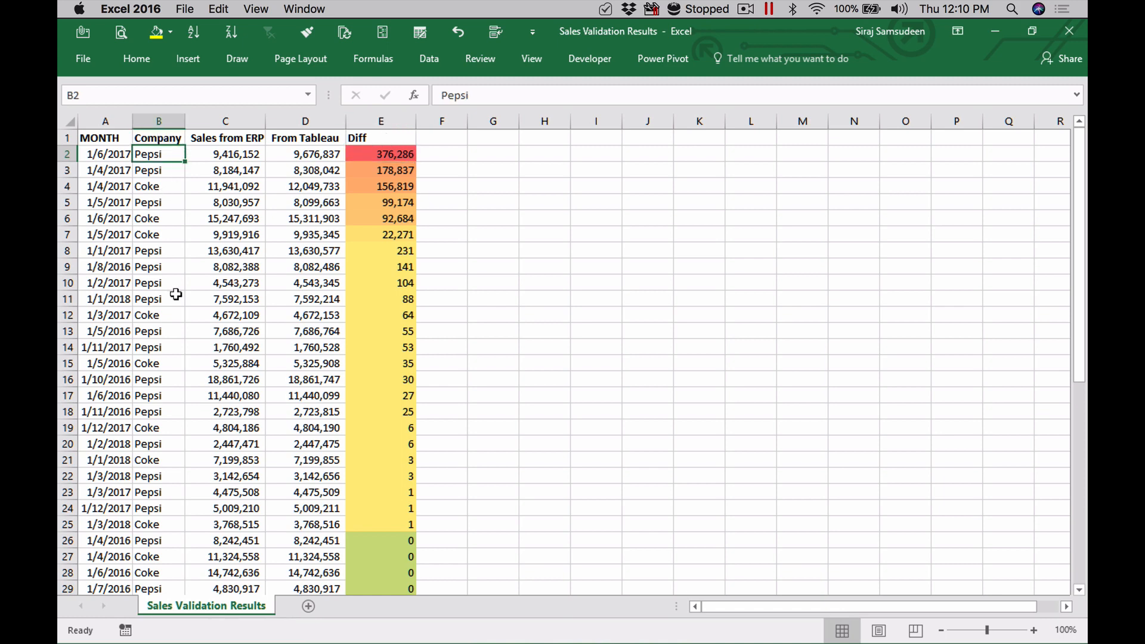
pyautogui.click(223, 158)
pyautogui.click(316, 151)
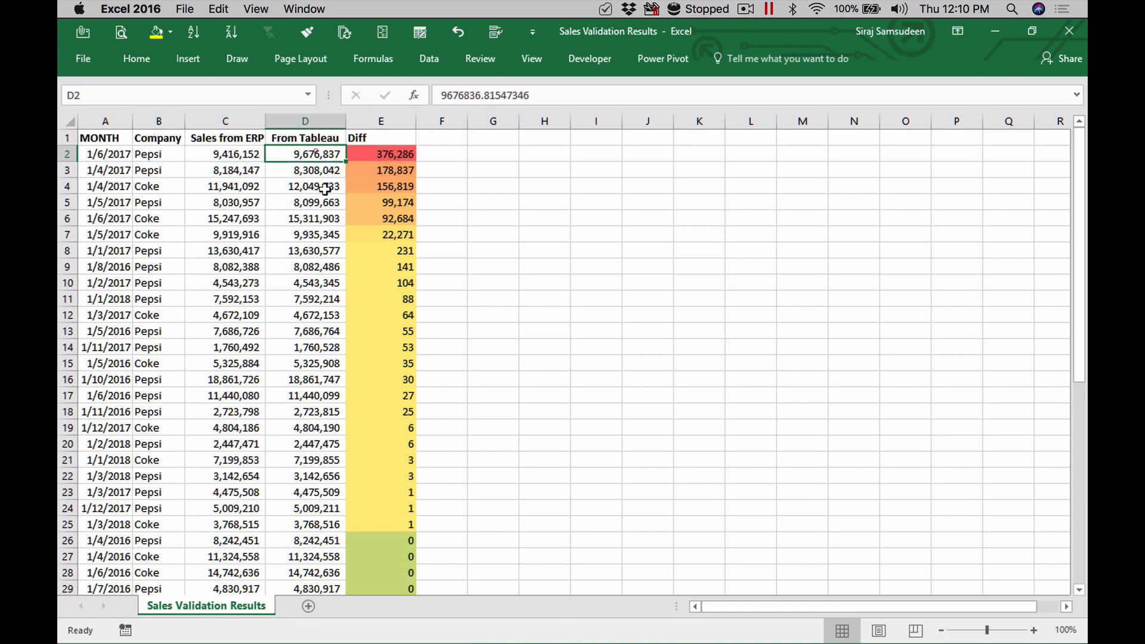
pyautogui.click(365, 154)
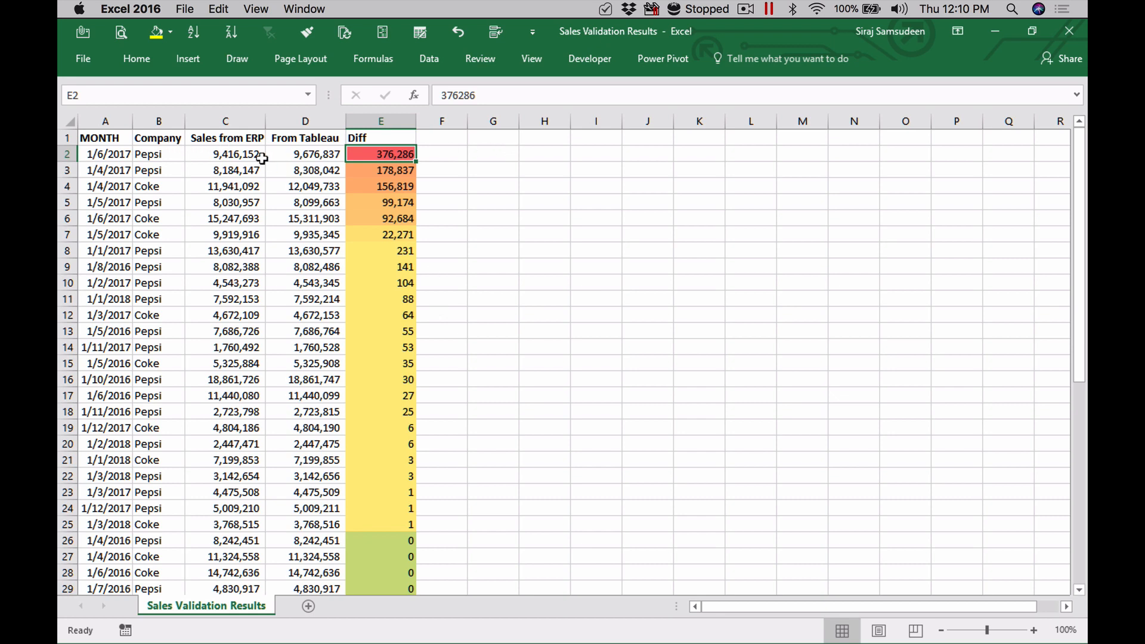
pyautogui.click(530, 137)
pyautogui.click(600, 137)
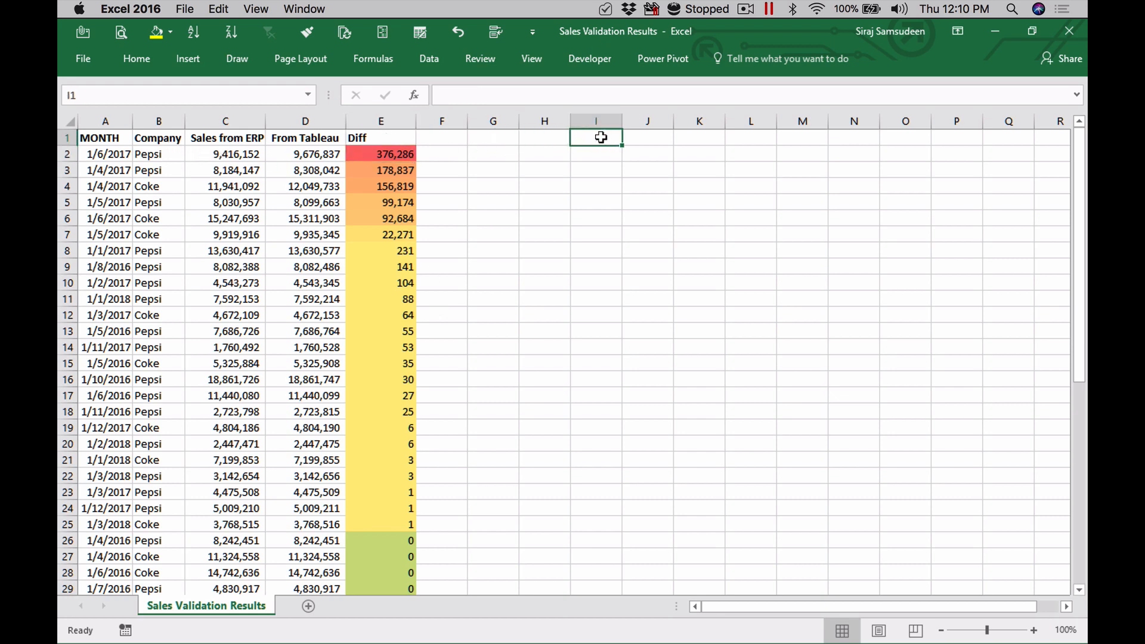
pyautogui.click(552, 138)
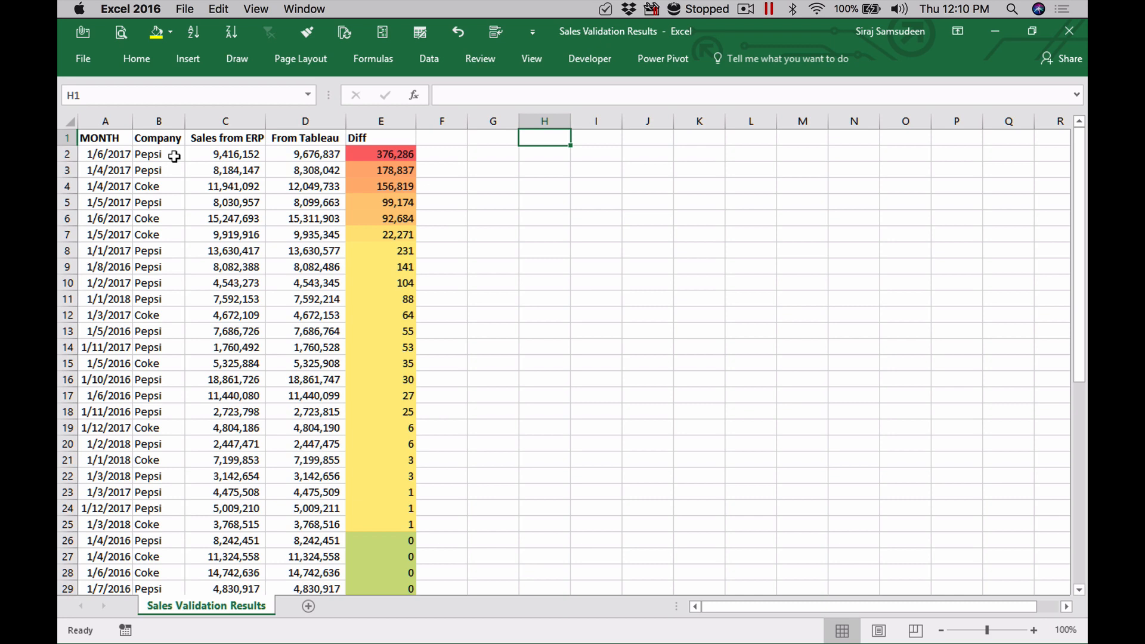
# Switch back to Project Maestro and add a pivot step after Clean 1
pyautogui.press('super+Tab')
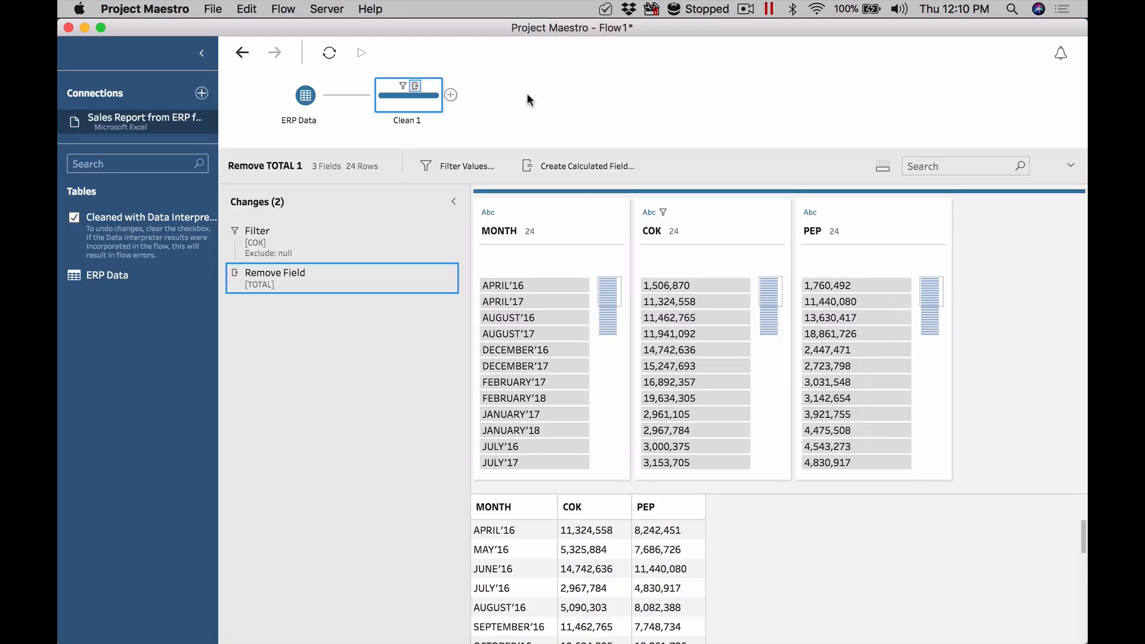
pyautogui.click(450, 95)
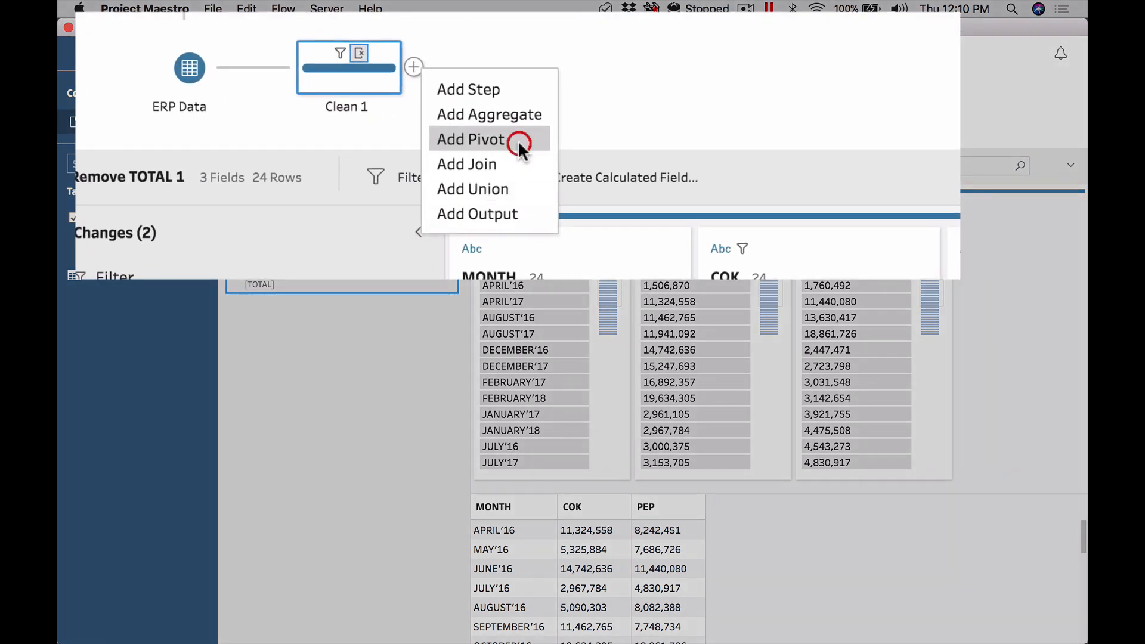
pyautogui.click(518, 143)
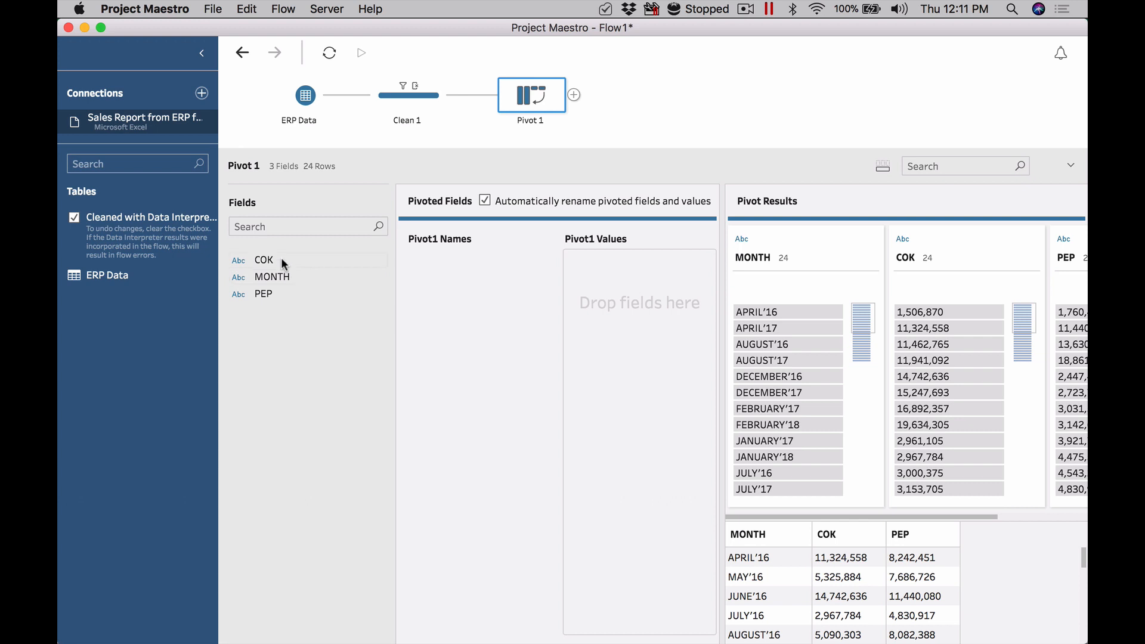
# Pivot the COK field in Pivot 1 and rename the Pivot1 Names field to Company
pyautogui.moveTo(281, 261); pyautogui.dragTo(599, 296)
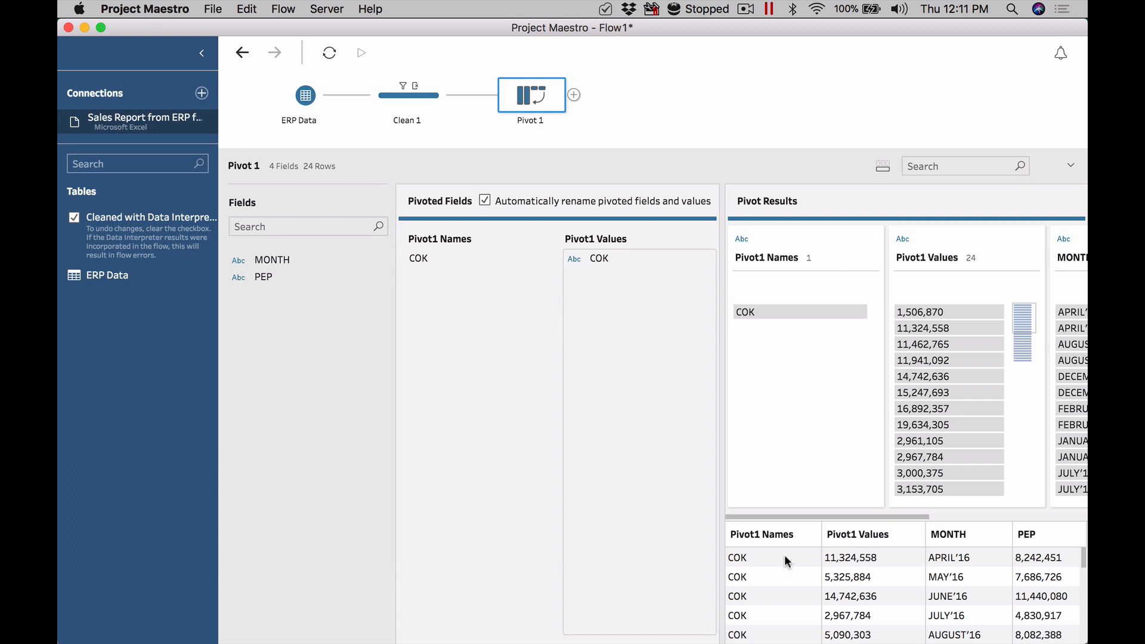
pyautogui.doubleClick(758, 257)
pyautogui.write('Company')
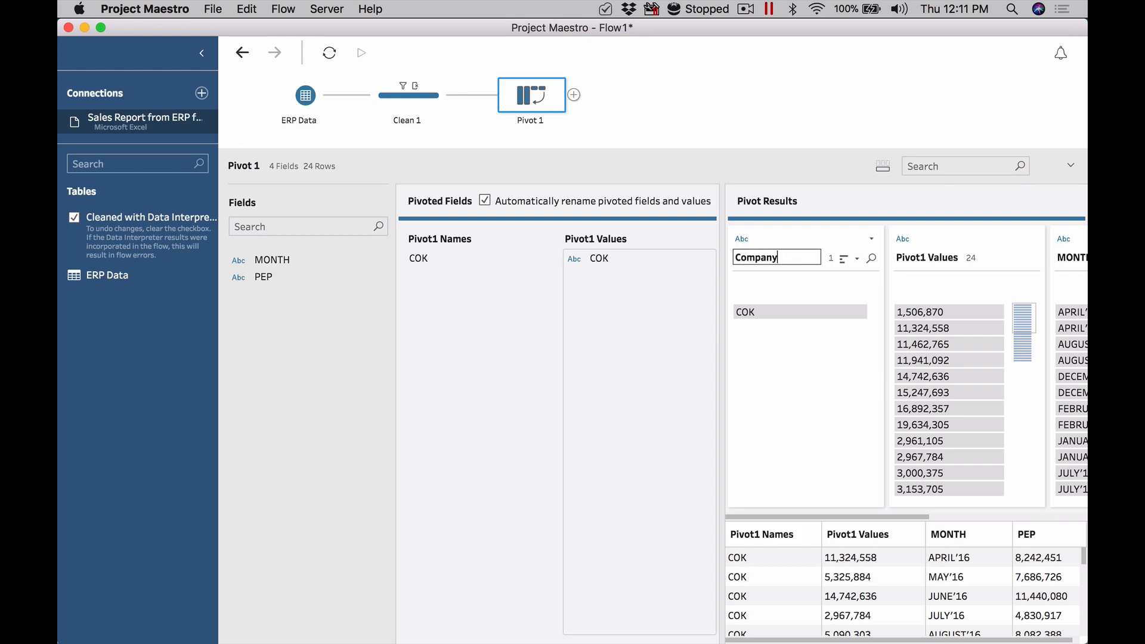
pyautogui.press('Return')
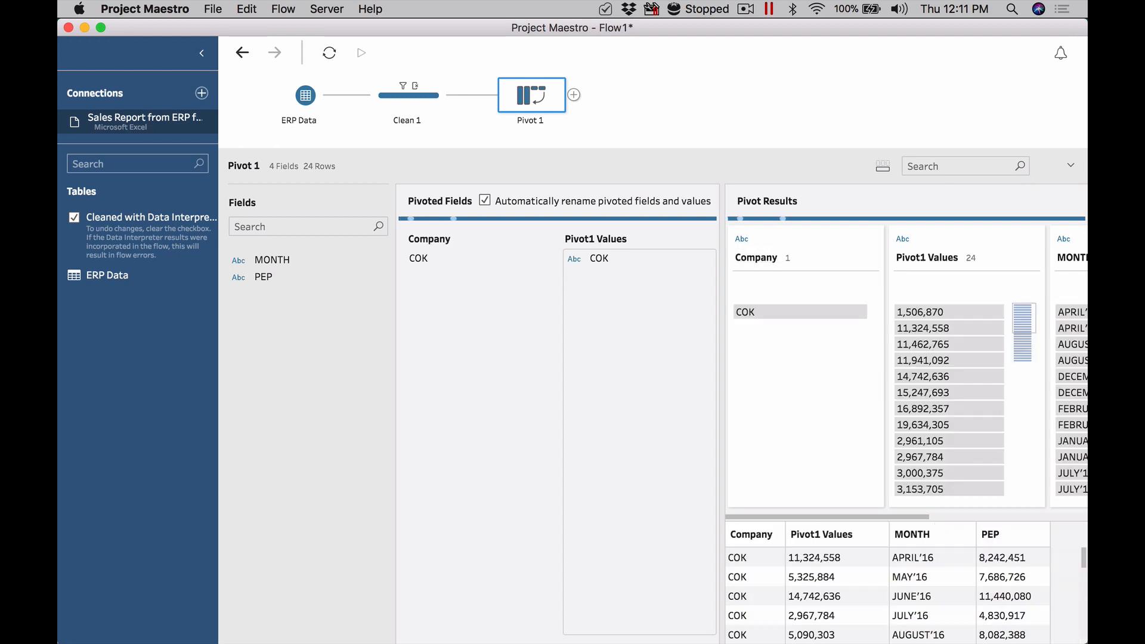
# Rename the Pivot1 Values field to Sales from Tableau and add PEP to the pivoted fields
pyautogui.doubleClick(915, 258)
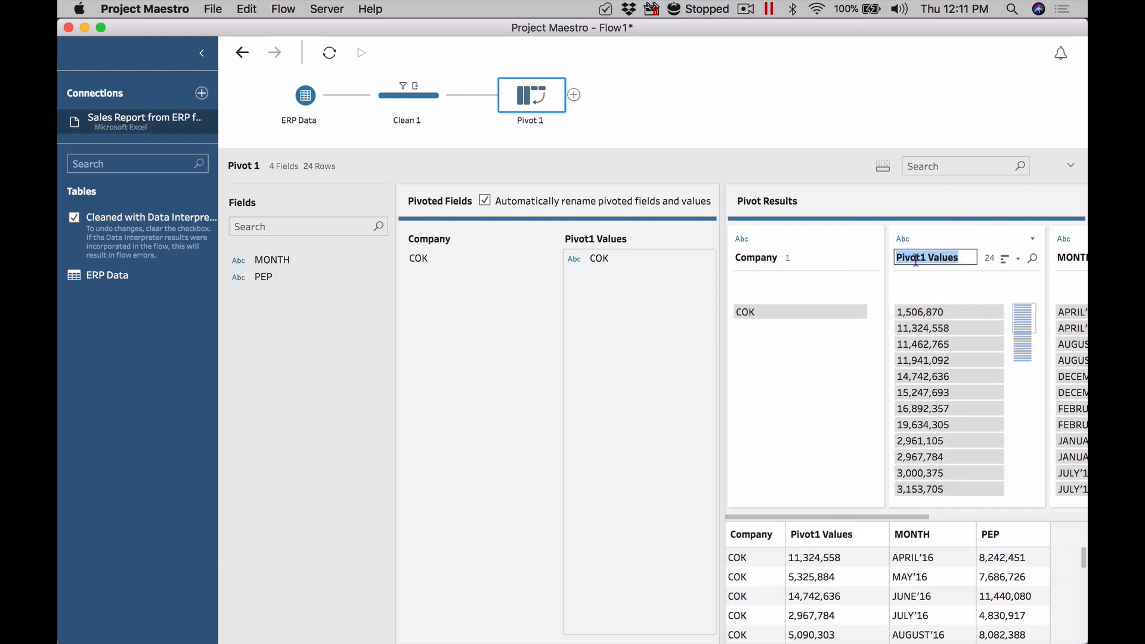
pyautogui.write('Sales from Tableau')
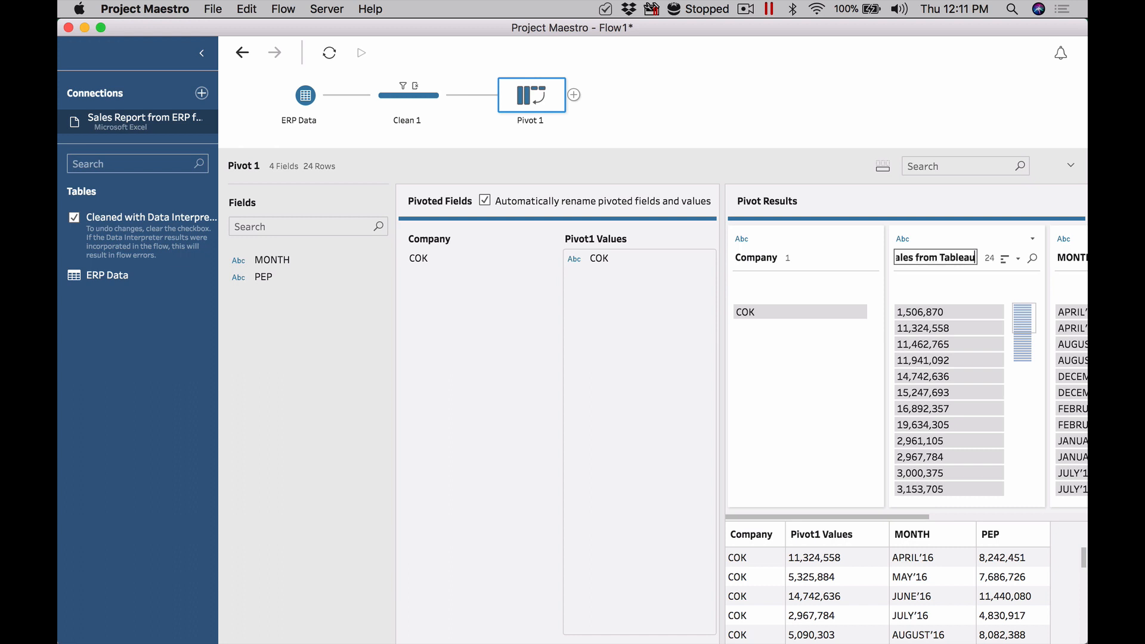
pyautogui.press('Return')
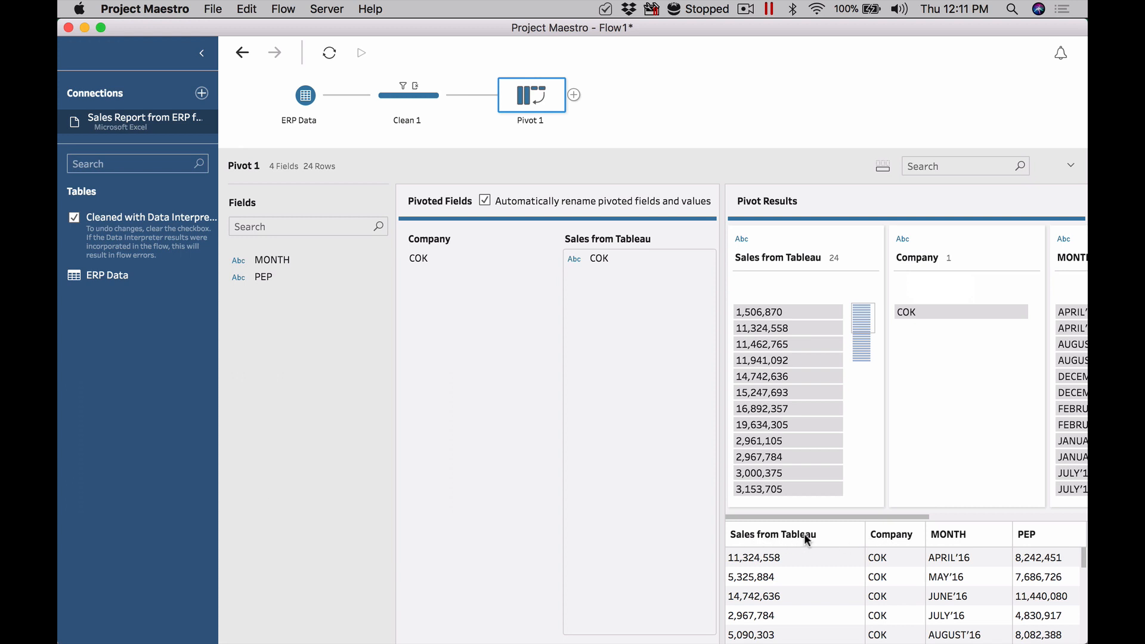
pyautogui.moveTo(284, 277); pyautogui.dragTo(604, 278)
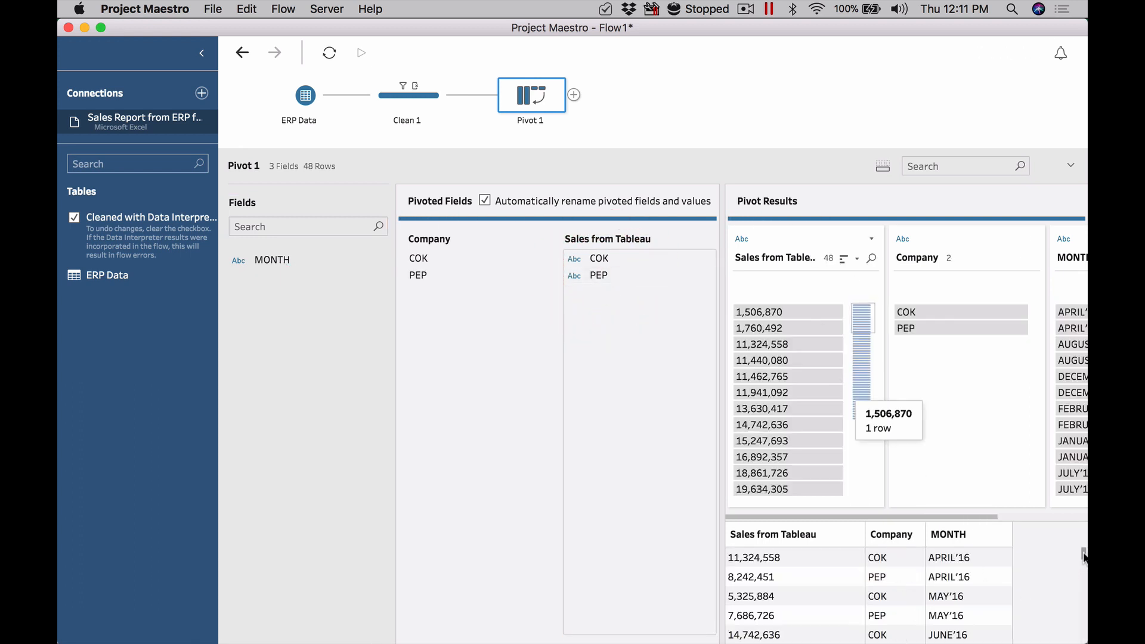
# Add a cleaning step after Pivot 1 and arrange its fields in the order Company, MONTH, Sales from Tableau
pyautogui.moveTo(1084, 558)
pyautogui.mouseDown()
pyautogui.moveTo(1084, 623)
pyautogui.moveTo(1084, 544)
pyautogui.mouseUp()
pyautogui.click(575, 95)
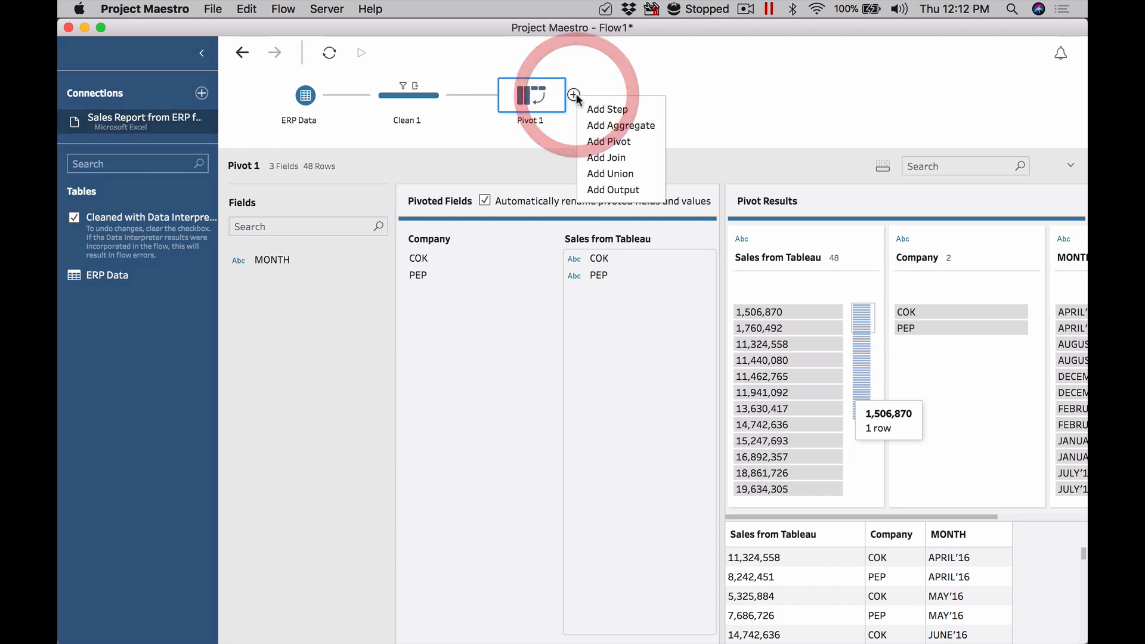
pyautogui.click(628, 112)
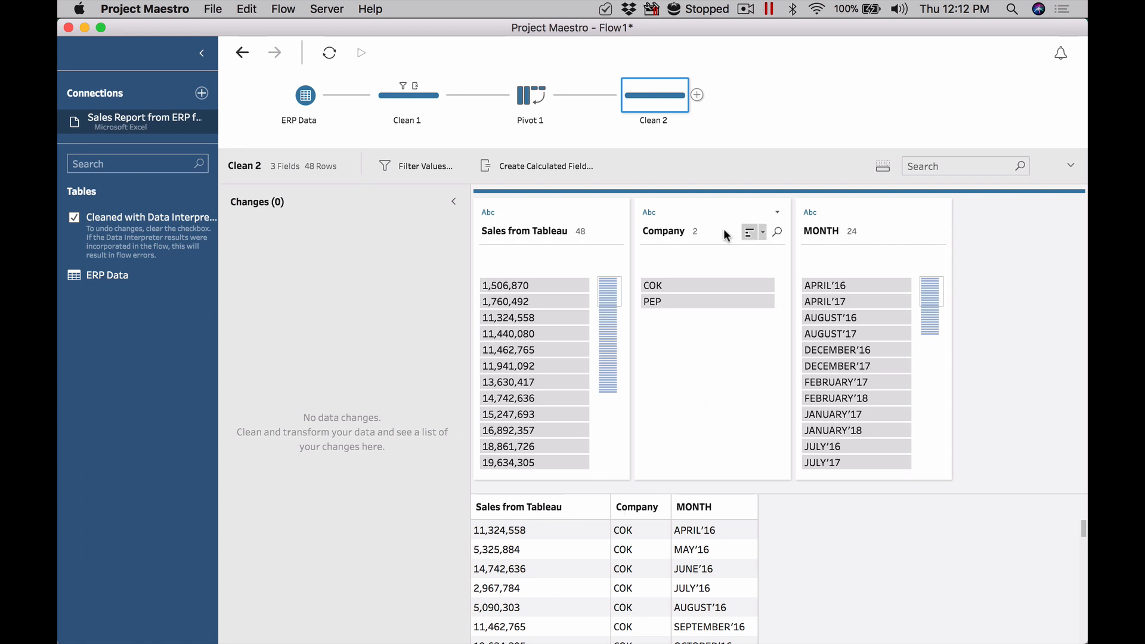
pyautogui.moveTo(702, 212); pyautogui.dragTo(472, 218)
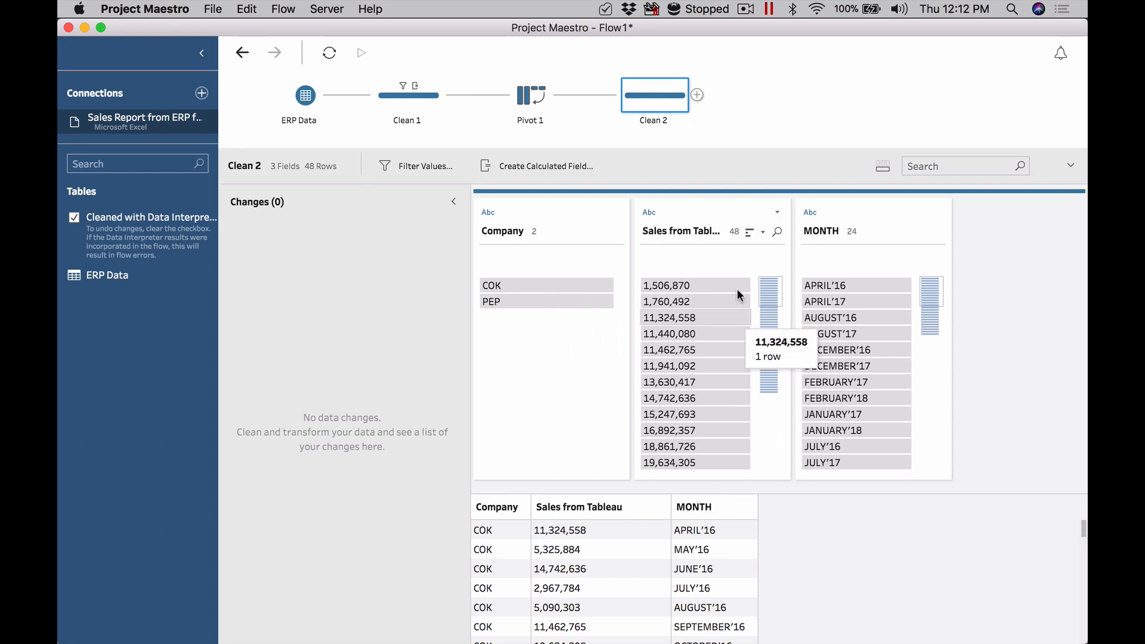
pyautogui.moveTo(692, 507); pyautogui.dragTo(537, 510)
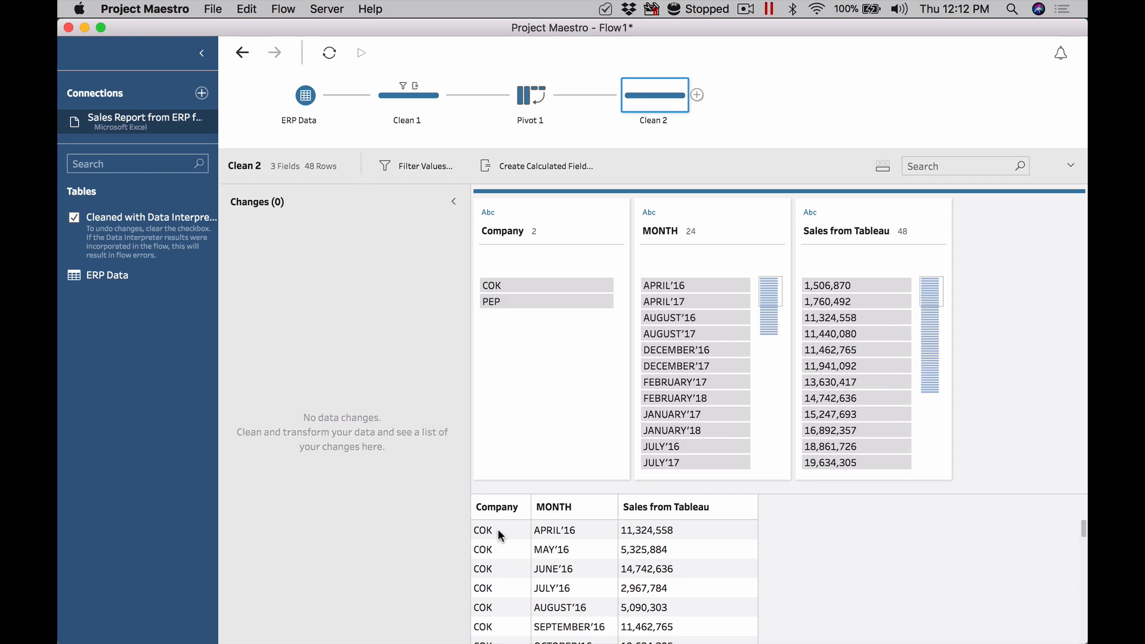
# Switch to the Sales Report from Tableau workbook in Excel and examine the company names in its header row
pyautogui.press('super+Tab')
pyautogui.click(236, 160)
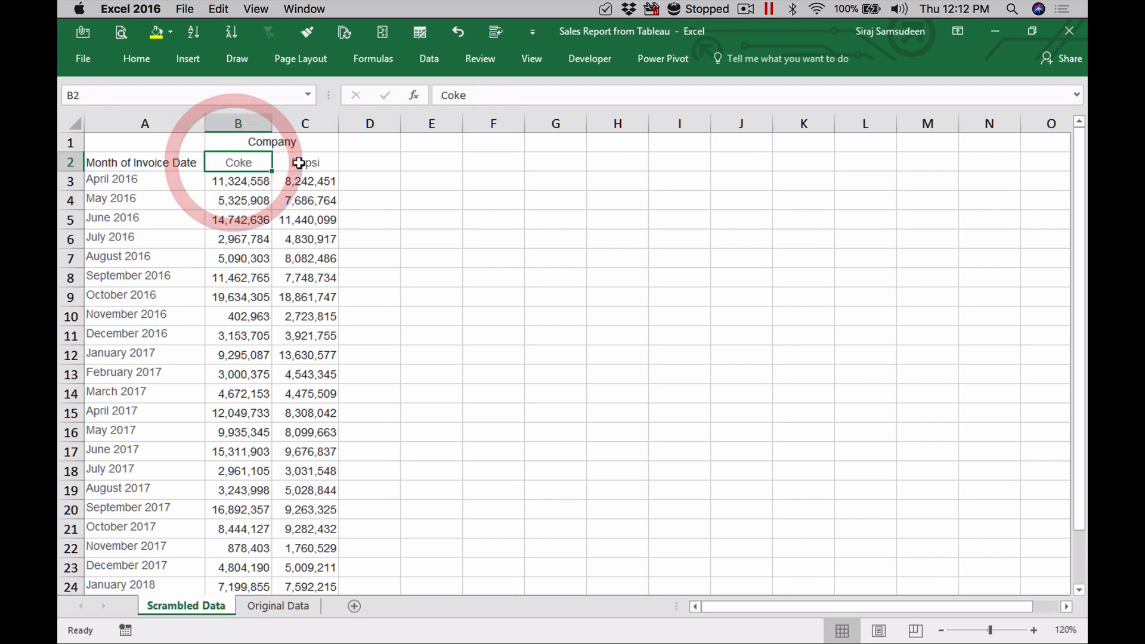
pyautogui.click(300, 162)
pyautogui.click(227, 162)
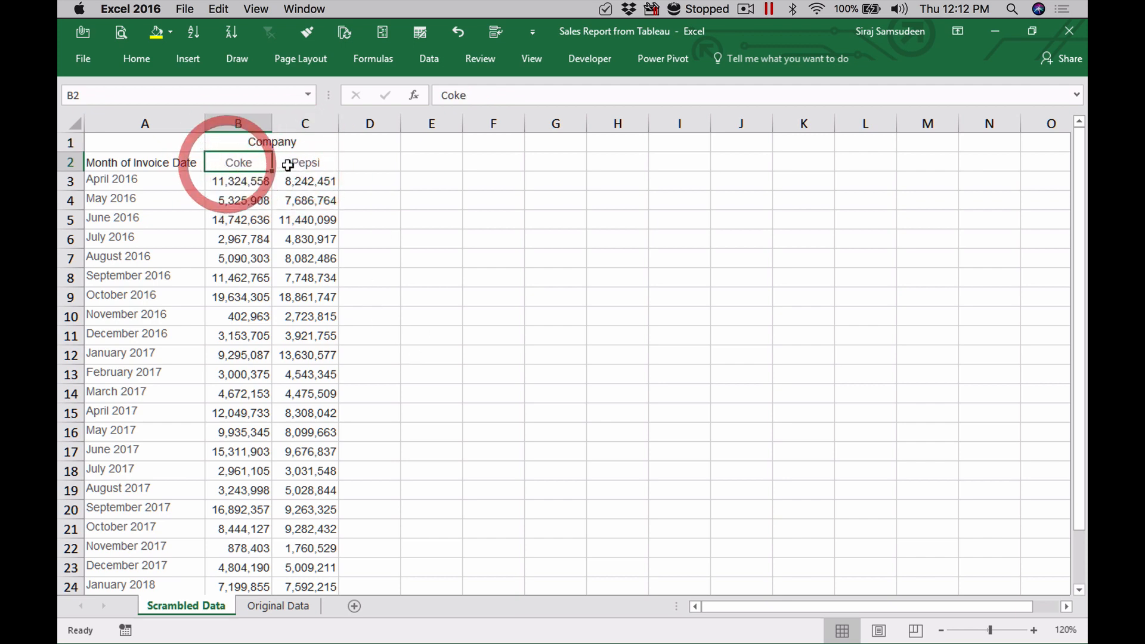
pyautogui.click(288, 166)
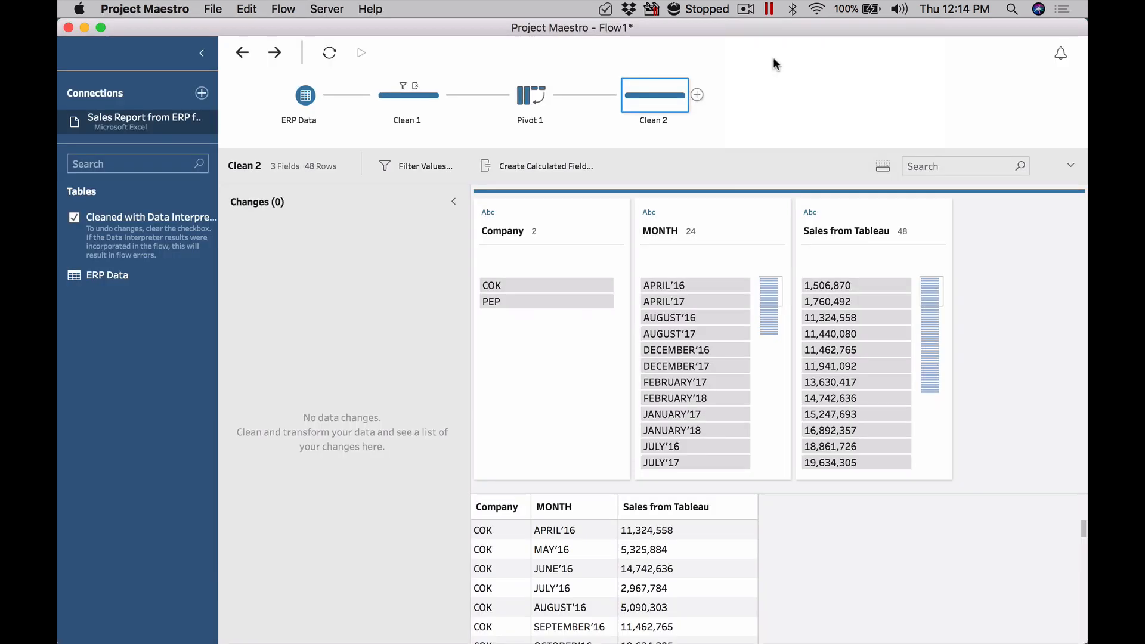
# Try to replace the Company value COK with Coke in the Clean 2 step of Project Maestro
pyautogui.moveTo(502, 288)
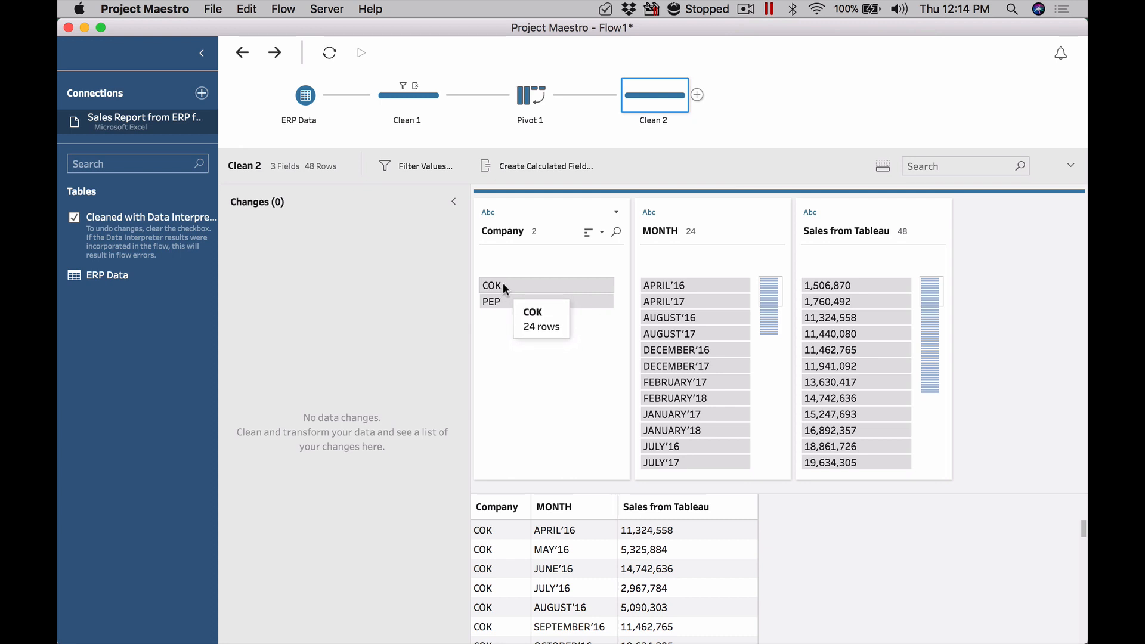
pyautogui.rightClick(503, 284)
pyautogui.click(542, 345)
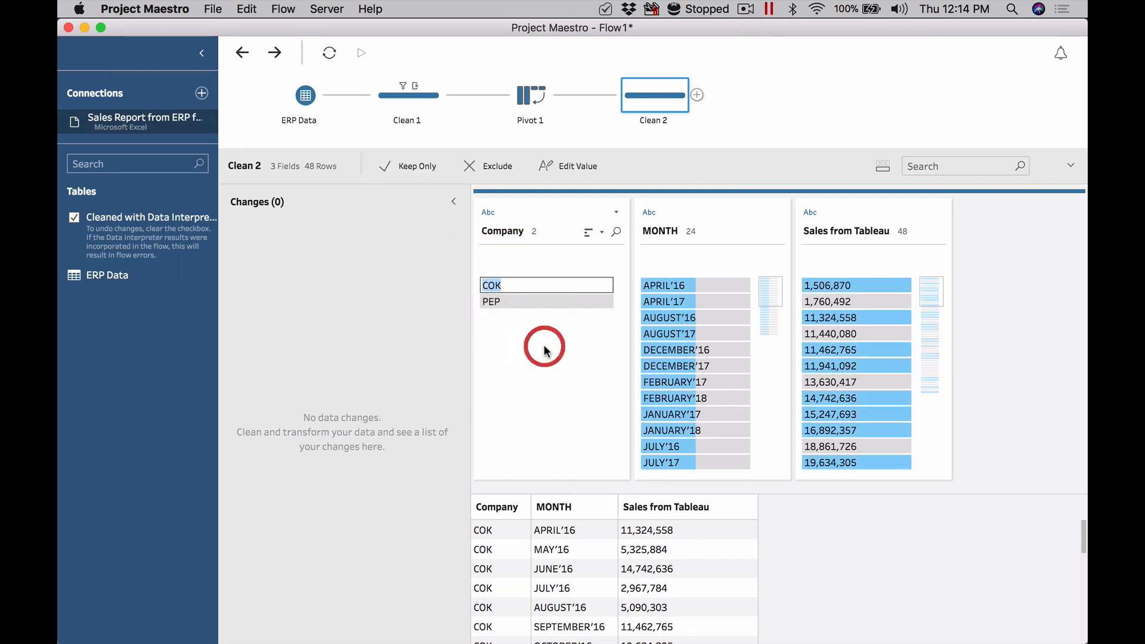
pyautogui.write('Coke')
pyautogui.press('Return')
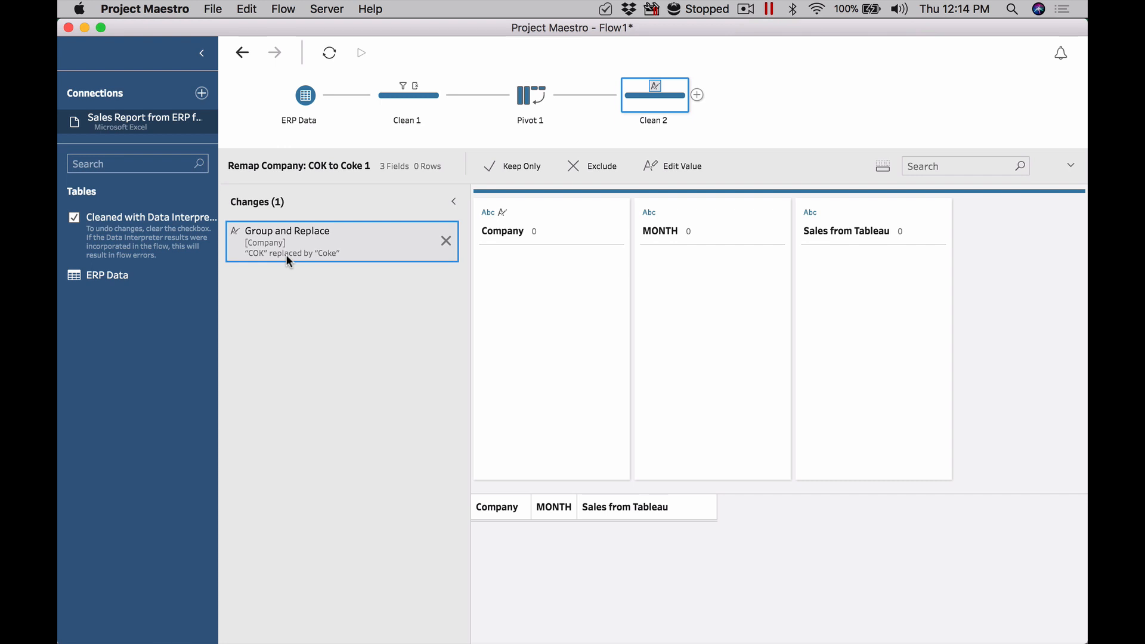
# Compare the Company values of Pivot 1 and Clean 2, and delete the Group and Replace change from Clean 2
pyautogui.click(531, 95)
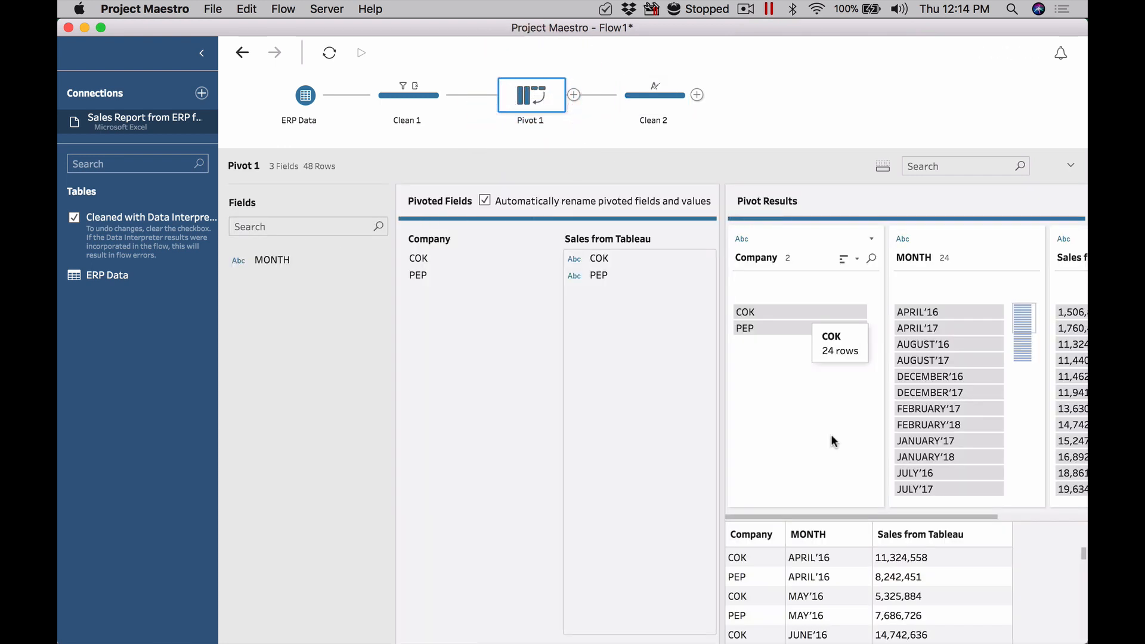
pyautogui.click(635, 87)
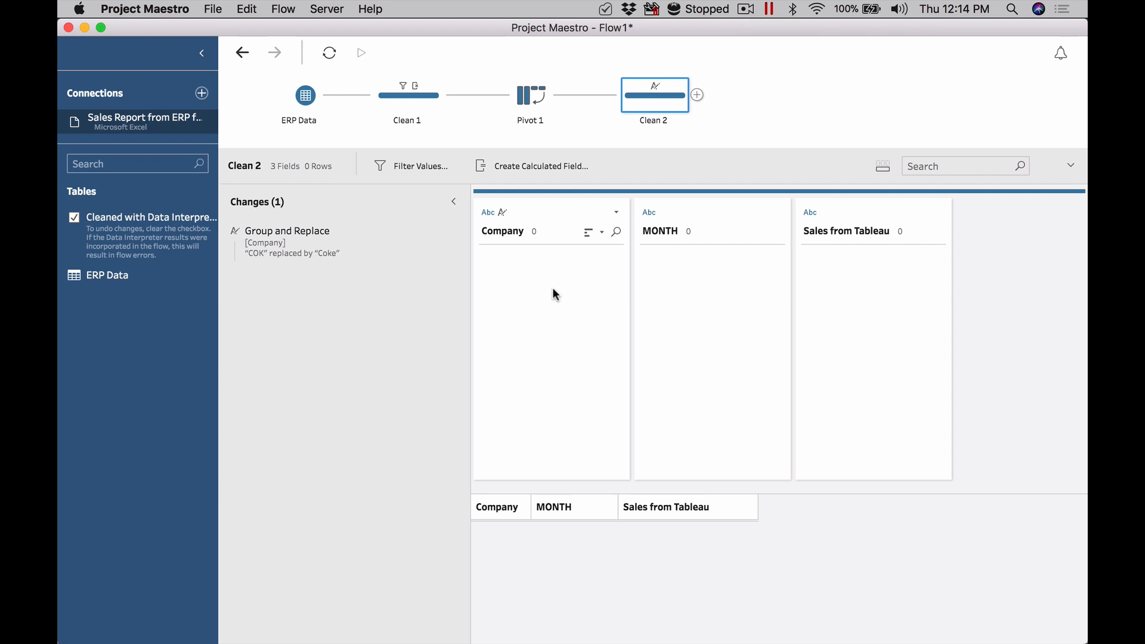
pyautogui.moveTo(448, 243)
pyautogui.click(446, 241)
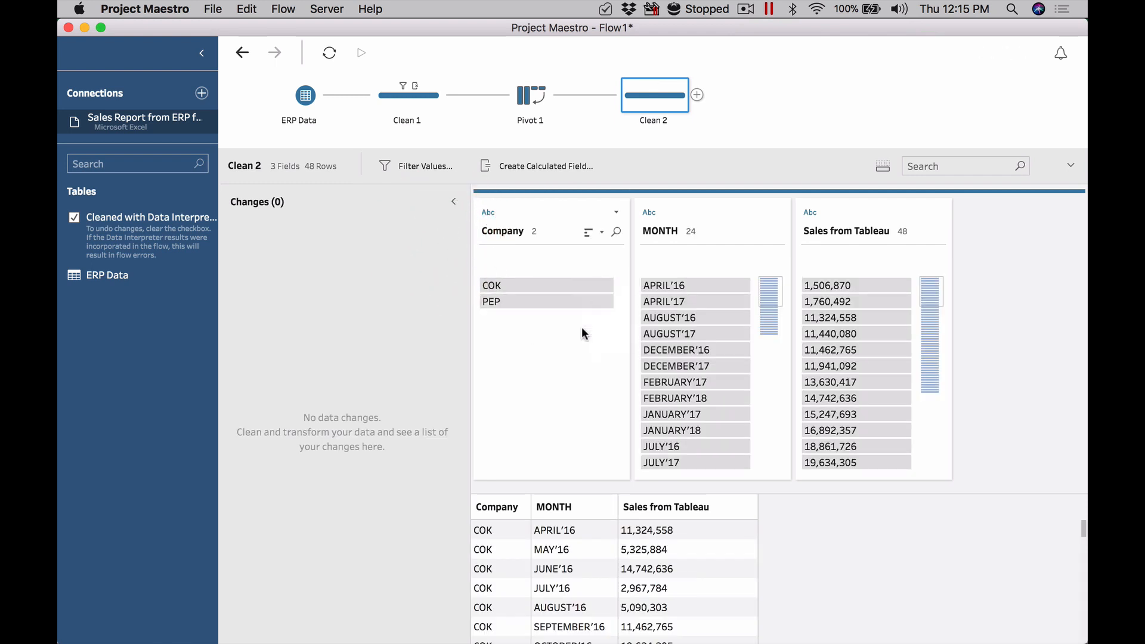
# Rename the COK field to Coke in the Clean 1 step
pyautogui.click(417, 99)
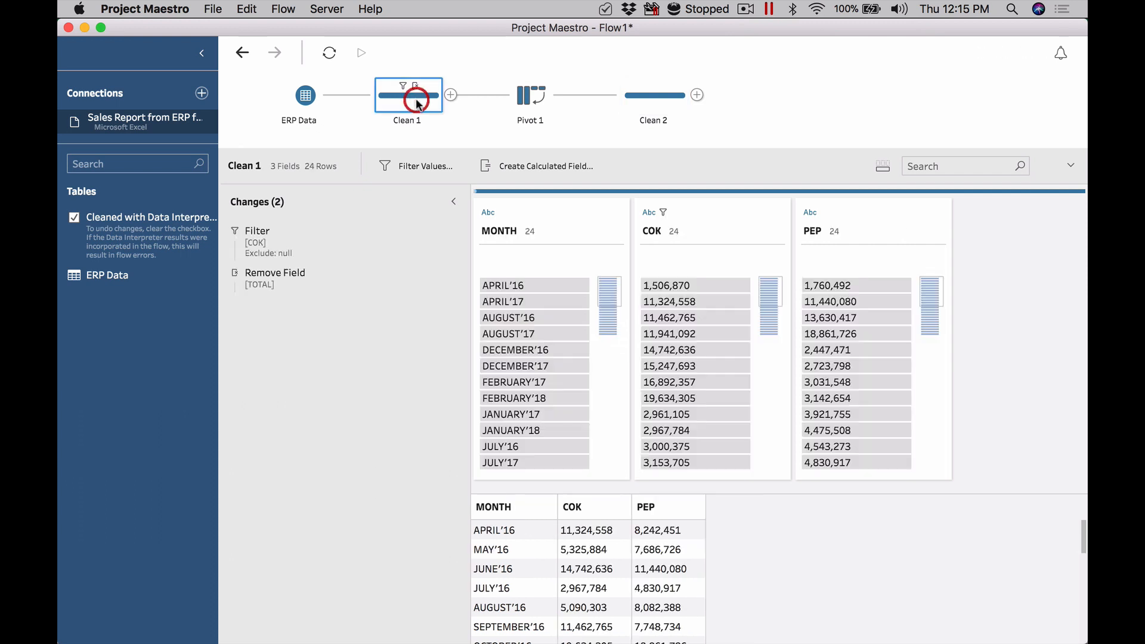
pyautogui.doubleClick(653, 233)
pyautogui.write('Coke')
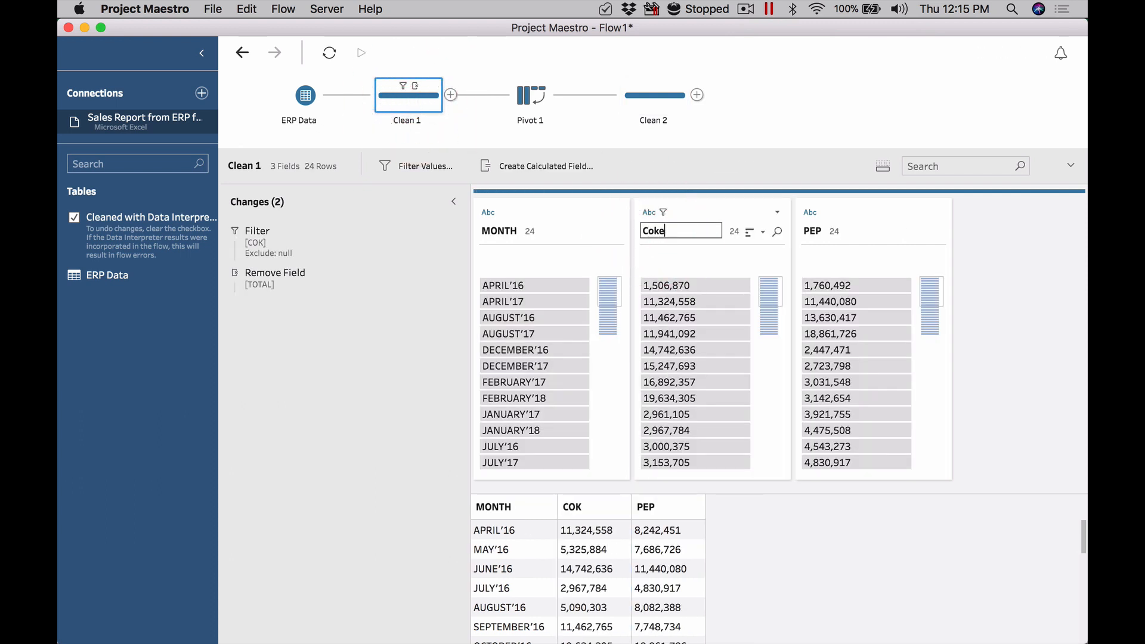
pyautogui.press('Return')
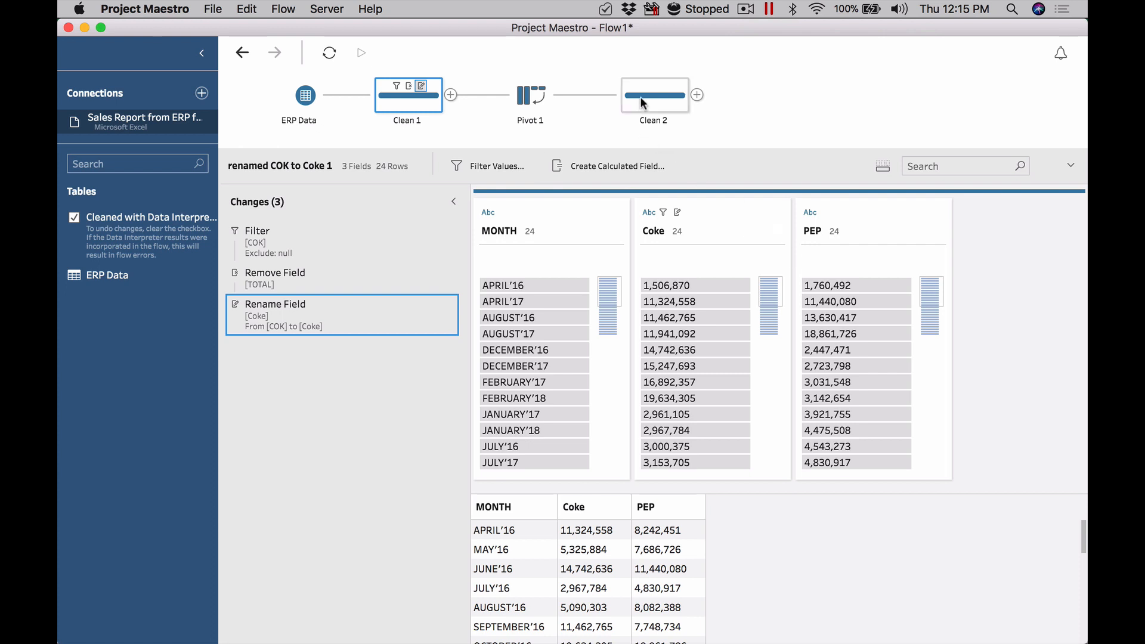
# Check the rows of the Coke and PEP company values in Clean 2
pyautogui.click(643, 103)
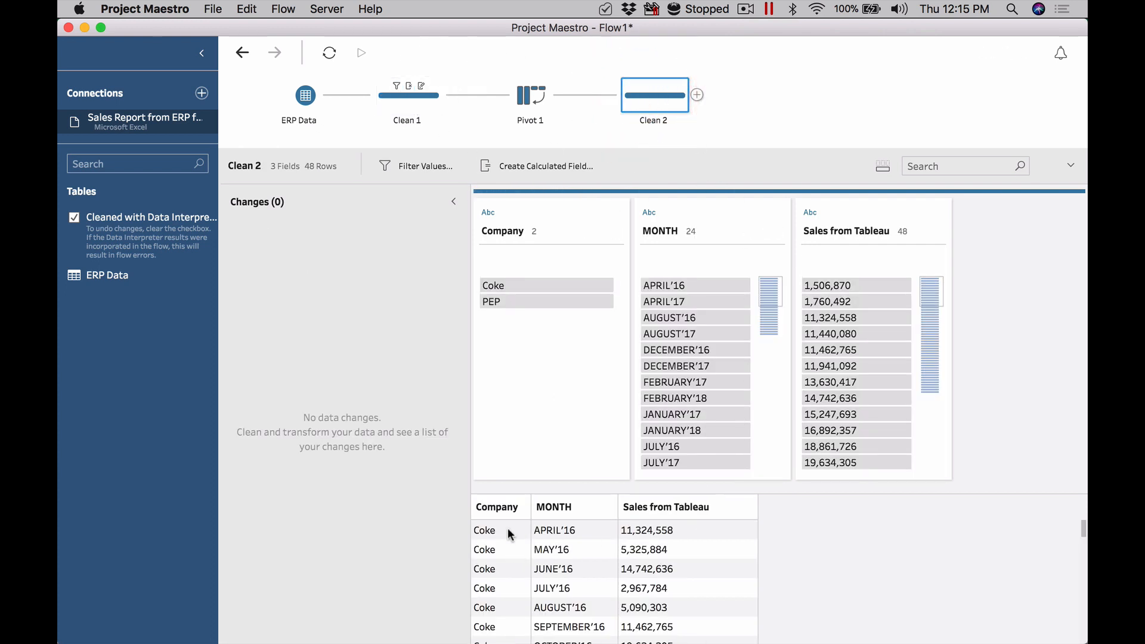
pyautogui.click(535, 289)
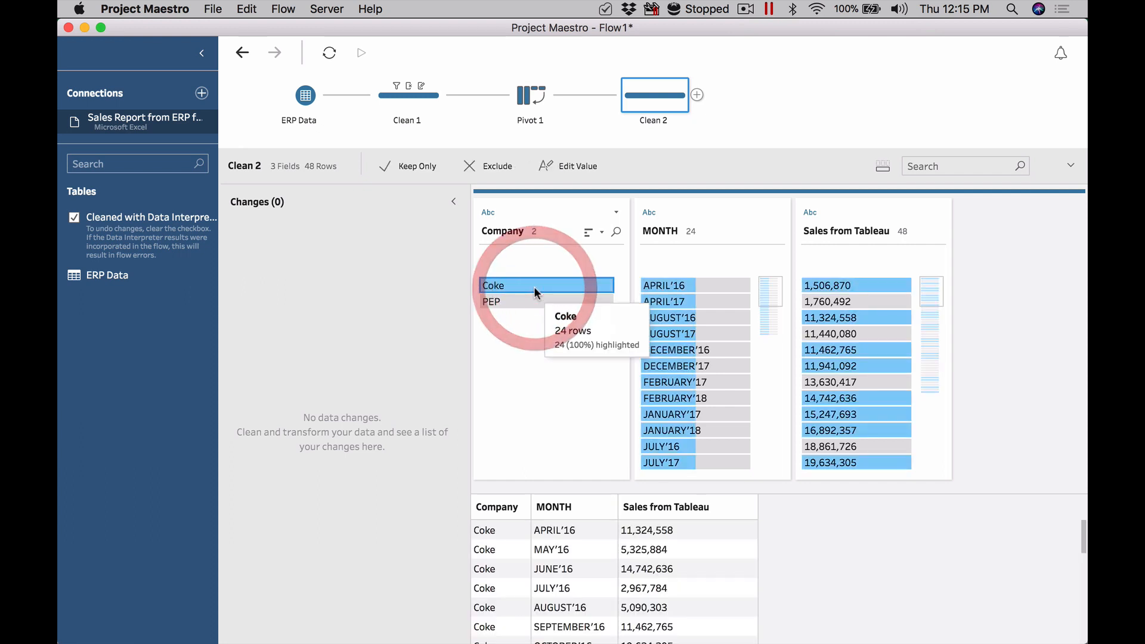
pyautogui.click(531, 300)
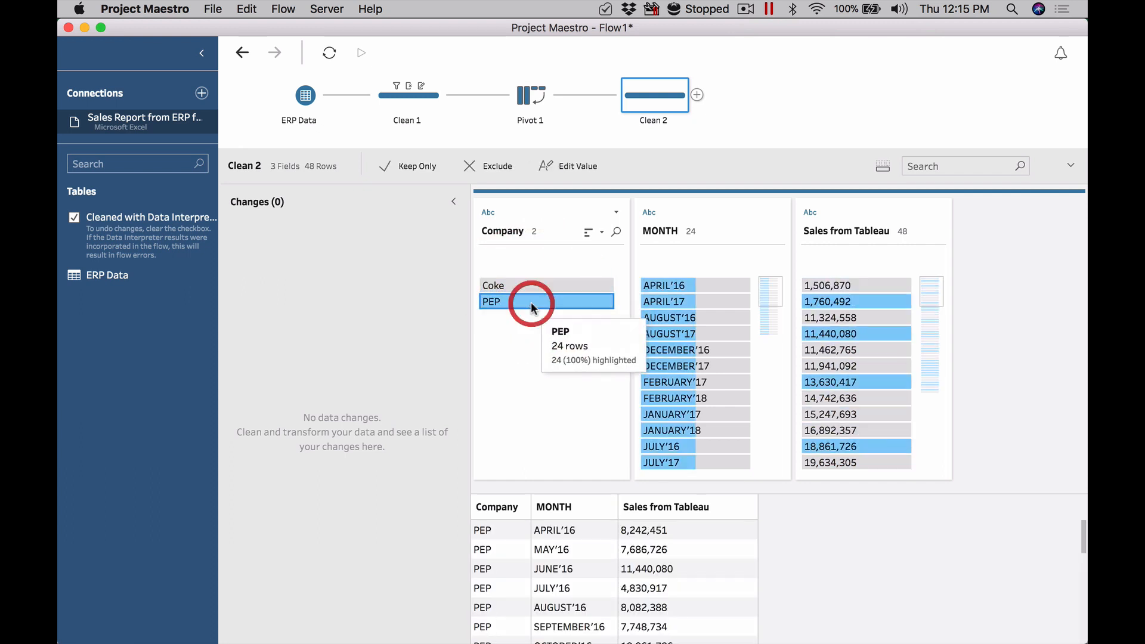
# Rename the PEP field to Pepsi in the Clean 1 step
pyautogui.click(398, 99)
pyautogui.doubleClick(812, 232)
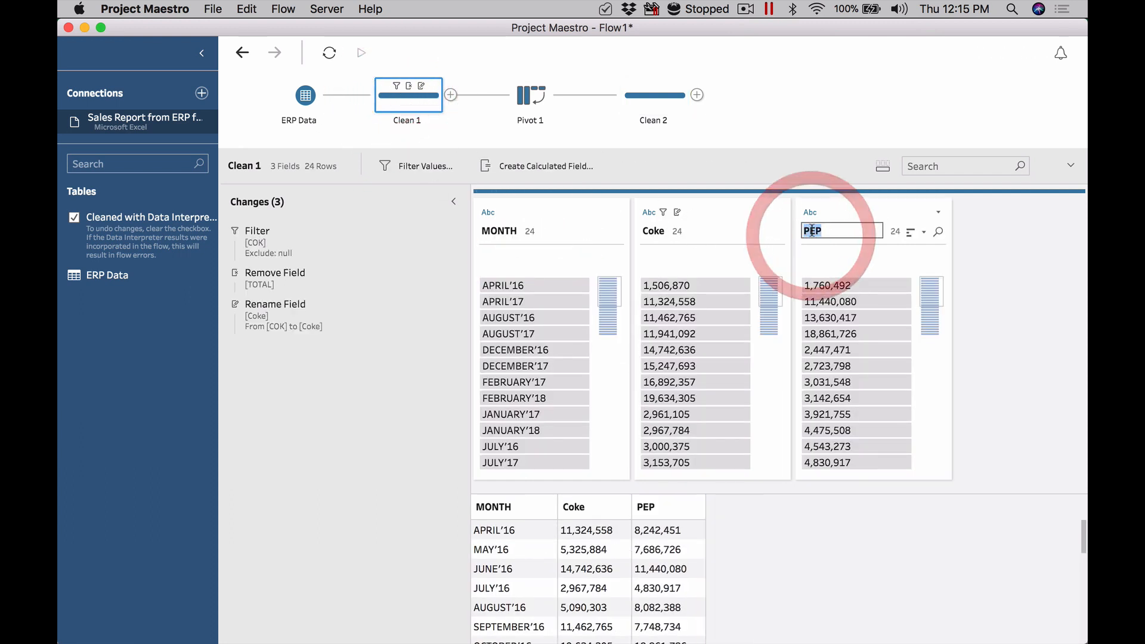
pyautogui.write('Peps')
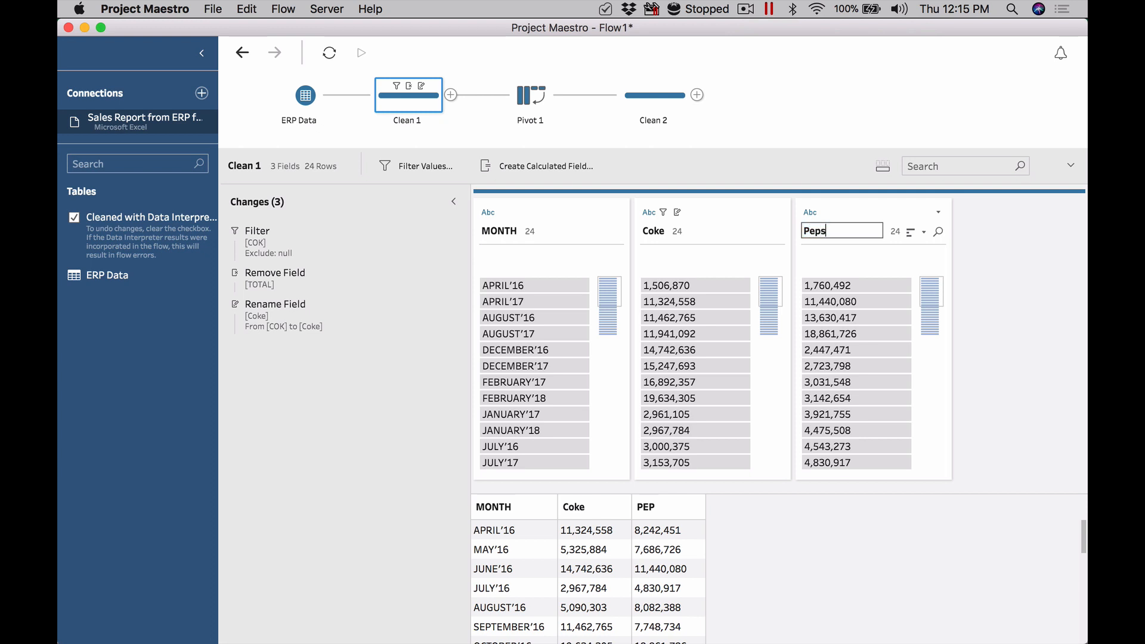
pyautogui.write('i')
pyautogui.press('Return')
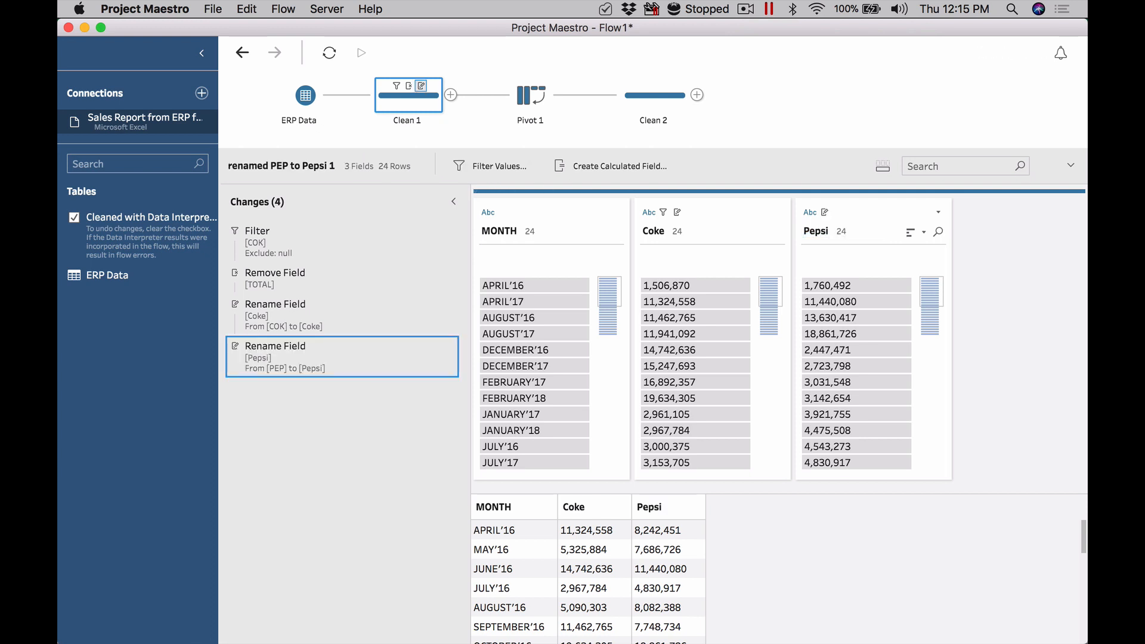
# Review the recorded changes of Clean 1 at the TOTAL removal and at both field renames
pyautogui.click(365, 279)
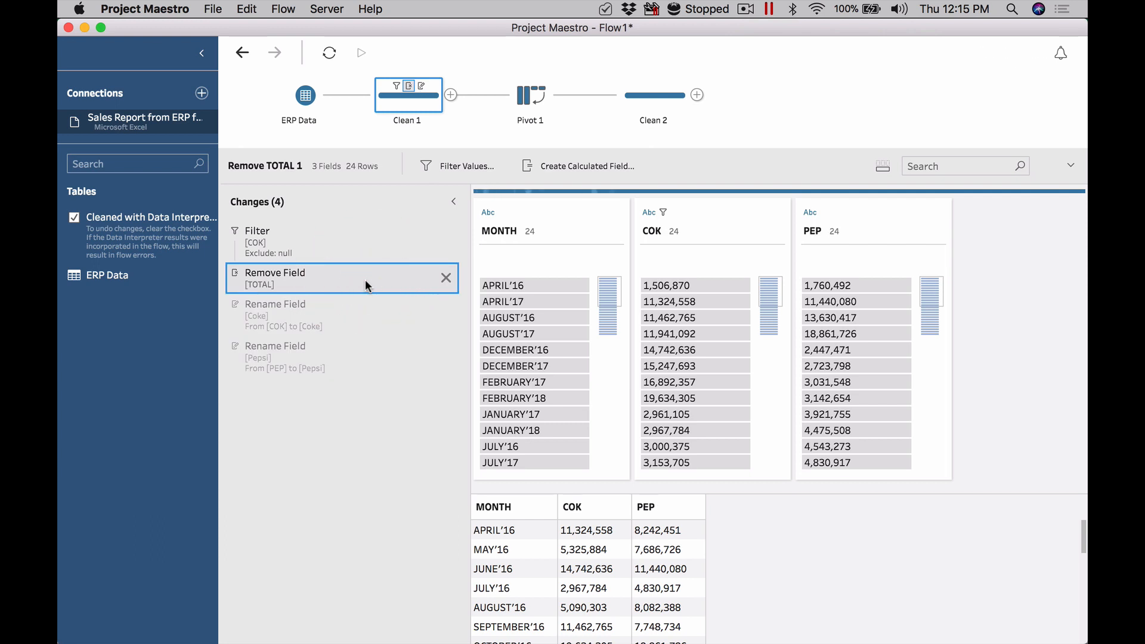
pyautogui.click(357, 315)
pyautogui.click(357, 358)
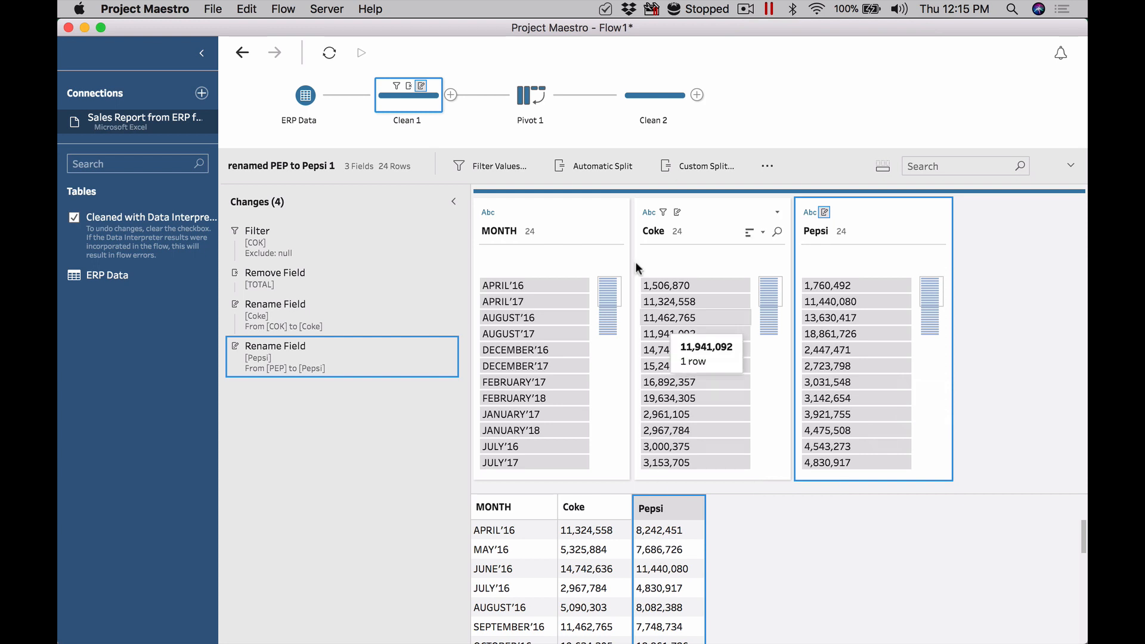
# Change the data type of Sales from Tableau in Clean 2 to Number (whole) and highlight its 7,000,000–8,000,000 bin
pyautogui.click(639, 102)
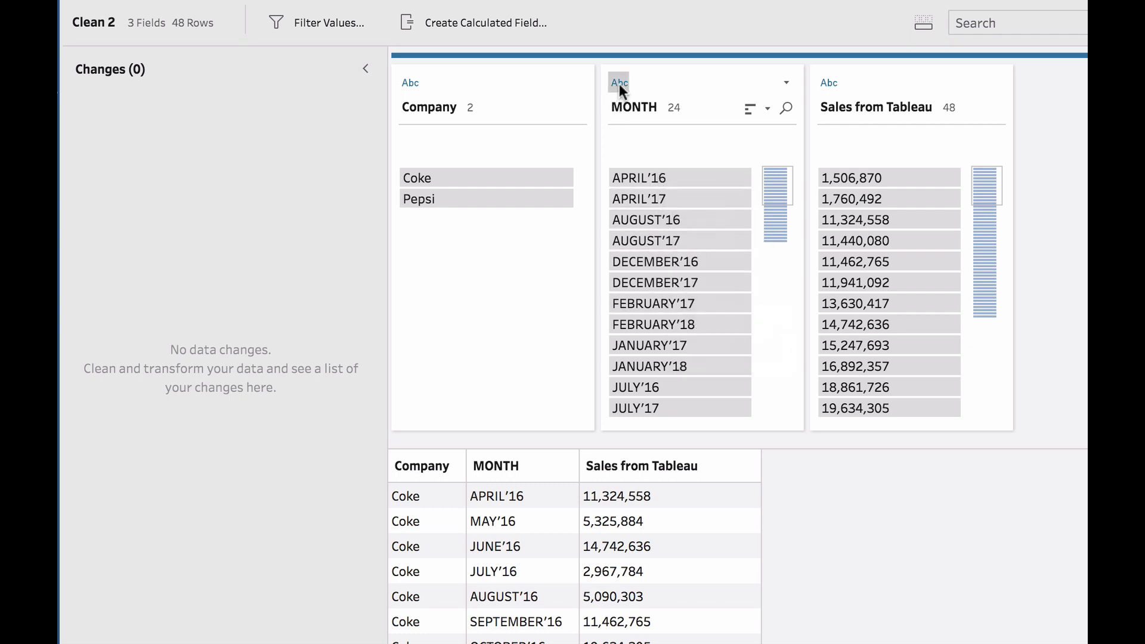
pyautogui.click(827, 83)
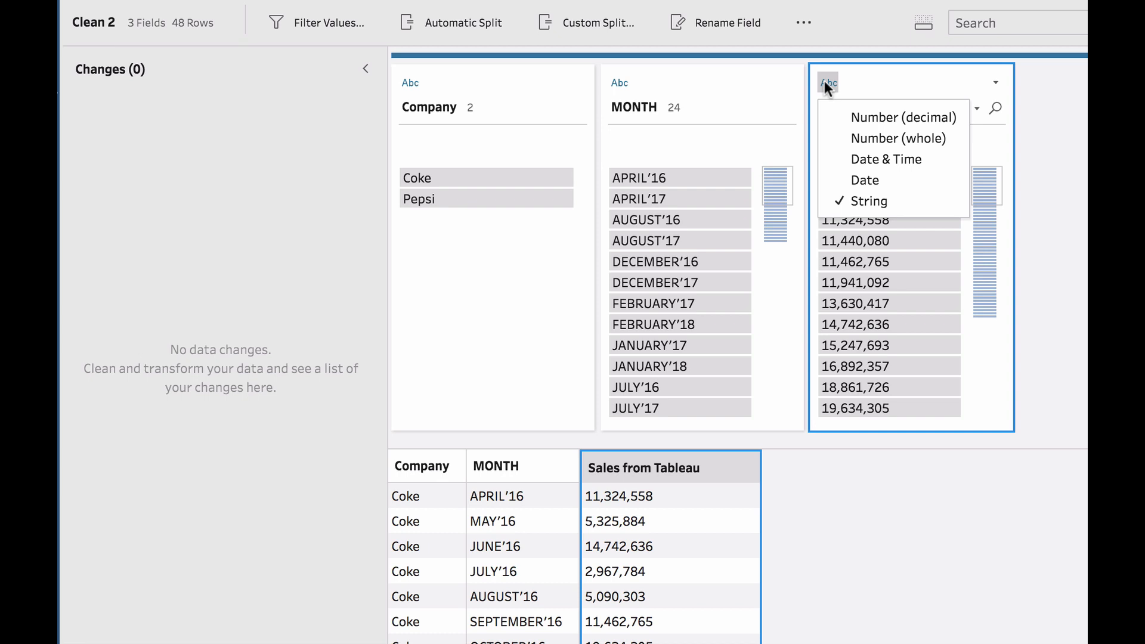
pyautogui.click(866, 143)
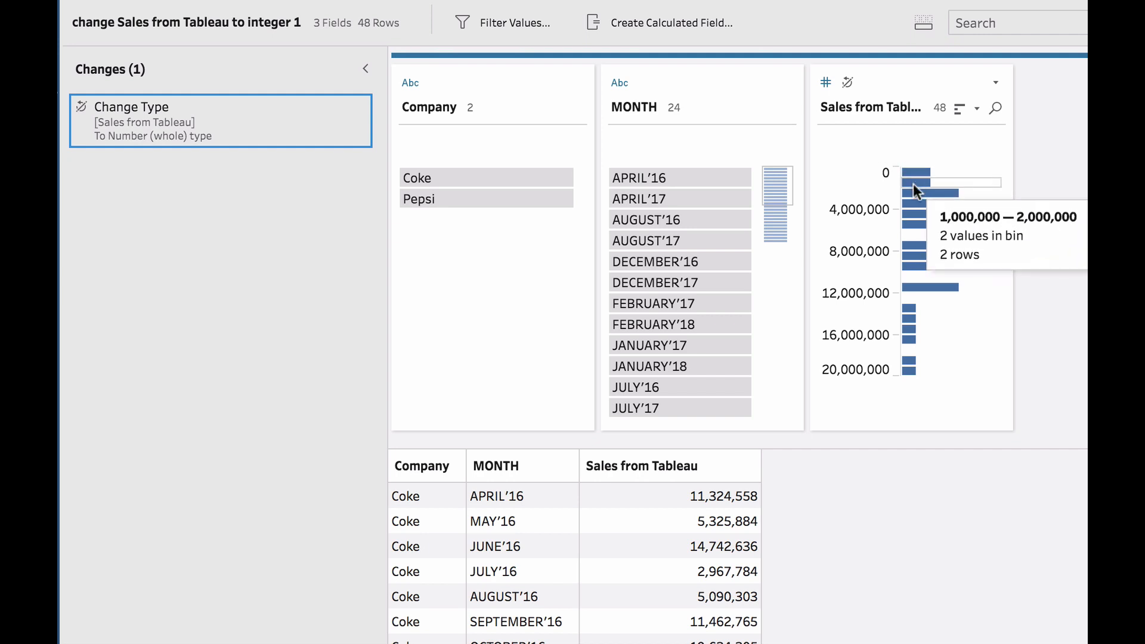
pyautogui.click(925, 246)
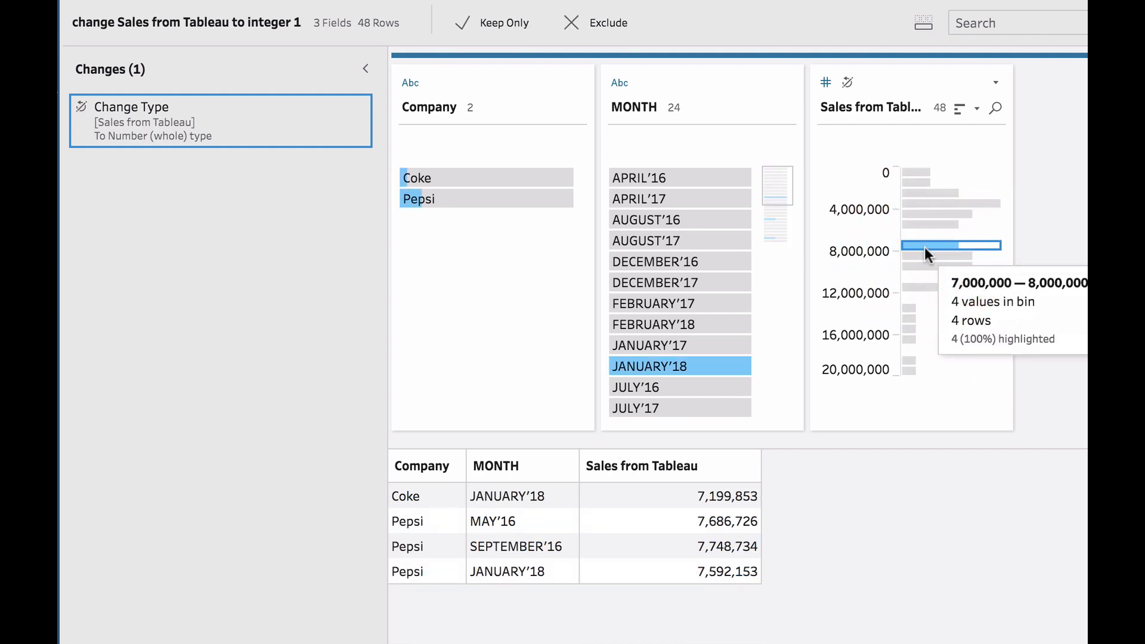
# Highlight the 8,000,000–9,000,000 bin of Sales from Tableau, and change the data type of MONTH in Clean 2 to Date
pyautogui.click(924, 256)
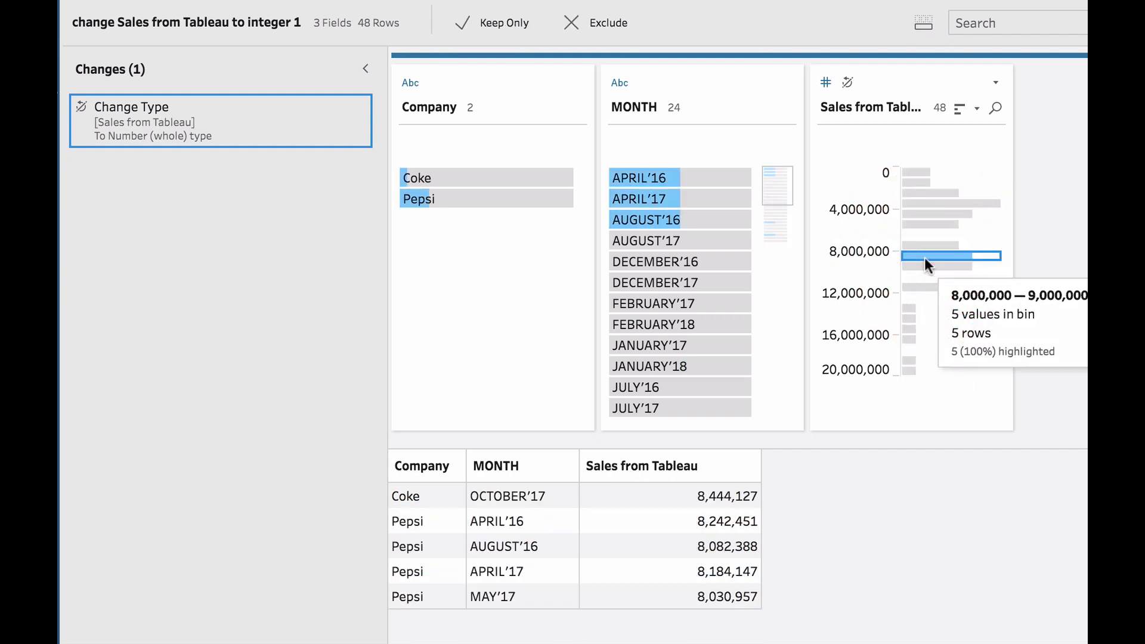
pyautogui.click(924, 256)
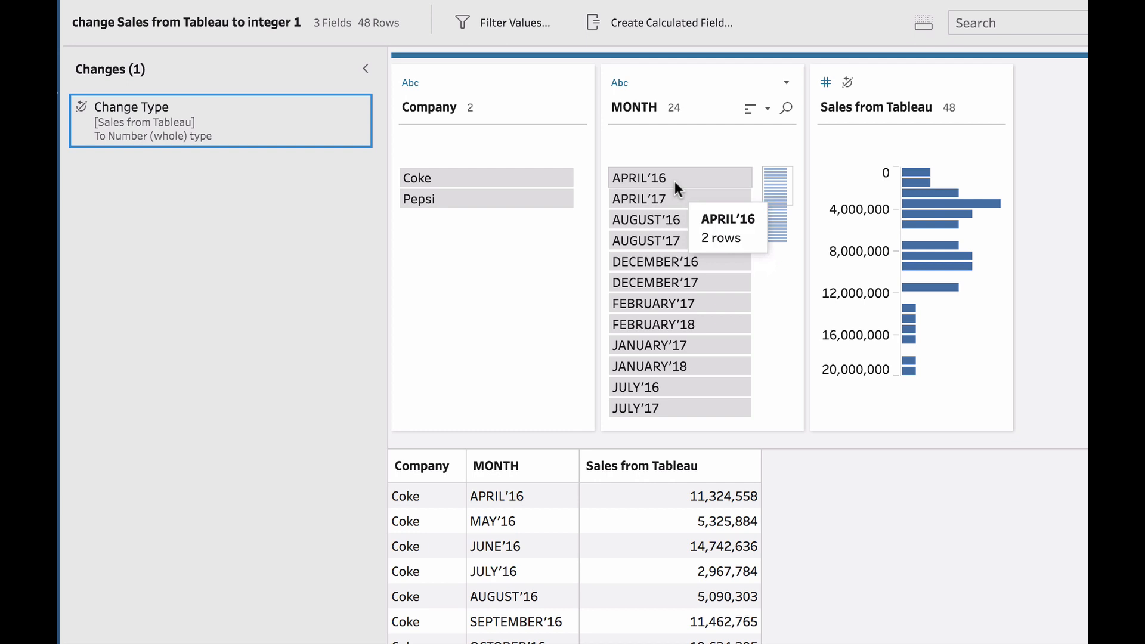
pyautogui.click(656, 117)
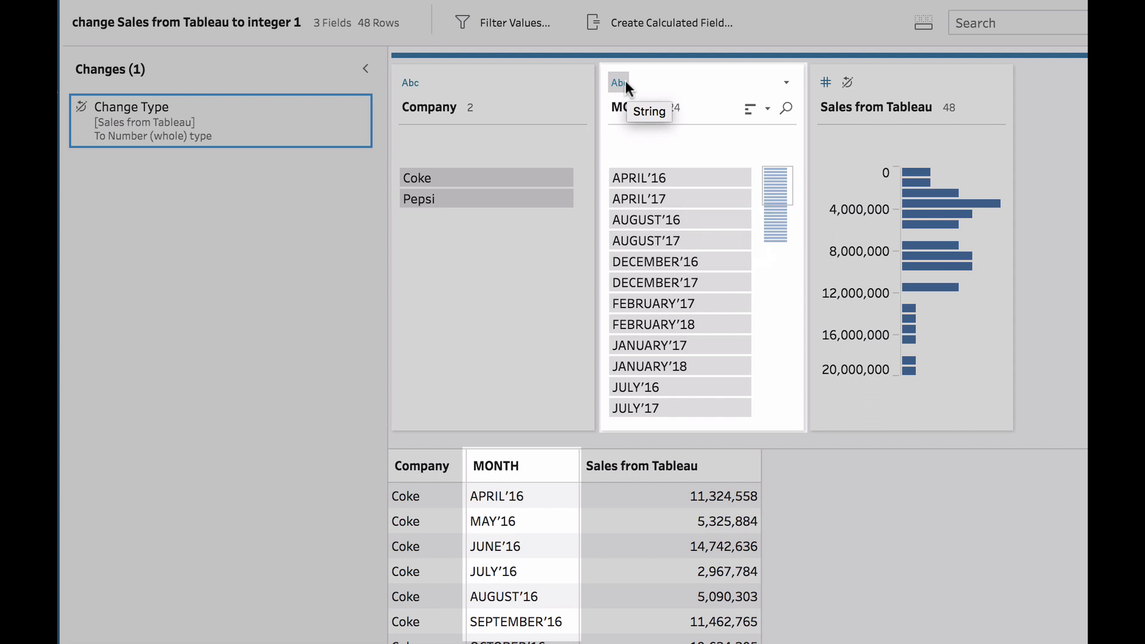
pyautogui.click(625, 81)
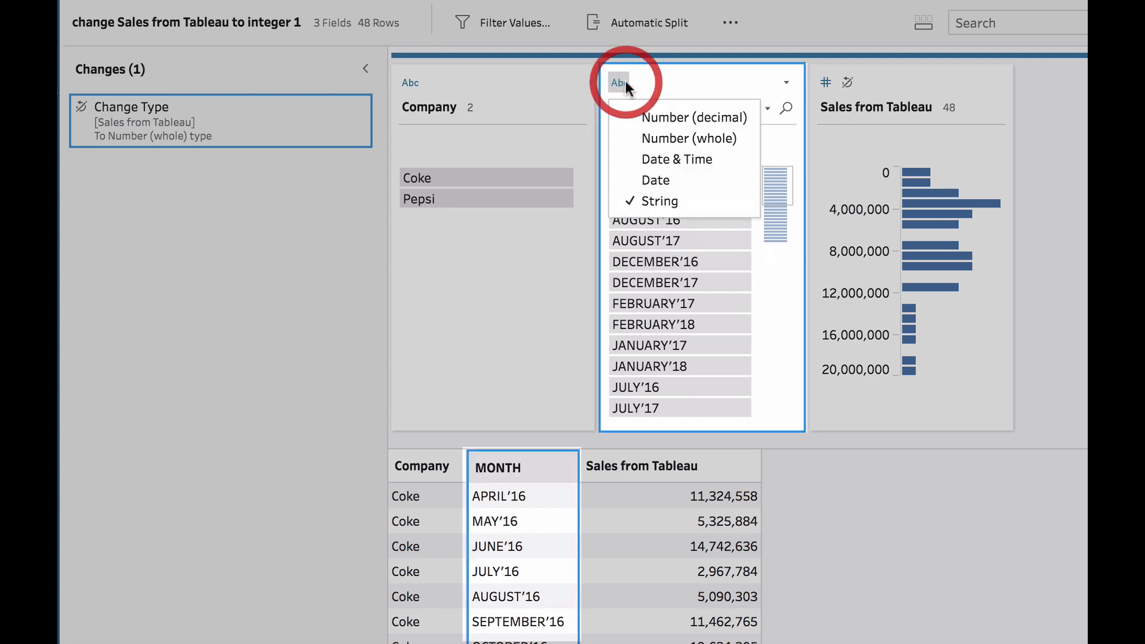
pyautogui.click(668, 178)
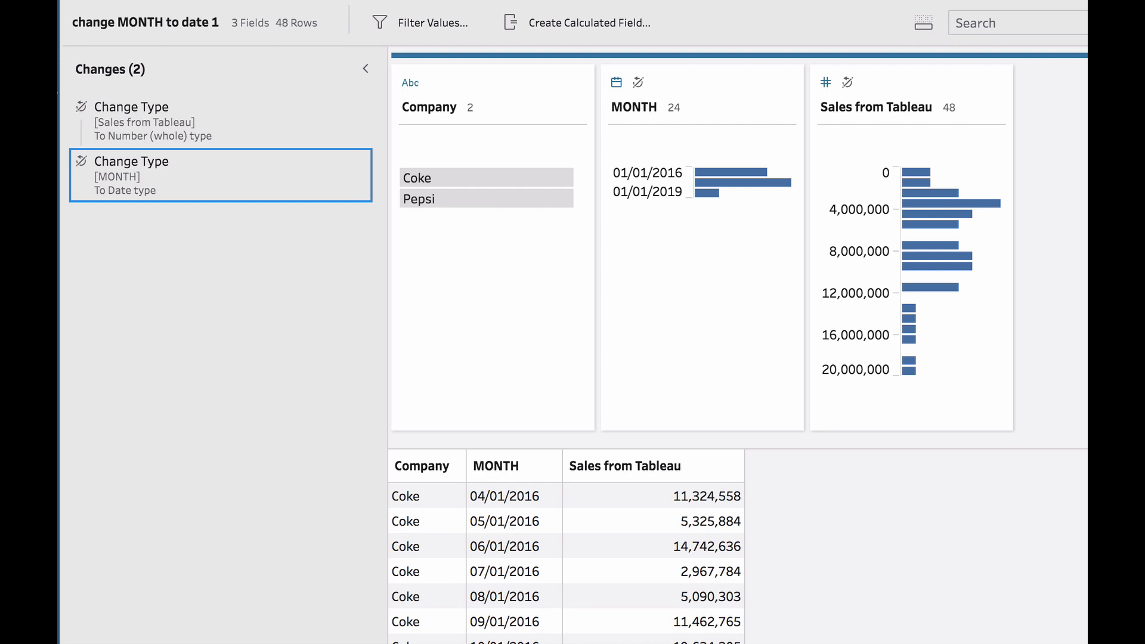
# Examine the rows behind each yearly bin of the MONTH field and behind the 2,000,000–3,000,000 bin of Sales from Tableau
pyautogui.click(729, 170)
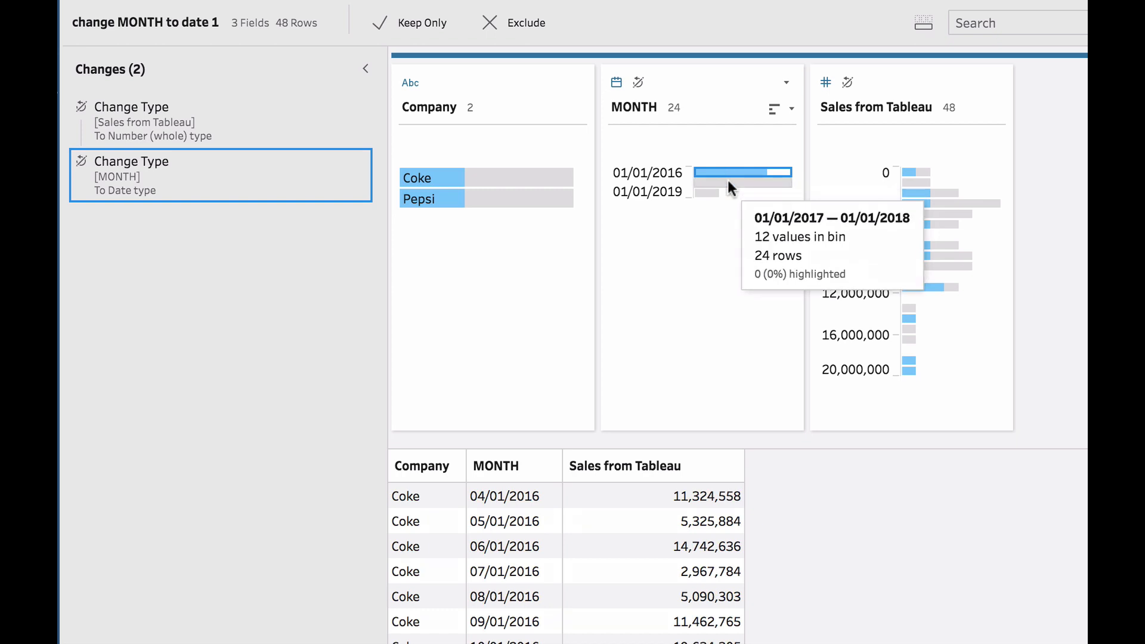
pyautogui.click(728, 180)
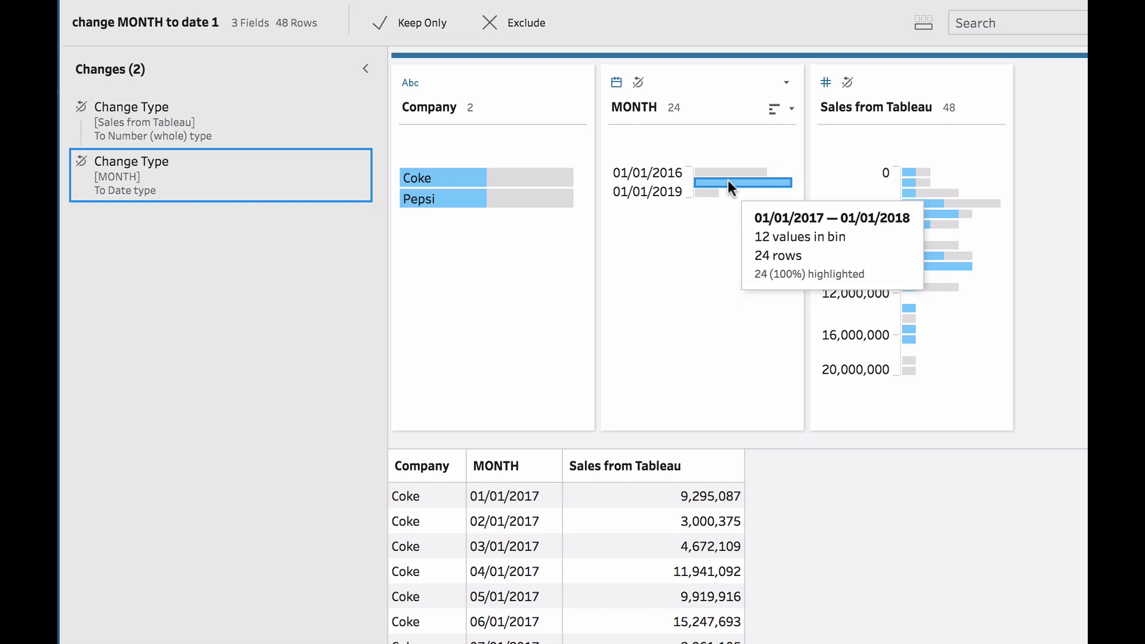
pyautogui.click(707, 191)
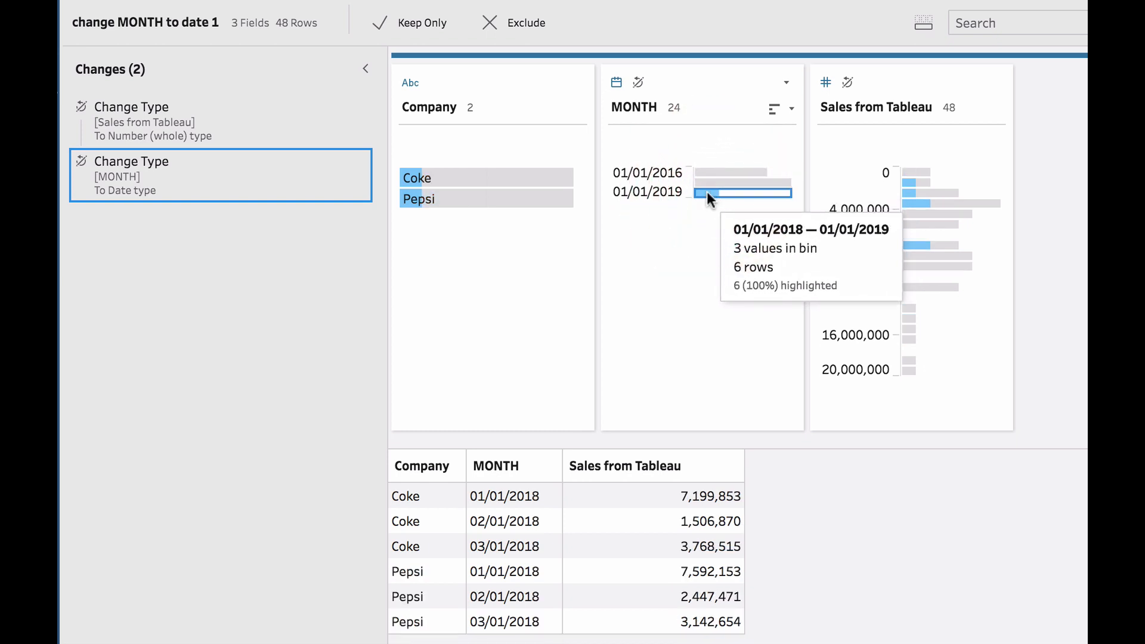
pyautogui.click(718, 169)
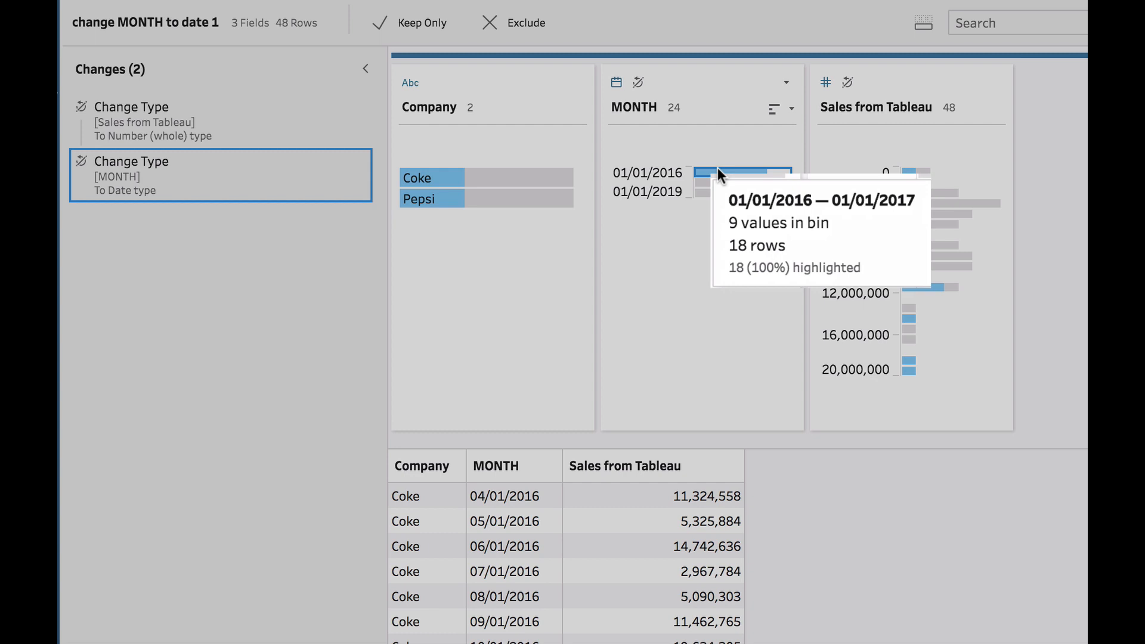
pyautogui.scroll(-5, 566, 561)
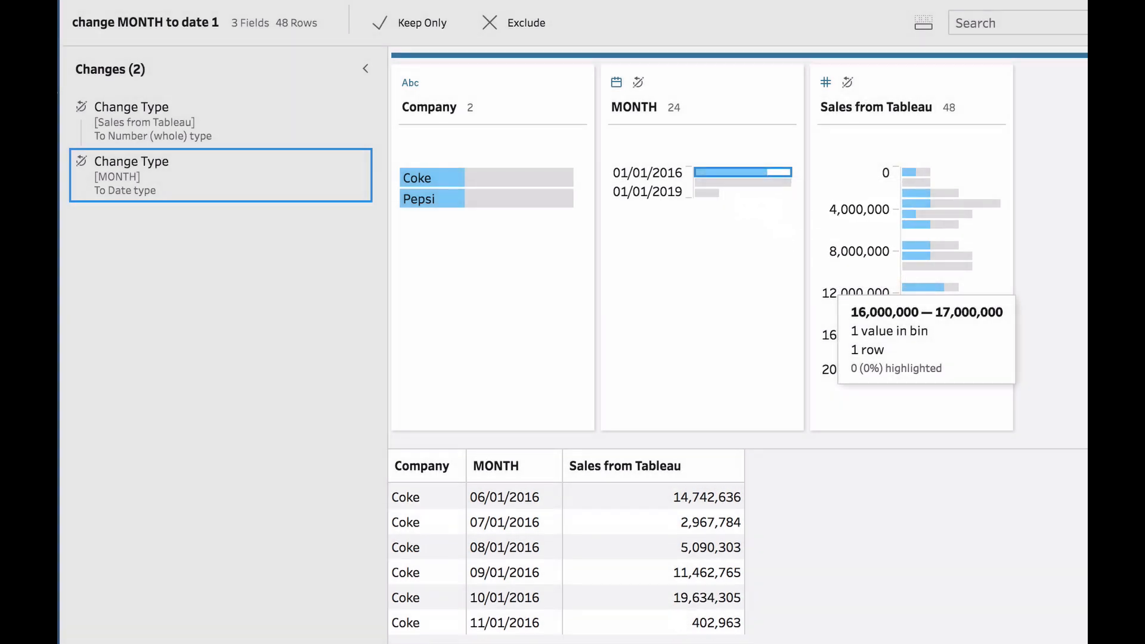
pyautogui.scroll(5, 566, 561)
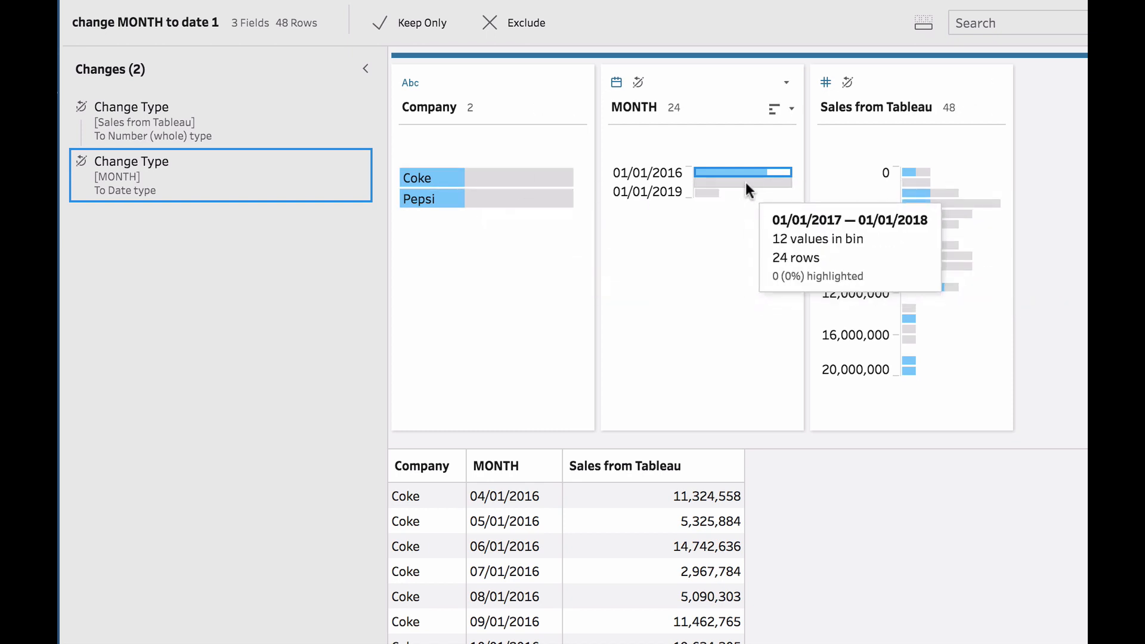
pyautogui.click(946, 191)
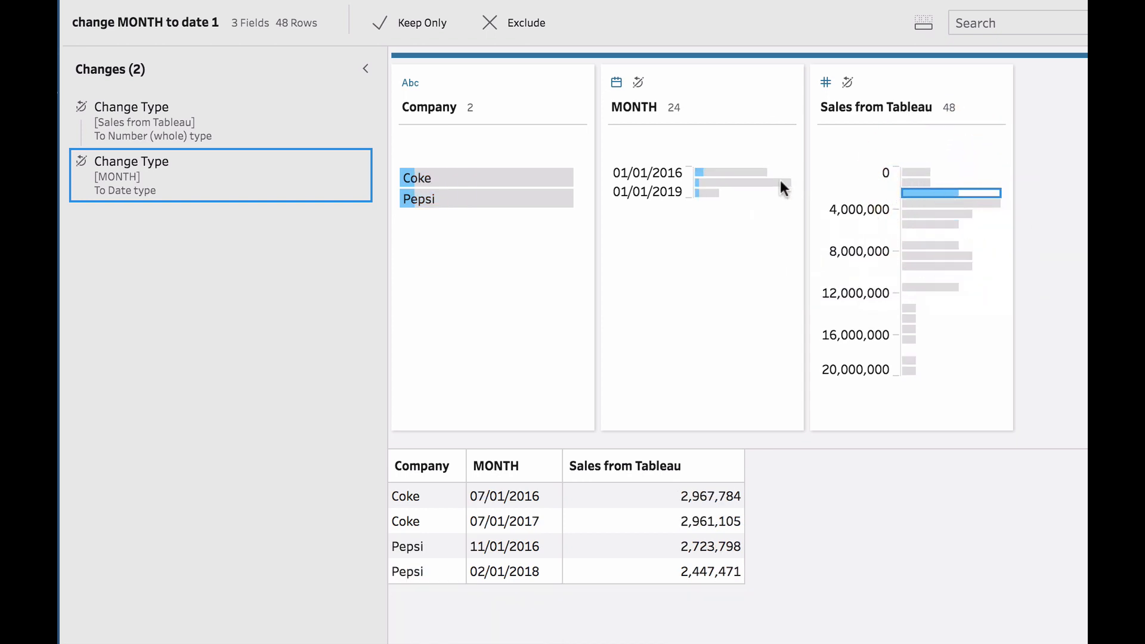
pyautogui.click(735, 169)
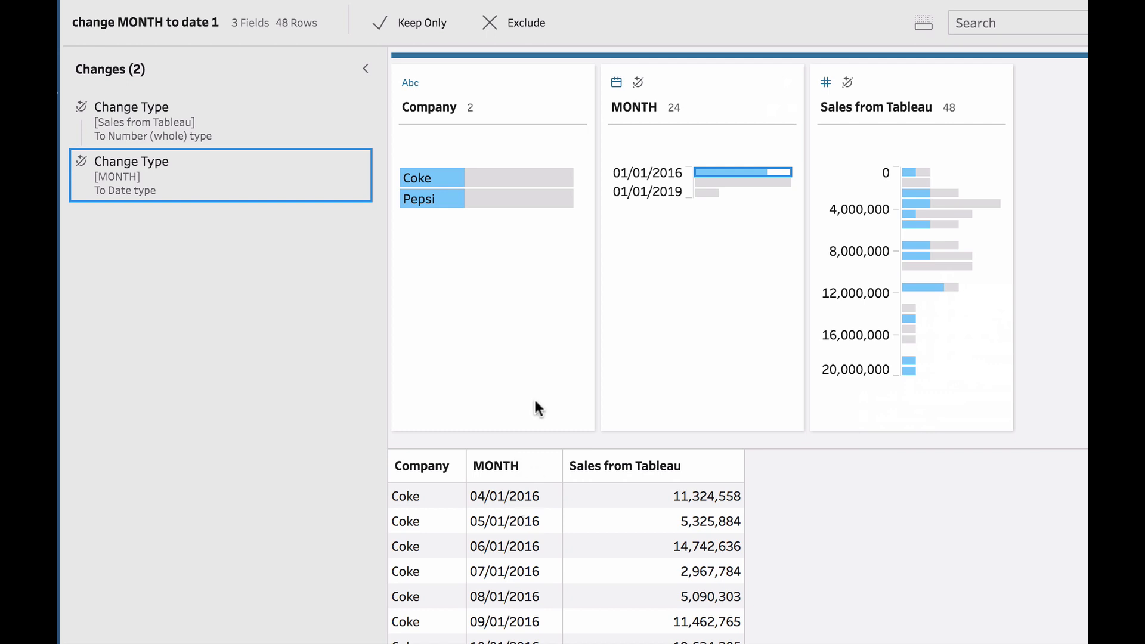
# Rename the MONTH field to Month in the Clean 2 step
pyautogui.doubleClick(627, 103)
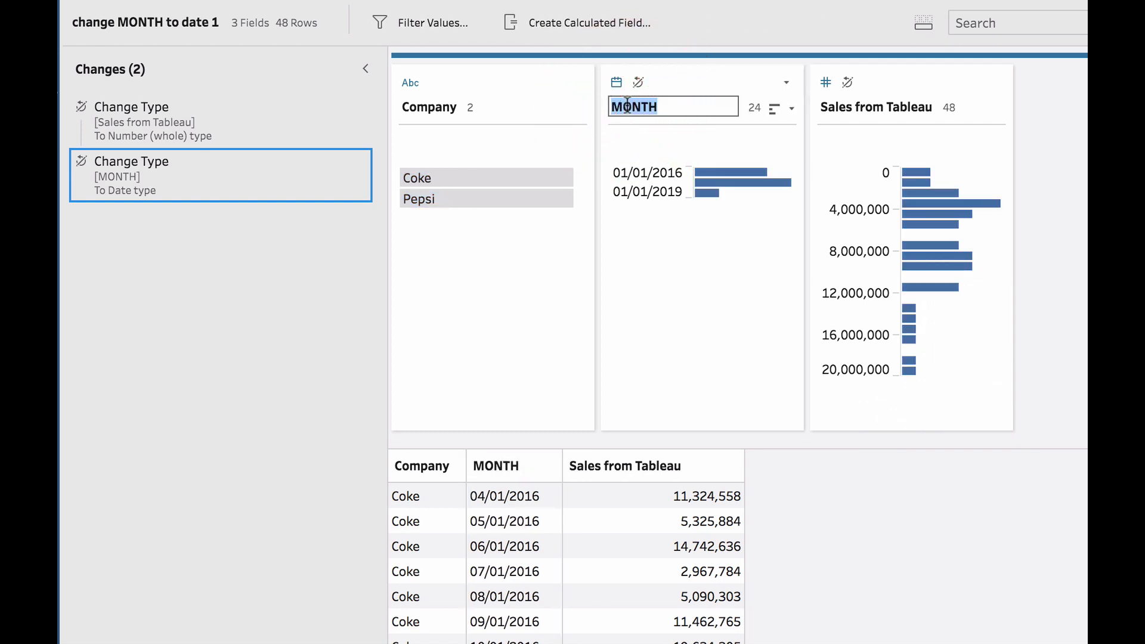
pyautogui.write('Month')
pyautogui.press('Return')
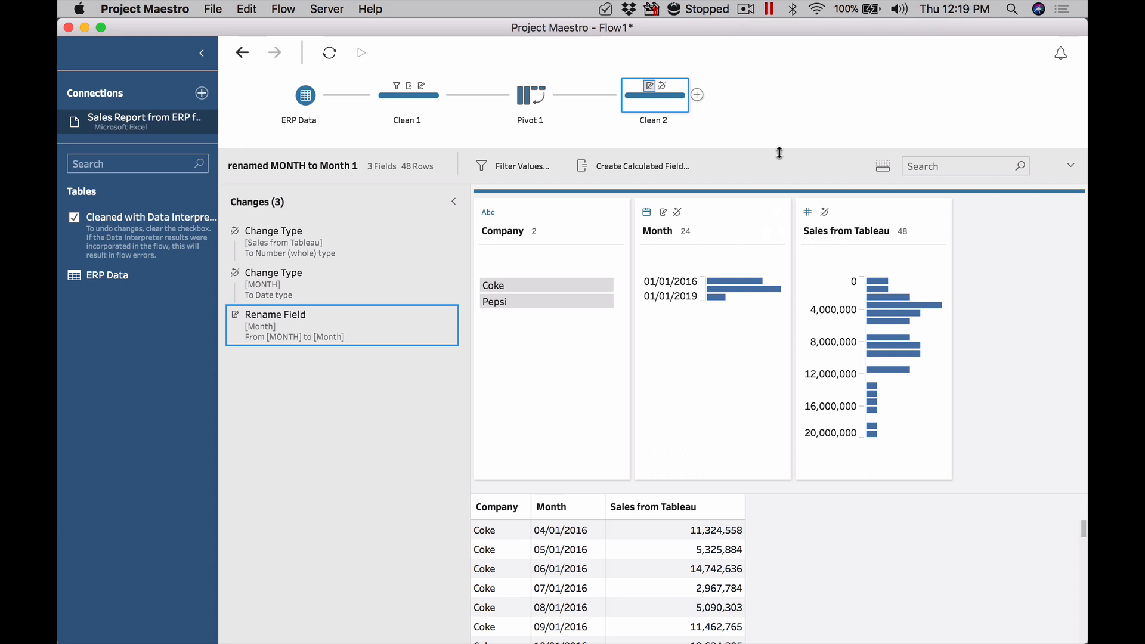
# Connect Sales Report from Tableau.xlsx from Finder to the Project Maestro flow and add its Scrambled Data table as a second input
pyautogui.moveTo(777, 153); pyautogui.dragTo(781, 262)
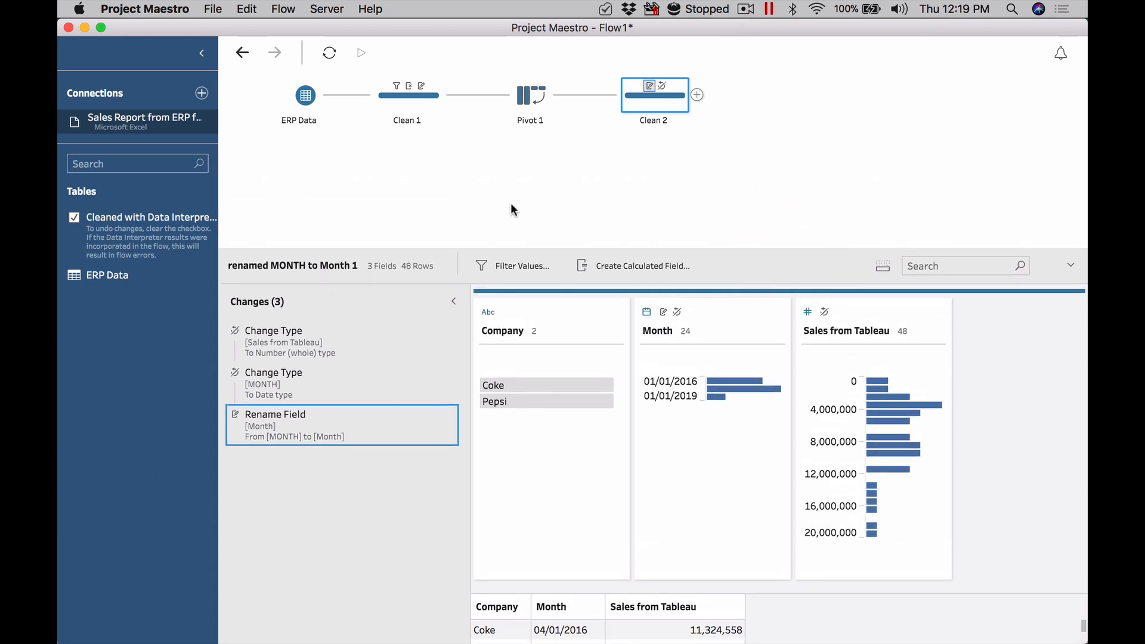
pyautogui.press('super+Tab')
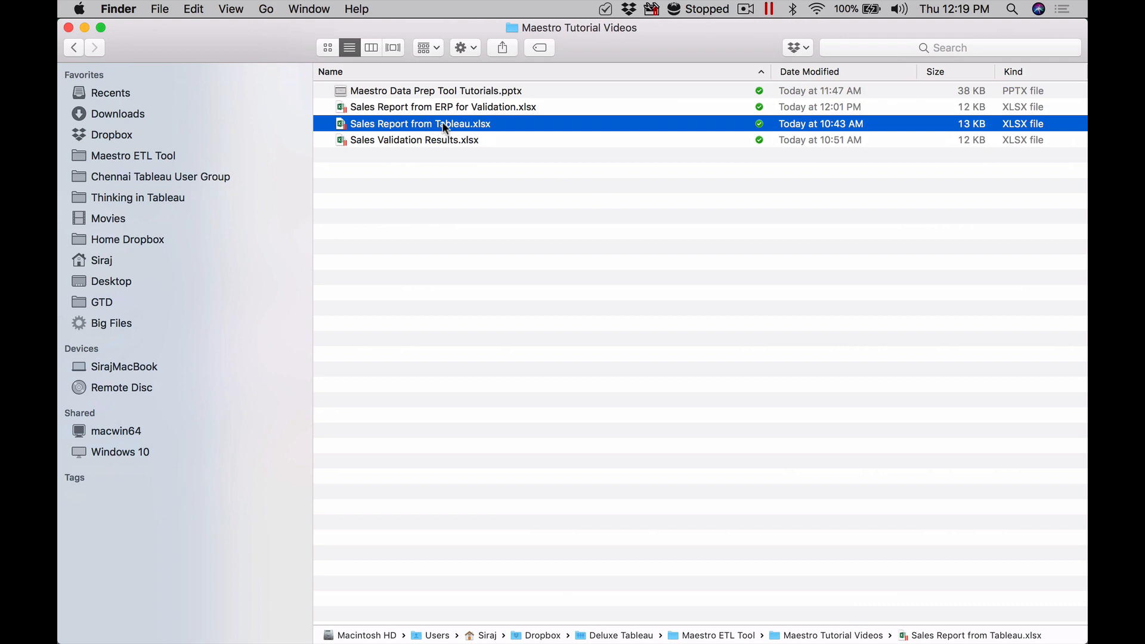
pyautogui.moveTo(445, 127); pyautogui.dragTo(528, 193)
pyautogui.press('super+Tab')
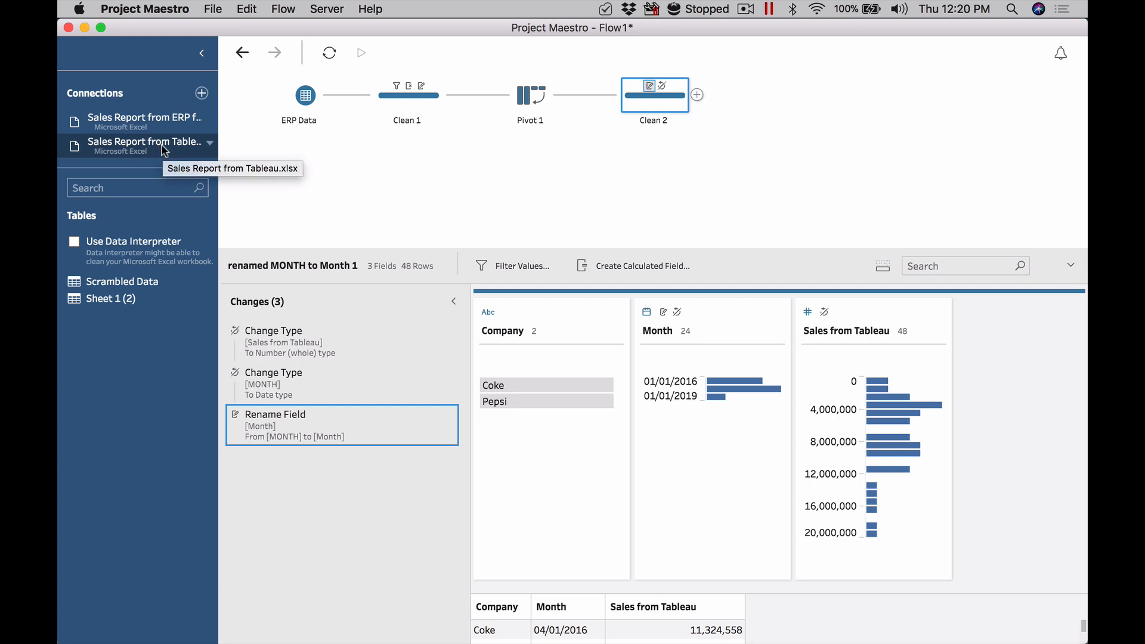
pyautogui.doubleClick(150, 283)
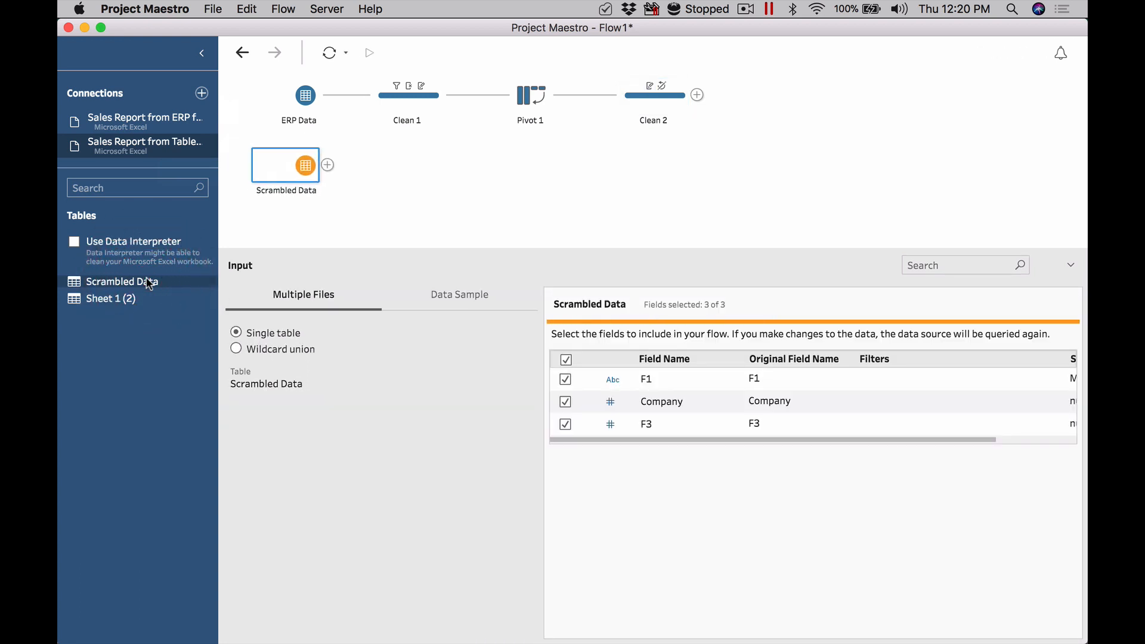
# Check the F3 field of Scrambled Data, and switch to Excel to examine the report's two header rows, Company and Month of Invoice Date
pyautogui.click(667, 421)
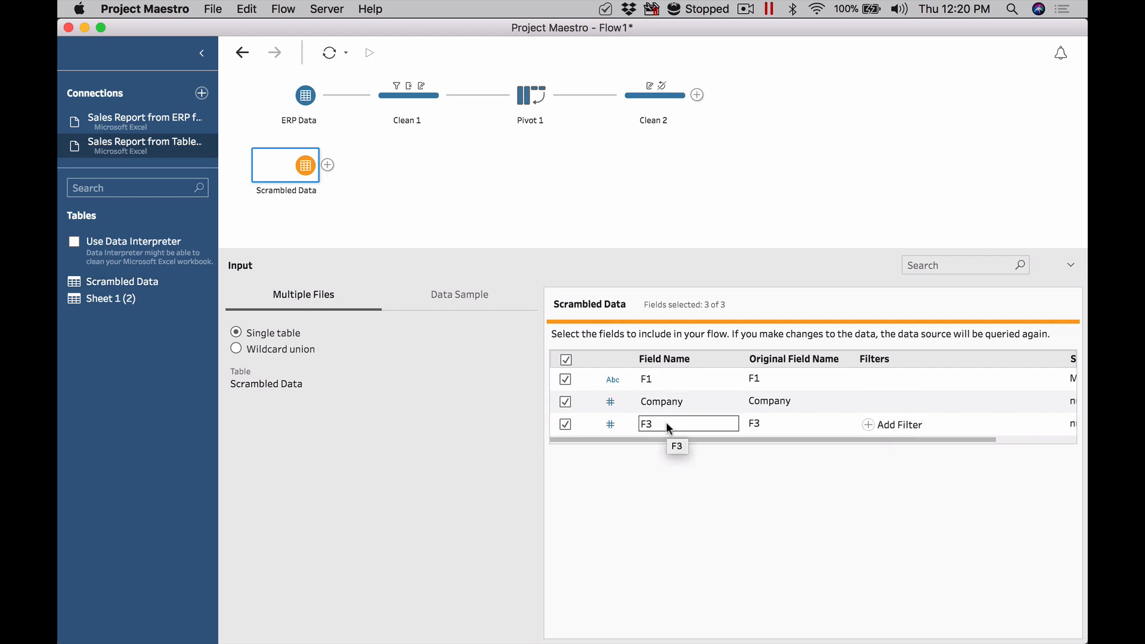
pyautogui.press('super+Tab')
pyautogui.click(259, 144)
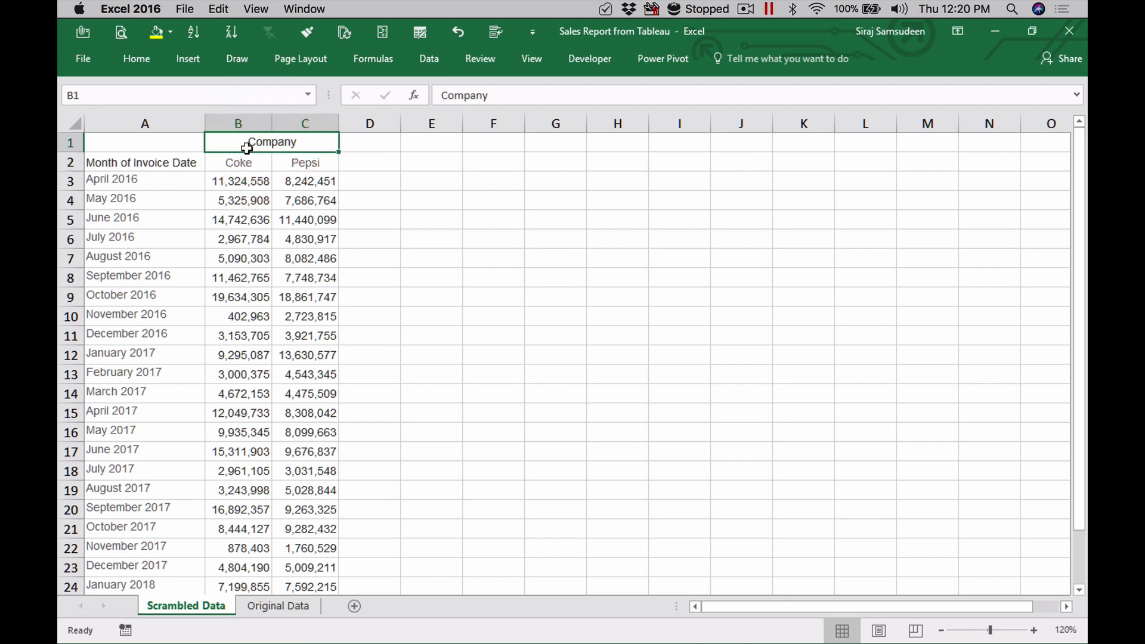
pyautogui.click(177, 148)
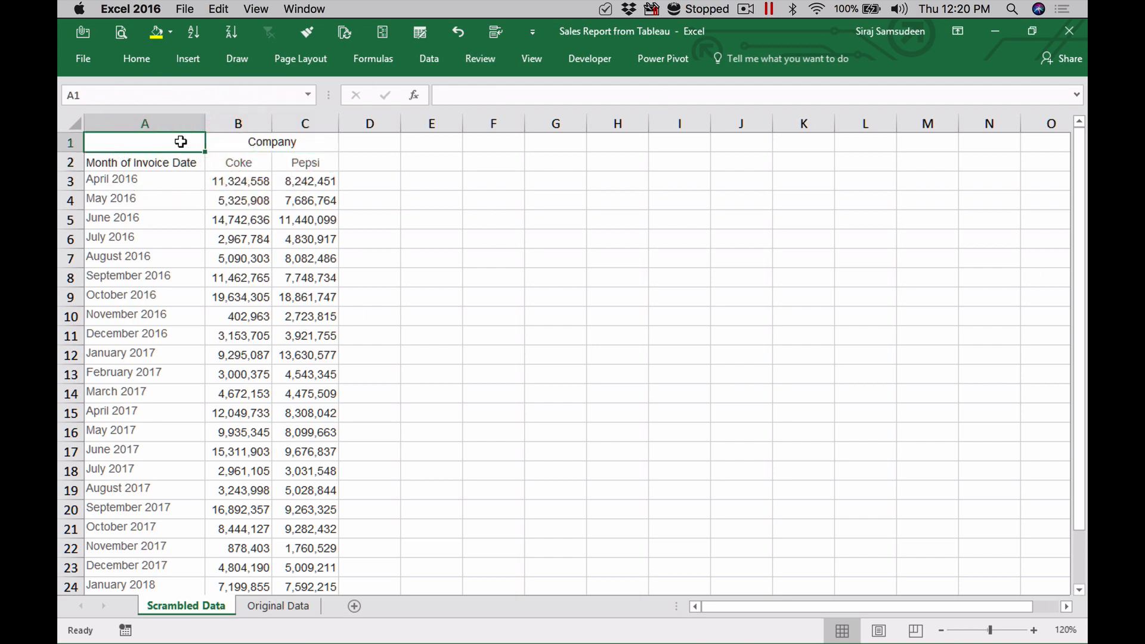
pyautogui.click(107, 167)
pyautogui.hotkey('shift', 'space')
pyautogui.click(142, 164)
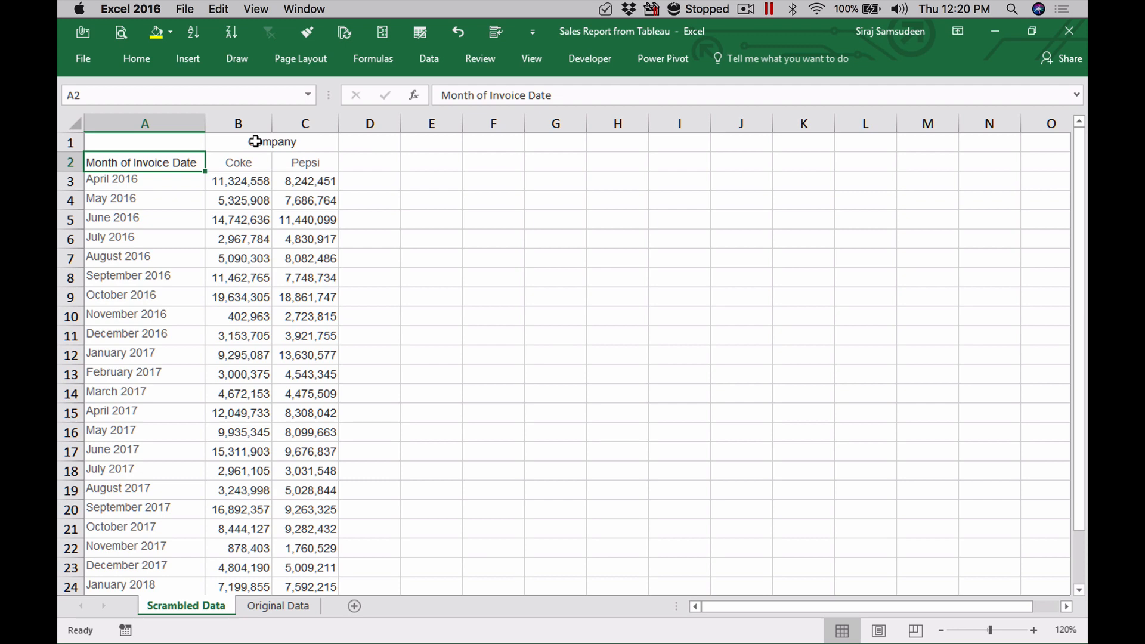
# Switch back to Project Maestro, clean the Tableau report with the Data Interpreter and check the sample values of its fields
pyautogui.press('super+Tab')
pyautogui.click(75, 237)
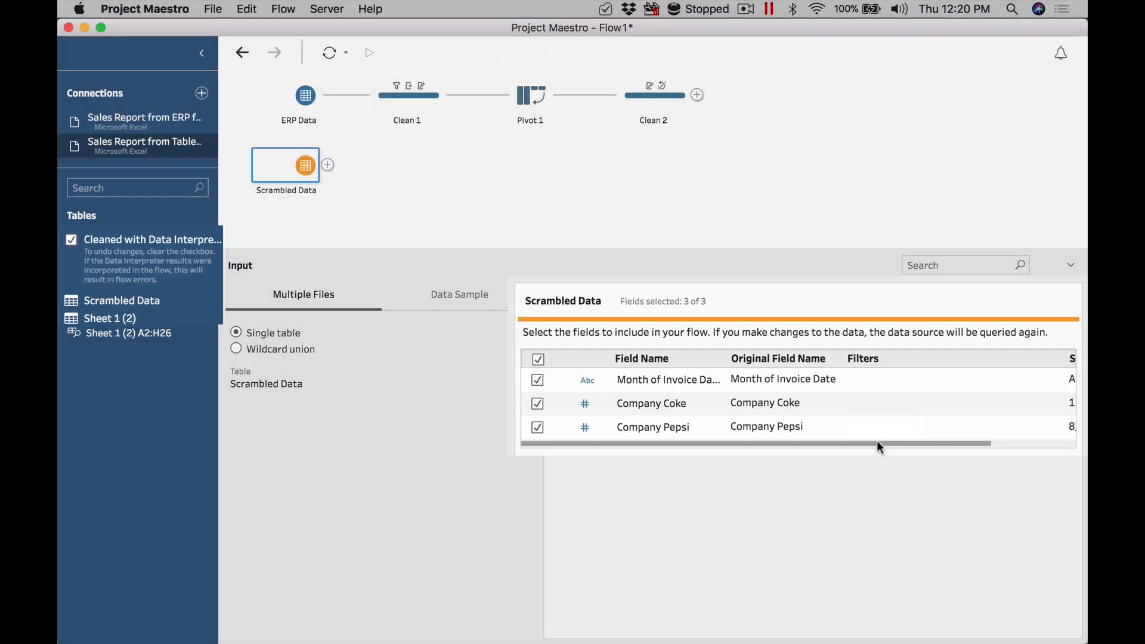
pyautogui.moveTo(877, 441); pyautogui.dragTo(987, 439)
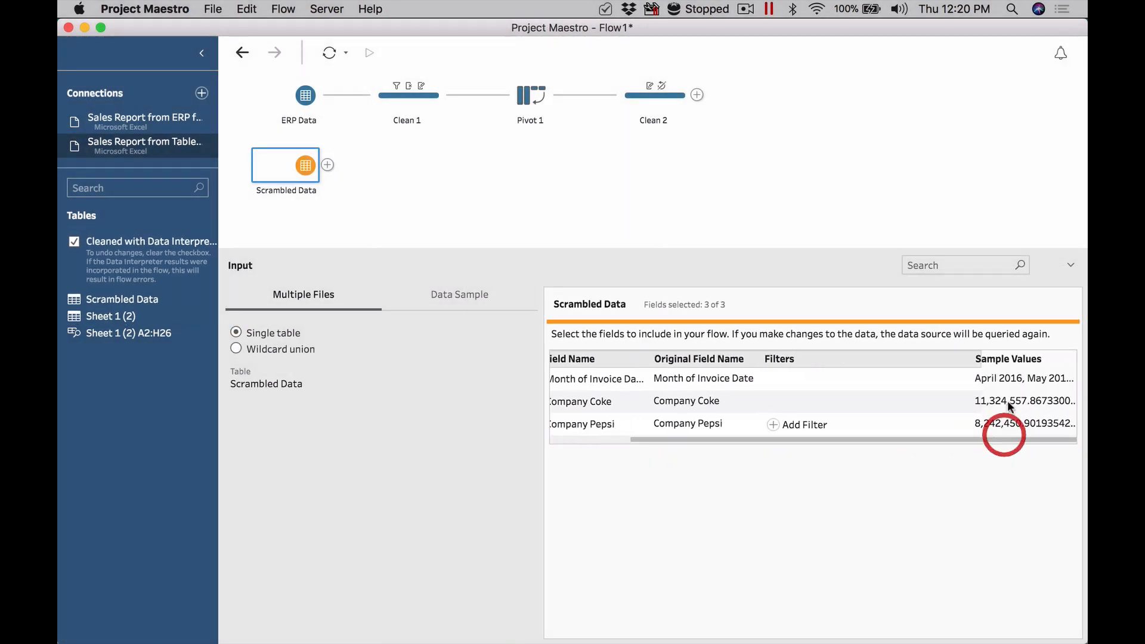
# Add a cleaning step after Scrambled Data and rename its Company Coke field to Coke
pyautogui.click(327, 165)
pyautogui.click(360, 183)
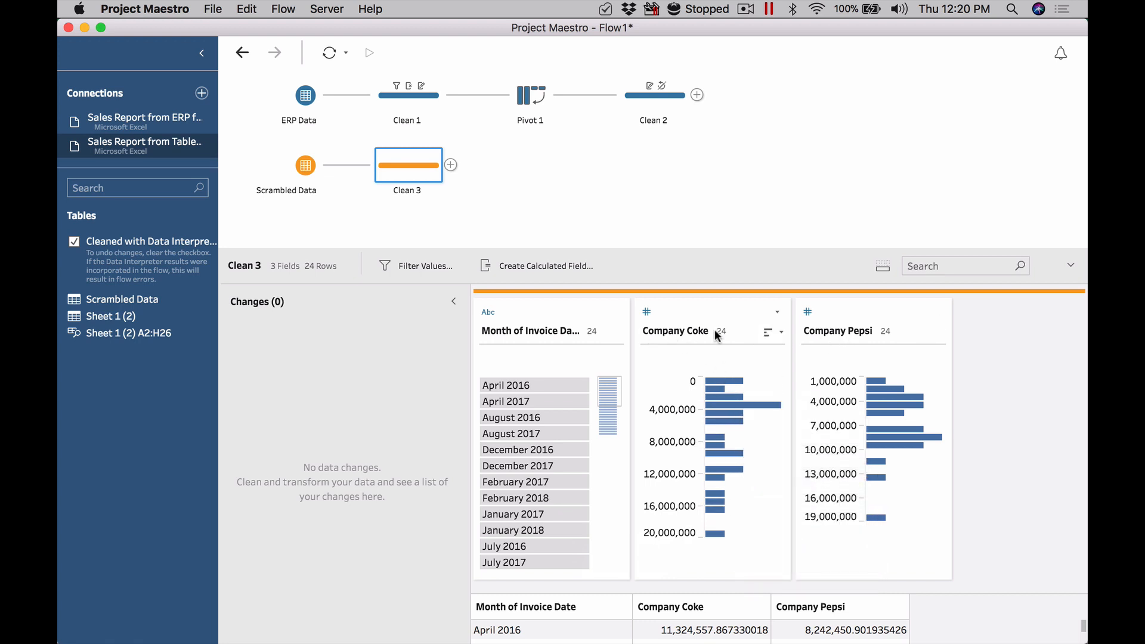
pyautogui.click(665, 333)
pyautogui.doubleClick(666, 333)
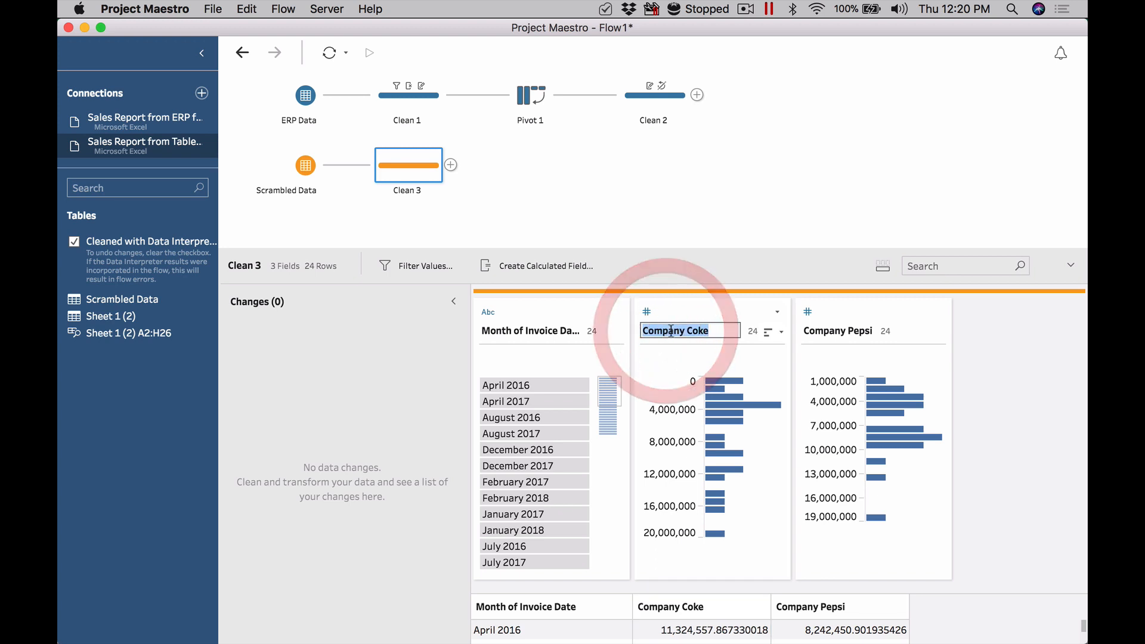
pyautogui.click(687, 331)
pyautogui.moveTo(688, 331); pyautogui.dragTo(617, 328)
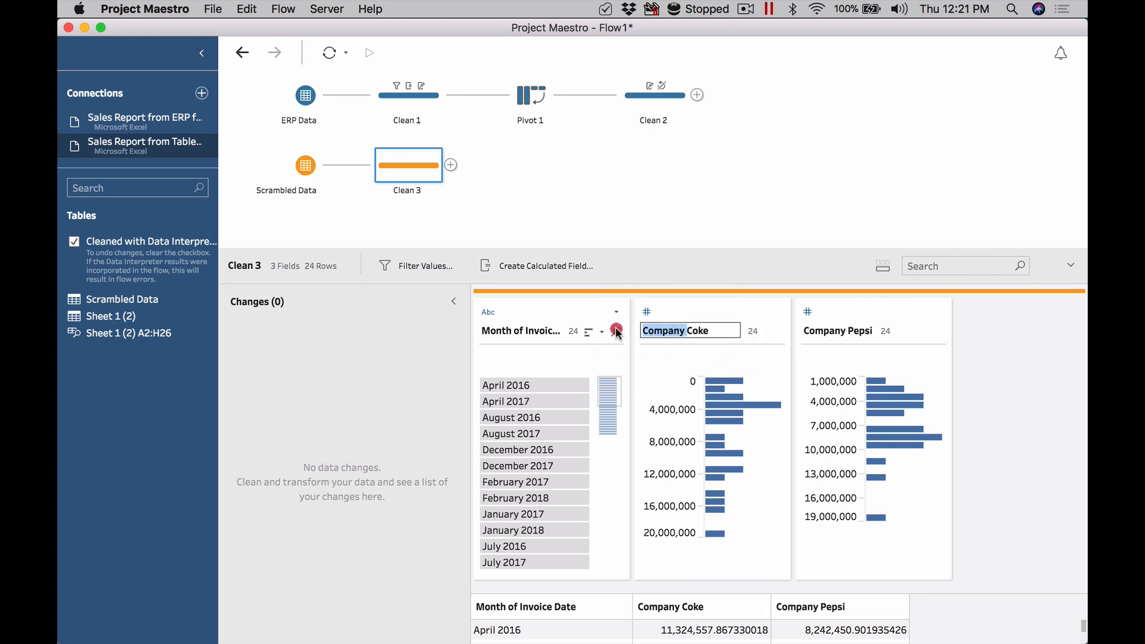
pyautogui.press('BackSpace')
pyautogui.press('Return')
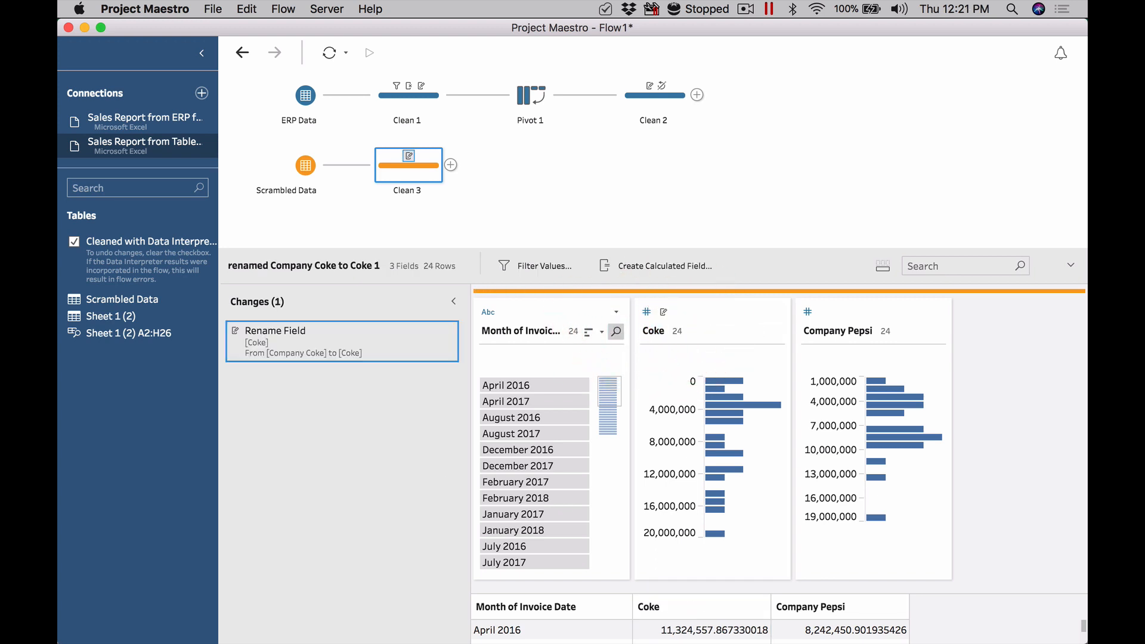
# Rename the Company Pepsi field to Pepsi in the Clean 3 step
pyautogui.doubleClick(813, 333)
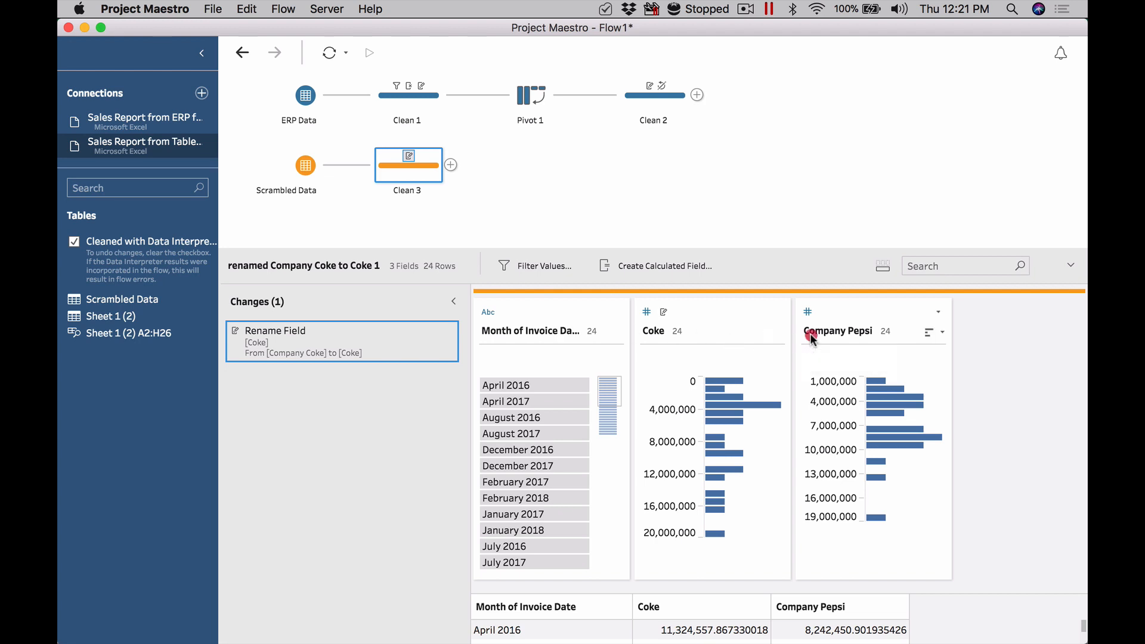
pyautogui.doubleClick(822, 331)
pyautogui.press('BackSpace')
pyautogui.press('Delete')
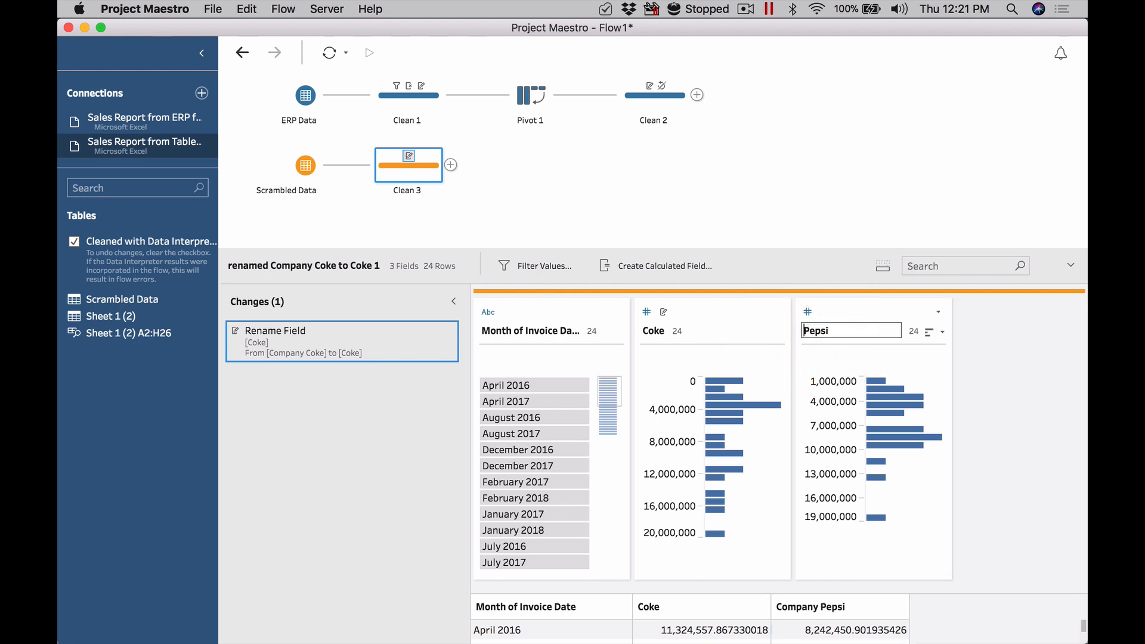
pyautogui.press('Return')
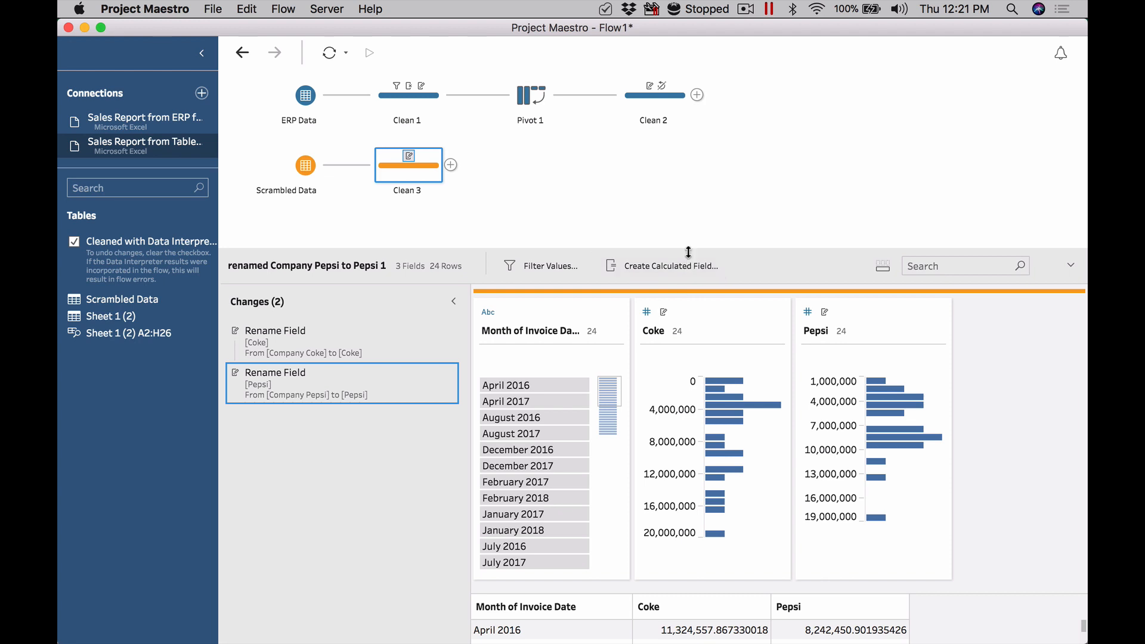
# Change the data type of the Pepsi and Coke fields in Clean 3 to Number (whole)
pyautogui.moveTo(689, 252); pyautogui.dragTo(685, 160)
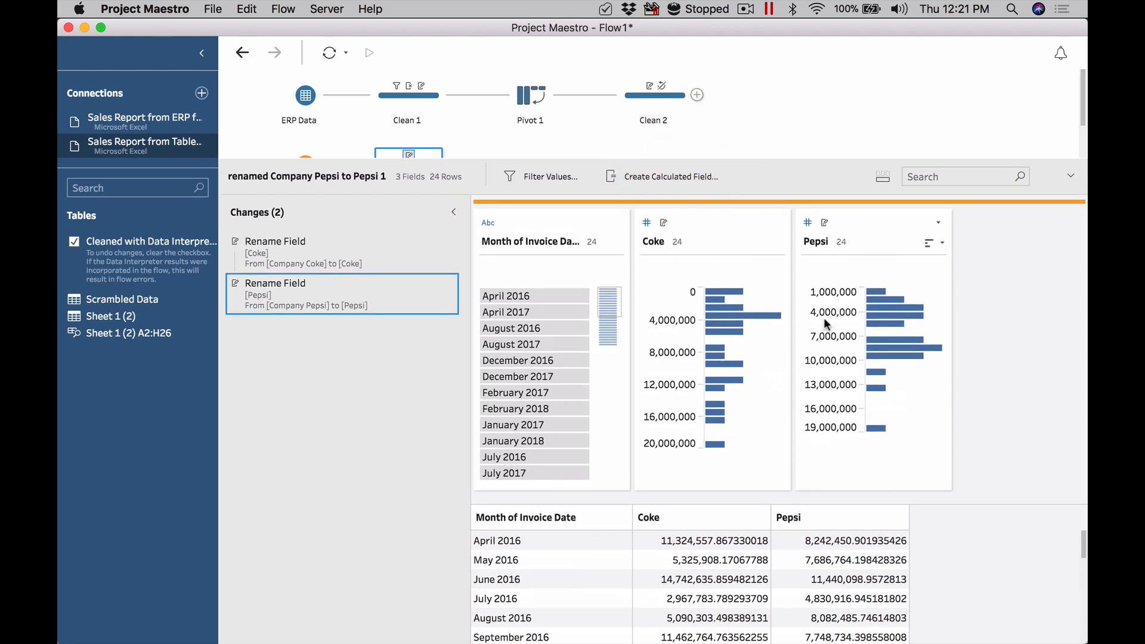
pyautogui.click(807, 223)
pyautogui.click(835, 261)
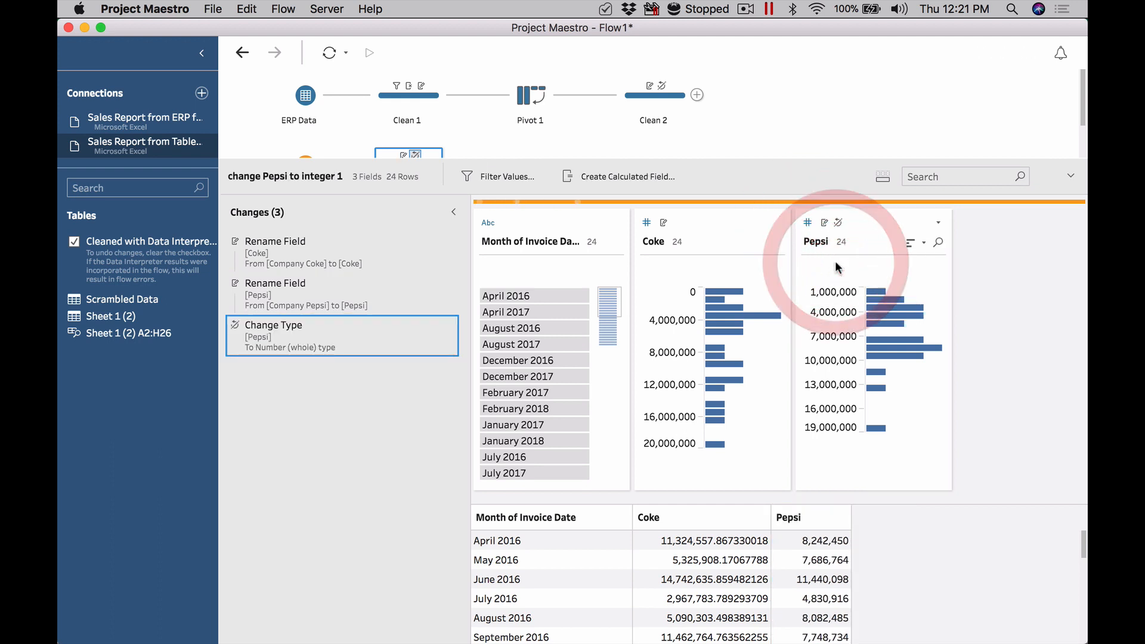
pyautogui.click(648, 223)
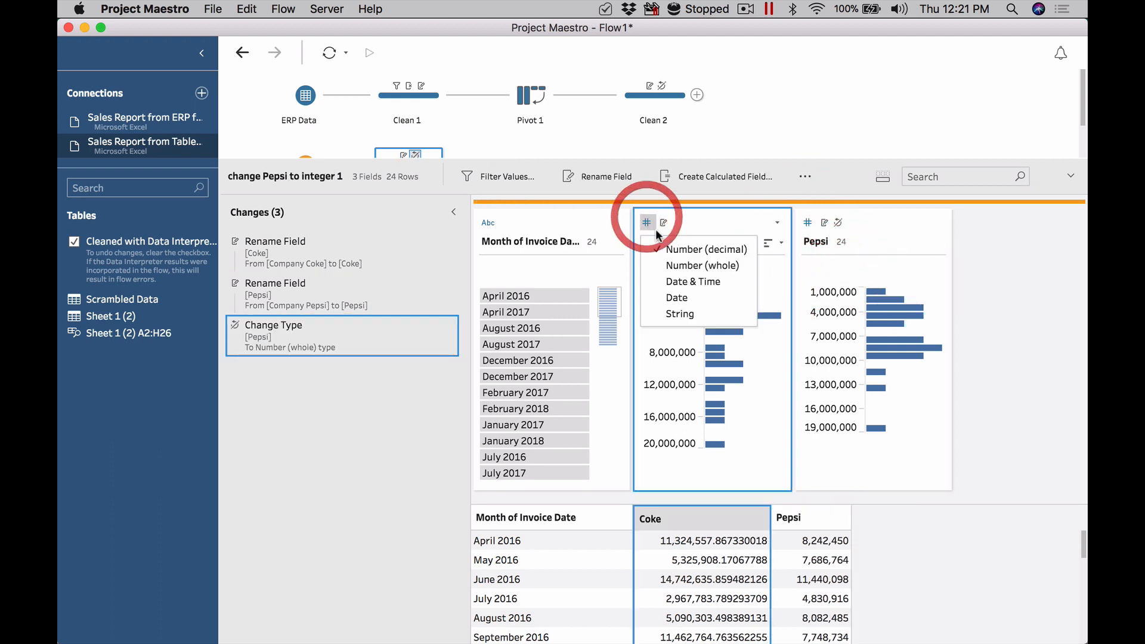
pyautogui.click(668, 262)
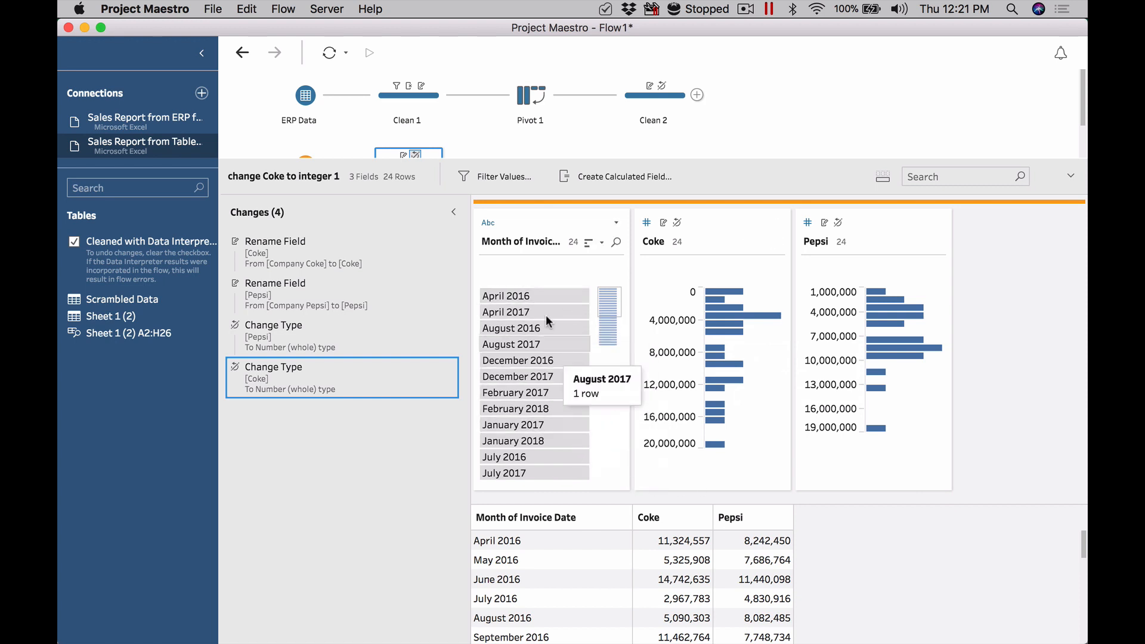
# Change the Month of Invoice Date field in Clean 3 to the Date type and check its yearly bins
pyautogui.click(518, 296)
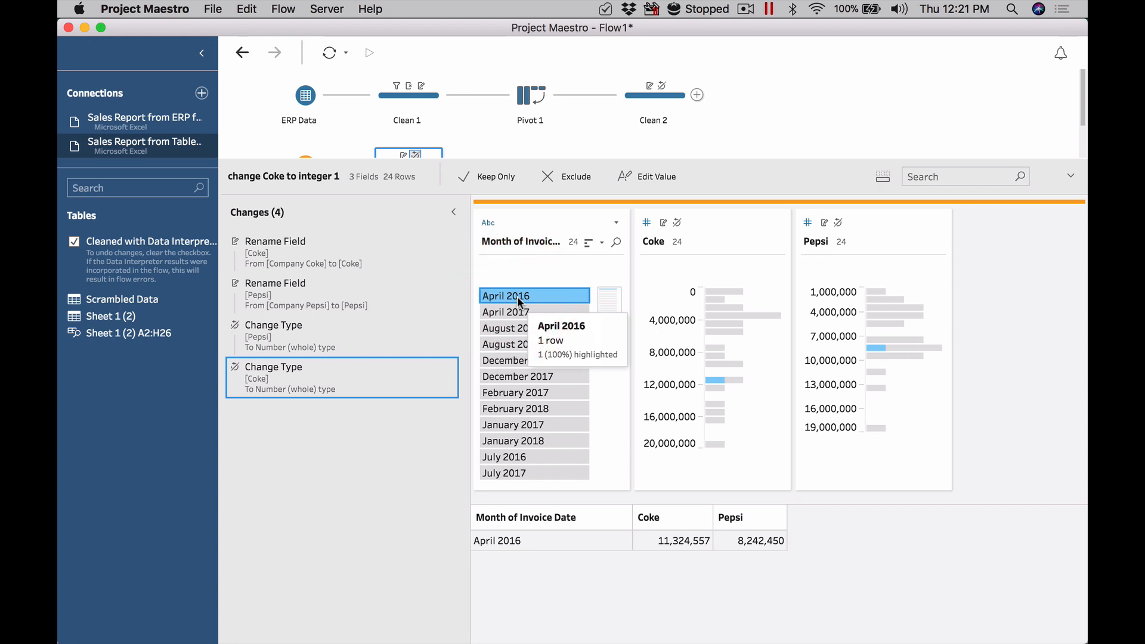
pyautogui.click(516, 311)
pyautogui.click(519, 295)
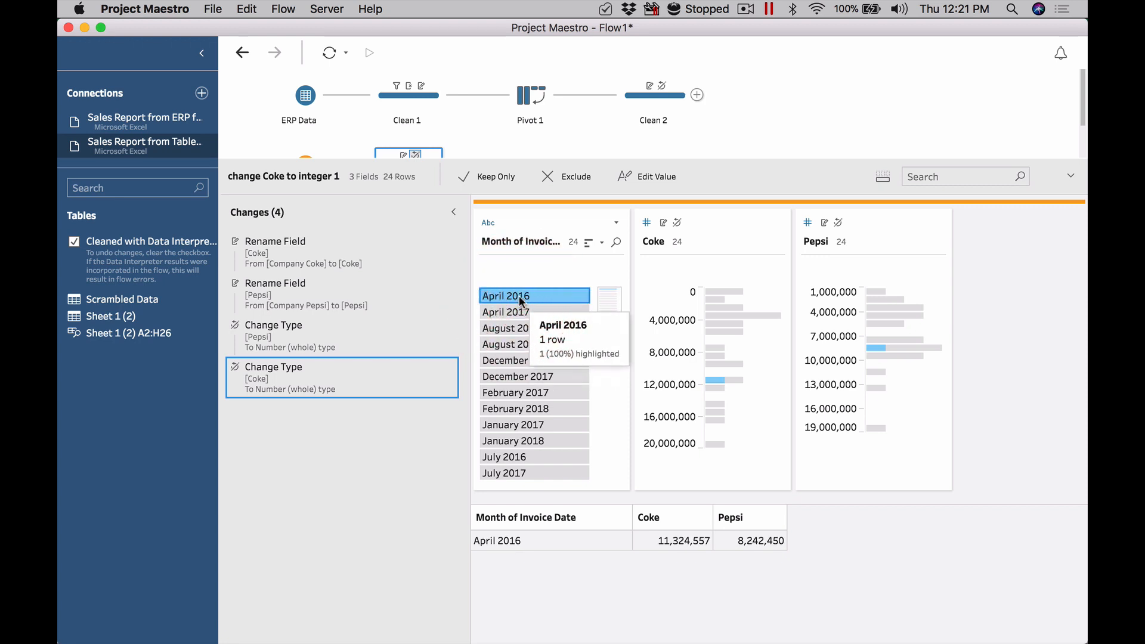
pyautogui.click(489, 223)
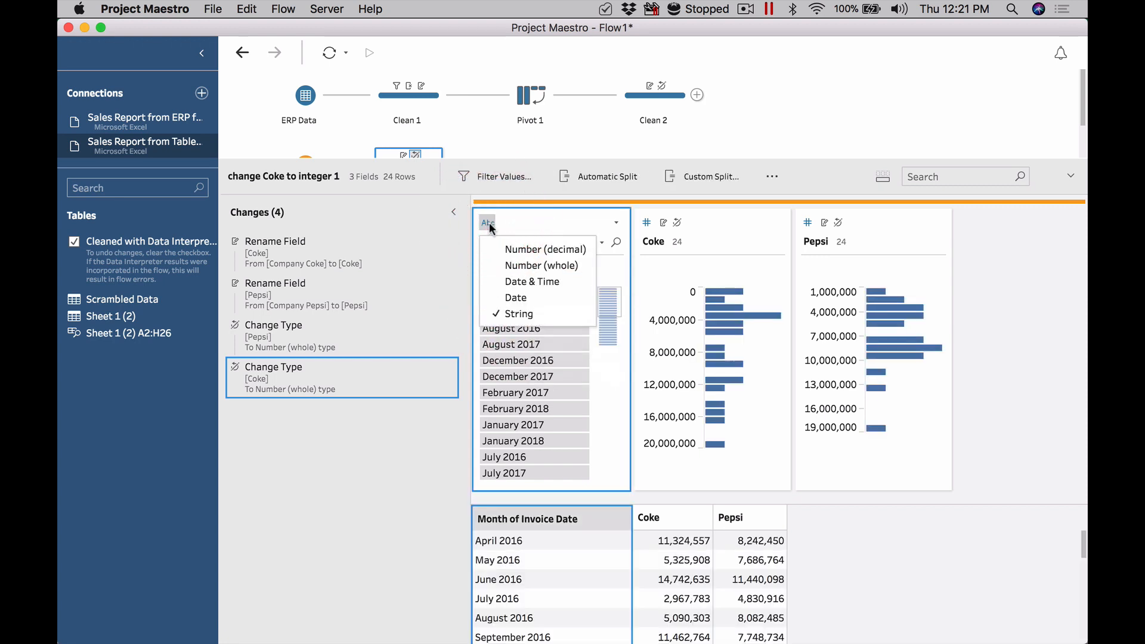
pyautogui.click(516, 297)
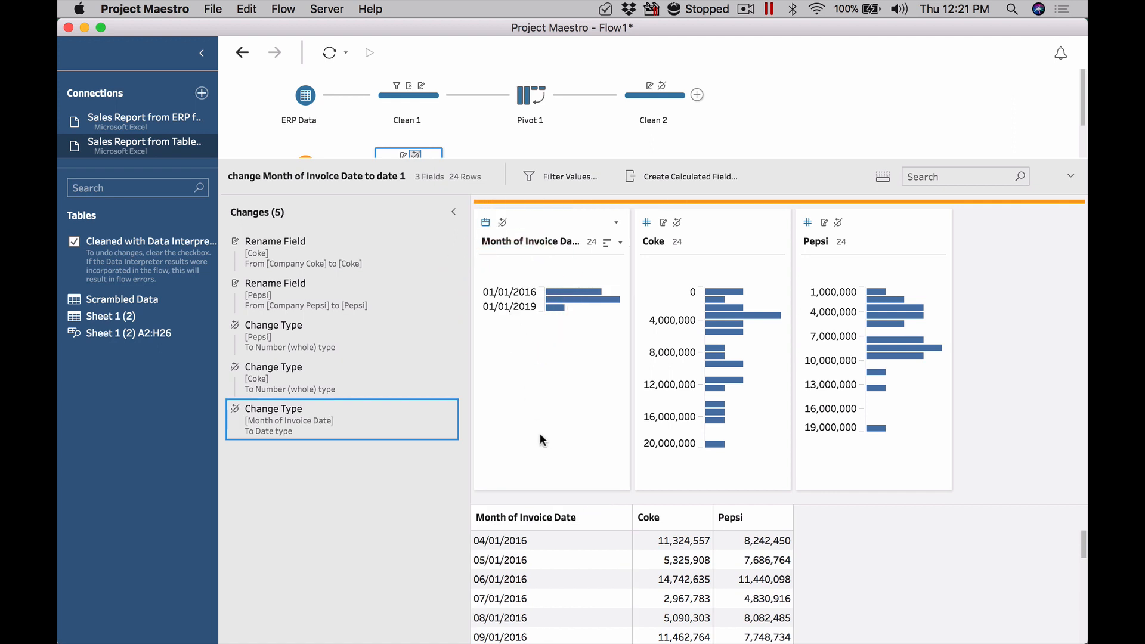
pyautogui.click(573, 290)
pyautogui.click(570, 300)
pyautogui.click(575, 289)
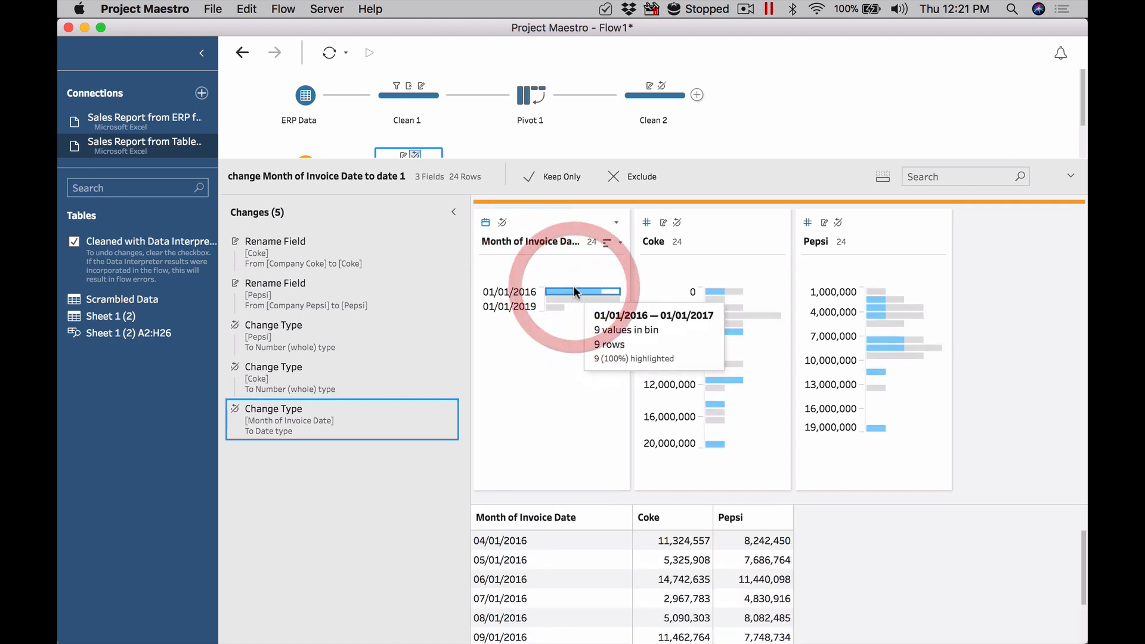
pyautogui.click(572, 288)
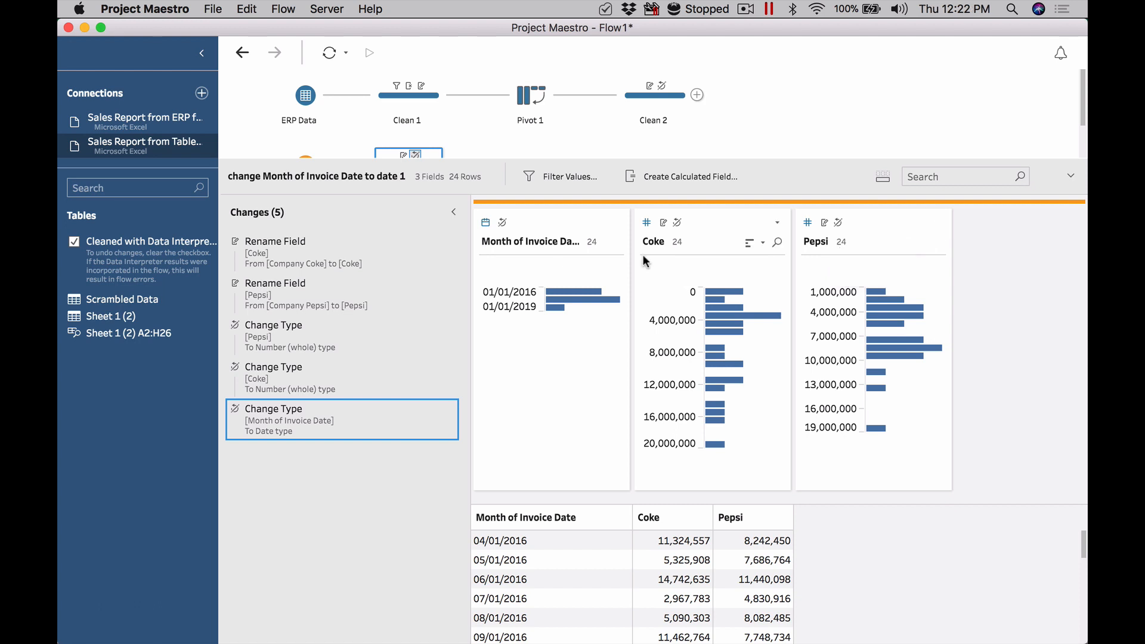
# Compare Clean 3 with Clean 2, and add a pivot step after Clean 3 that pivots the Coke and Pepsi fields
pyautogui.moveTo(815, 165); pyautogui.dragTo(812, 199)
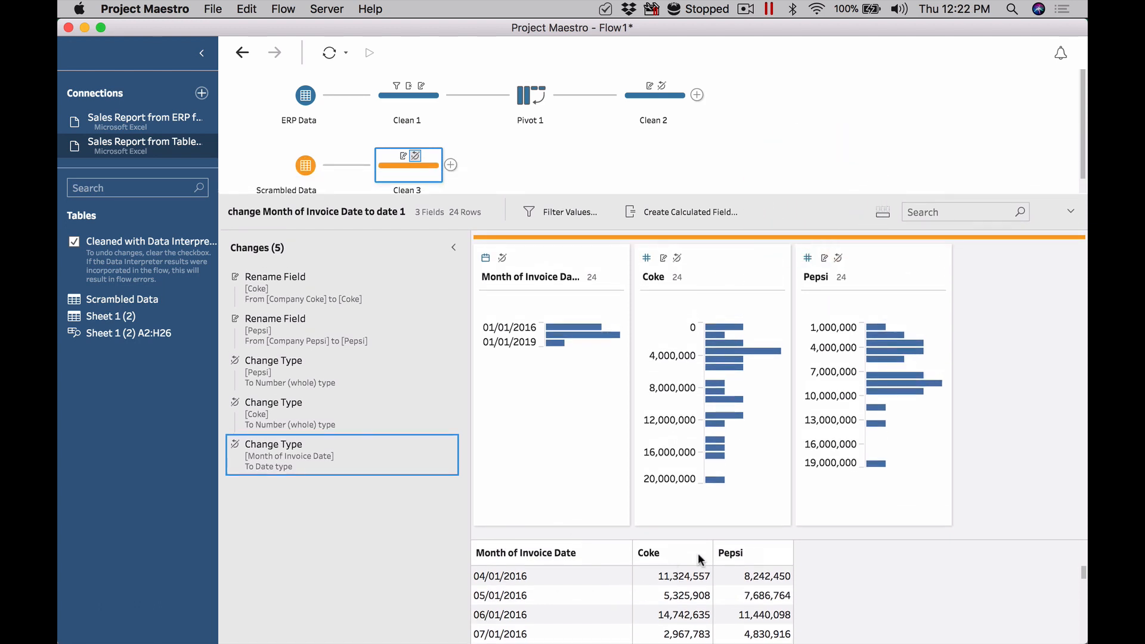
pyautogui.click(668, 98)
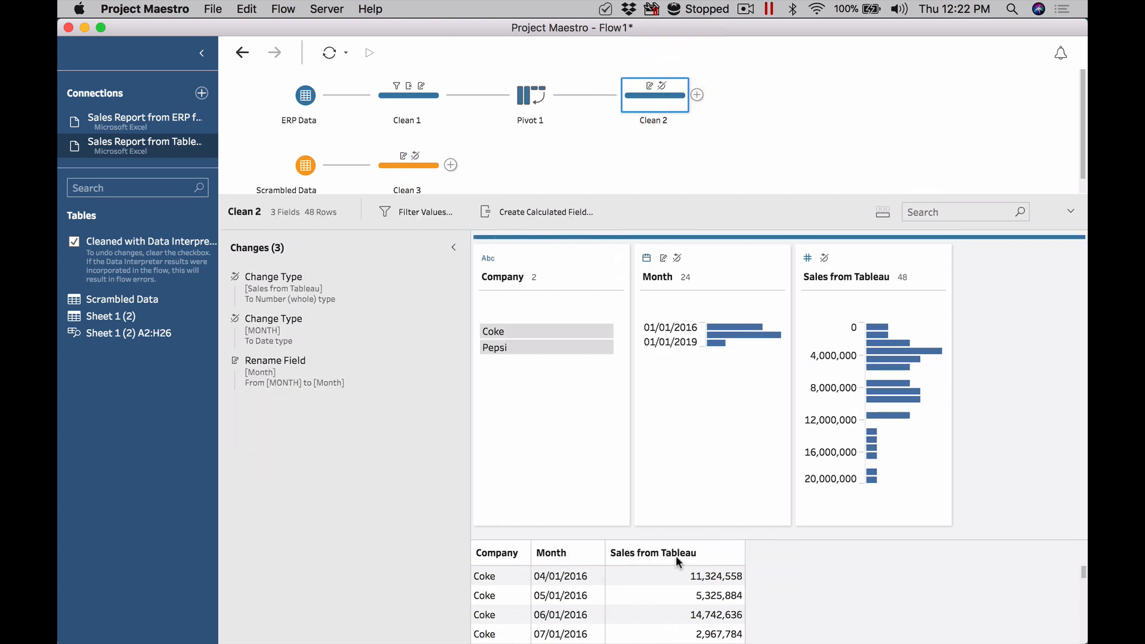
pyautogui.click(414, 165)
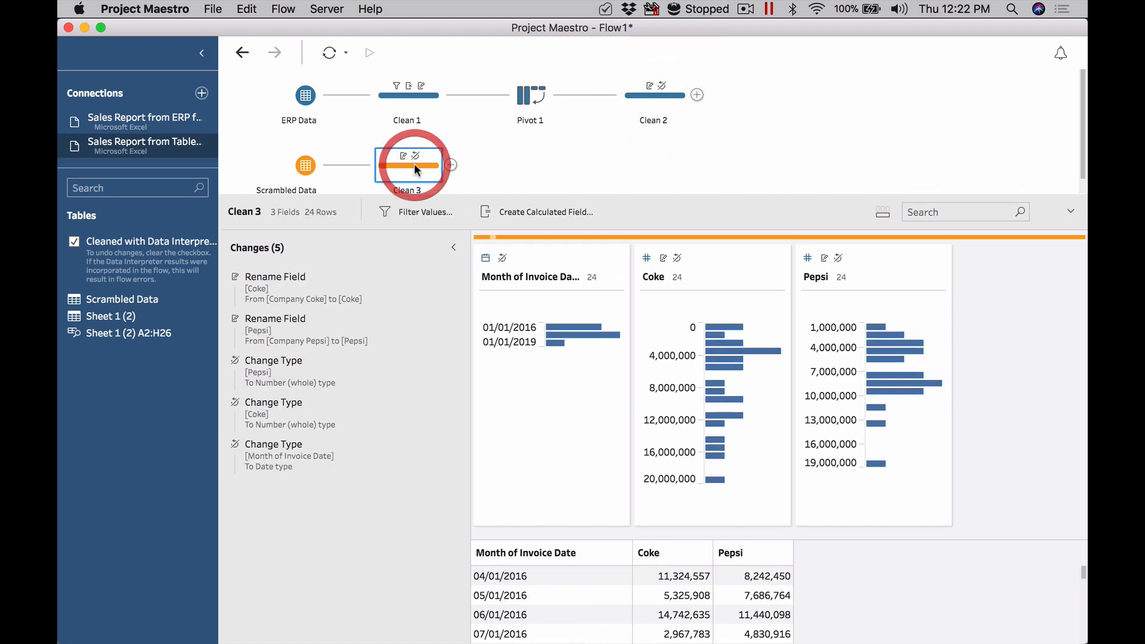
pyautogui.click(450, 165)
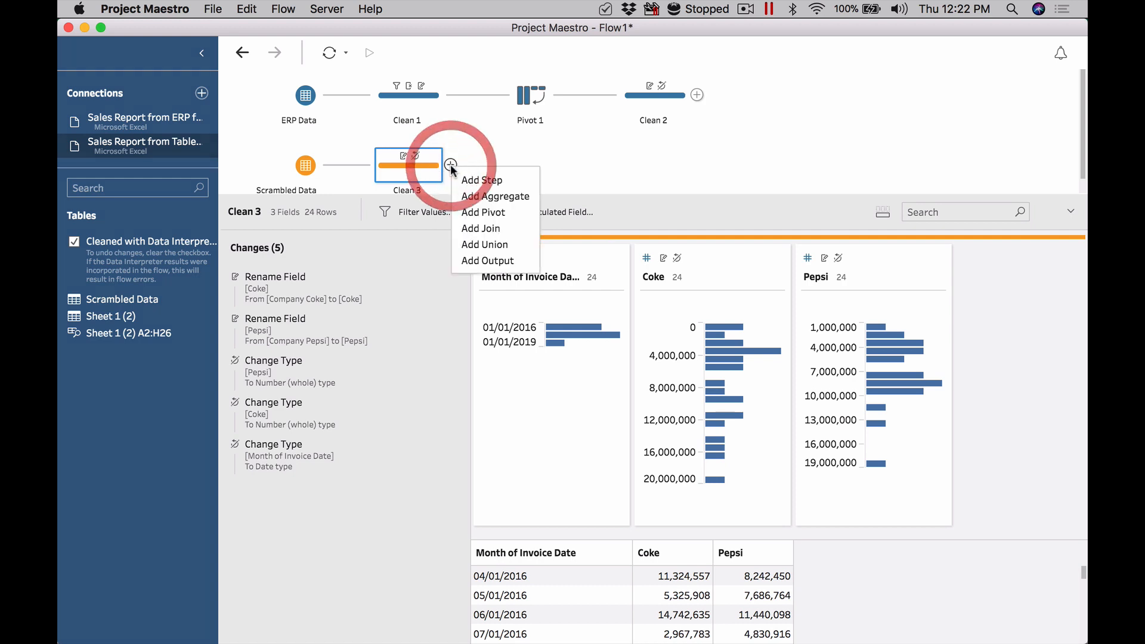
pyautogui.click(485, 214)
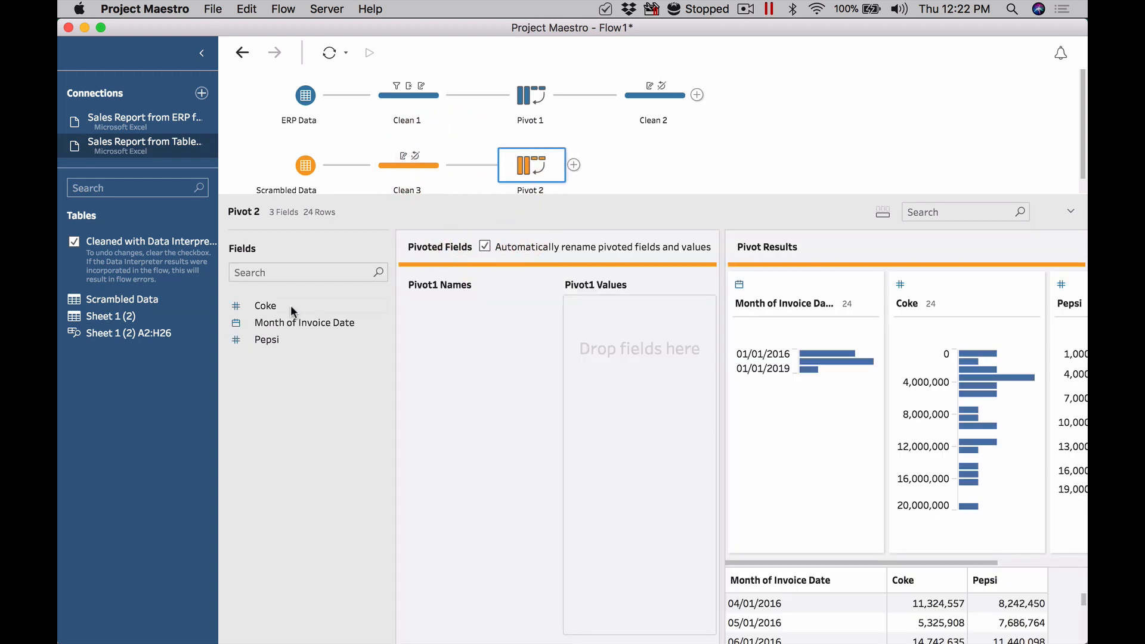
pyautogui.moveTo(291, 305); pyautogui.dragTo(585, 331)
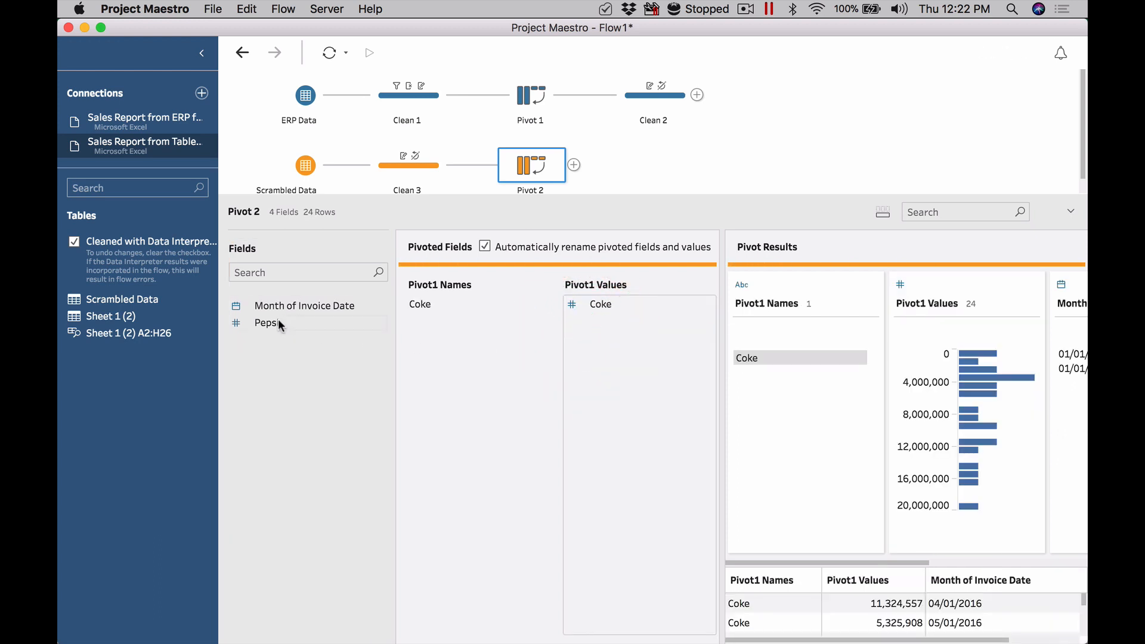
pyautogui.moveTo(289, 323); pyautogui.dragTo(608, 332)
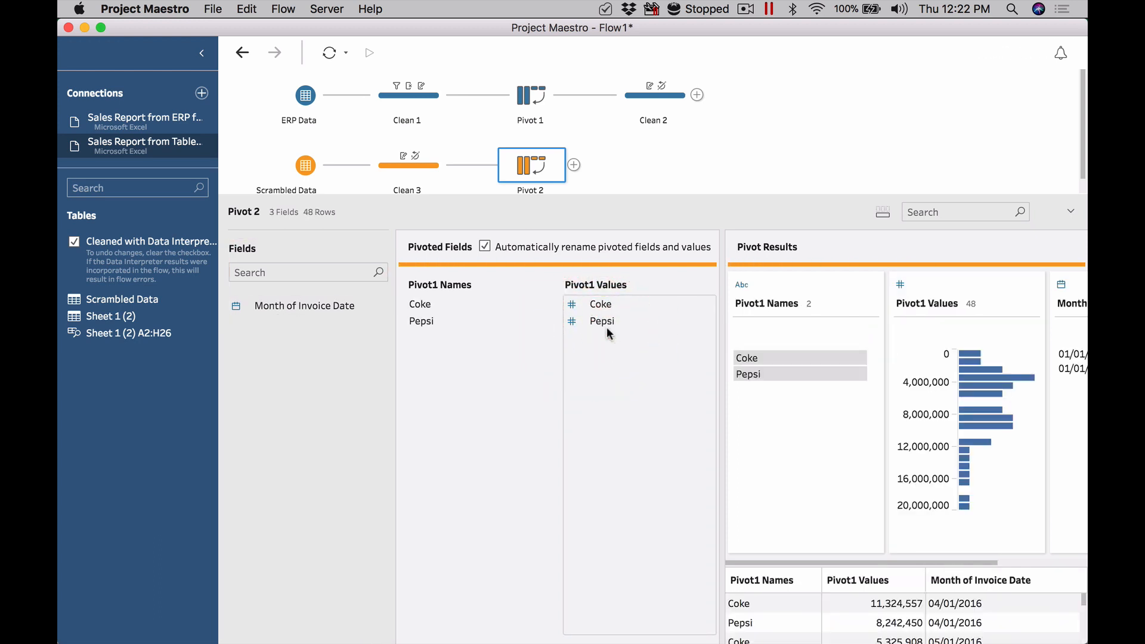
# Rename the Pivot1 Names field to Company and the Pivot1 Values field to Sales Data from Tableau
pyautogui.doubleClick(771, 305)
pyautogui.write('Company')
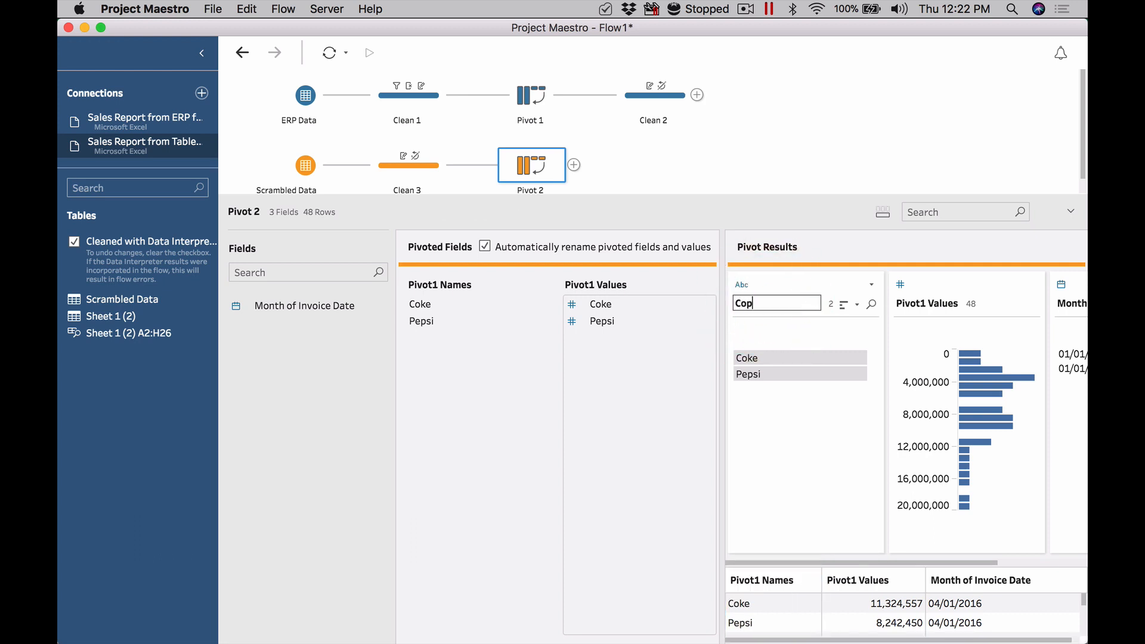
pyautogui.press('Return')
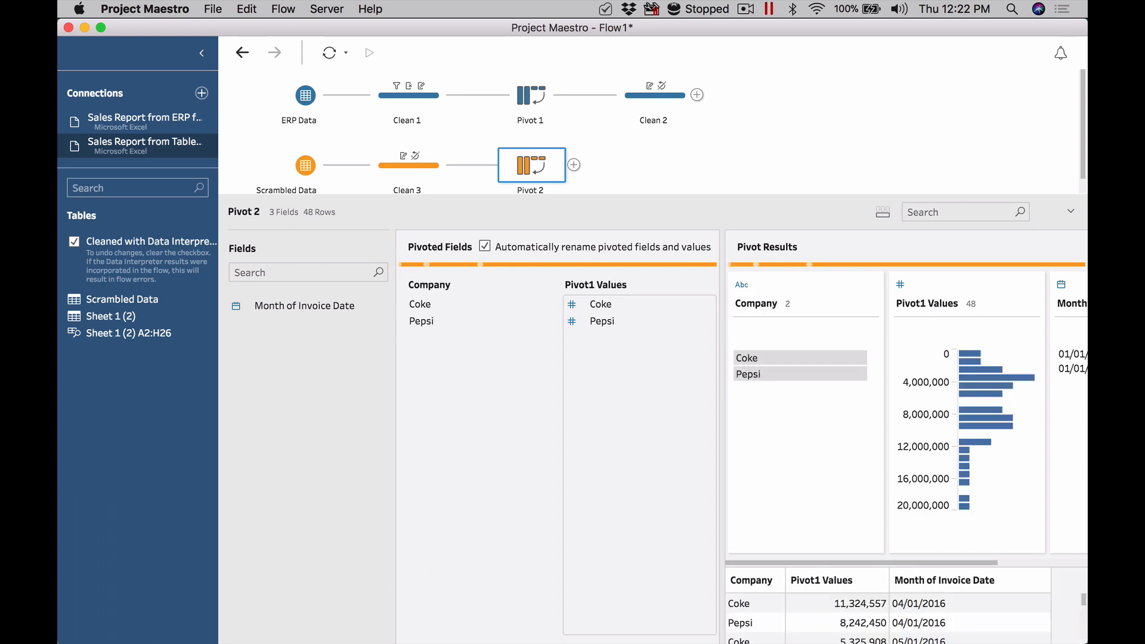
pyautogui.doubleClick(919, 304)
pyautogui.write('S')
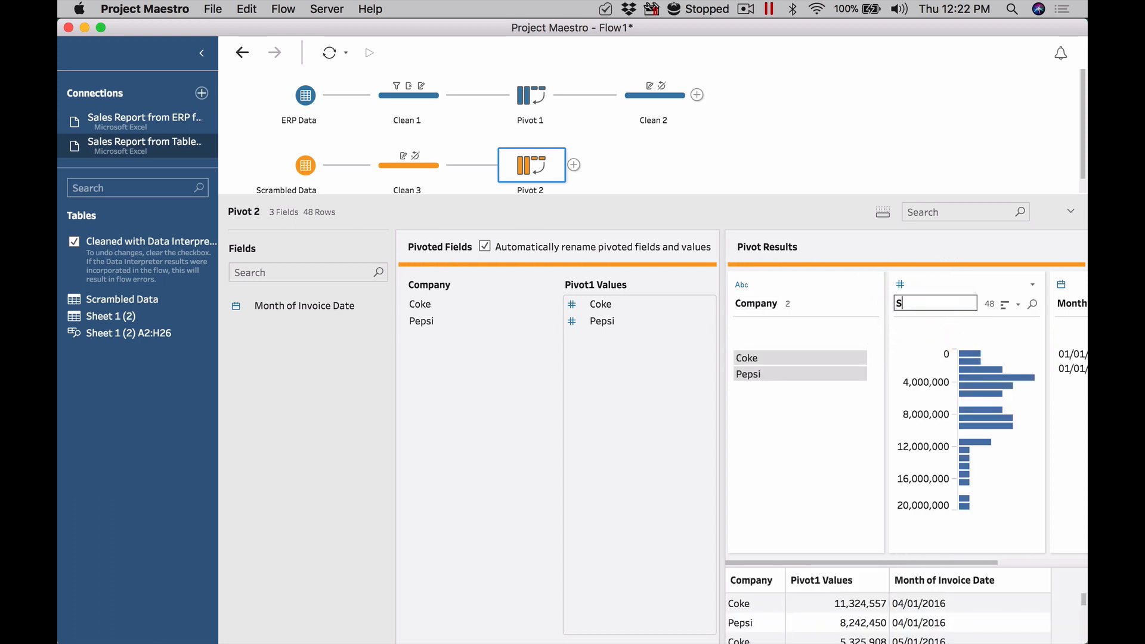
pyautogui.write('ales Data from Tableau')
pyautogui.press('Return')
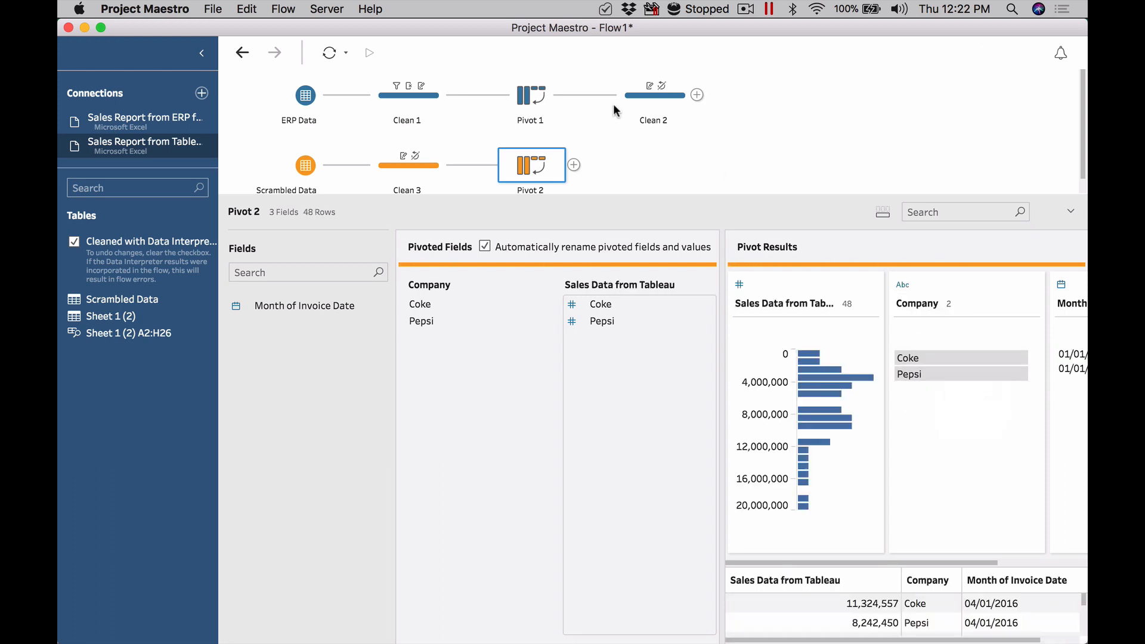
# Check the field names in Clean 2 and rename the Month of Invoice Date field in Pivot 2 to Month
pyautogui.click(641, 94)
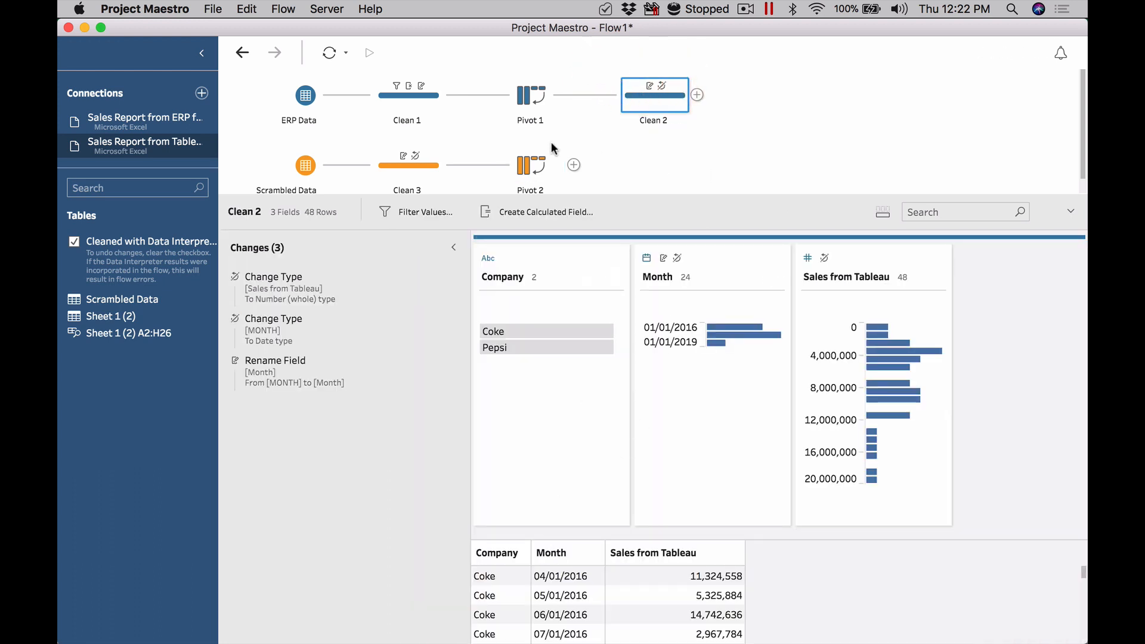
pyautogui.click(550, 151)
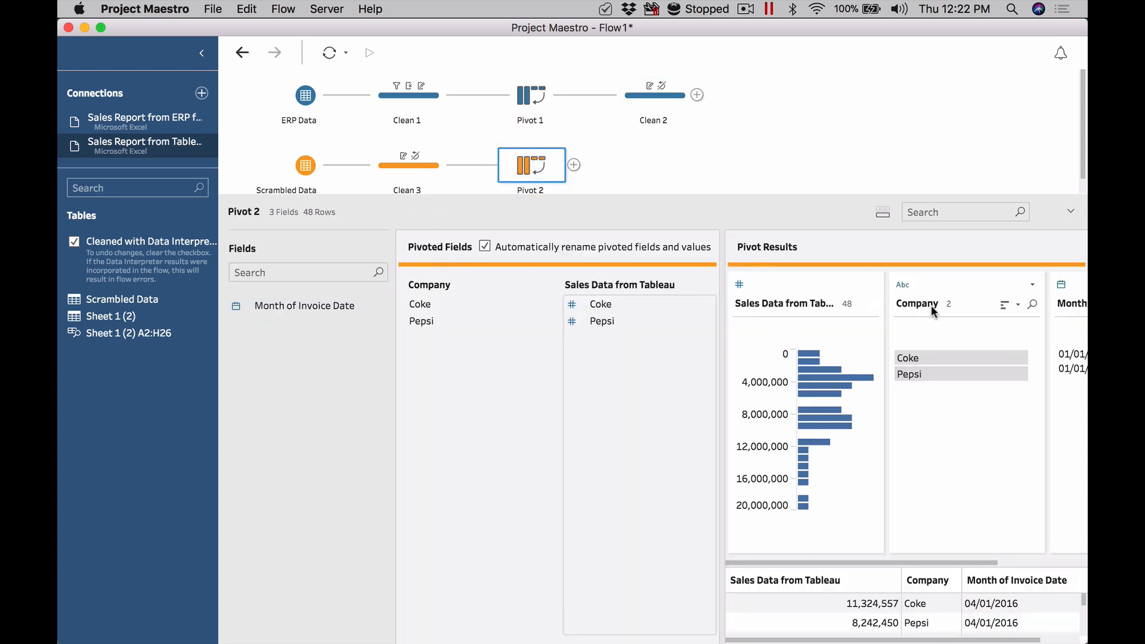
pyautogui.moveTo(983, 559); pyautogui.dragTo(1080, 558)
pyautogui.press('Return')
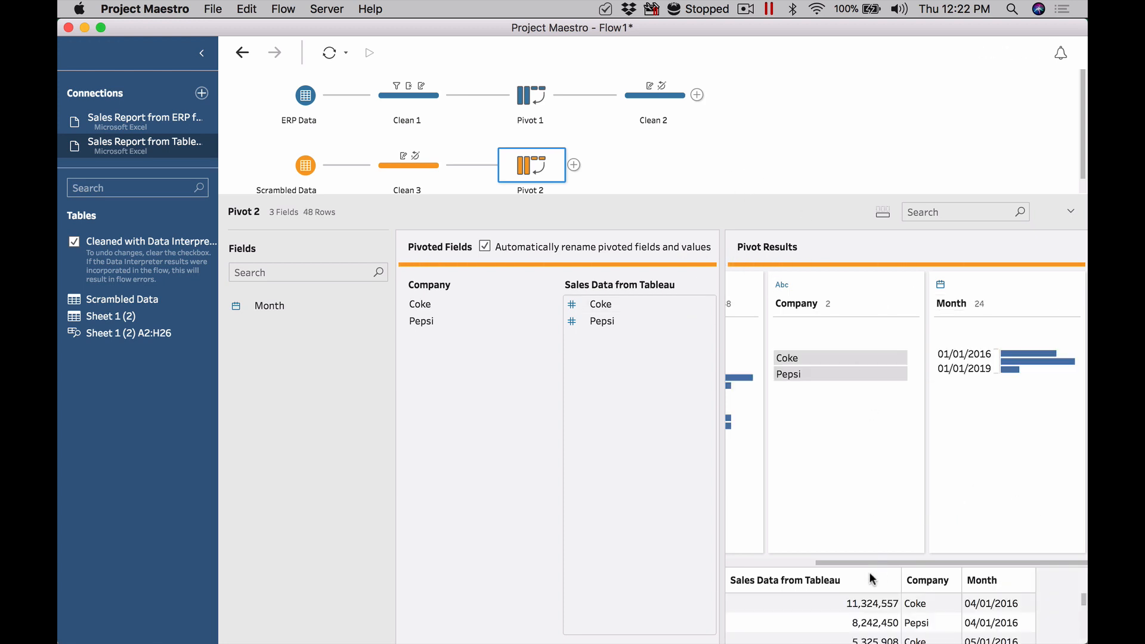
pyautogui.moveTo(874, 562); pyautogui.dragTo(759, 565)
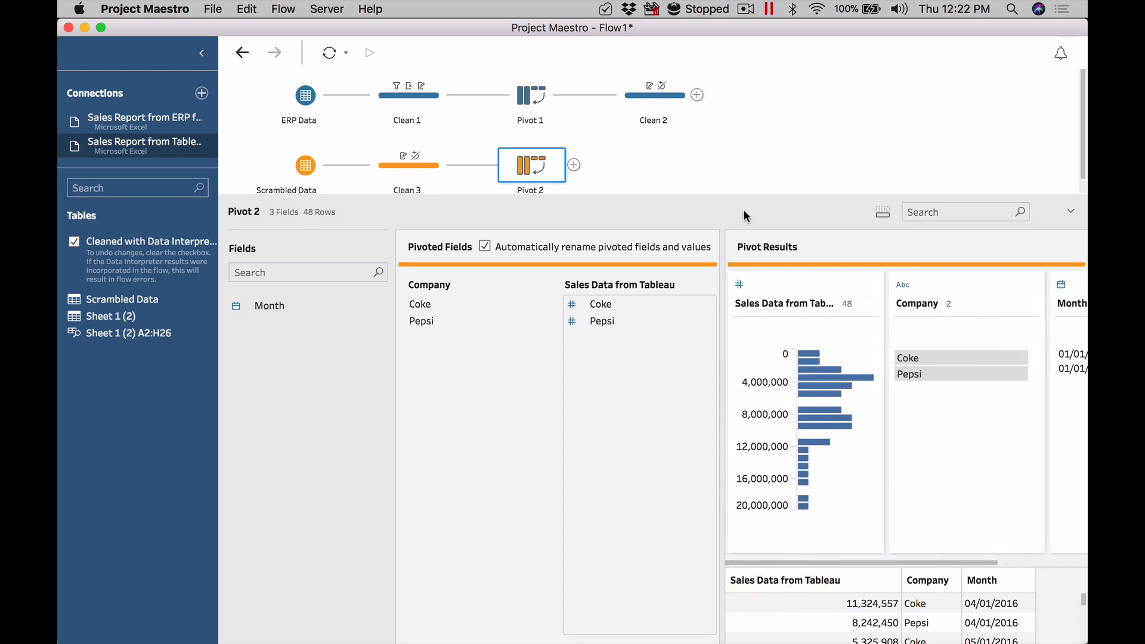
# Add a cleaning step after Pivot 2 and compare its fields and values with those of Clean 2
pyautogui.click(658, 93)
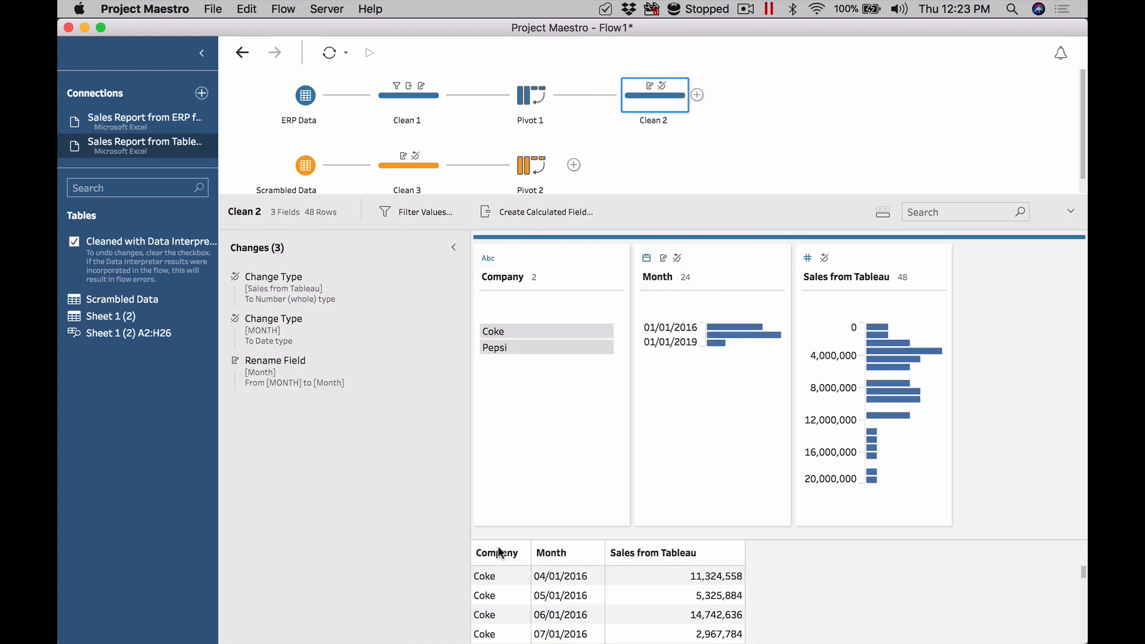
pyautogui.click(541, 170)
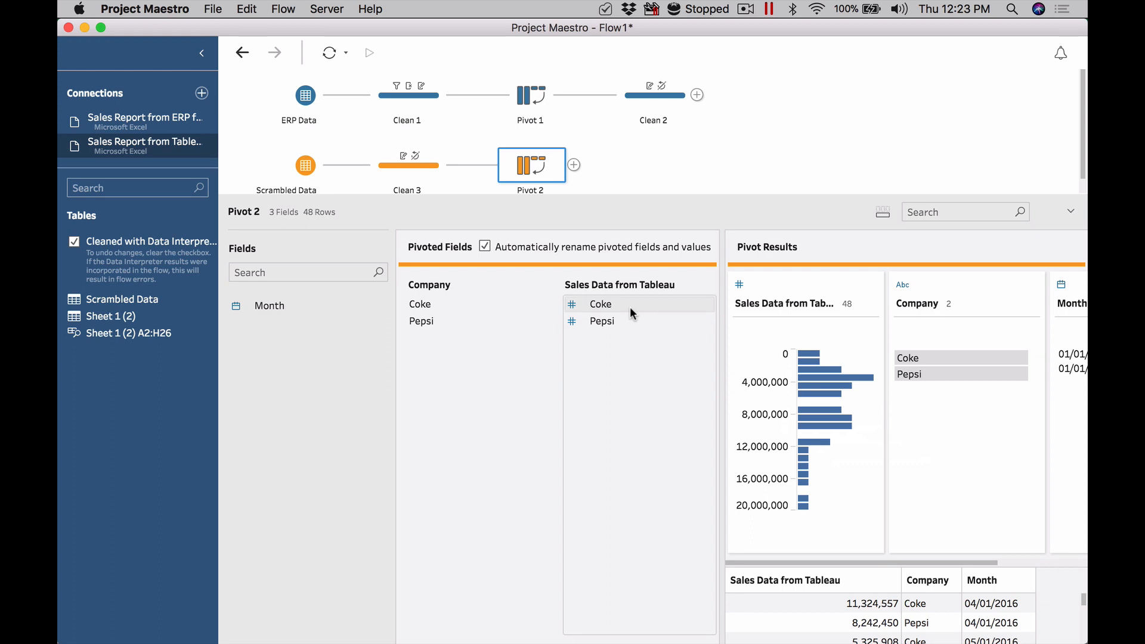
pyautogui.click(574, 165)
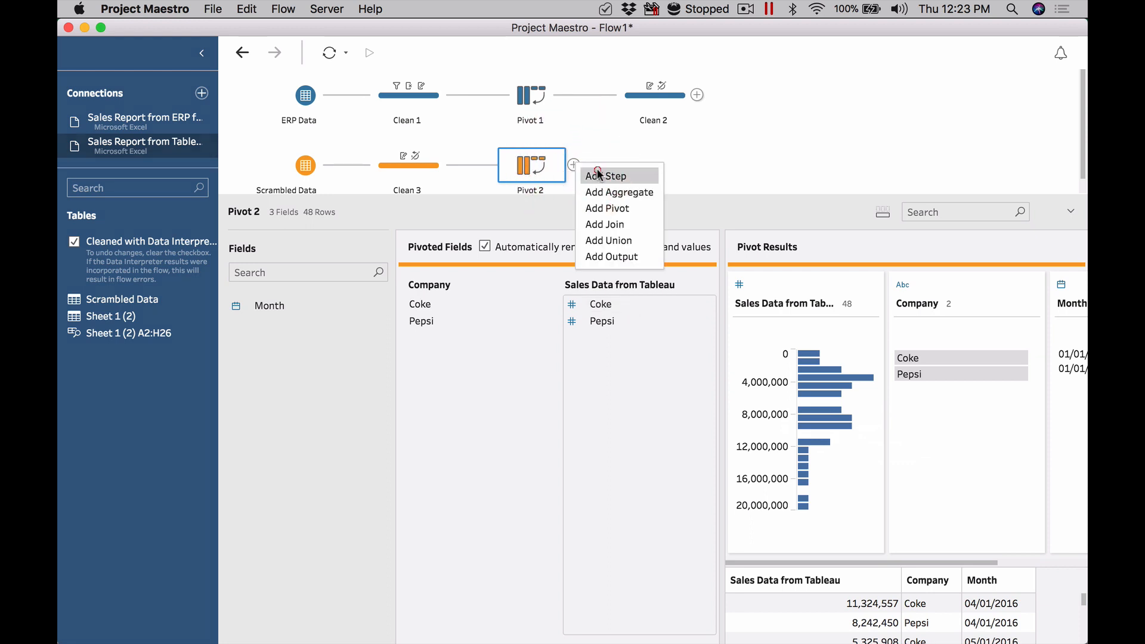
pyautogui.click(594, 175)
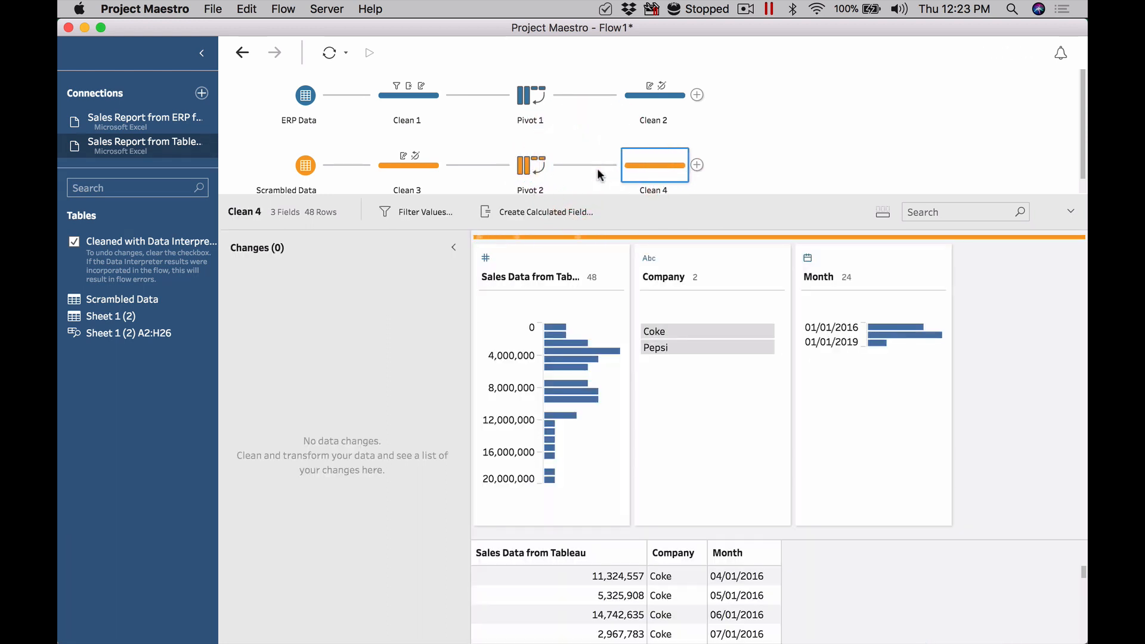
pyautogui.click(653, 91)
pyautogui.click(653, 158)
pyautogui.click(657, 100)
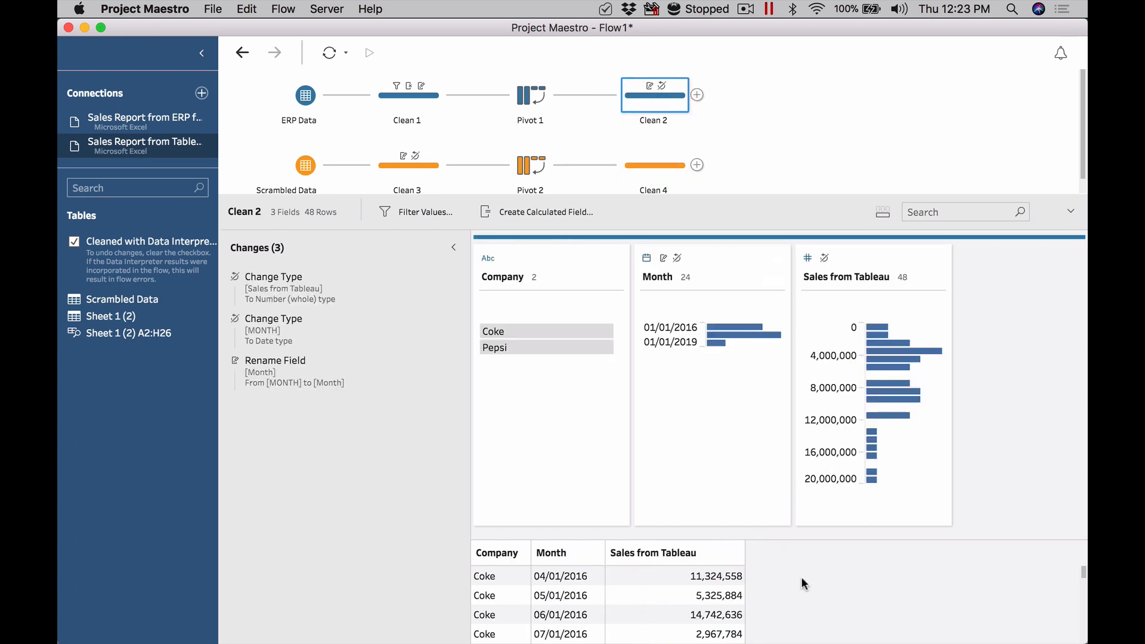
pyautogui.click(656, 169)
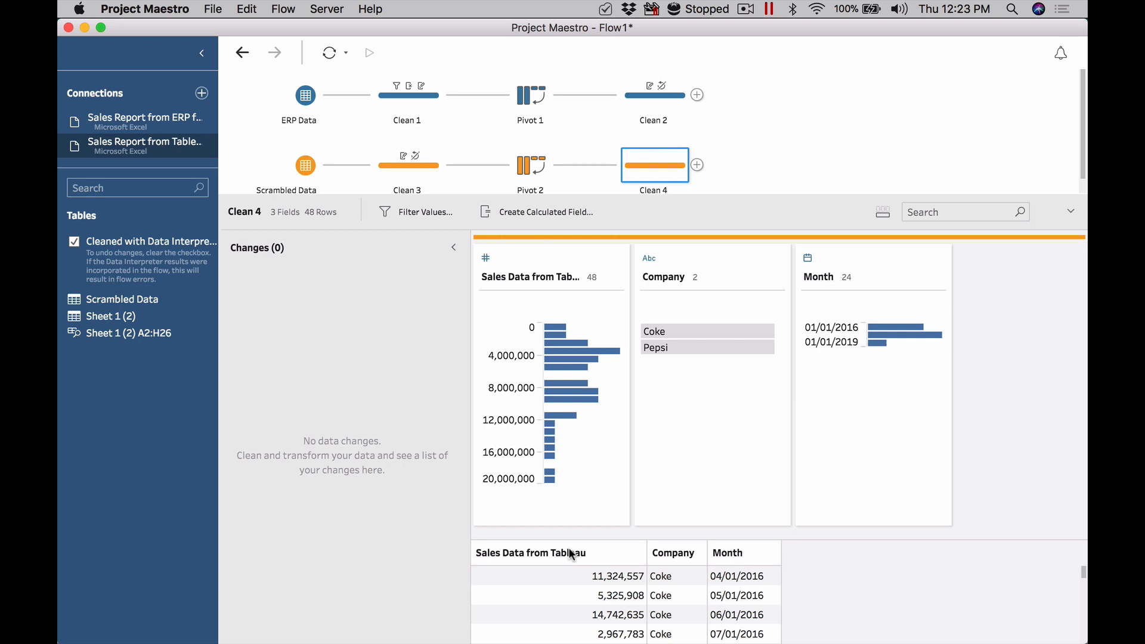
# Rename the Sales from Tableau field in Clean 2 to Sales from ERP and compare the step with Clean 4
pyautogui.click(647, 95)
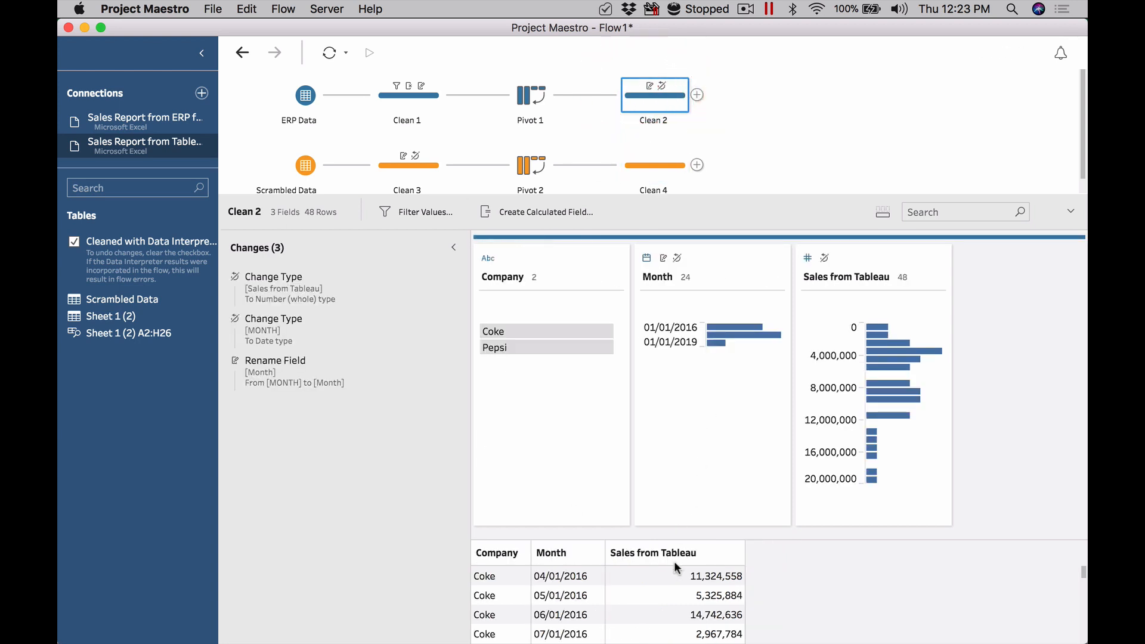
pyautogui.doubleClick(857, 278)
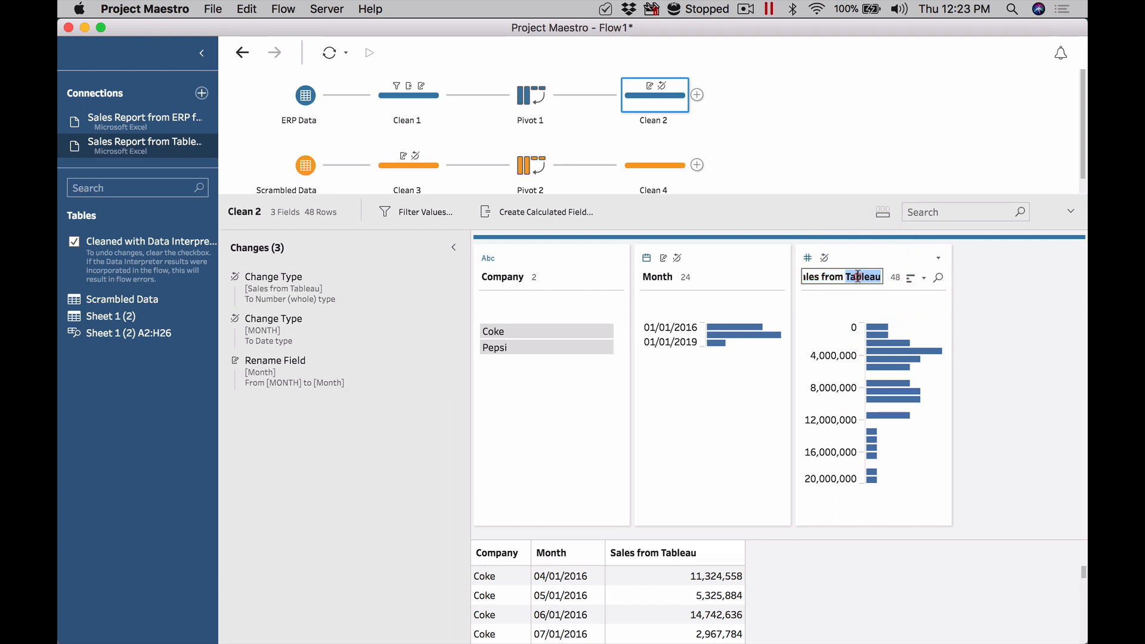
pyautogui.write('ERP')
pyautogui.press('Return')
pyautogui.click(668, 167)
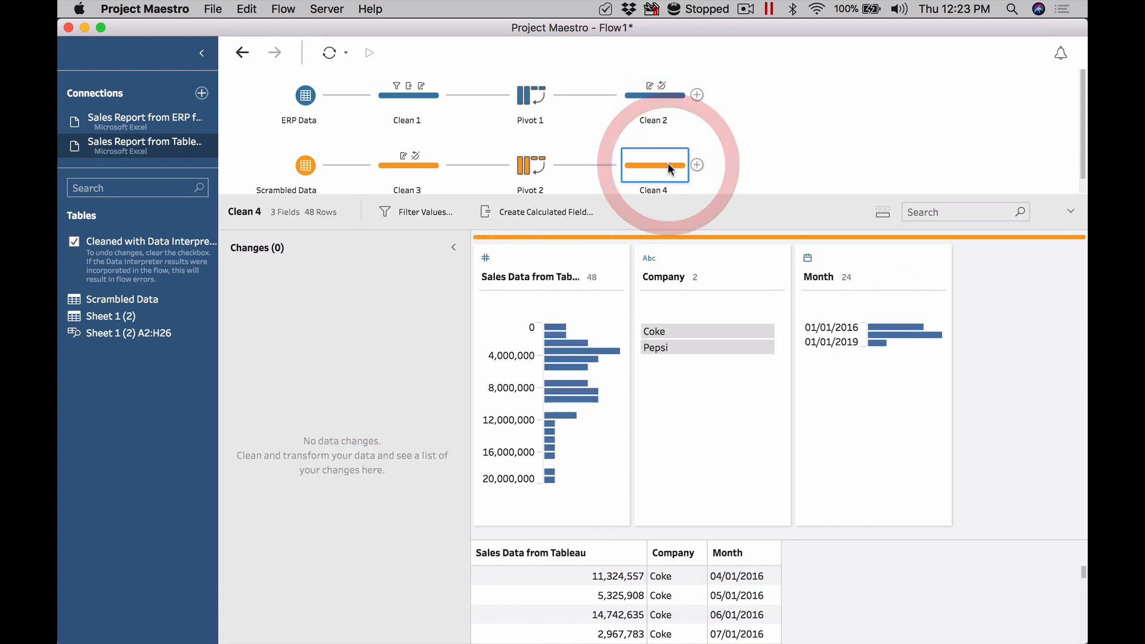
pyautogui.click(660, 90)
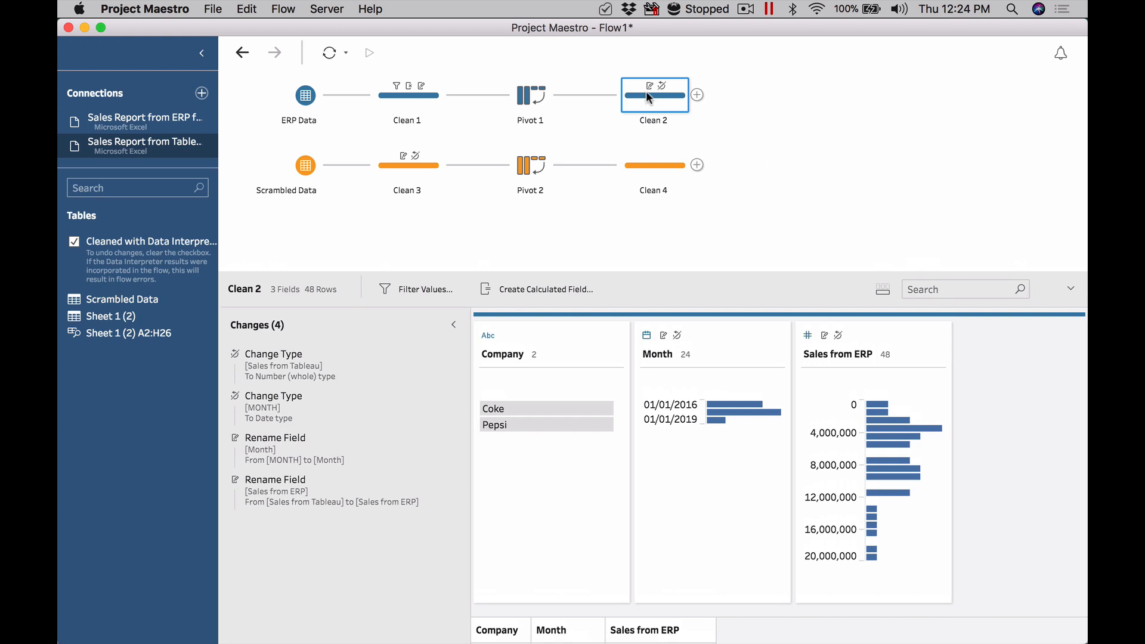
# Join Clean 2 onto Clean 4 as a new join and enlarge the join details area
pyautogui.moveTo(647, 94); pyautogui.dragTo(641, 190)
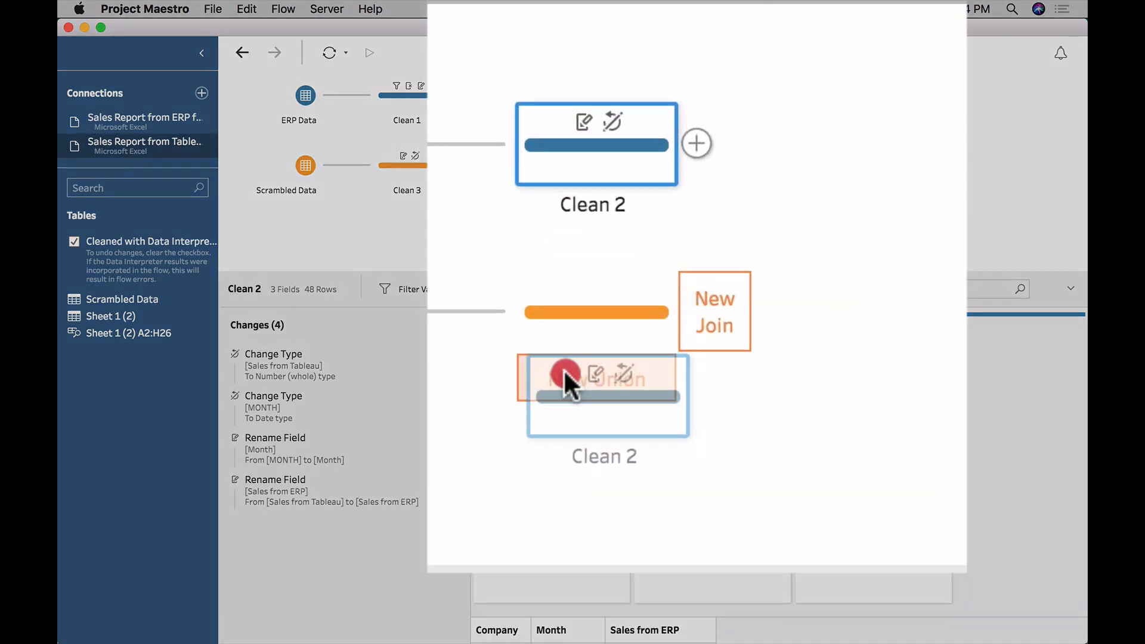
pyautogui.moveTo(565, 373); pyautogui.dragTo(689, 293)
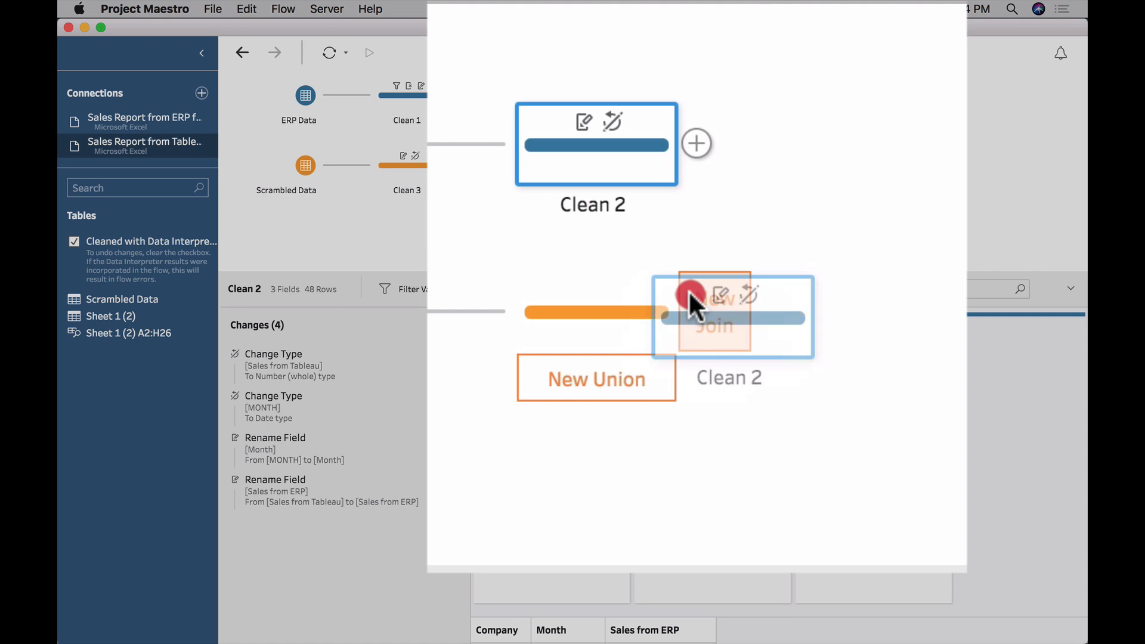
pyautogui.moveTo(688, 290)
pyautogui.mouseDown()
pyautogui.moveTo(574, 373)
pyautogui.moveTo(681, 316)
pyautogui.moveTo(693, 291)
pyautogui.mouseUp()
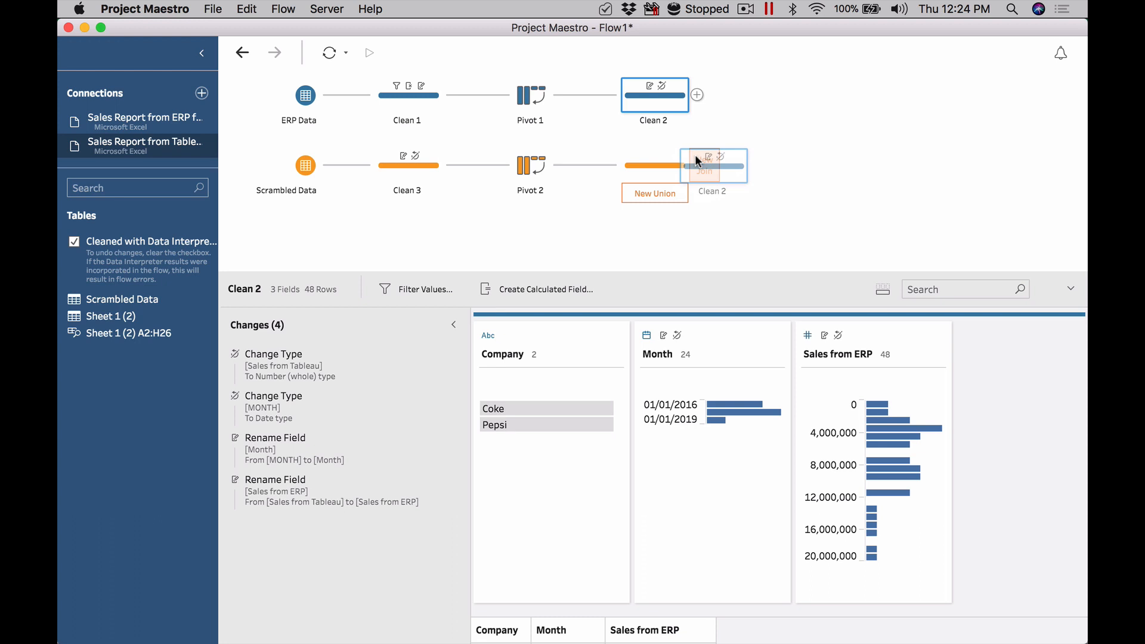
pyautogui.moveTo(696, 155); pyautogui.dragTo(695, 155)
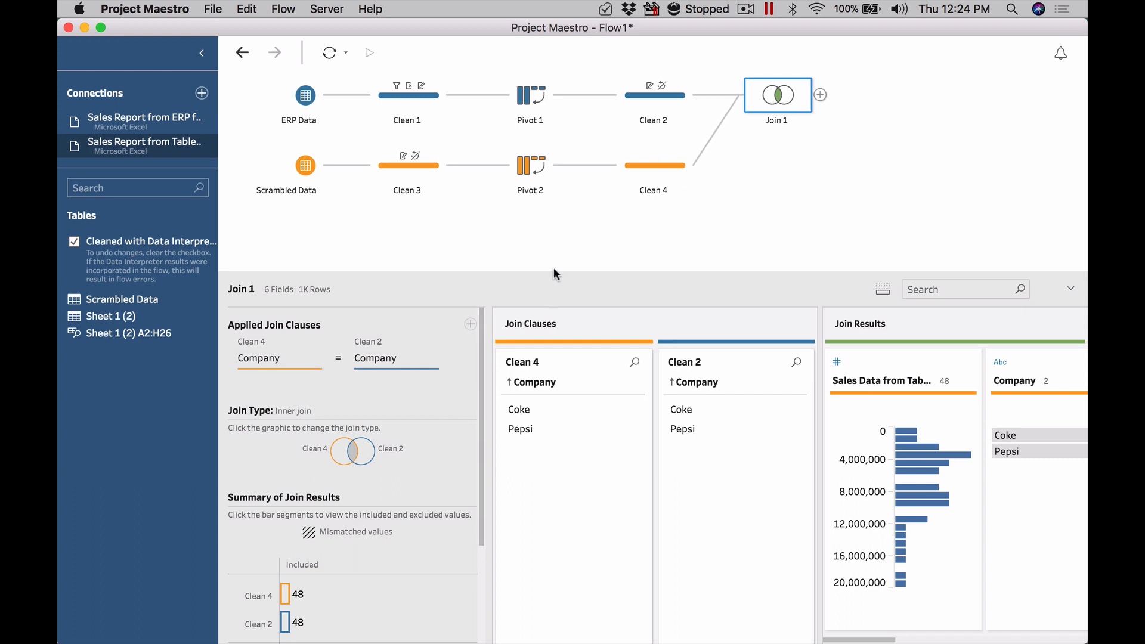
pyautogui.moveTo(555, 271); pyautogui.dragTo(556, 200)
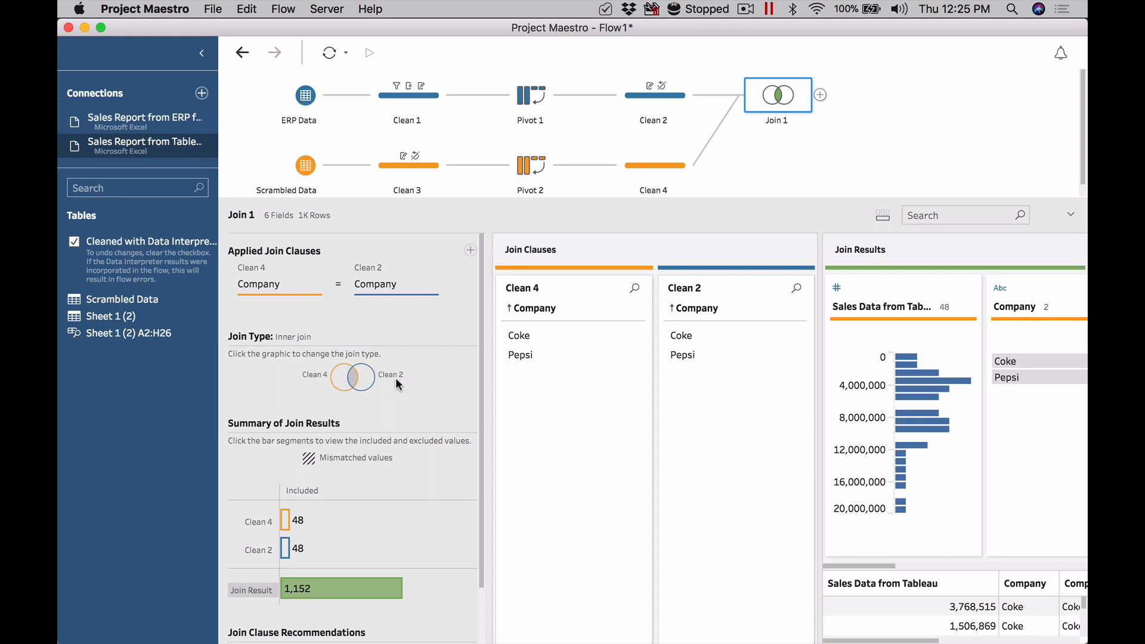
# Try the left and left unmatched only join types in Join 1, and return it to an inner join
pyautogui.click(334, 378)
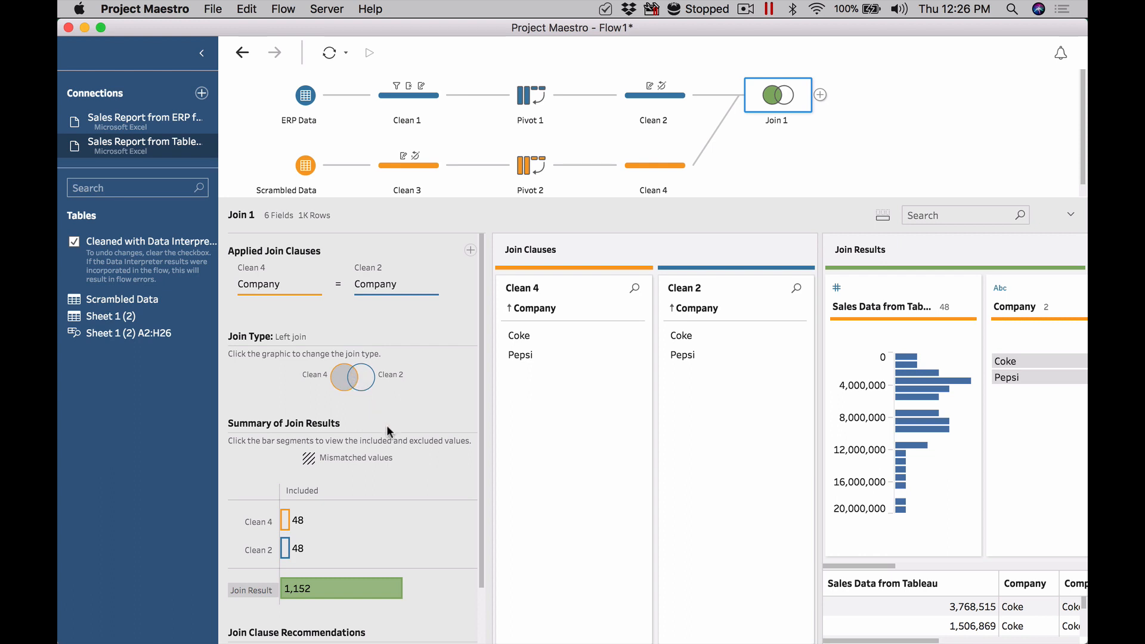
pyautogui.click(340, 376)
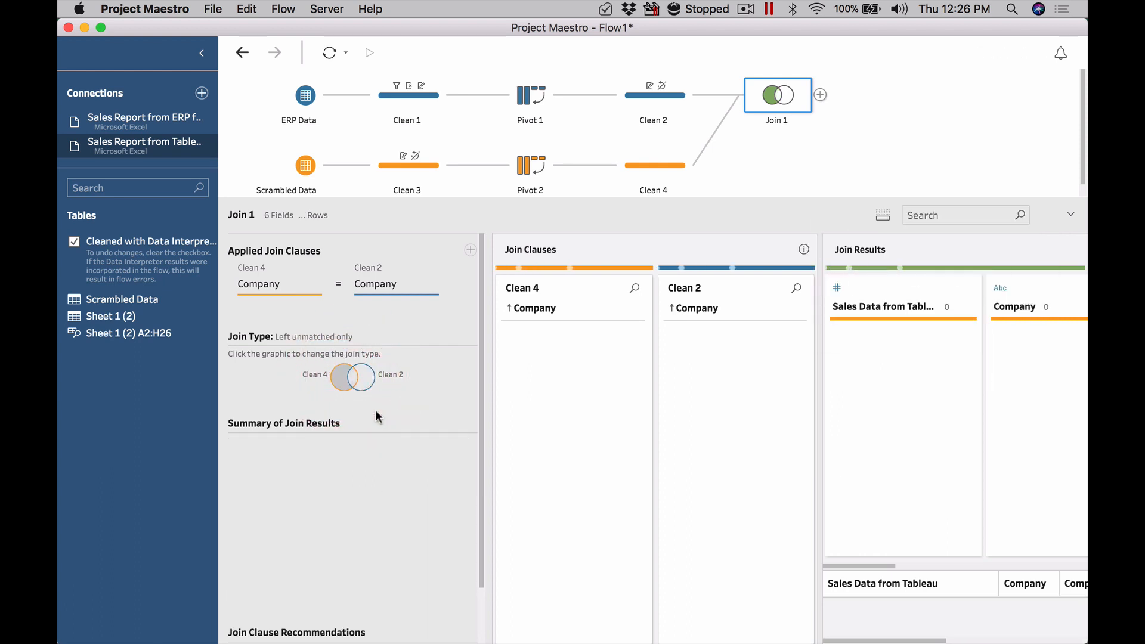
pyautogui.click(354, 386)
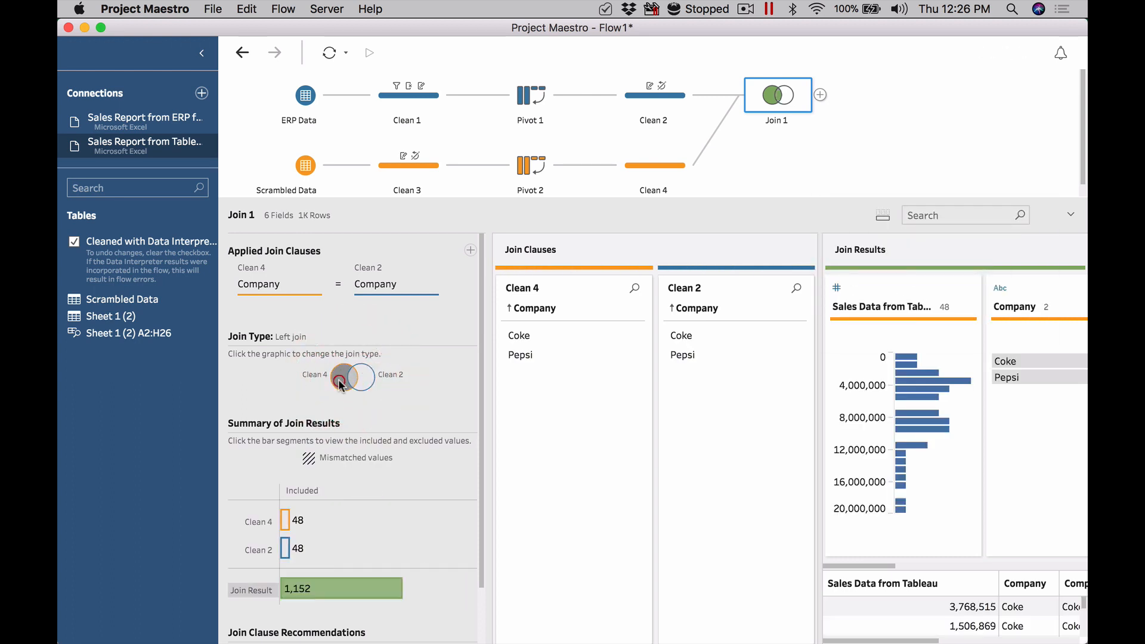
pyautogui.click(339, 381)
# Rename the Clean 2 step as ERP Data and the Clean 4 step as Tableau Report
pyautogui.click(648, 117)
pyautogui.click(648, 117)
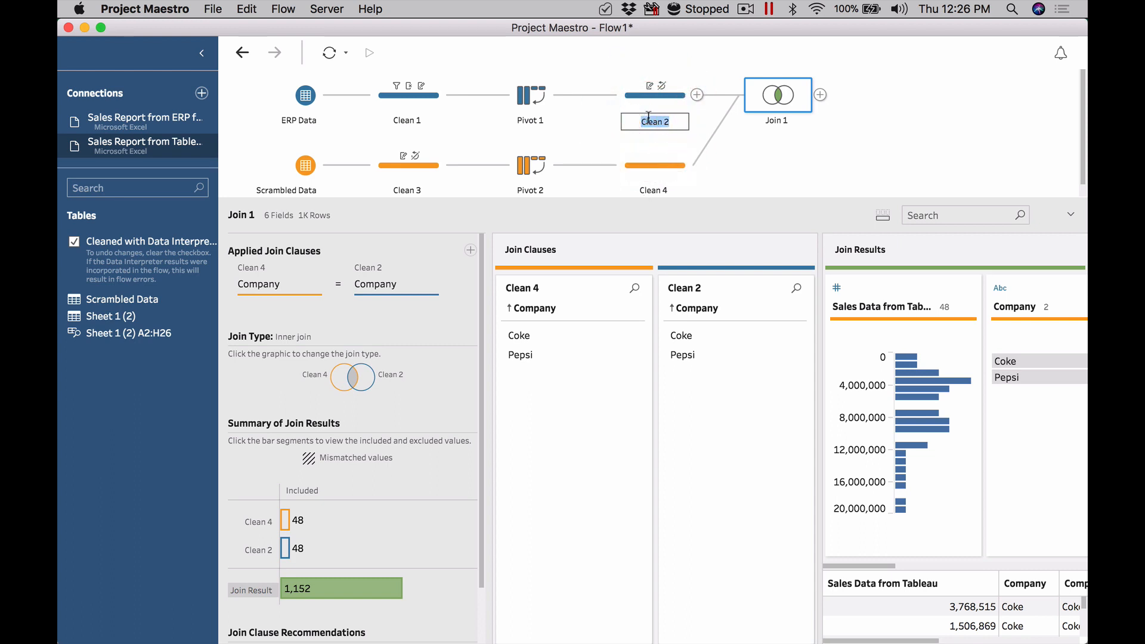
pyautogui.write('ERP Data')
pyautogui.press('Return')
pyautogui.click(654, 186)
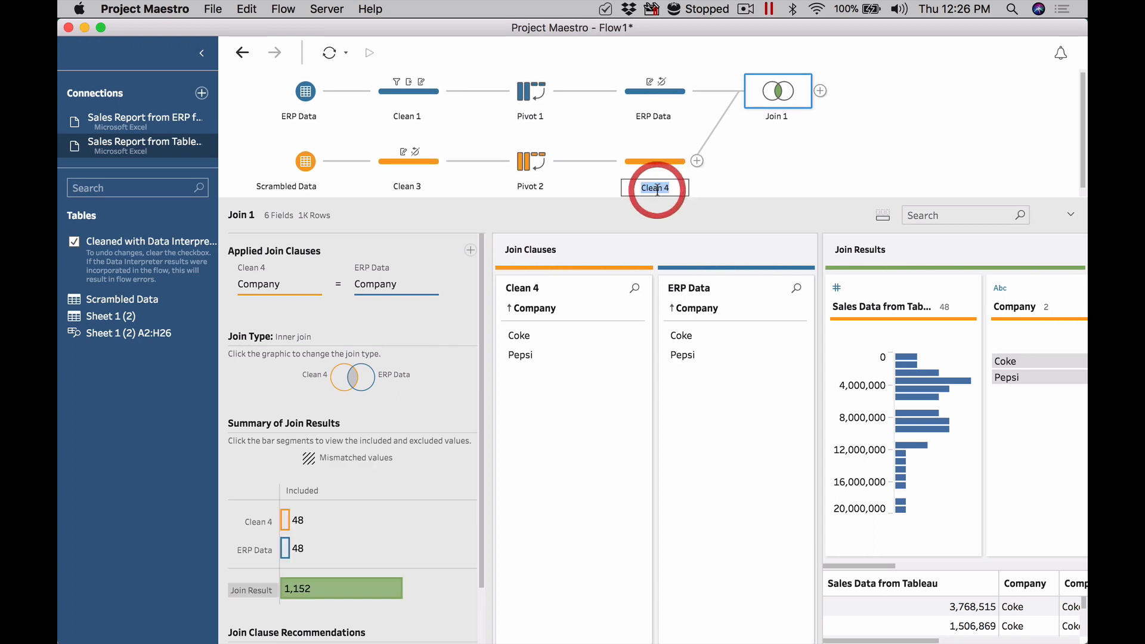
pyautogui.write('Tableau Report')
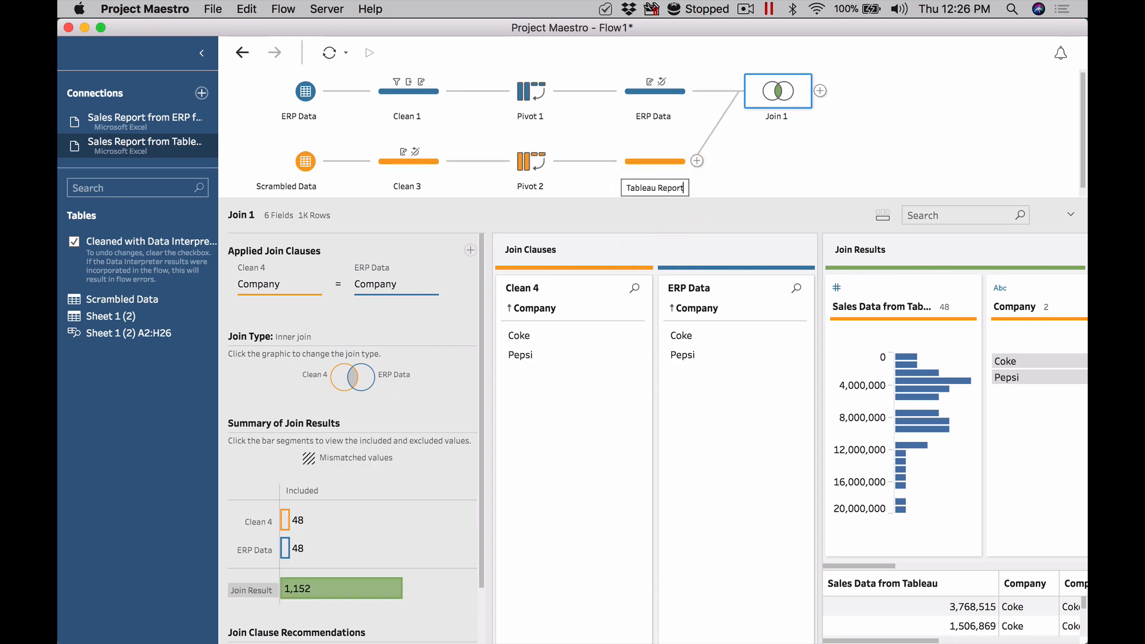
pyautogui.press('Return')
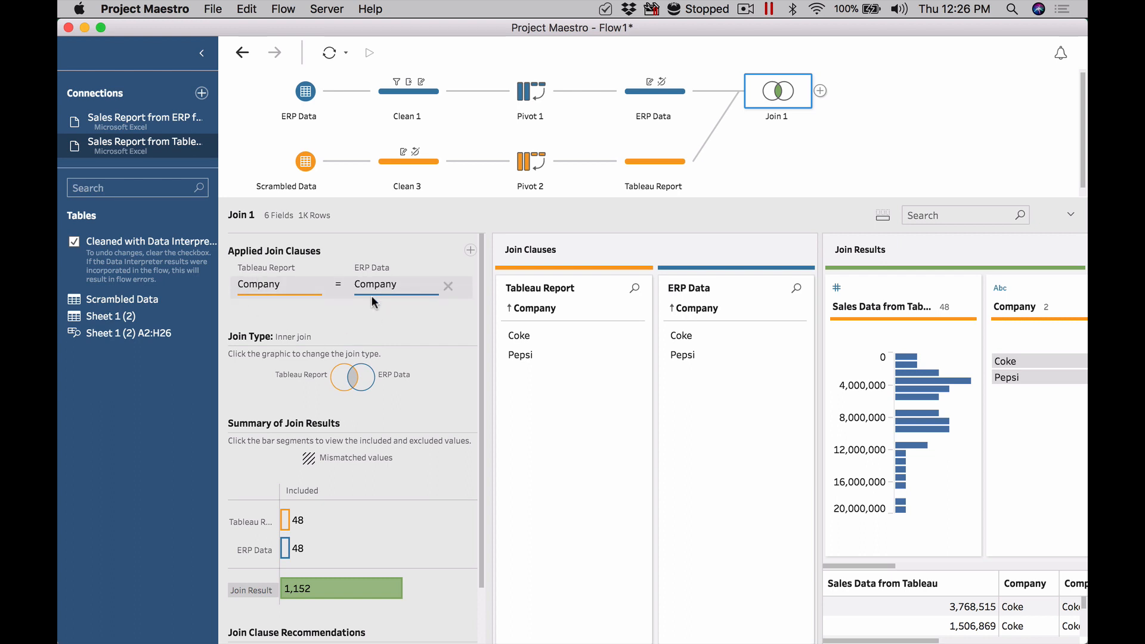
# Remove Join 1 from the flow and join the Tableau Report step onto the ERP Data step instead
pyautogui.rightClick(781, 89)
pyautogui.click(793, 157)
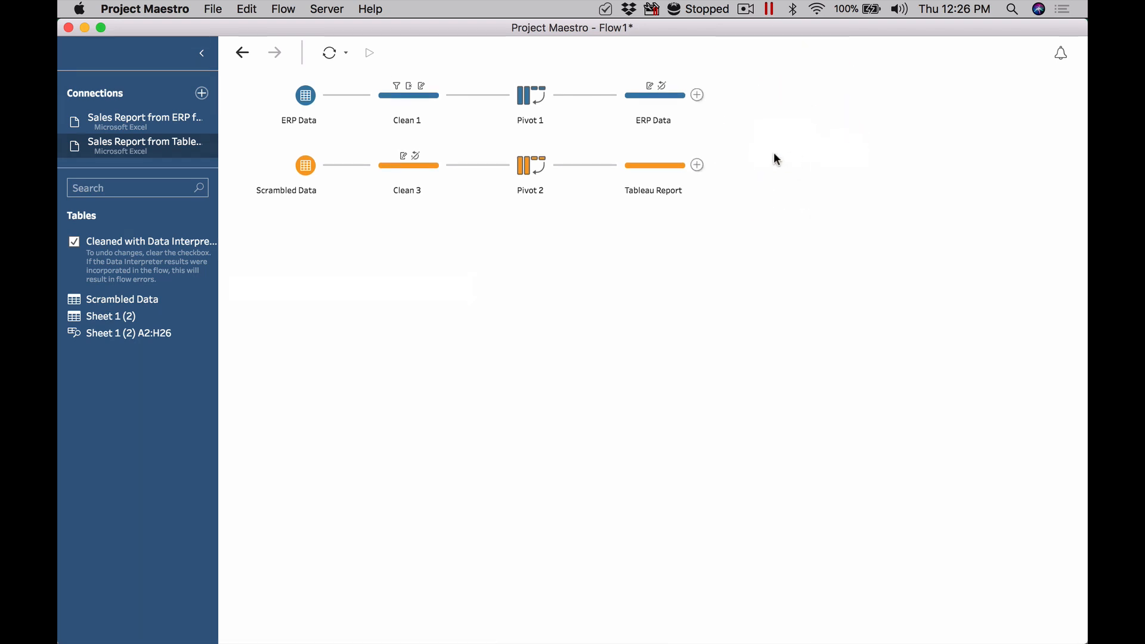
pyautogui.moveTo(655, 164); pyautogui.dragTo(702, 86)
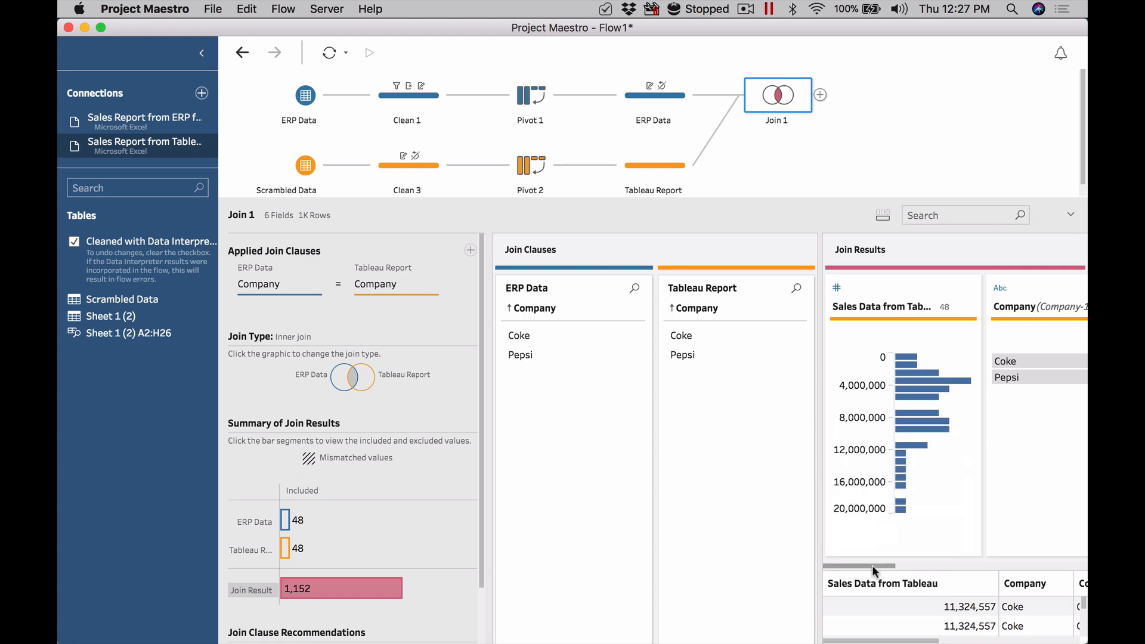
# Examine the join result fields and the included row counts for ERP Data, Tableau Report and the join result
pyautogui.moveTo(821, 455); pyautogui.dragTo(754, 453)
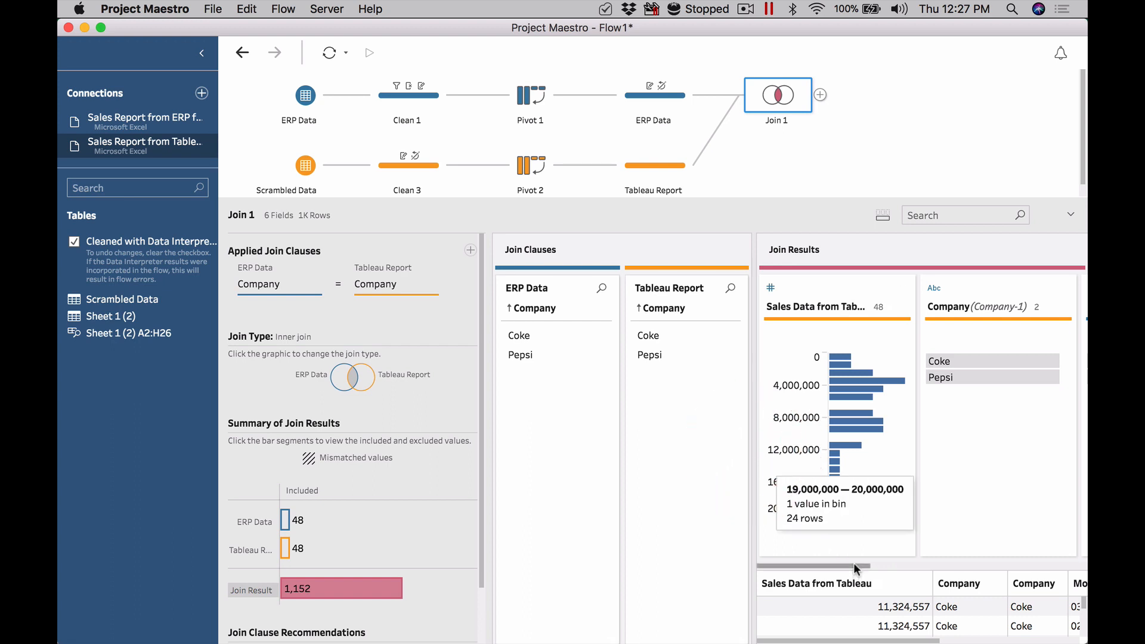
pyautogui.moveTo(853, 564)
pyautogui.mouseDown()
pyautogui.moveTo(1072, 563)
pyautogui.moveTo(844, 563)
pyautogui.mouseUp()
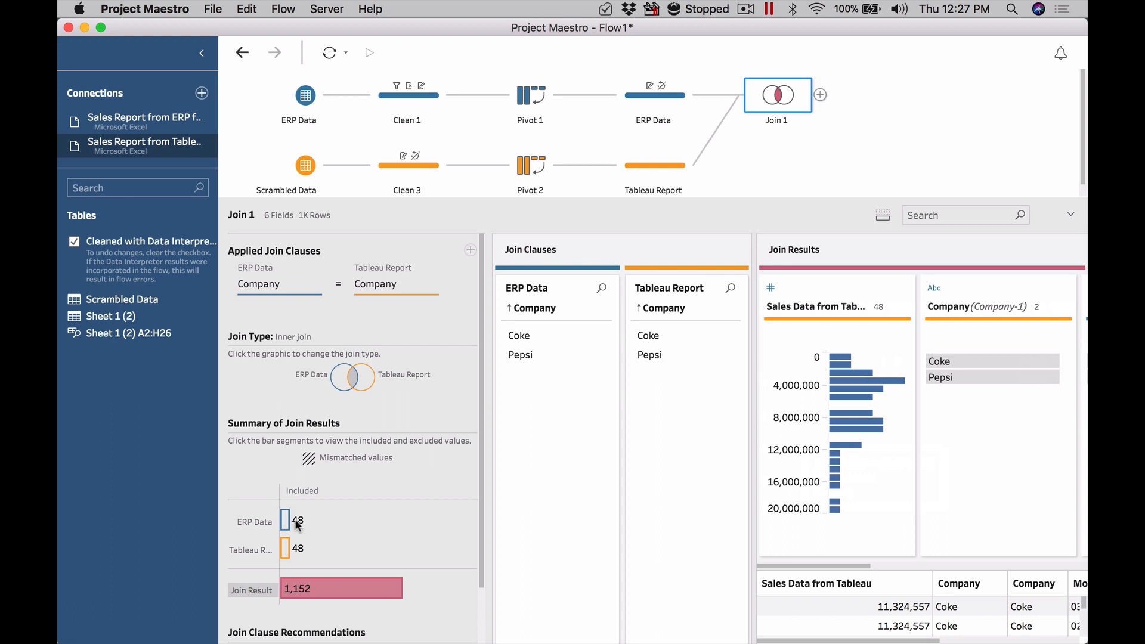
pyautogui.moveTo(285, 517)
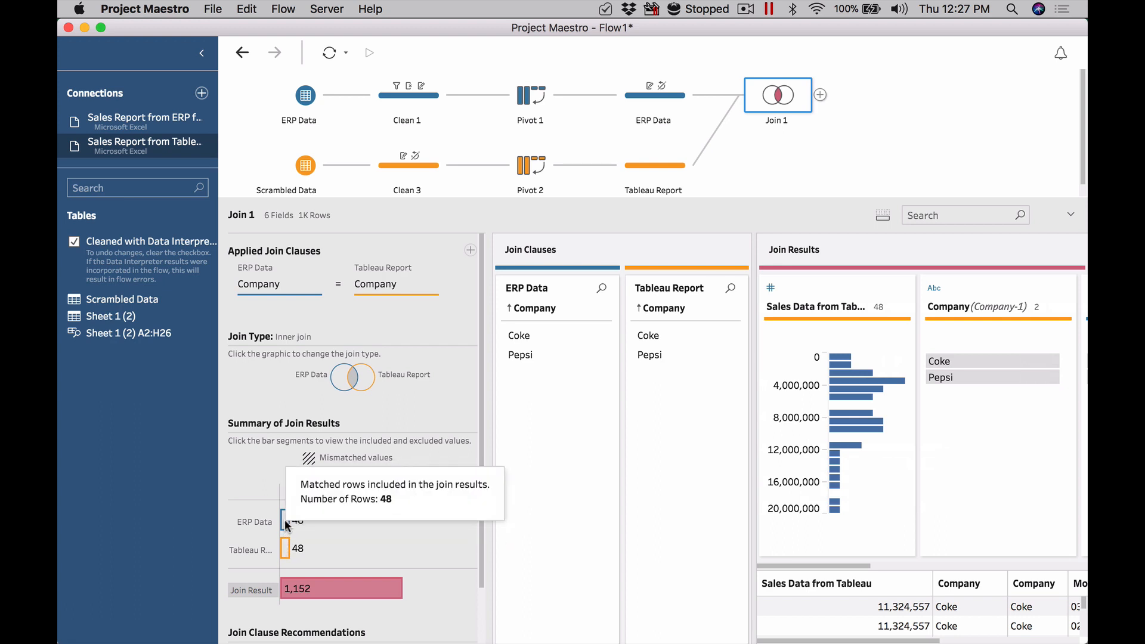
pyautogui.moveTo(287, 557)
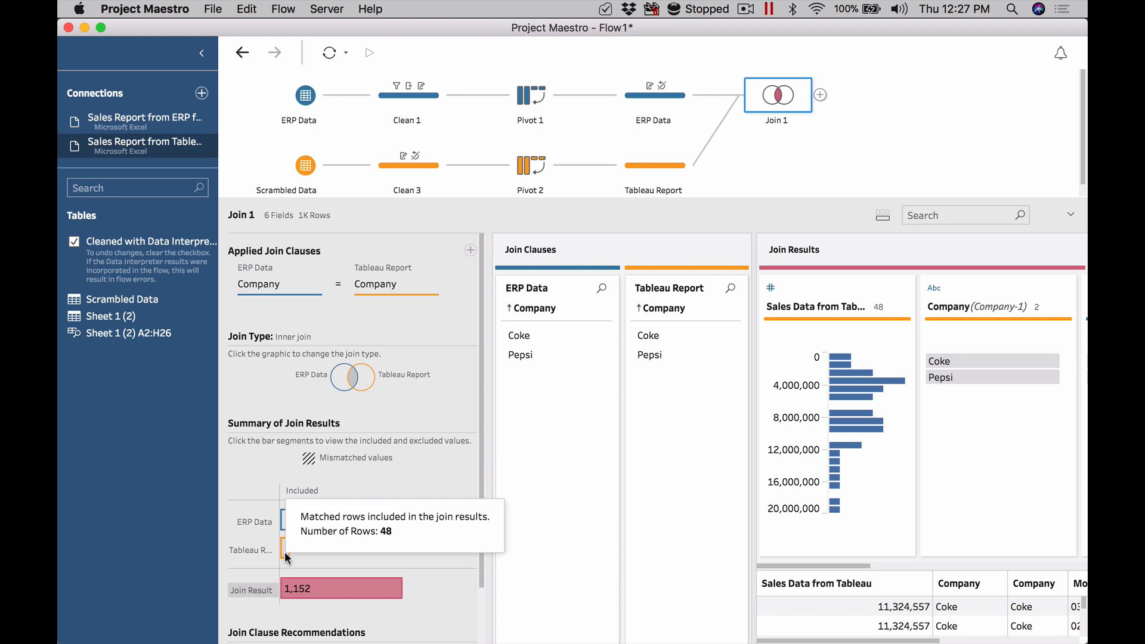
pyautogui.moveTo(314, 588)
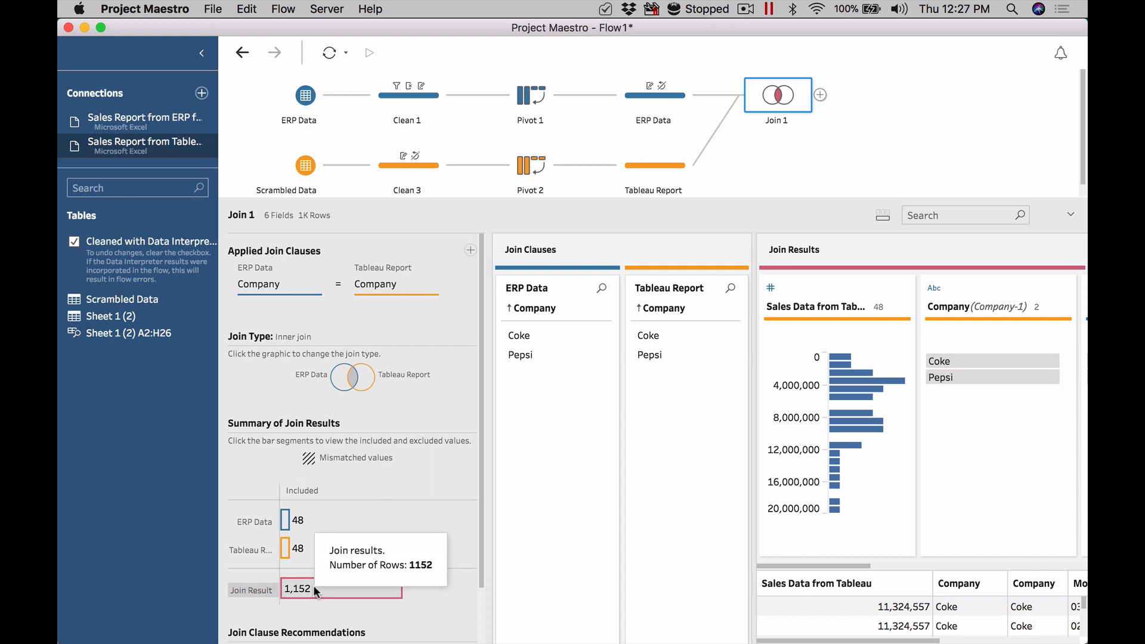
pyautogui.click(313, 585)
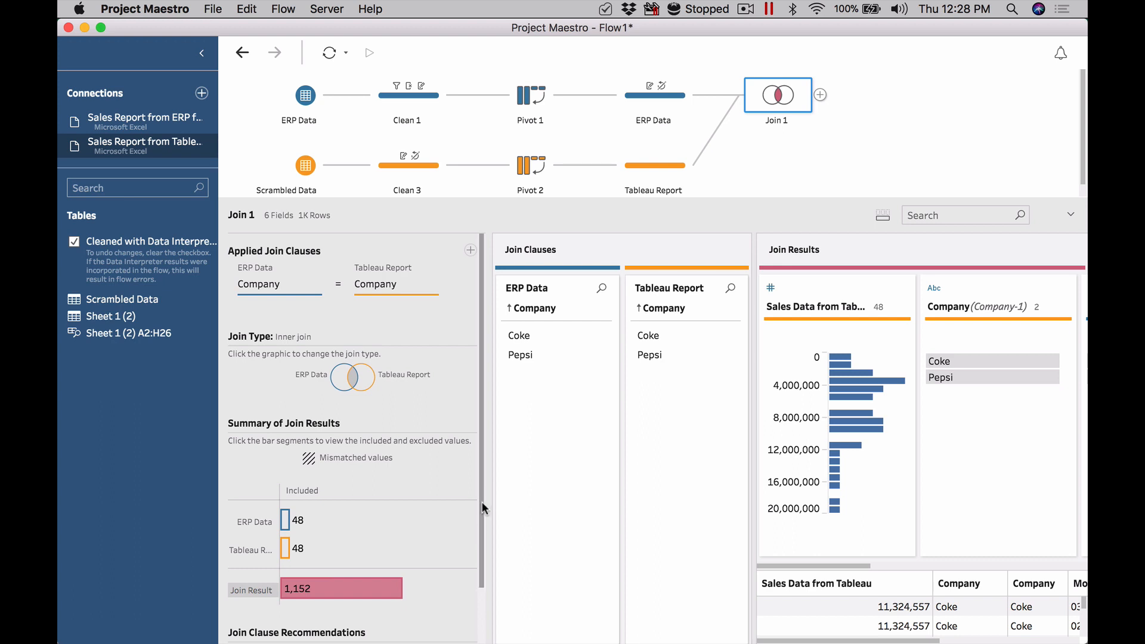
# Add the recommended Month = Month clause to Join 1 and compare the Company and Month values of both sources
pyautogui.moveTo(482, 503); pyautogui.dragTo(482, 575)
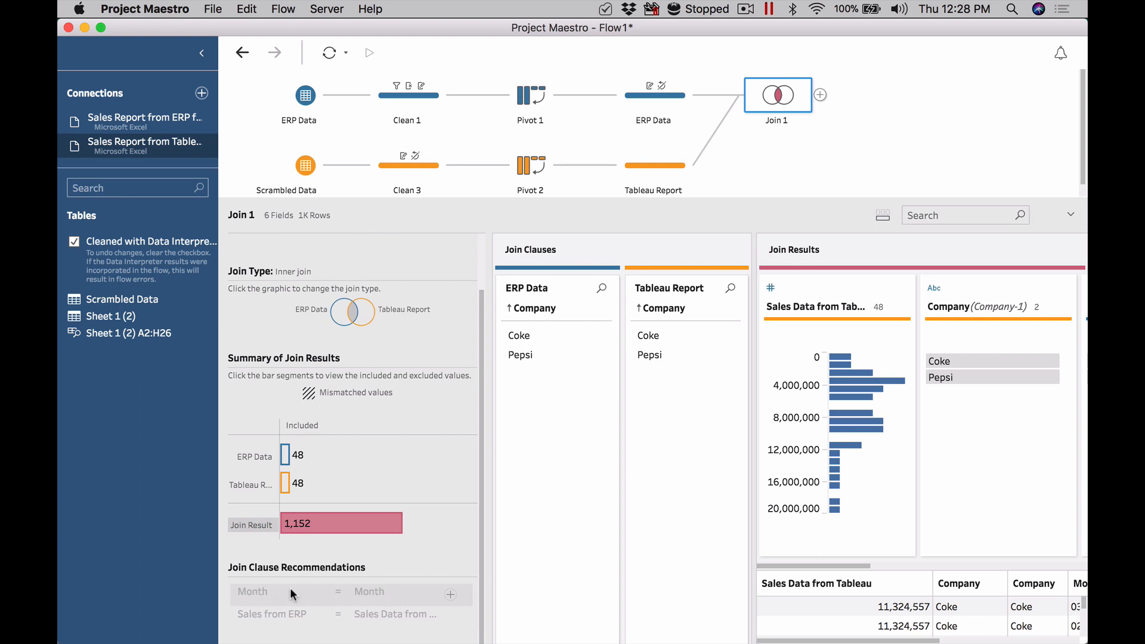
pyautogui.click(450, 596)
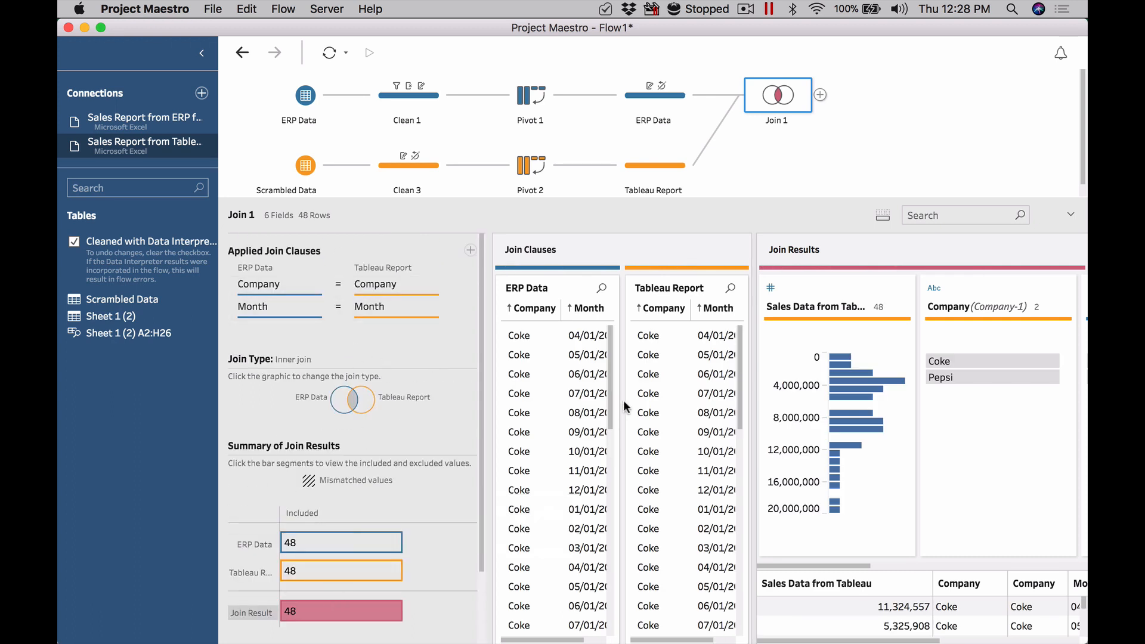
pyautogui.moveTo(755, 370); pyautogui.dragTo(848, 362)
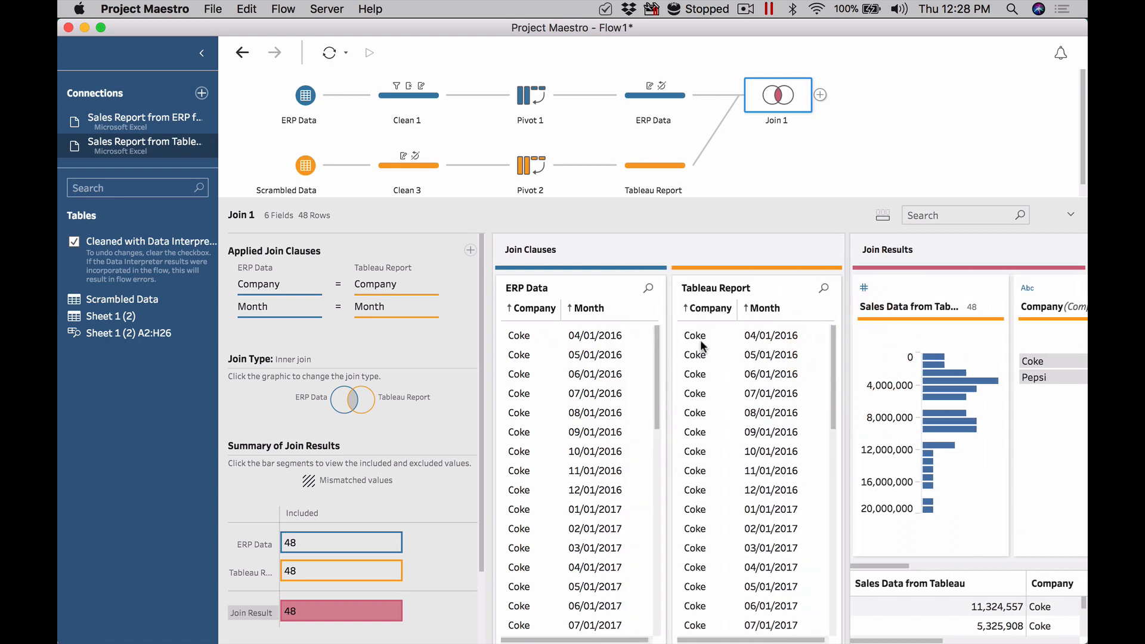
pyautogui.moveTo(656, 350)
pyautogui.mouseDown()
pyautogui.moveTo(652, 549)
pyautogui.moveTo(659, 332)
pyautogui.mouseUp()
pyautogui.moveTo(833, 345)
pyautogui.mouseDown()
pyautogui.moveTo(834, 411)
pyautogui.moveTo(827, 328)
pyautogui.mouseUp()
pyautogui.moveTo(322, 540)
pyautogui.moveTo(911, 641)
pyautogui.mouseDown()
pyautogui.moveTo(949, 638)
pyautogui.moveTo(904, 636)
pyautogui.mouseUp()
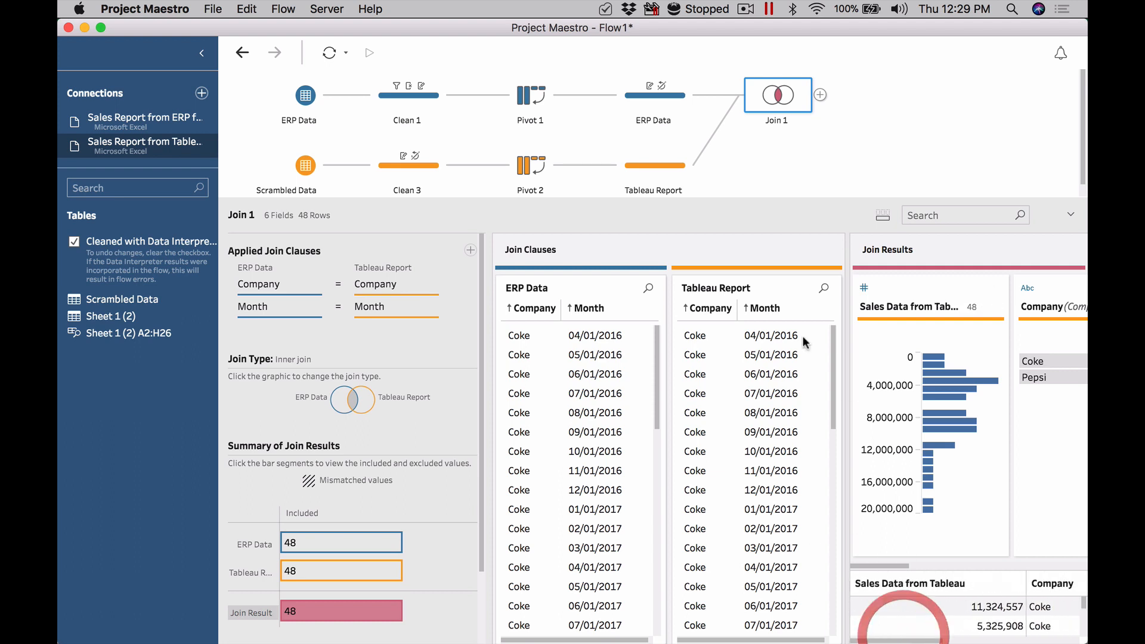
# Add a cleaning step after Join 1 and collapse its list of changes
pyautogui.click(820, 95)
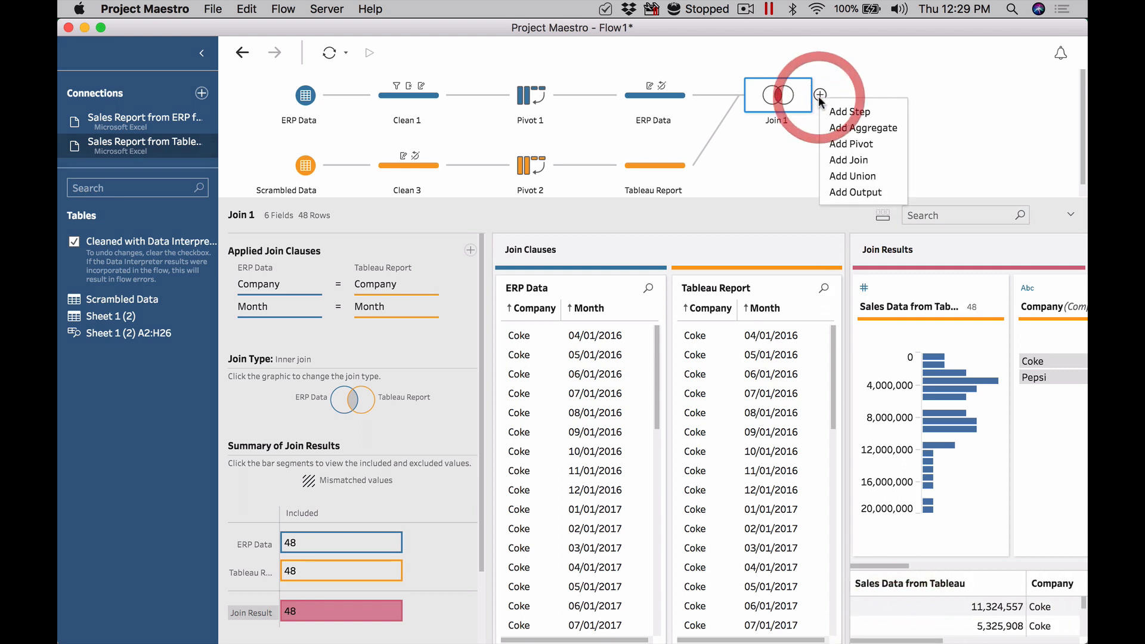
pyautogui.click(848, 110)
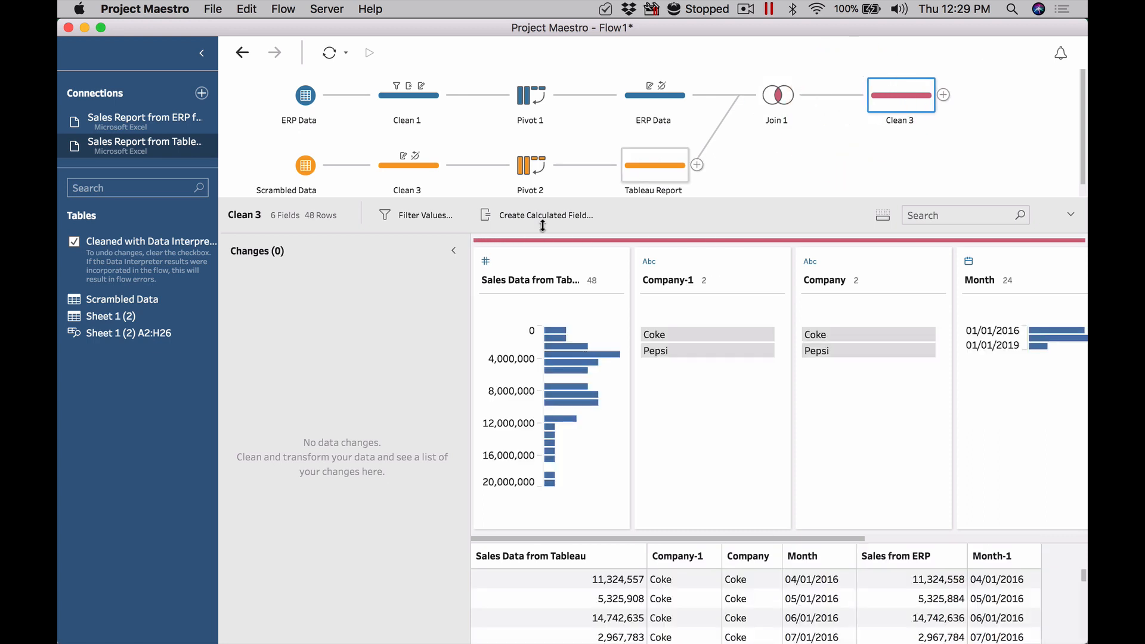
pyautogui.click(454, 251)
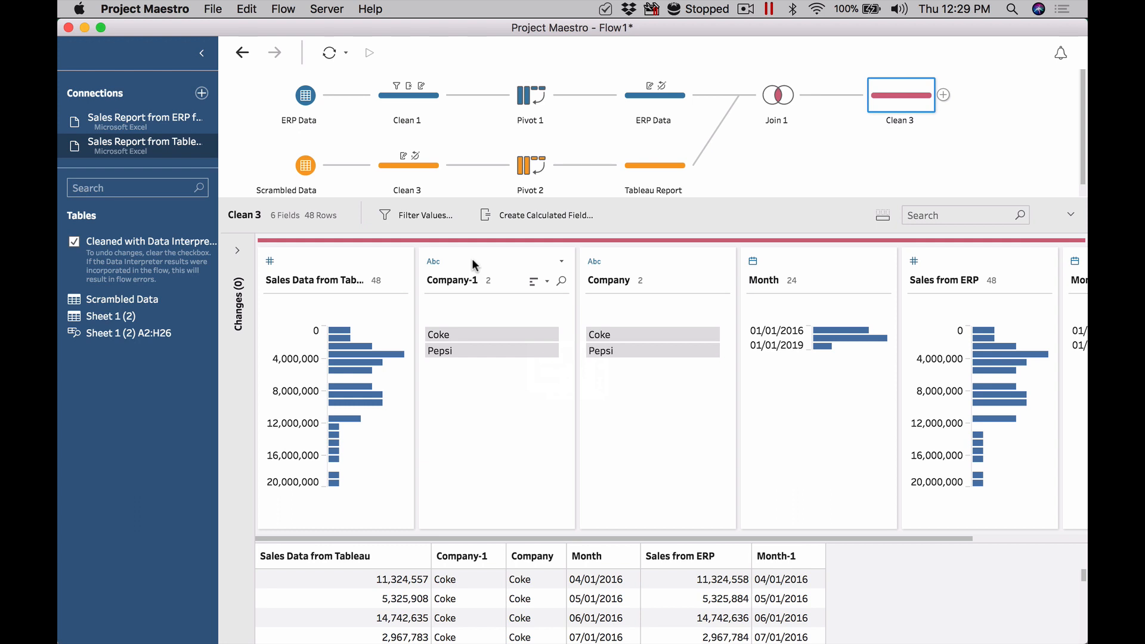
# Remove the duplicate Month-1 and Company-1 fields from the cleaning step after Join 1
pyautogui.moveTo(905, 537); pyautogui.dragTo(1028, 531)
pyautogui.click(971, 261)
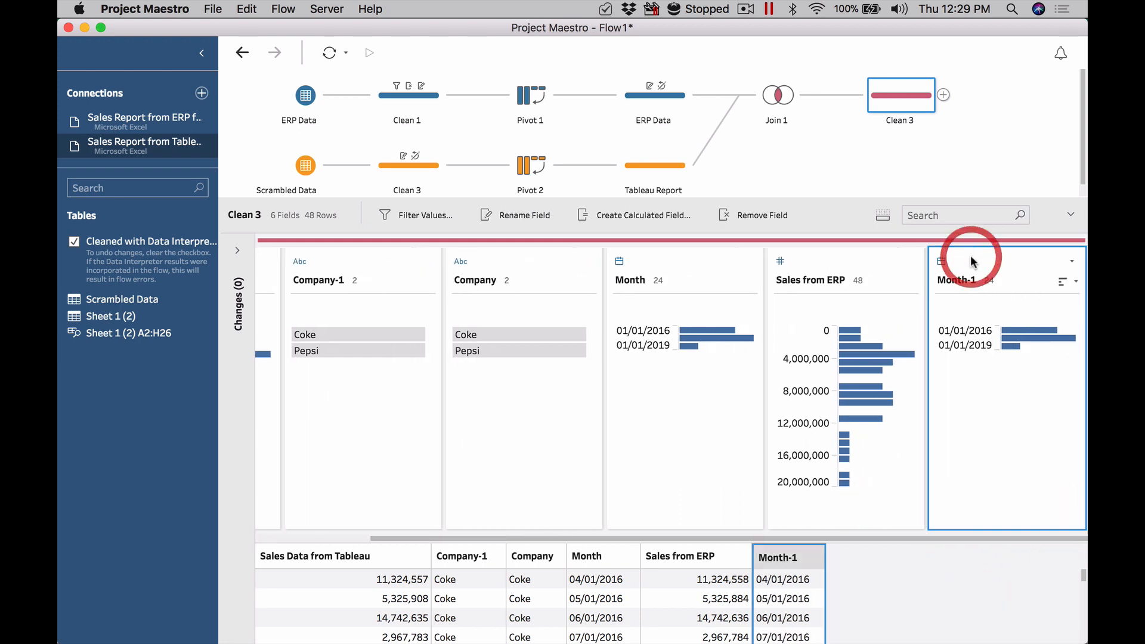
pyautogui.rightClick(971, 261)
pyautogui.click(906, 466)
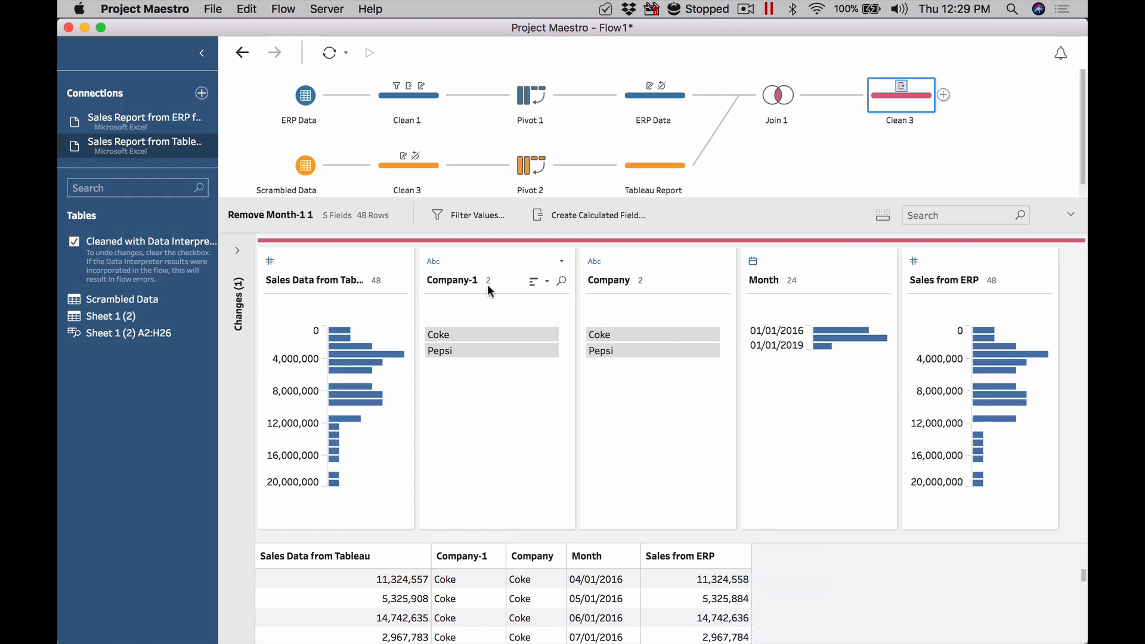
pyautogui.click(490, 257)
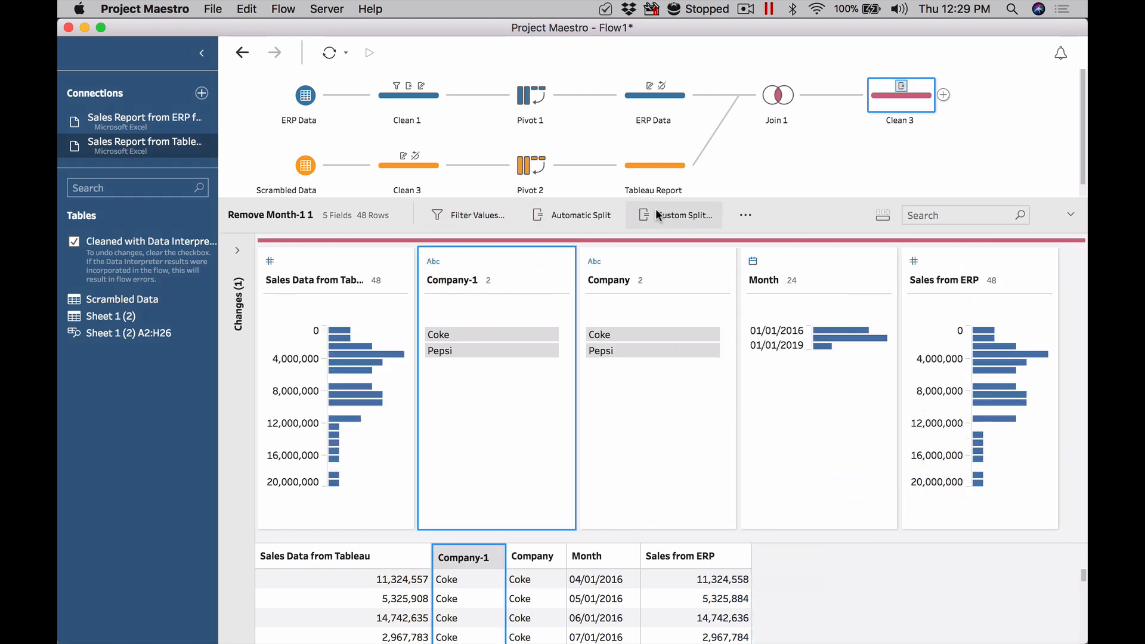
pyautogui.rightClick(492, 260)
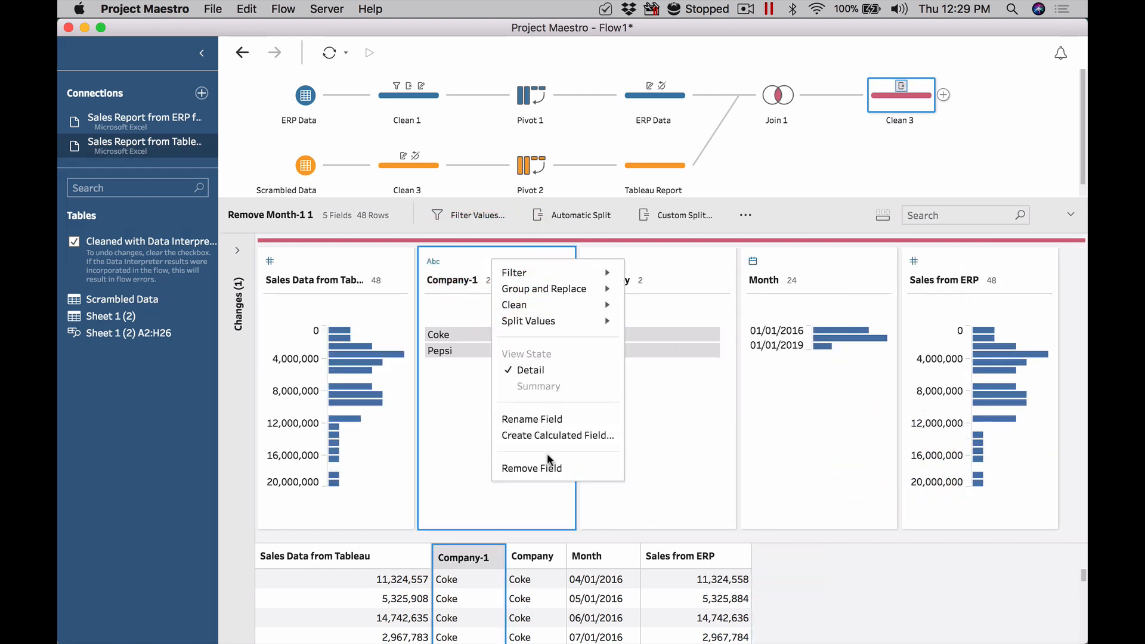
pyautogui.click(551, 471)
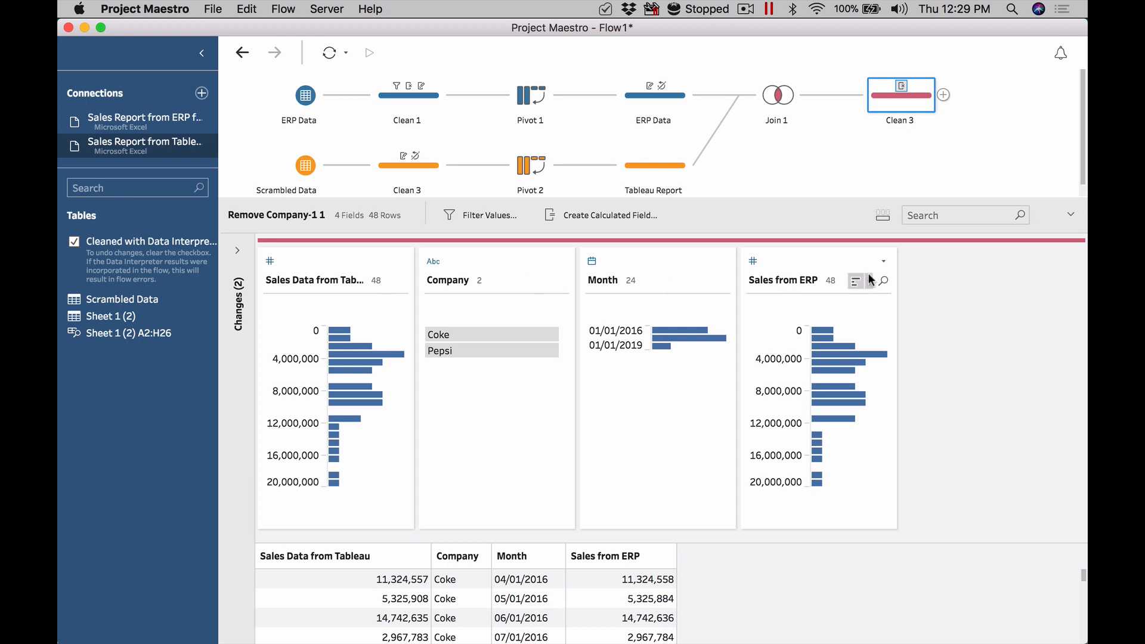
# Move Sales Data from Tableau after Sales from ERP, and highlight the rows for Coke and for the 01/01/2016 month bin
pyautogui.moveTo(328, 265); pyautogui.dragTo(900, 276)
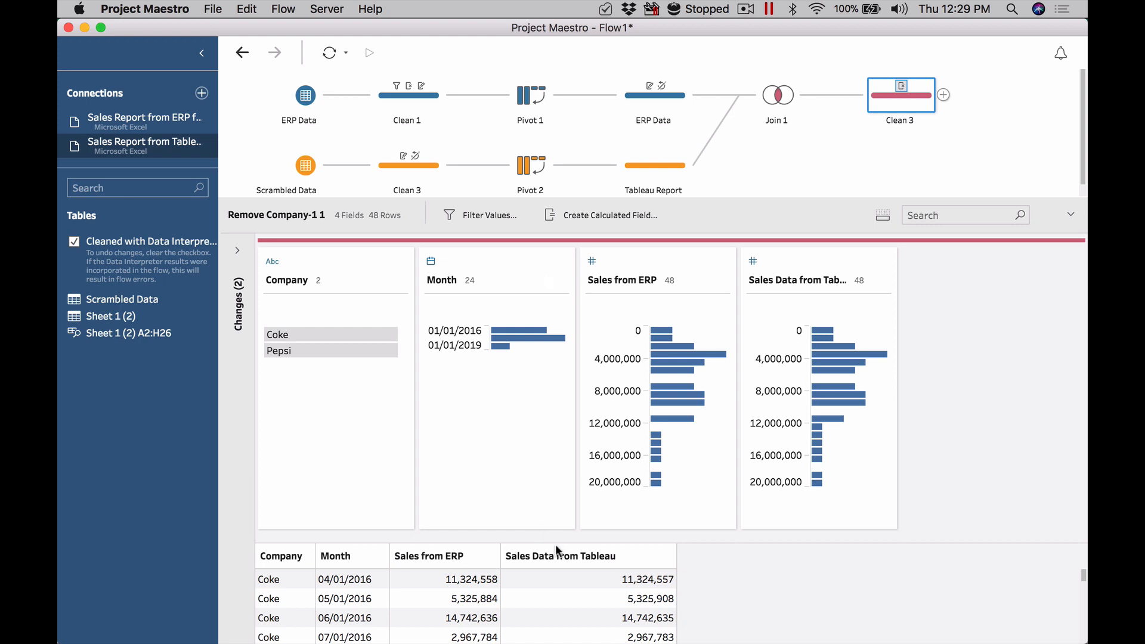
pyautogui.click(337, 332)
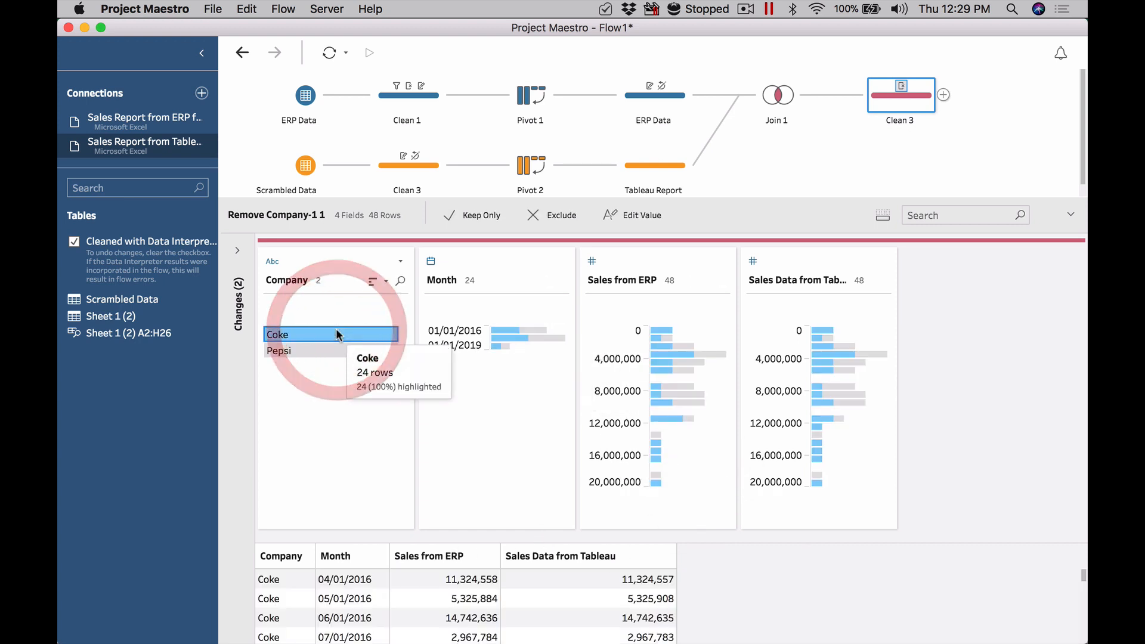
pyautogui.click(503, 330)
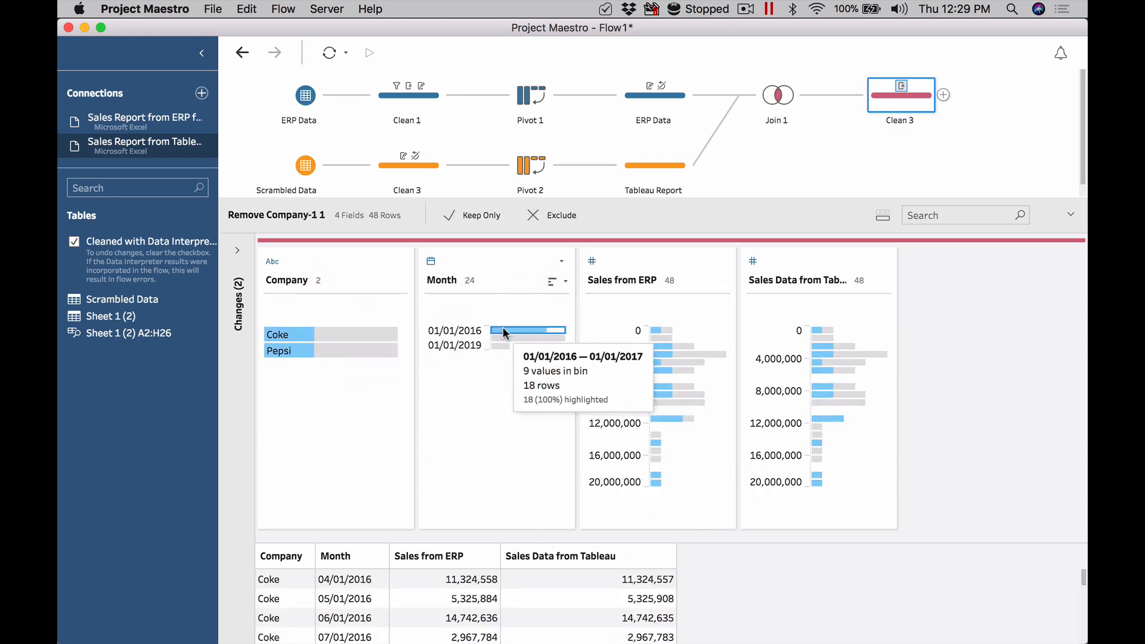
# Highlight the rows in the 0–1,000,000 and 5,000,000–6,000,000 bins of Sales from ERP in turn, and clear the highlight
pyautogui.click(670, 331)
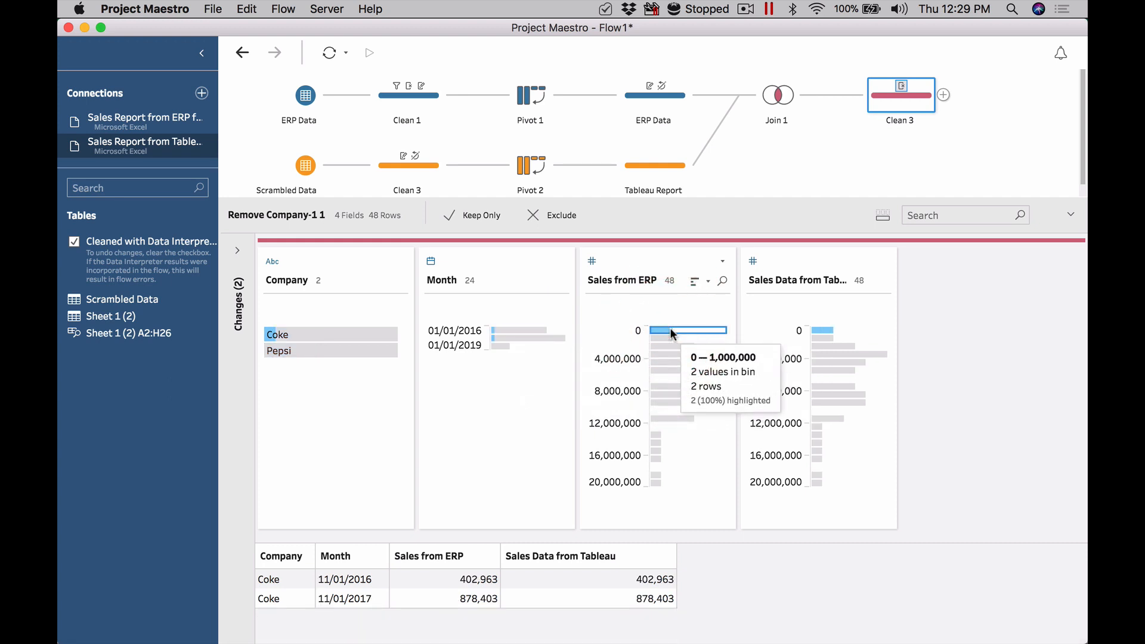
pyautogui.click(667, 371)
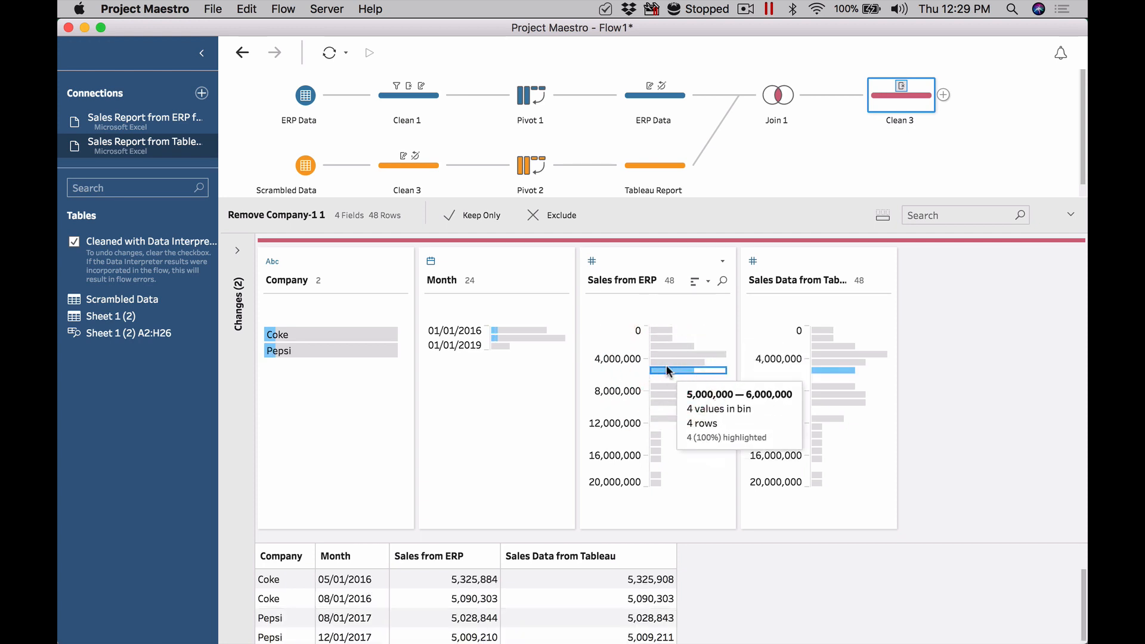
pyautogui.click(667, 367)
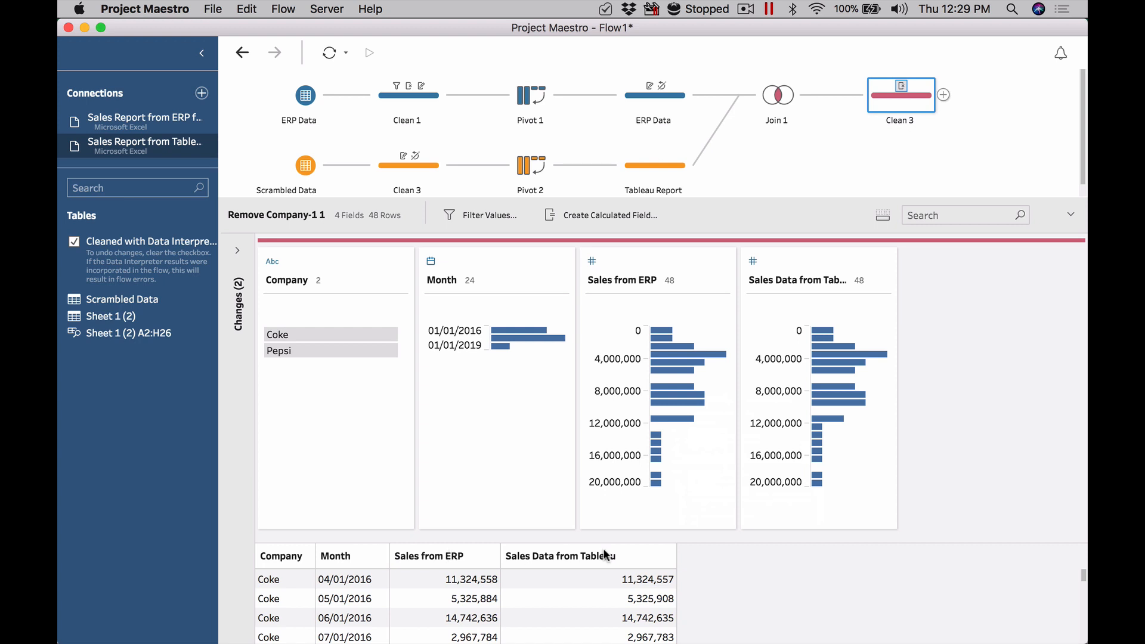
# Add a calculated field named Diff with the formula [Sales from ERP] - [Sales Data from Tableau] and save it
pyautogui.click(790, 264)
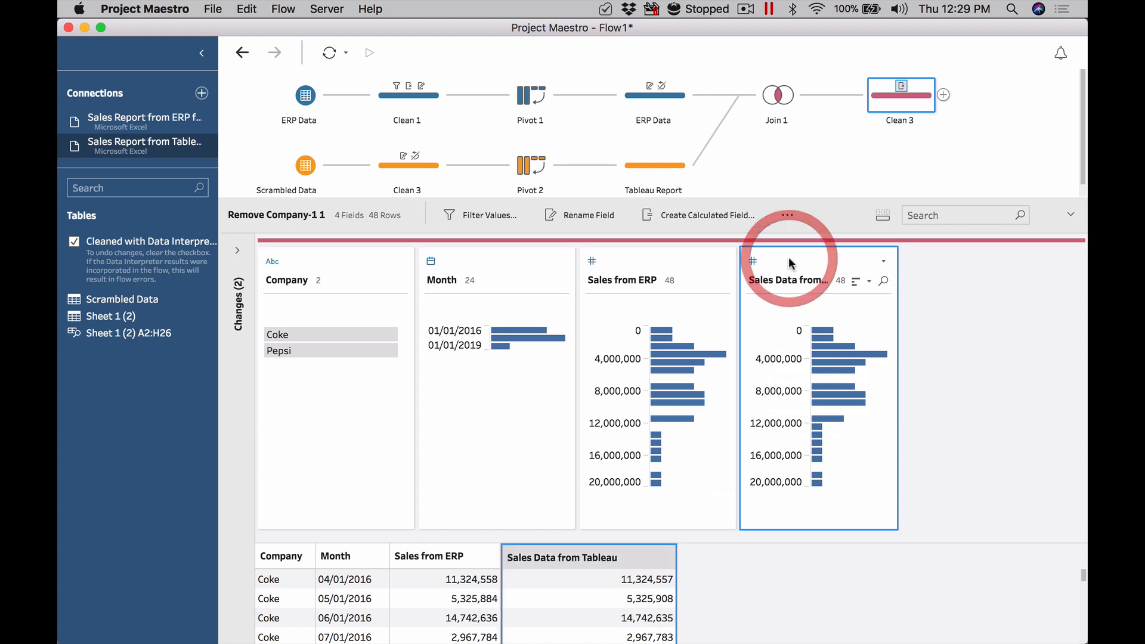
pyautogui.click(699, 256)
pyautogui.click(698, 215)
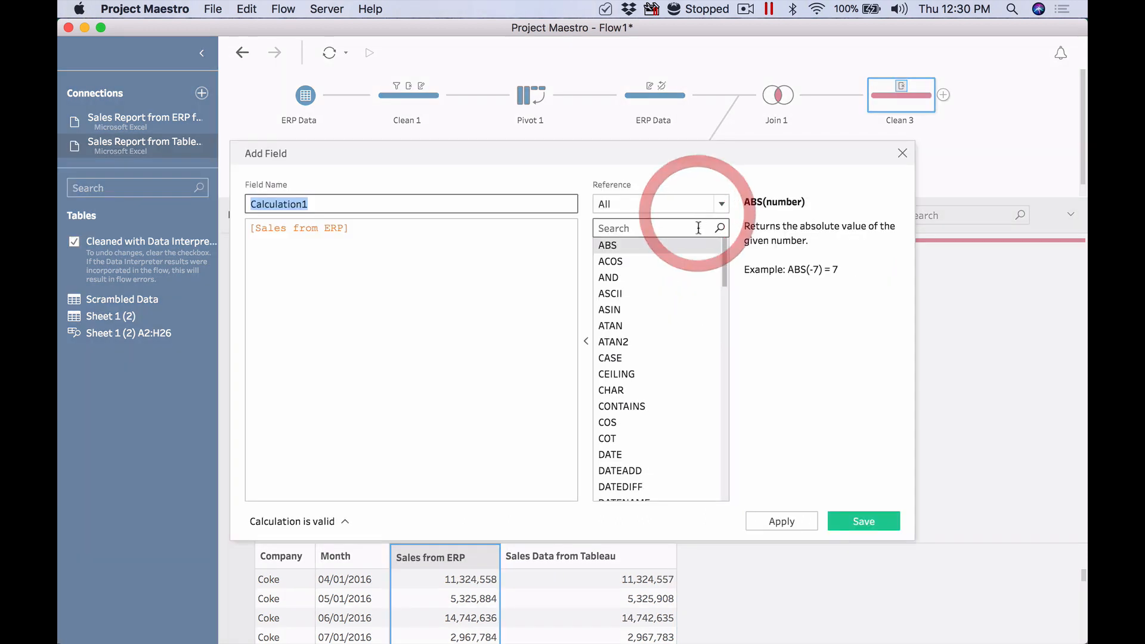
pyautogui.write('Dif')
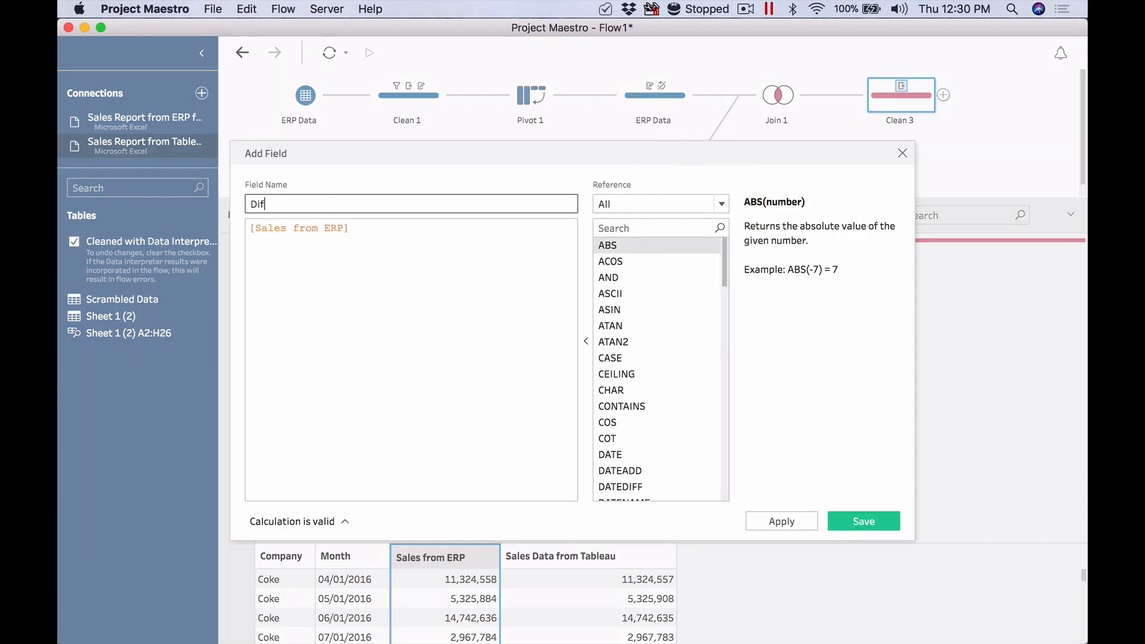
pyautogui.write(' sale')
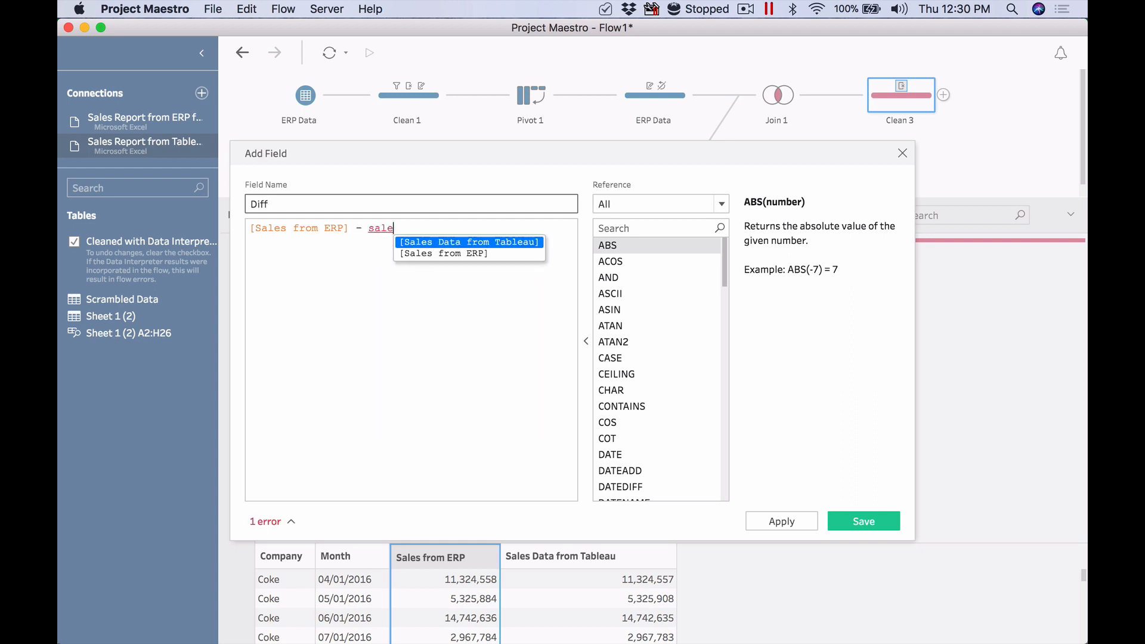
pyautogui.press('Down')
pyautogui.press('Up')
pyautogui.press('Return')
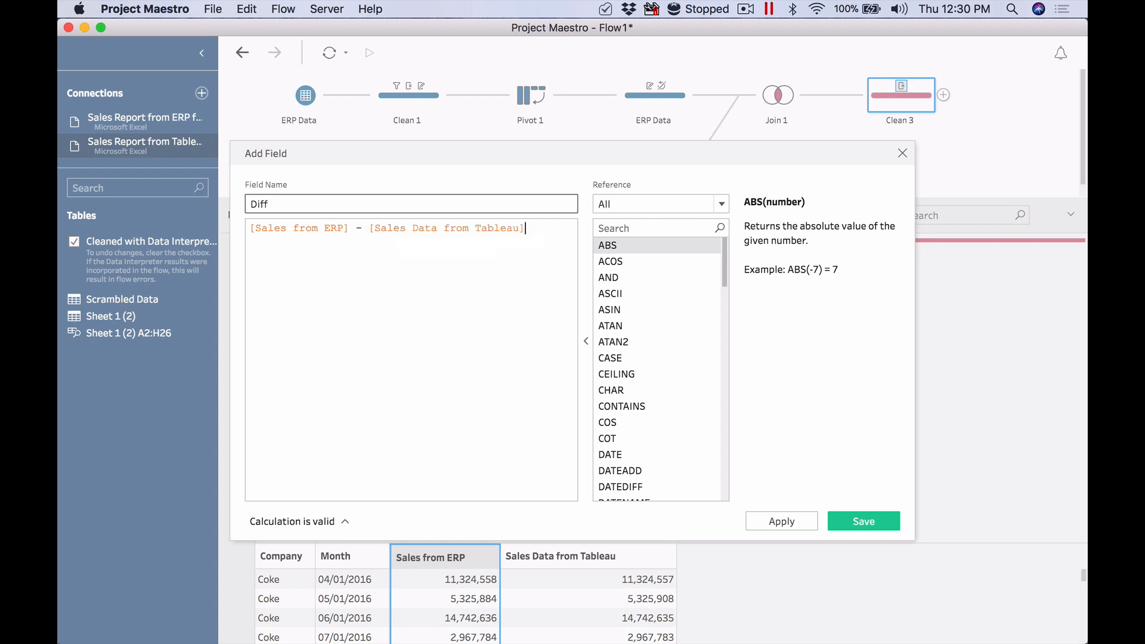
pyautogui.click(796, 522)
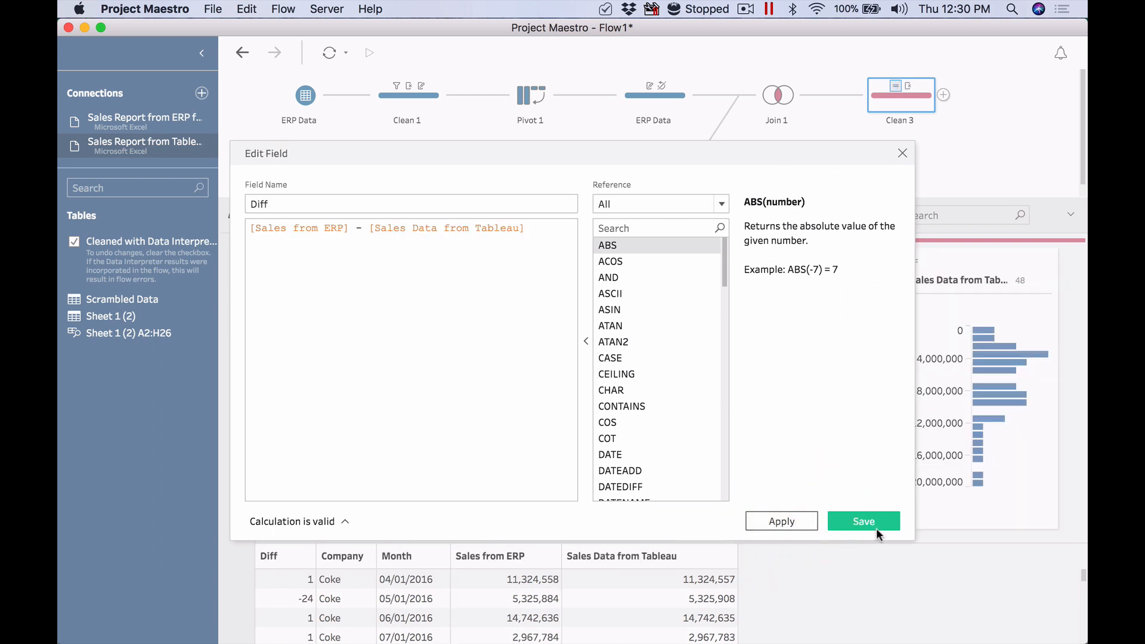
pyautogui.moveTo(743, 152); pyautogui.dragTo(619, 177)
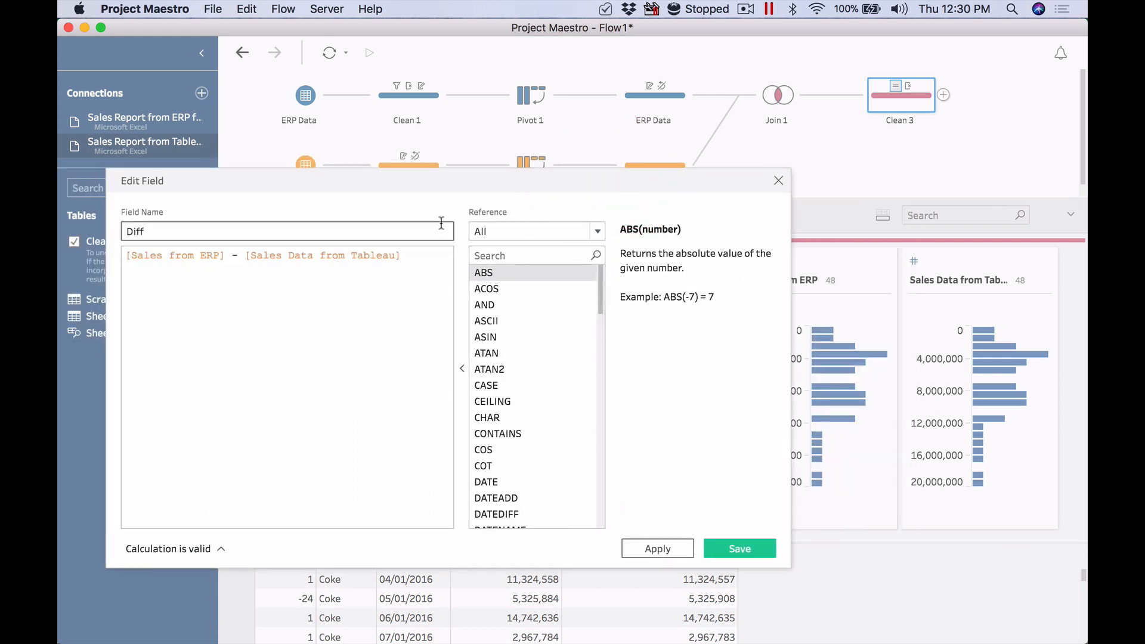
pyautogui.moveTo(431, 177); pyautogui.dragTo(596, 134)
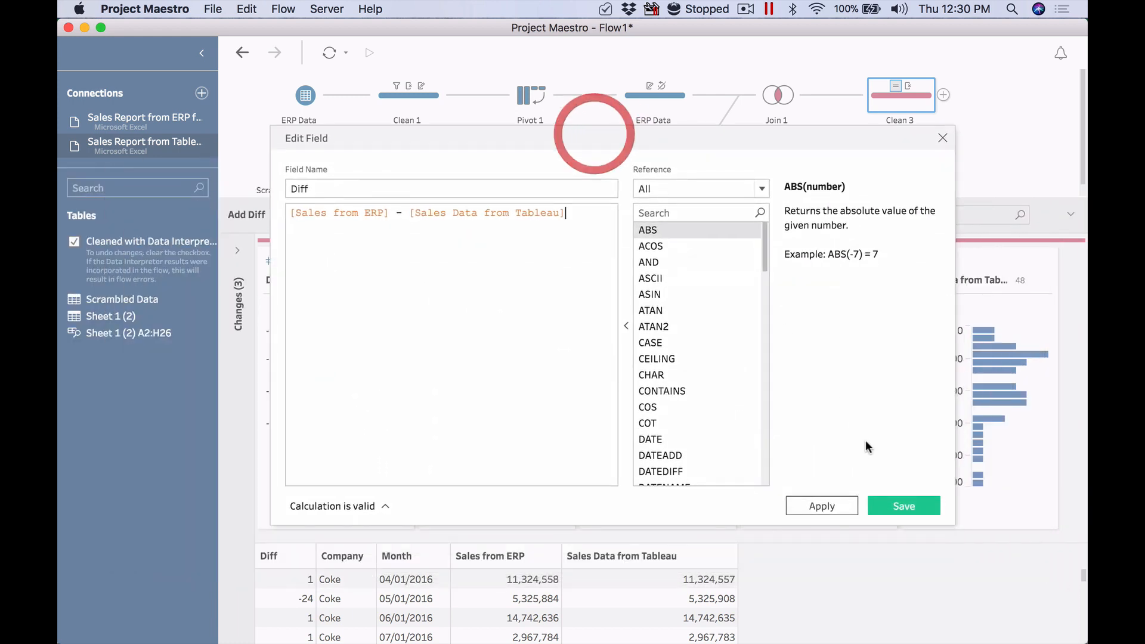
pyautogui.click(905, 507)
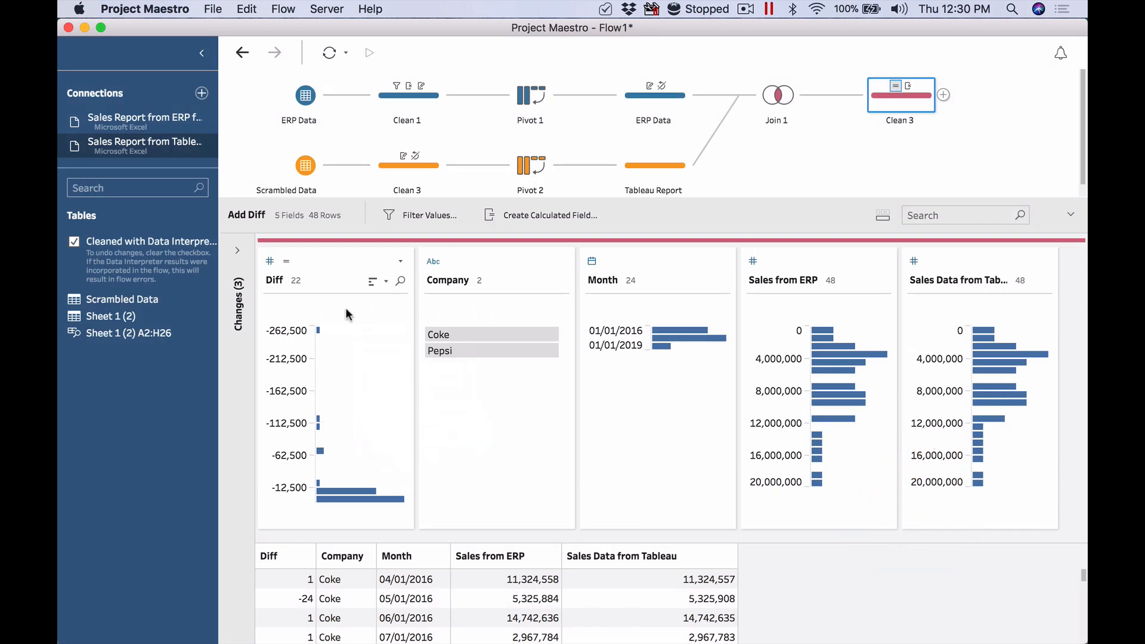
# Inspect the Diff distribution by highlighting its lowest bin, -262,500 to -250,000, and the bin at -212,500, and clear the highlight
pyautogui.moveTo(350, 486)
pyautogui.moveTo(318, 332)
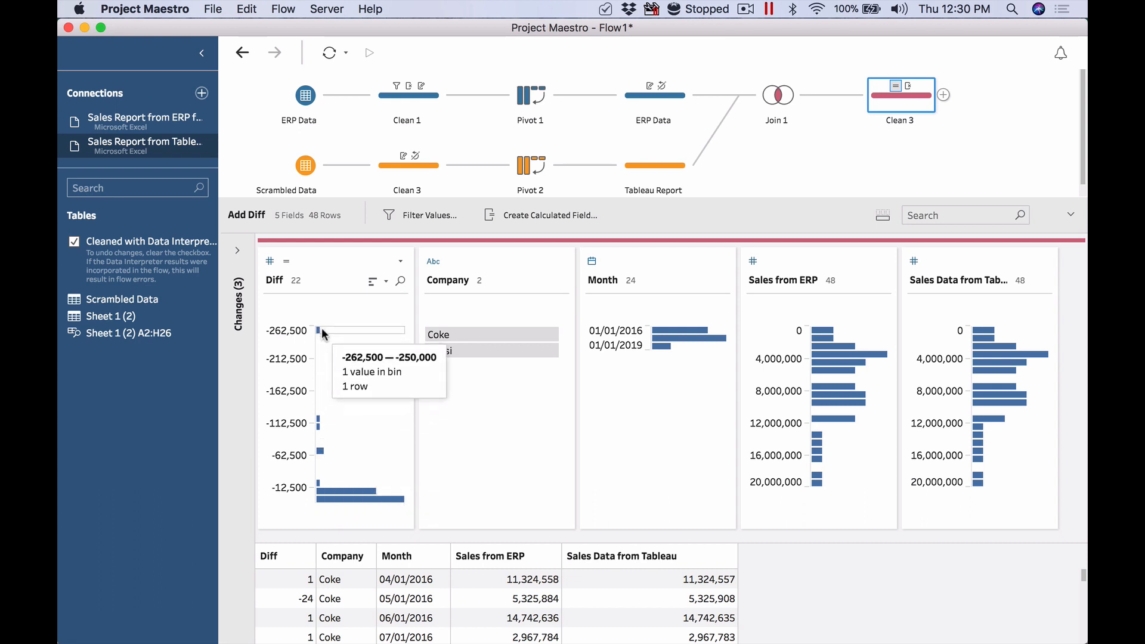
pyautogui.click(320, 330)
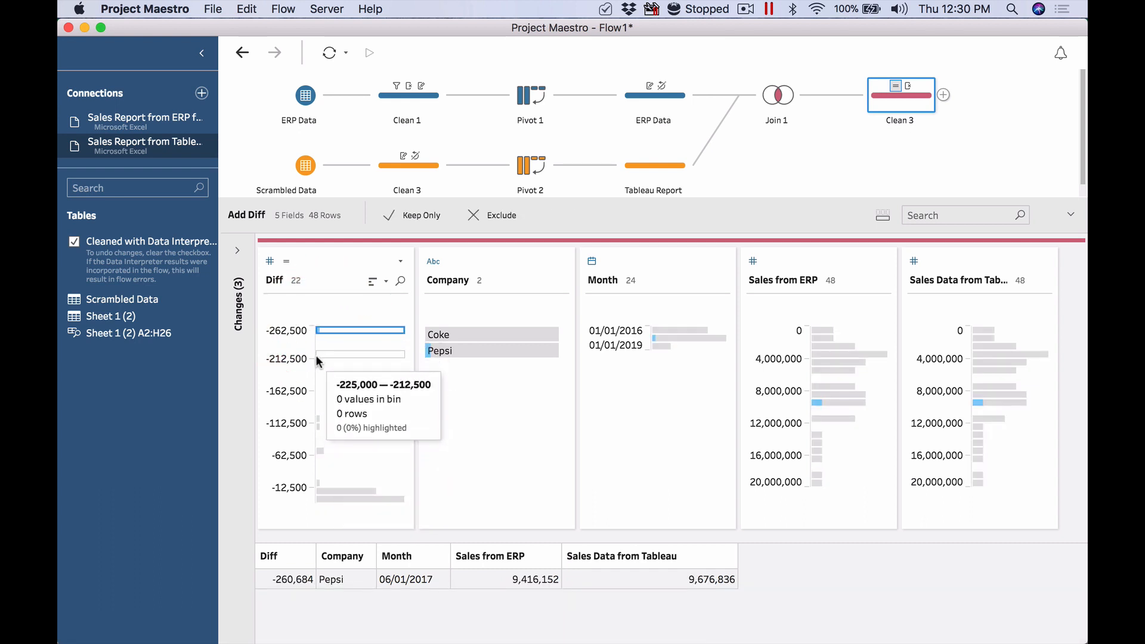
pyautogui.click(319, 357)
pyautogui.click(320, 360)
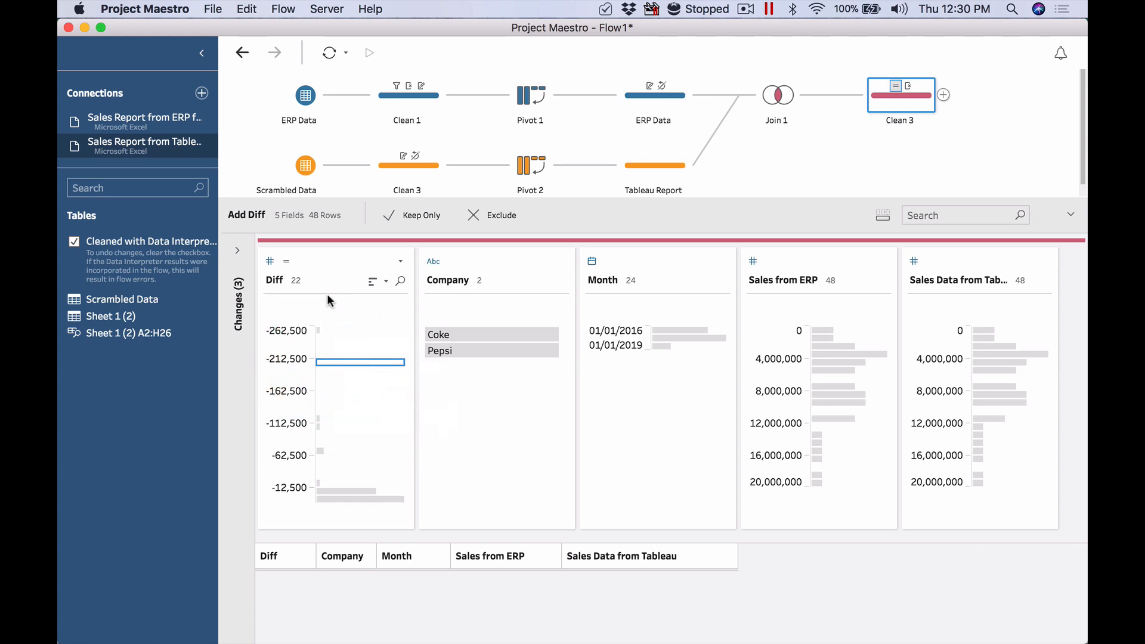
pyautogui.click(320, 331)
pyautogui.click(319, 332)
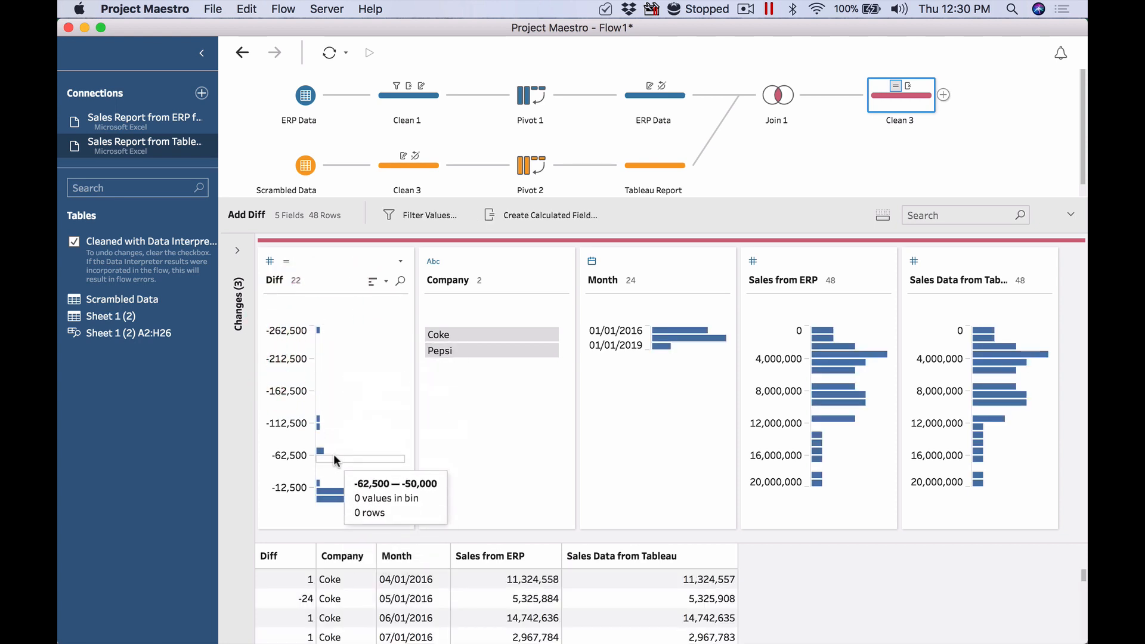
# Switch the Diff field to the Detail view state and highlight the rows with differences of 0 and 1
pyautogui.rightClick(330, 279)
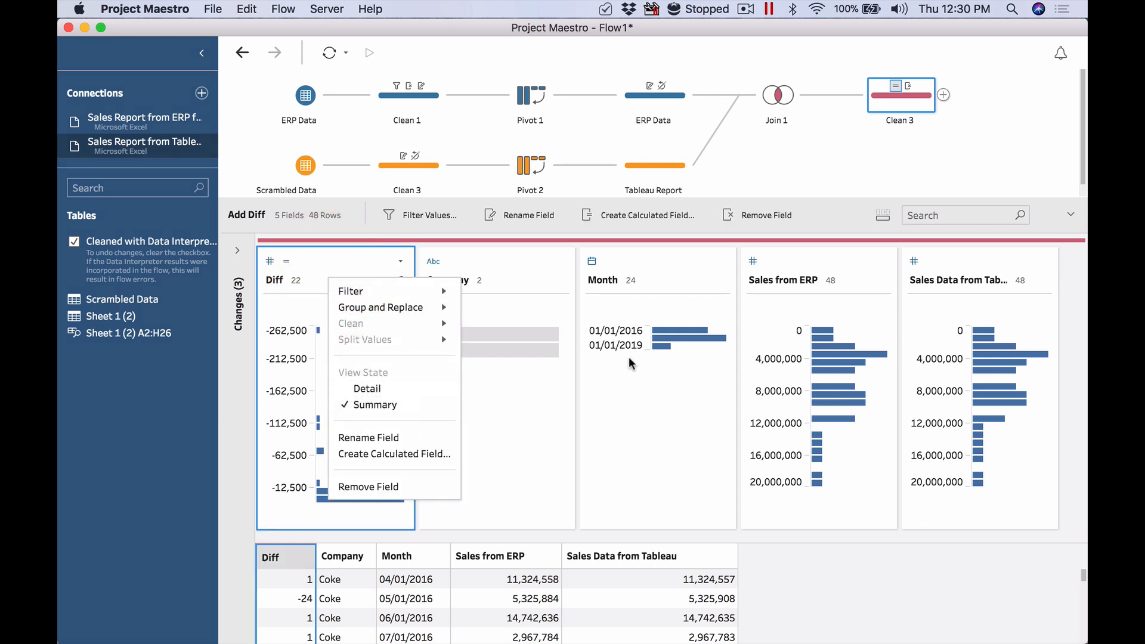
pyautogui.click(367, 389)
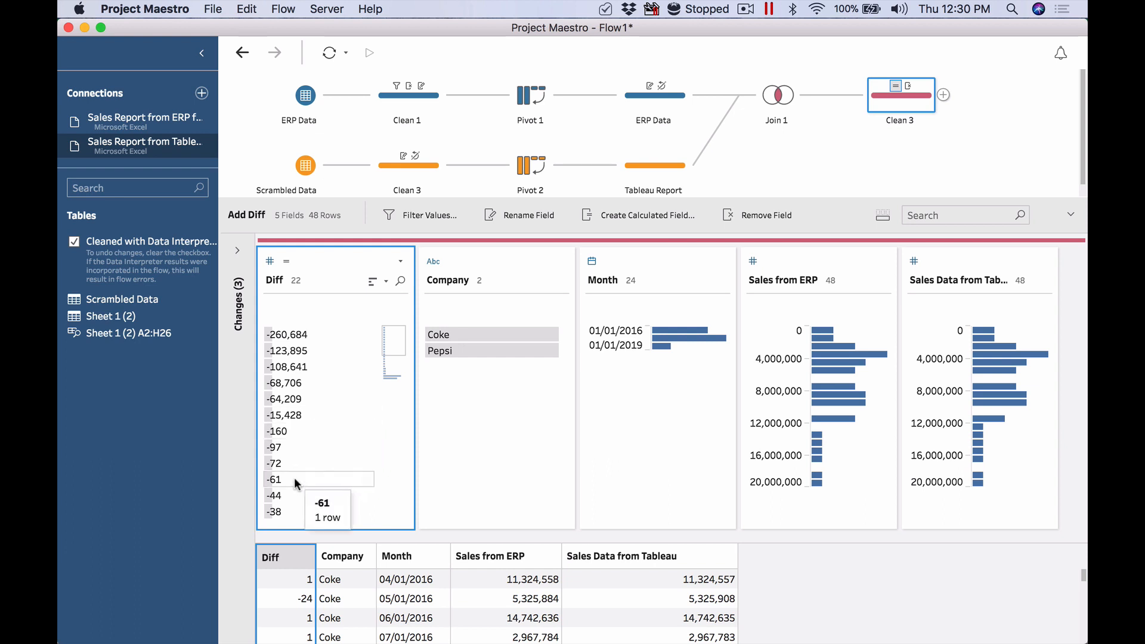
pyautogui.scroll(-5, 298, 478)
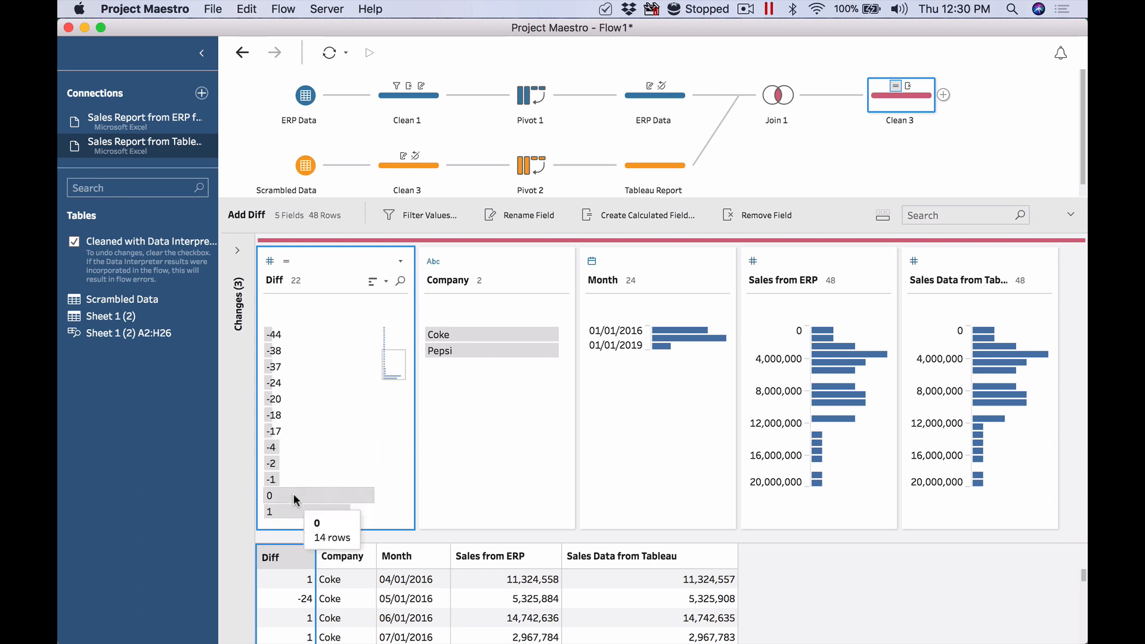
pyautogui.click(293, 495)
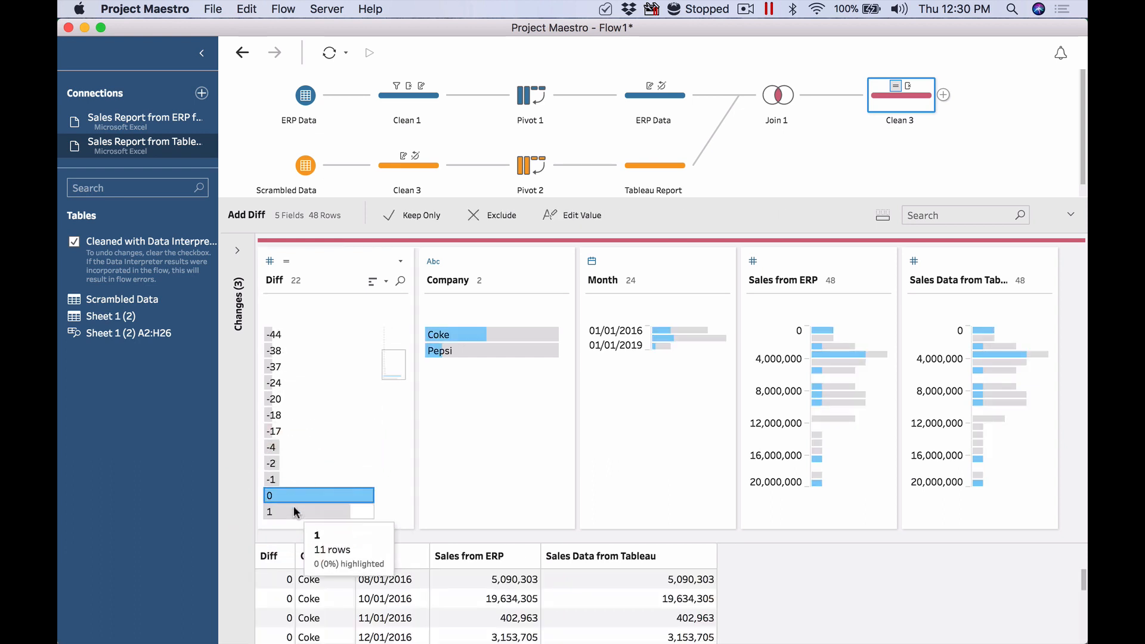
pyautogui.click(294, 510)
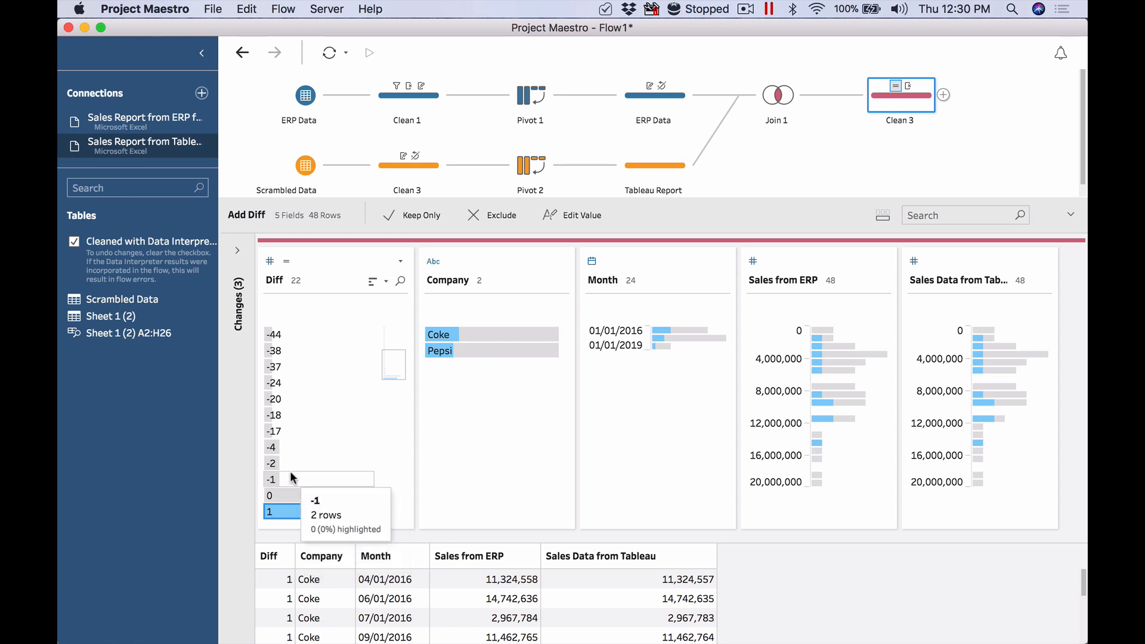
# Highlight the rows with Diff values -4, -38, -64,209 and -260,684 in turn, and clear the highlight
pyautogui.click(291, 447)
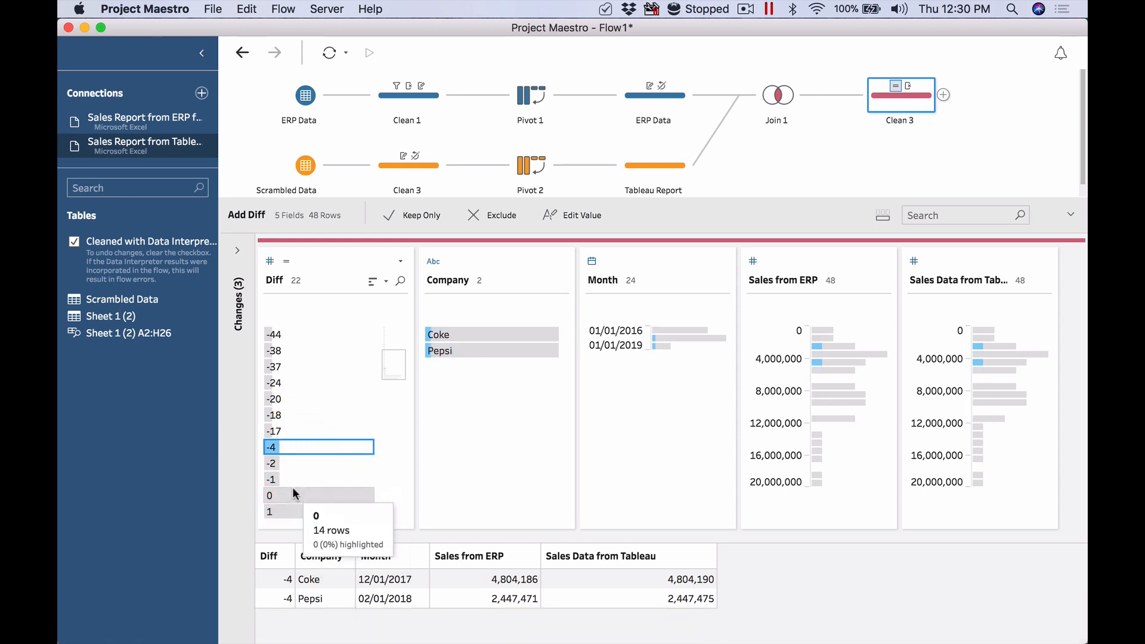
pyautogui.click(289, 351)
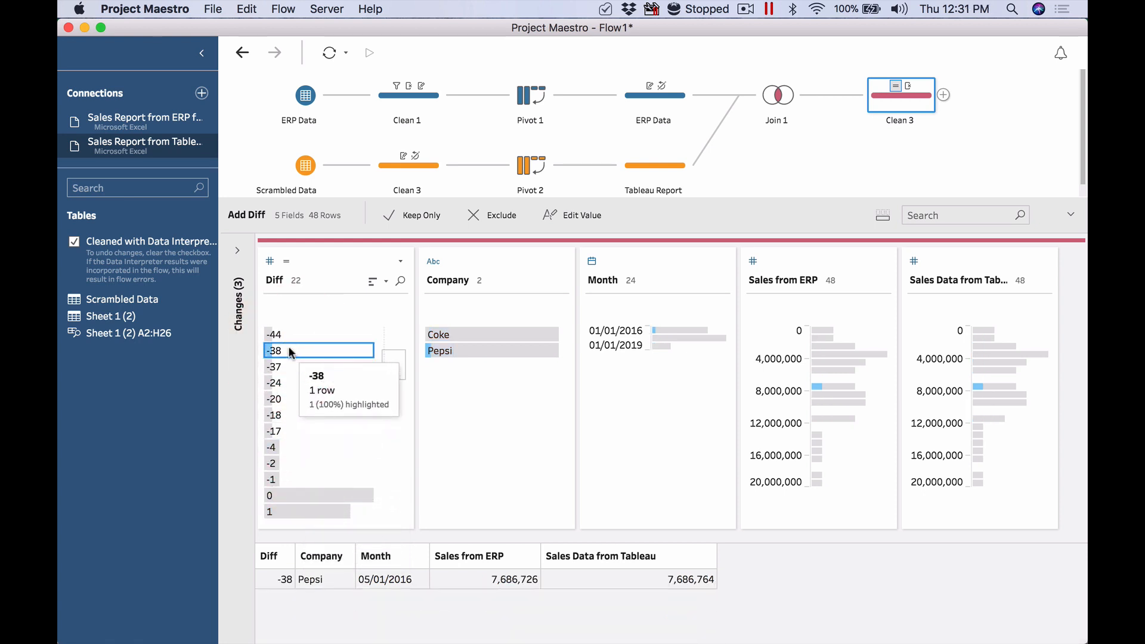
pyautogui.scroll(3, 290, 352)
pyautogui.click(294, 334)
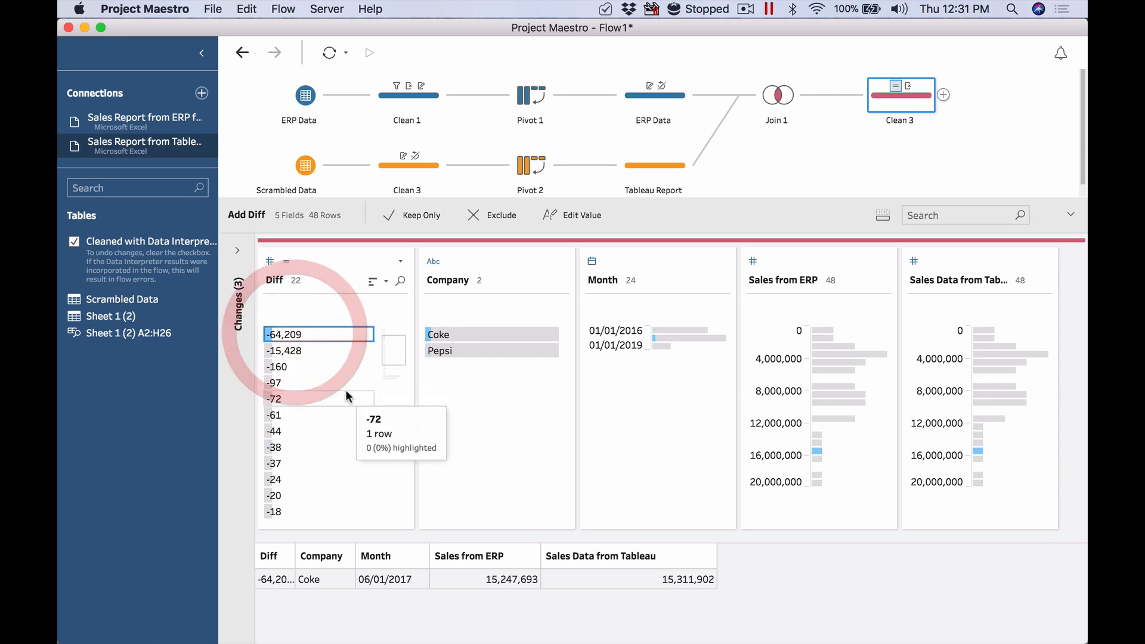
pyautogui.scroll(3, 301, 388)
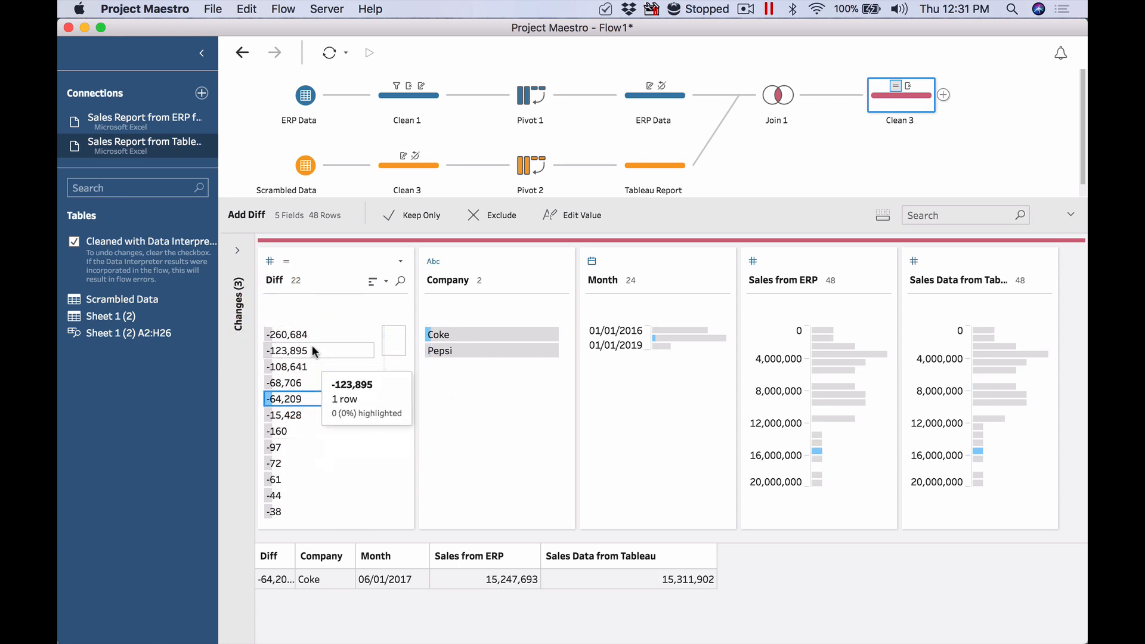
pyautogui.click(313, 337)
pyautogui.click(311, 334)
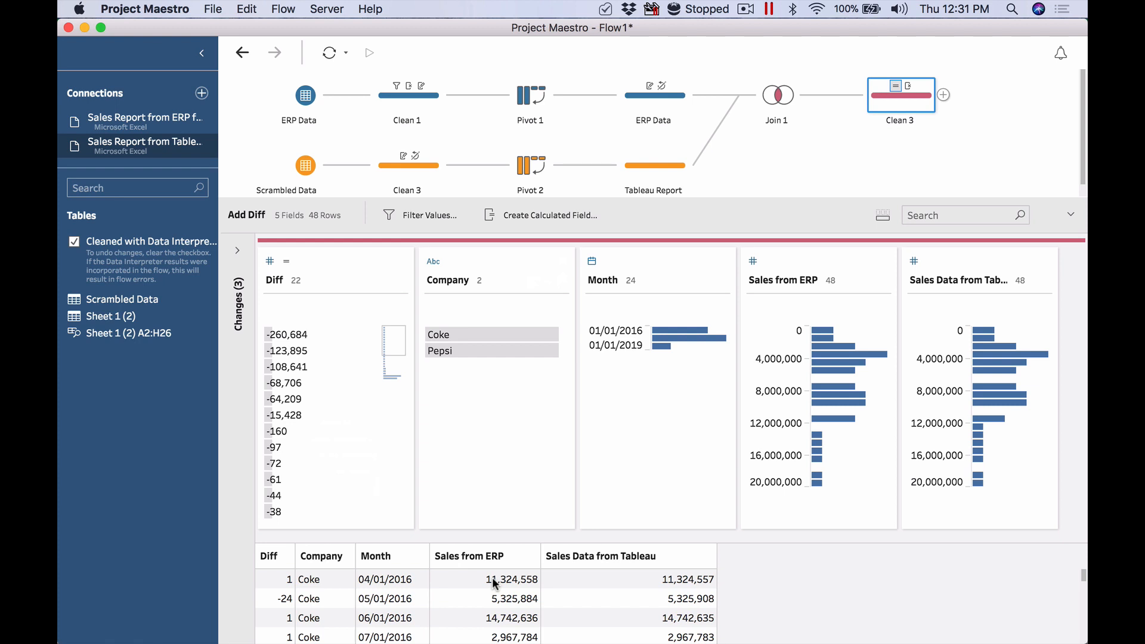
# Add an output step after the final cleaning step, Clean 3, and bring it fully into the flow view
pyautogui.click(943, 97)
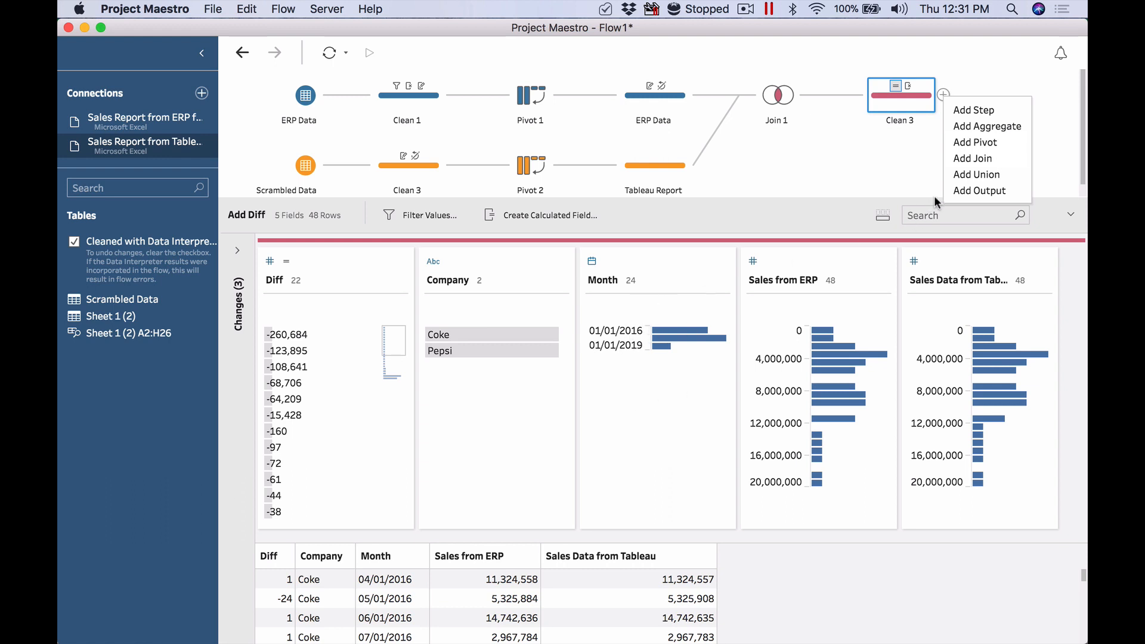
pyautogui.click(969, 190)
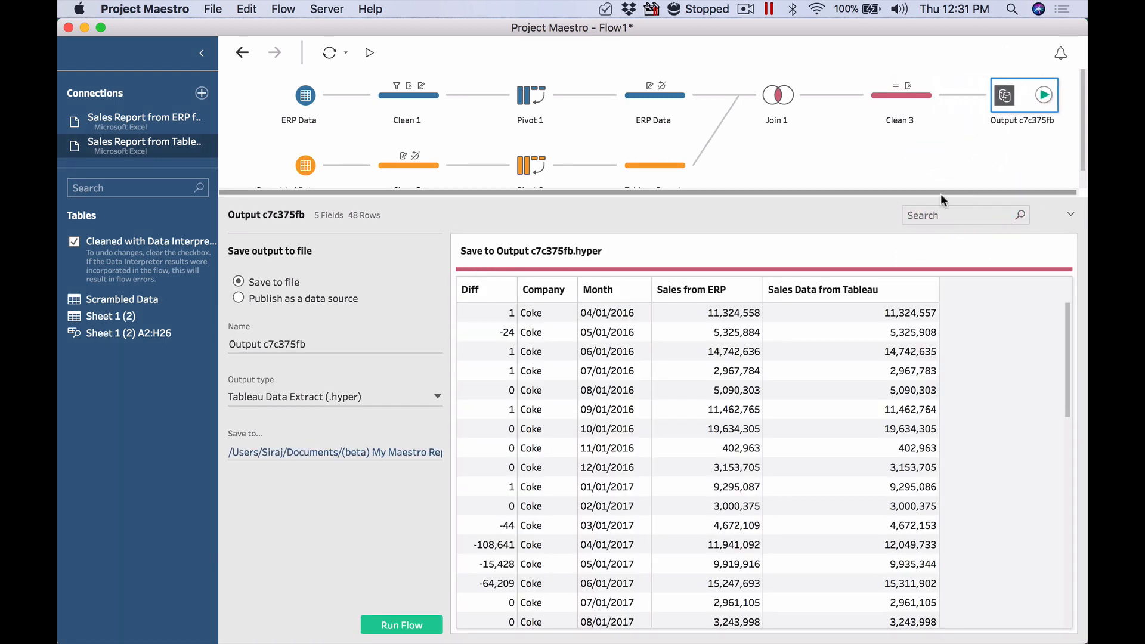
pyautogui.moveTo(903, 192); pyautogui.dragTo(945, 191)
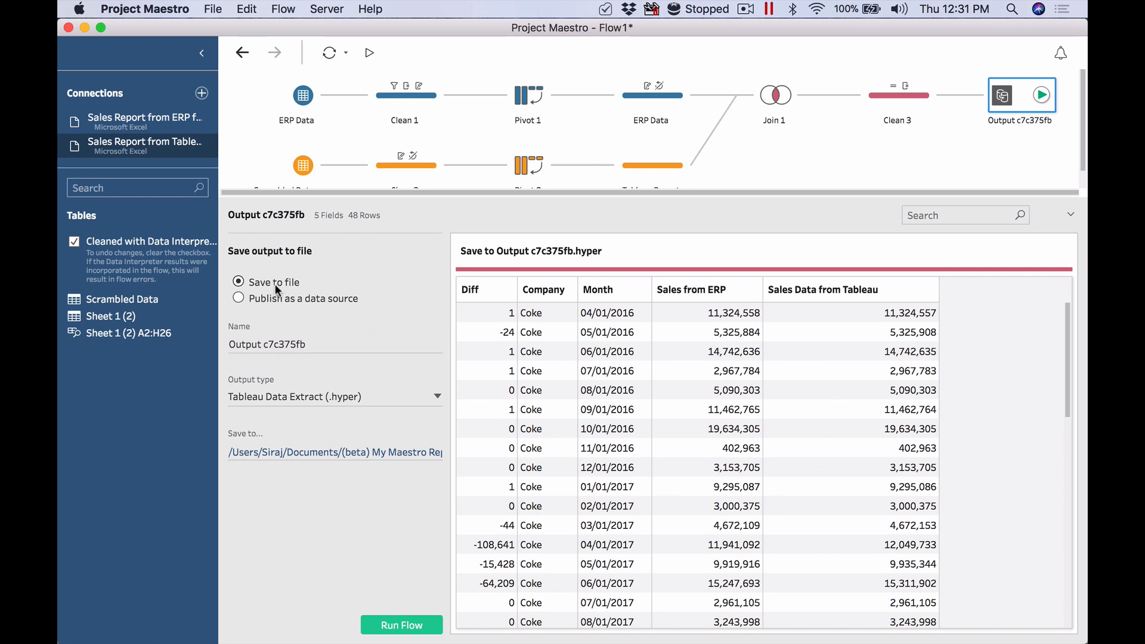
# Check the server choices for publishing the output as a data source, and return to saving it to a file
pyautogui.click(272, 299)
pyautogui.click(409, 345)
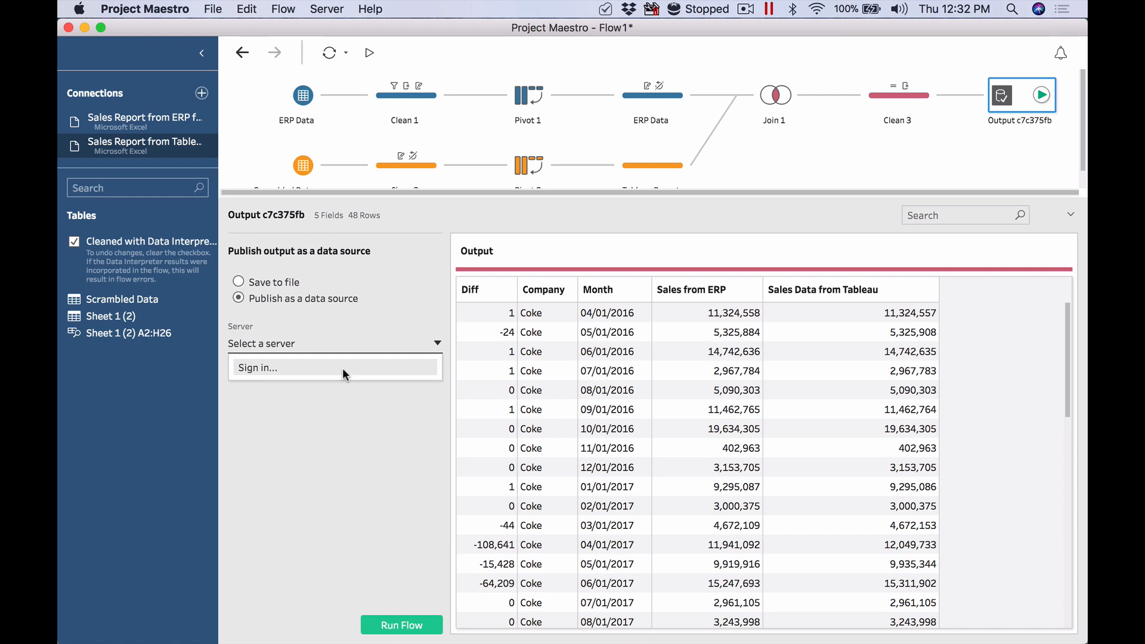
pyautogui.click(239, 281)
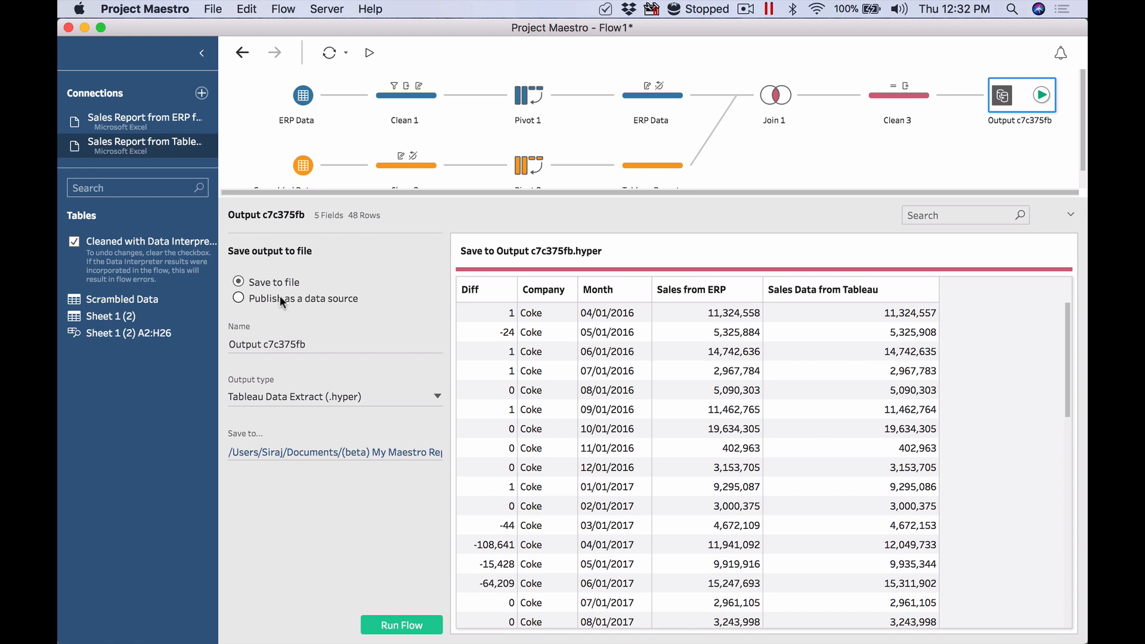
# Select Tableau Data Extract (.hyper) as the output type and name the output Sales Validation Results Dummy
pyautogui.click(404, 396)
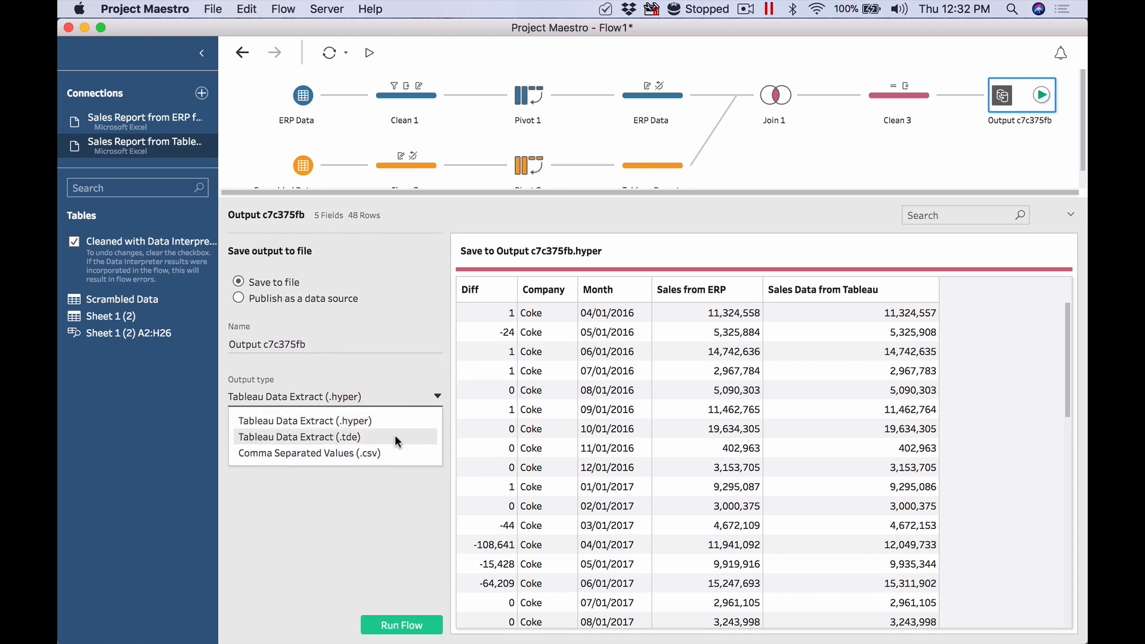
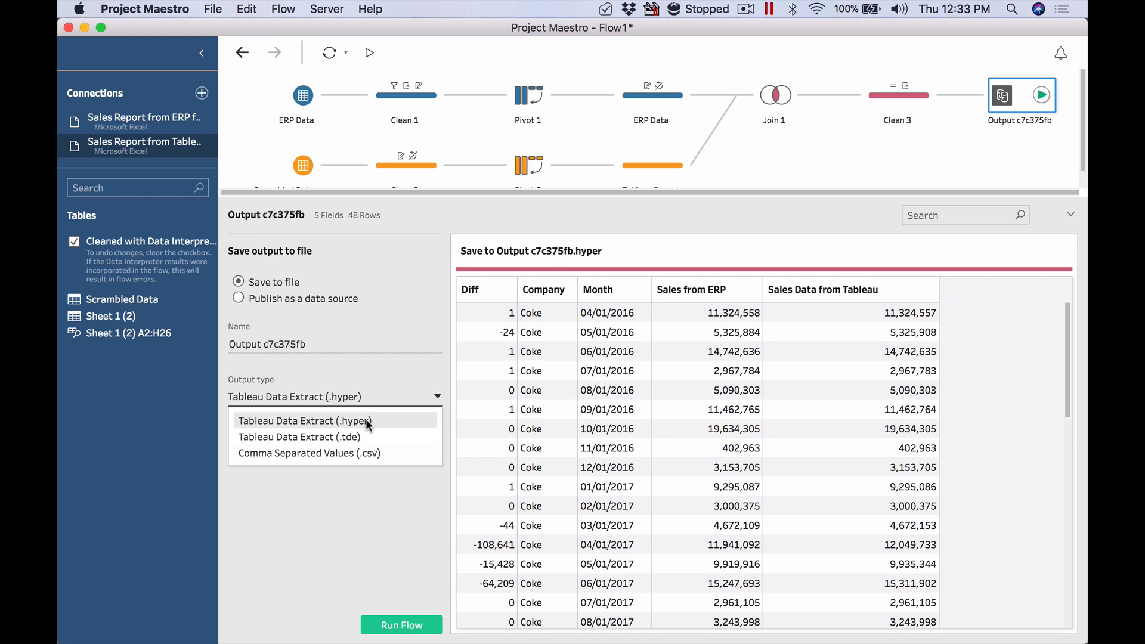
pyautogui.click(366, 421)
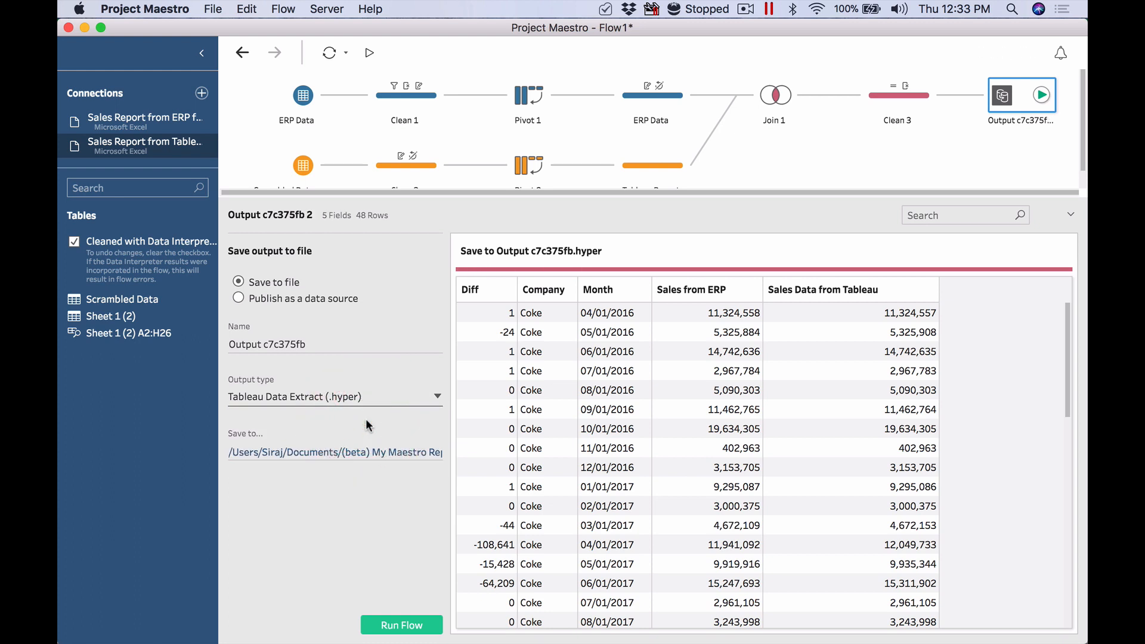
pyautogui.click(320, 344)
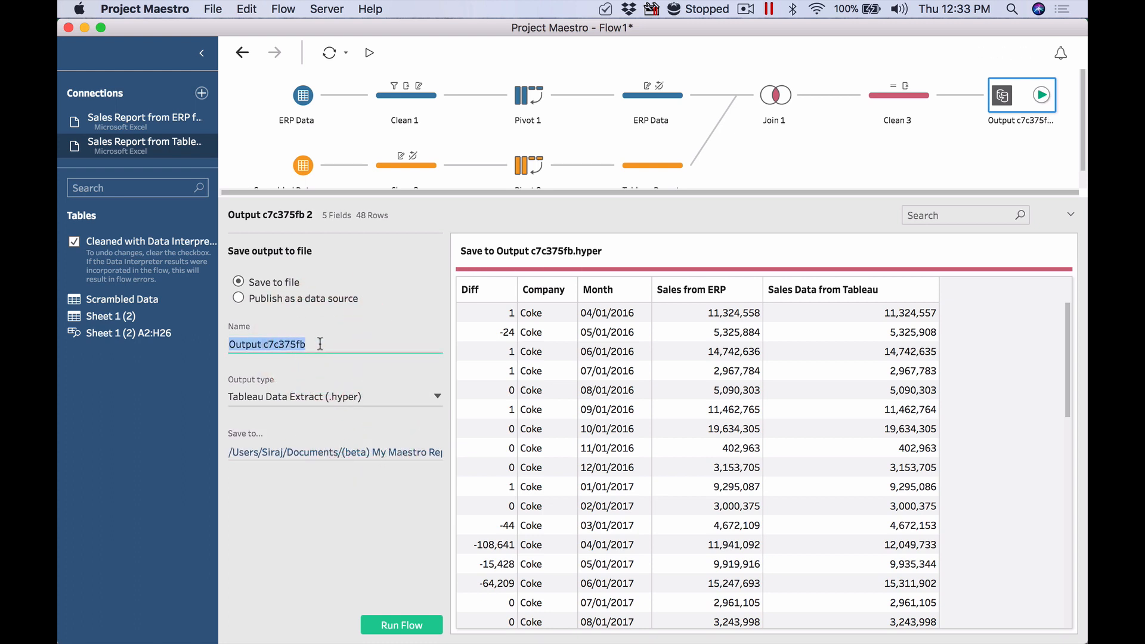
pyautogui.click(350, 348)
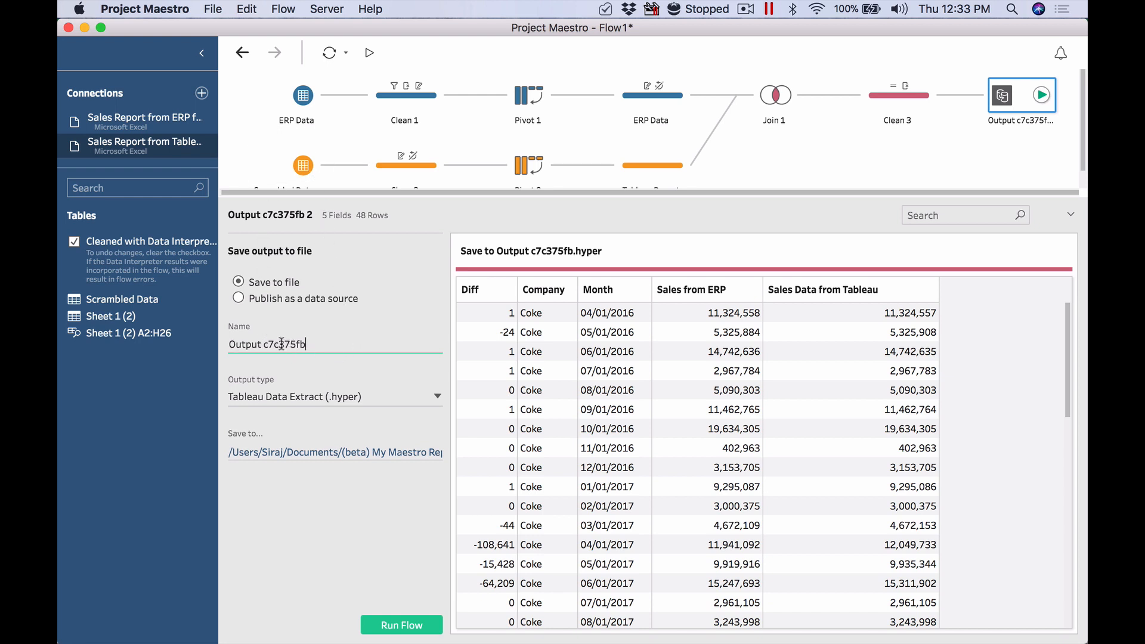
pyautogui.moveTo(329, 343); pyautogui.dragTo(220, 343)
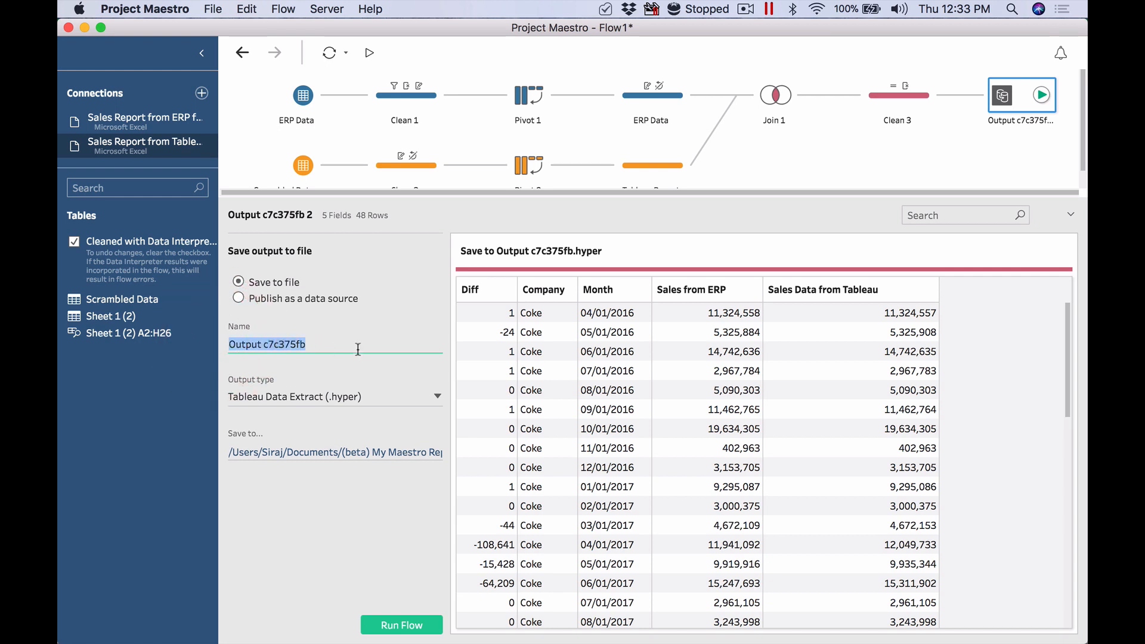
pyautogui.write('Sales Validation Results')
pyautogui.write('Dummy')
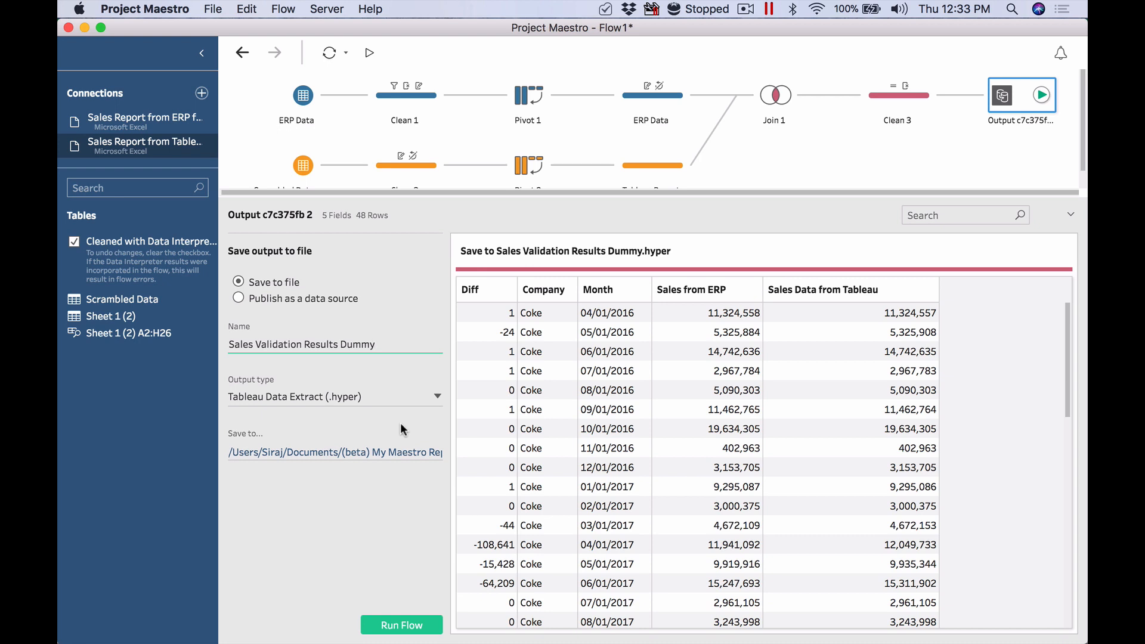
# Set the output type to Comma Separated Values (.csv) and the save location to the Maestro Tutorial Videos folder
pyautogui.click(427, 396)
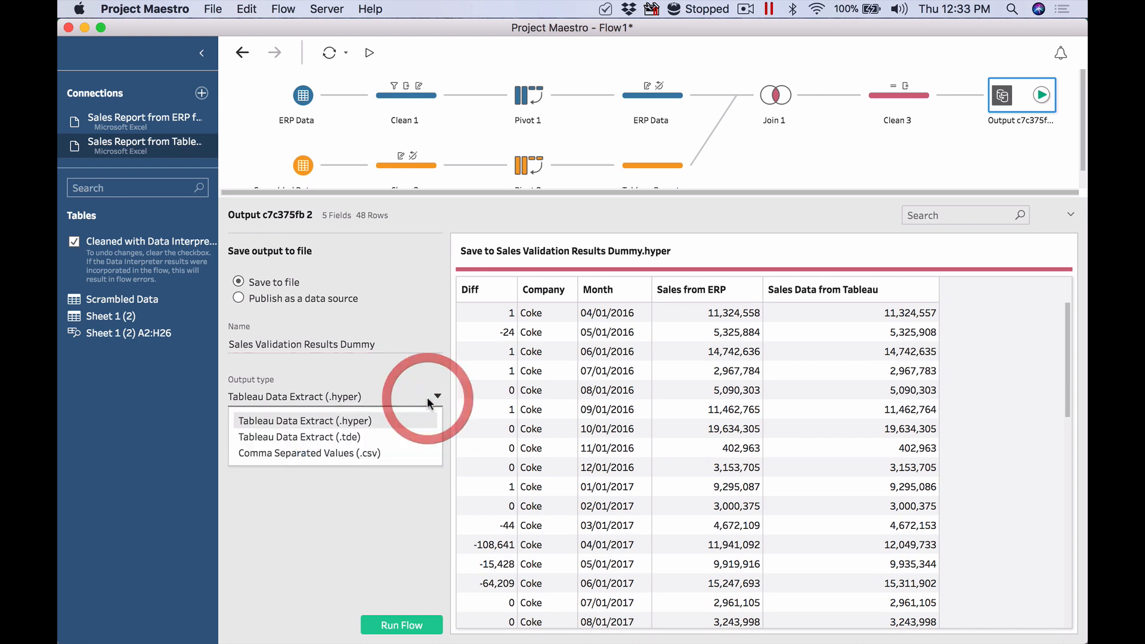
pyautogui.click(401, 455)
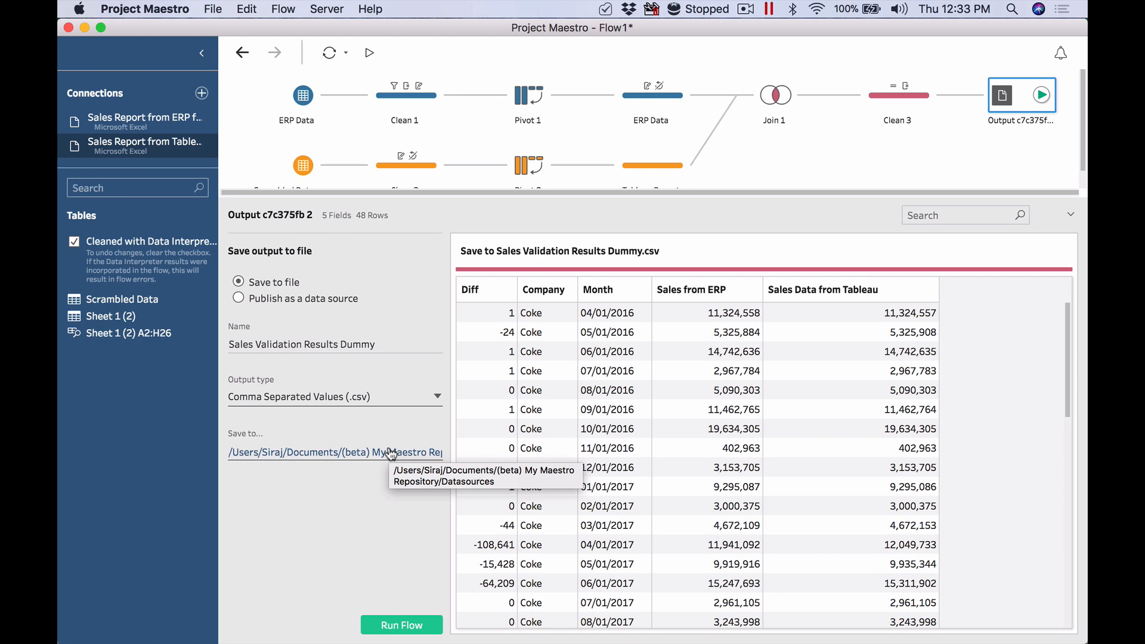
pyautogui.click(391, 453)
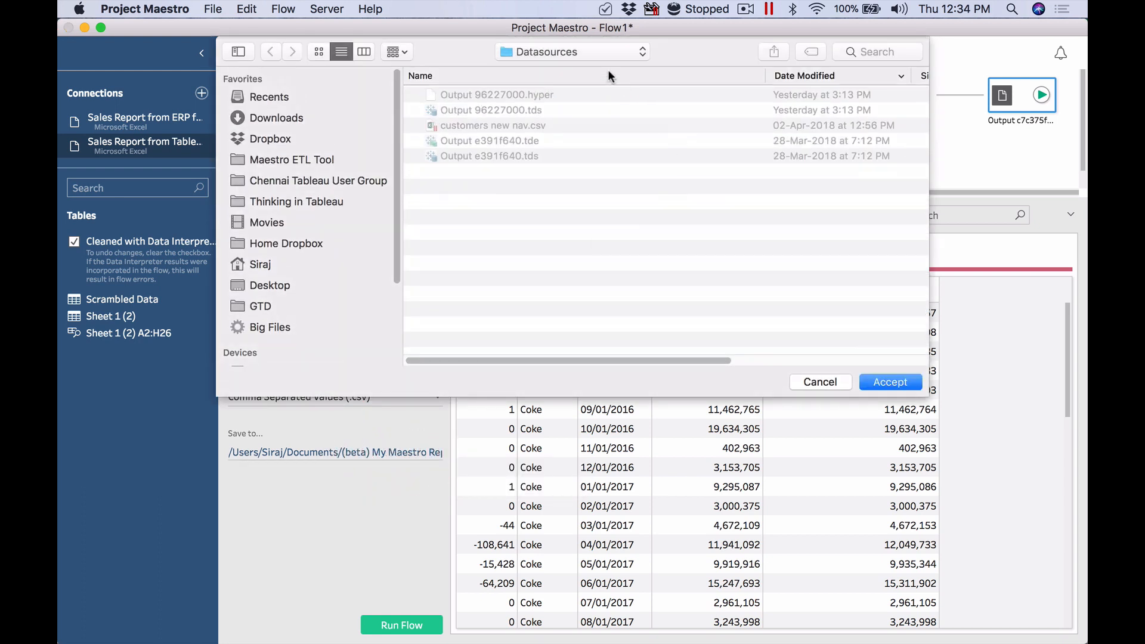
pyautogui.click(605, 52)
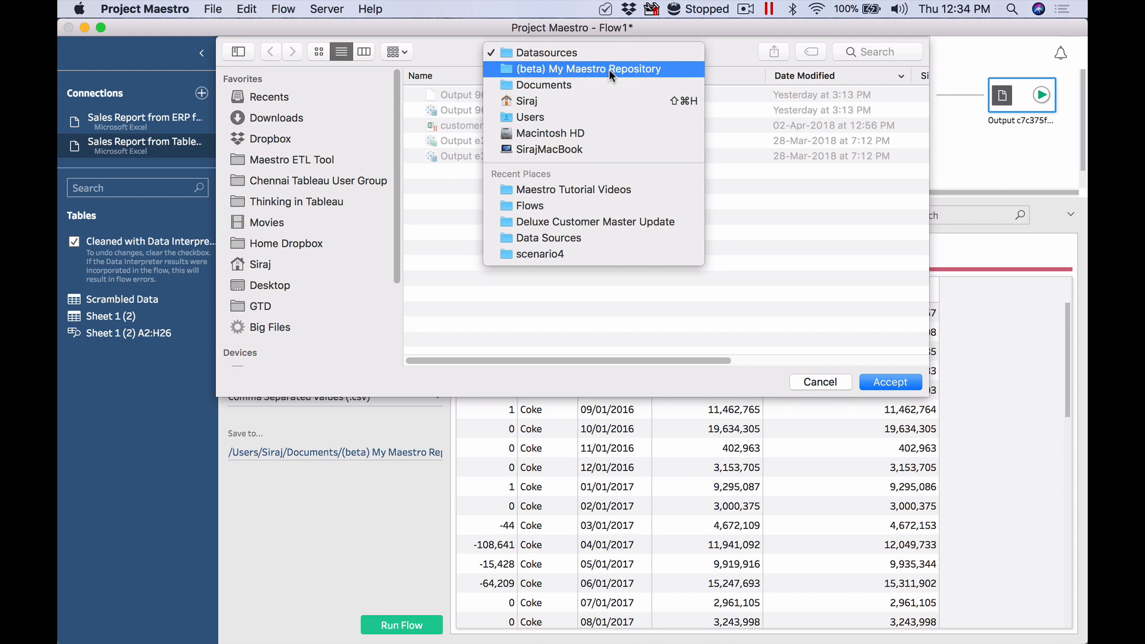
pyautogui.click(316, 159)
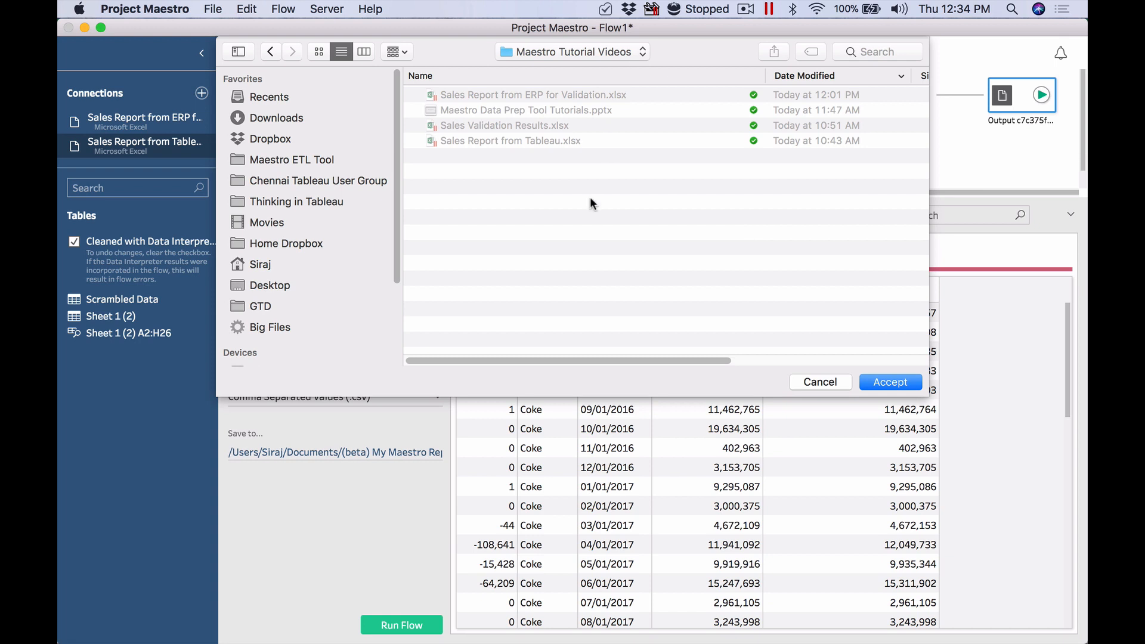
pyautogui.click(913, 382)
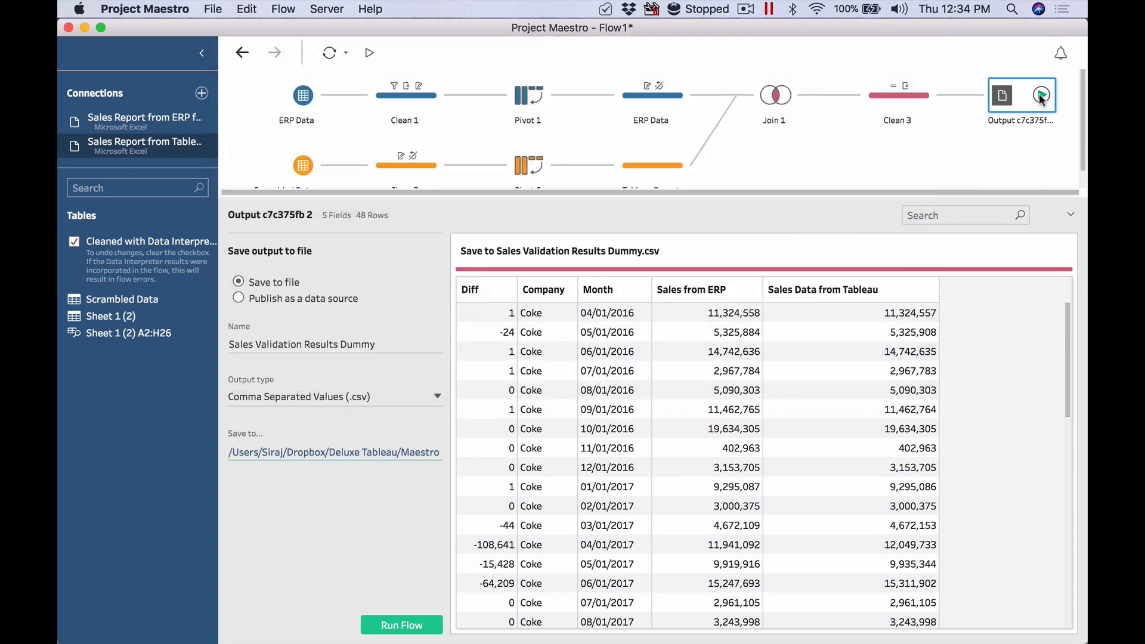
# Run the flow and open Sales Validation Results Dummy.csv in Excel, fitting the Month and Sales Data from Tableau columns to their contents
pyautogui.click(397, 626)
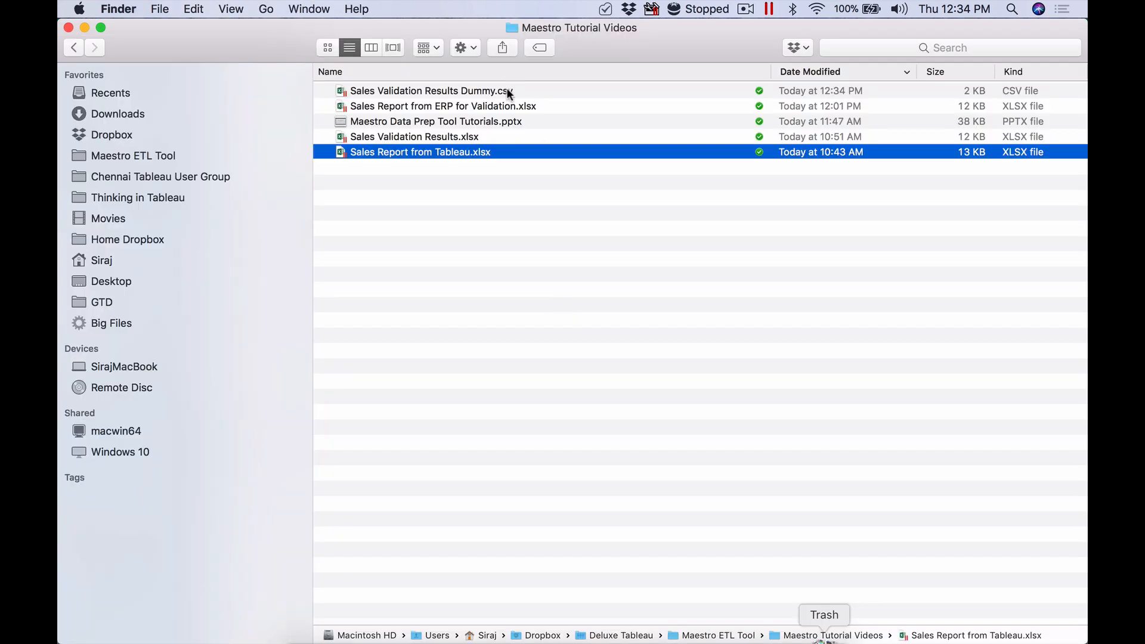
pyautogui.doubleClick(509, 93)
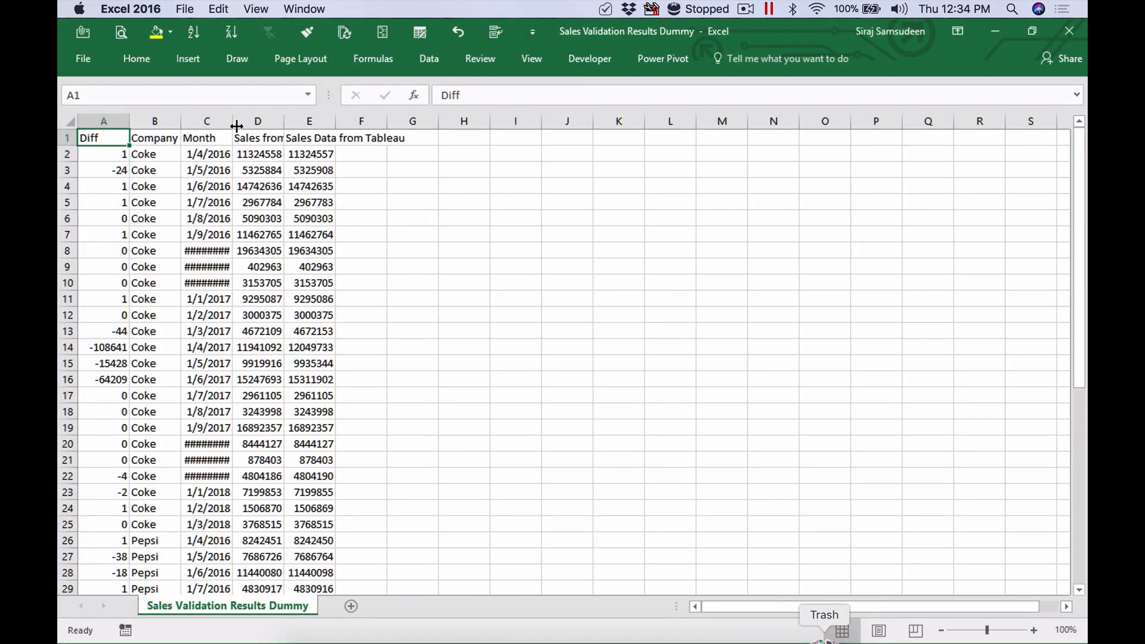
pyautogui.doubleClick(232, 121)
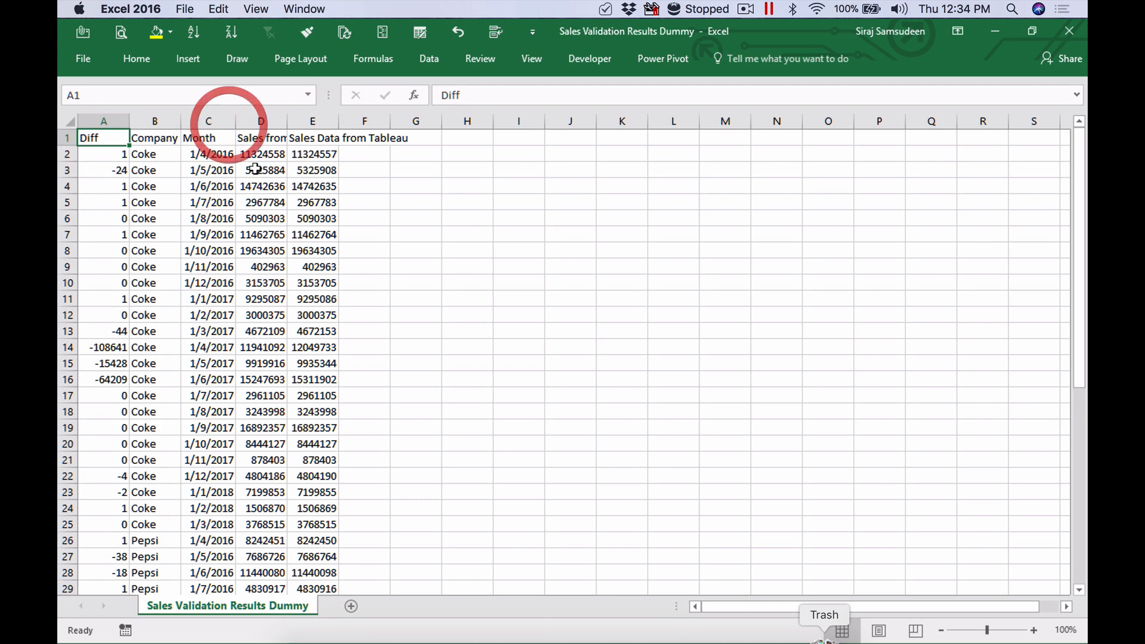
pyautogui.doubleClick(339, 121)
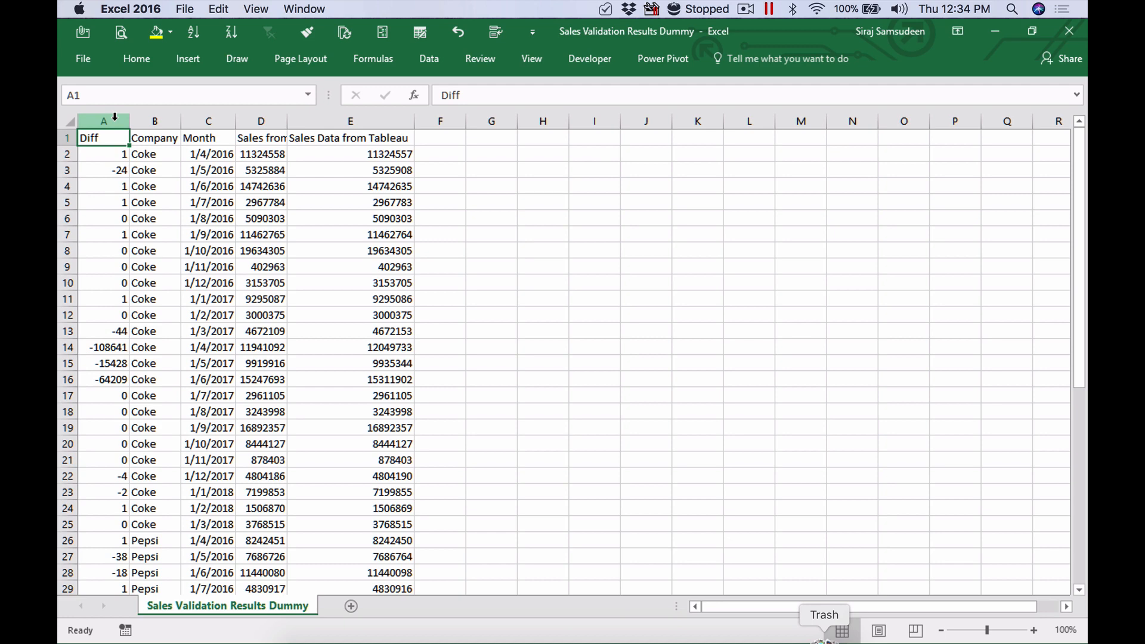
# Switch back to Project Maestro and reorder the Clean 3 fields so Diff comes last and Company follows Month
pyautogui.press('super+Tab')
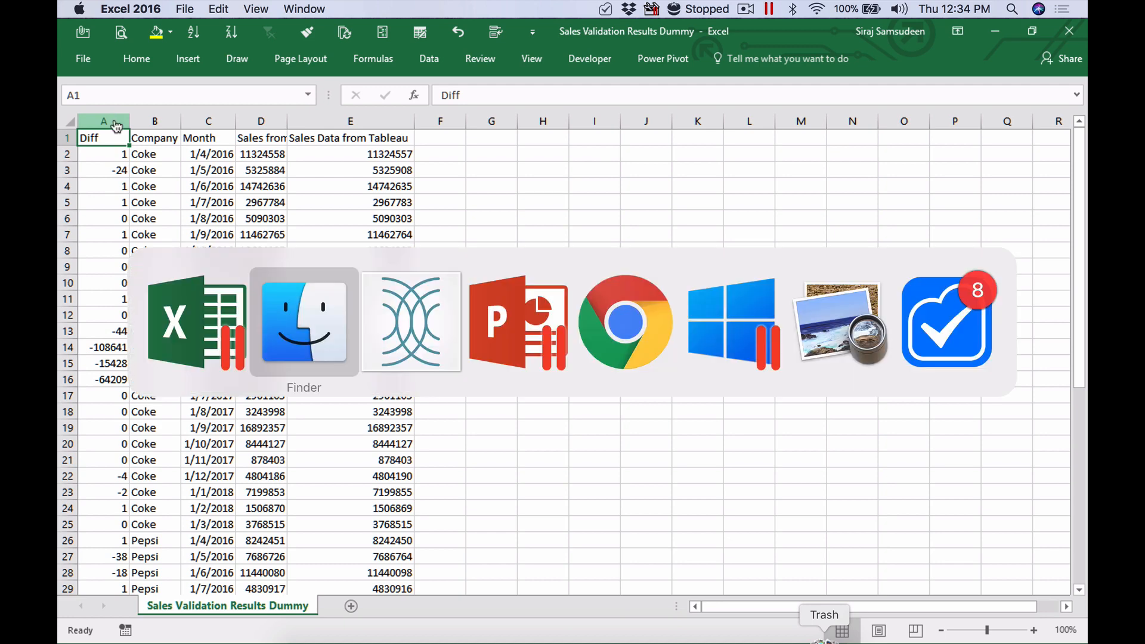
pyautogui.press('super+Tab')
pyautogui.click(579, 423)
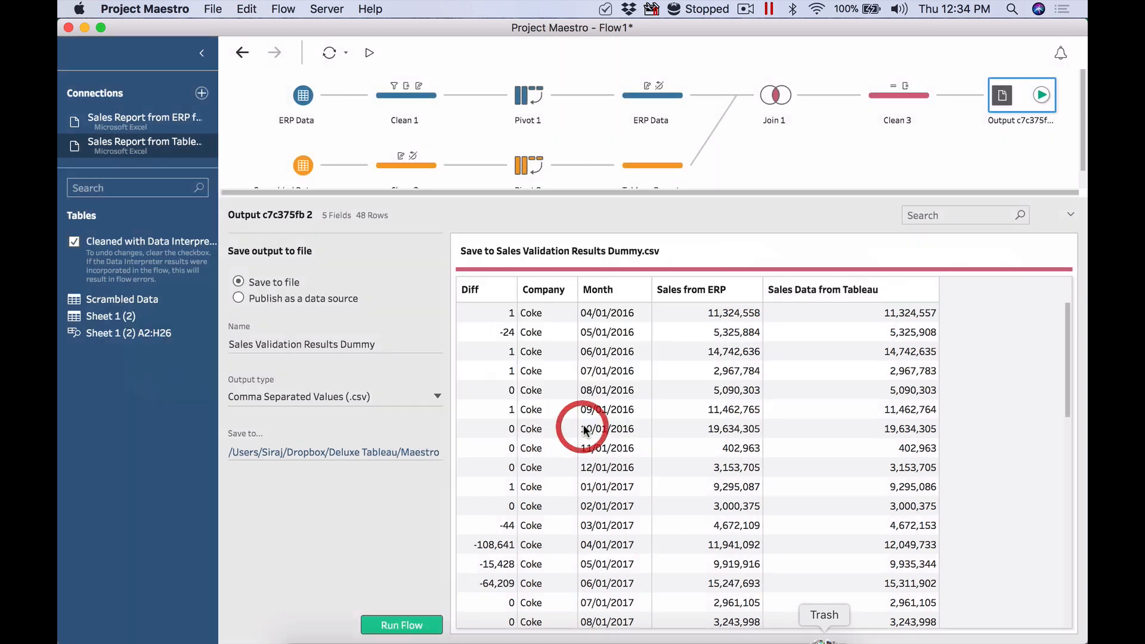
pyautogui.click(886, 93)
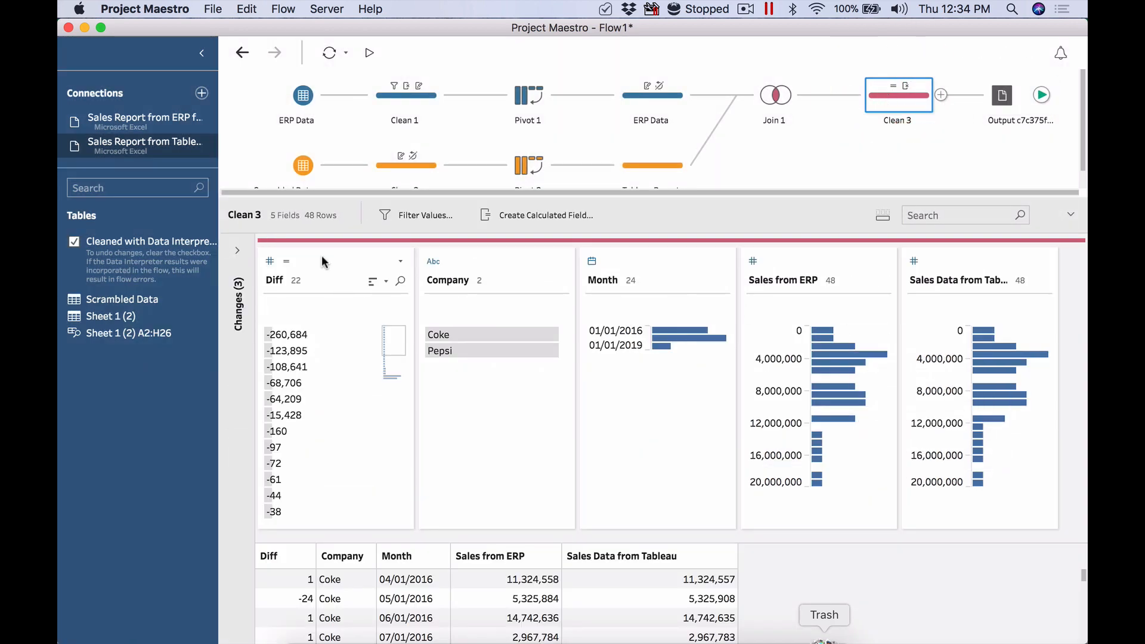
pyautogui.moveTo(326, 263); pyautogui.dragTo(1068, 276)
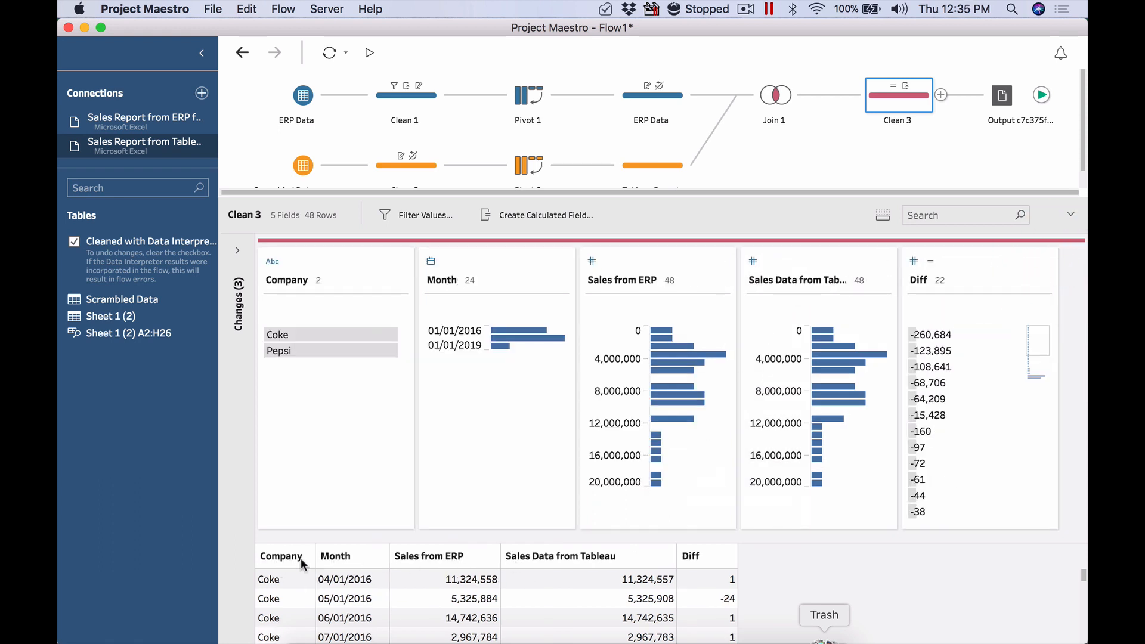
pyautogui.moveTo(286, 559); pyautogui.dragTo(399, 560)
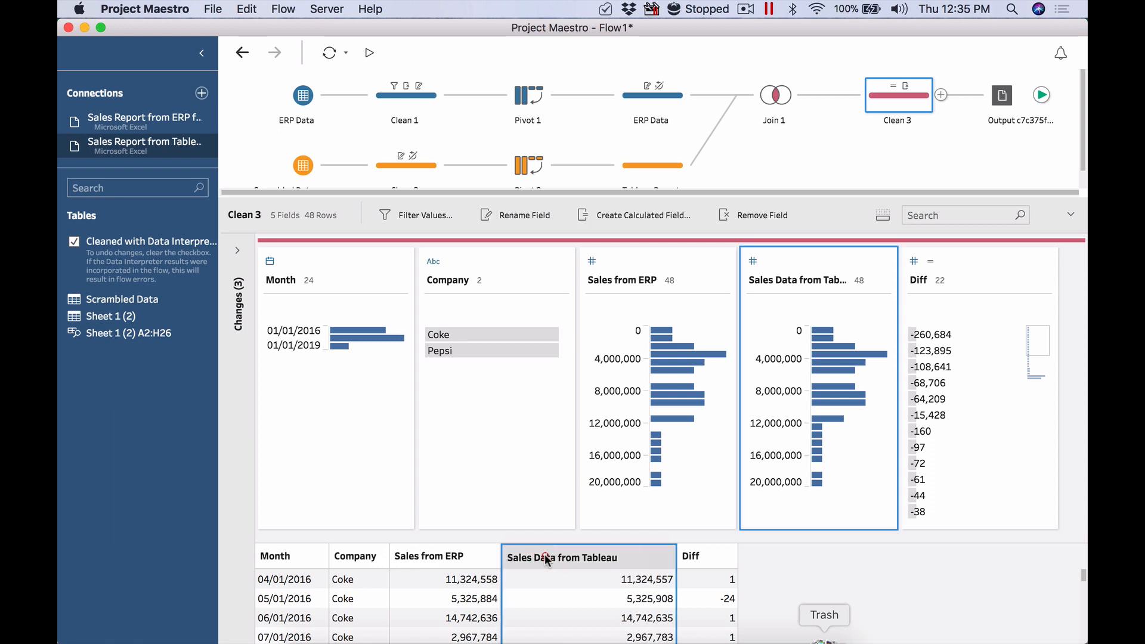
# Rename the Sales Data from Tableau field in Clean 3 to Sales from Tableau
pyautogui.doubleClick(788, 280)
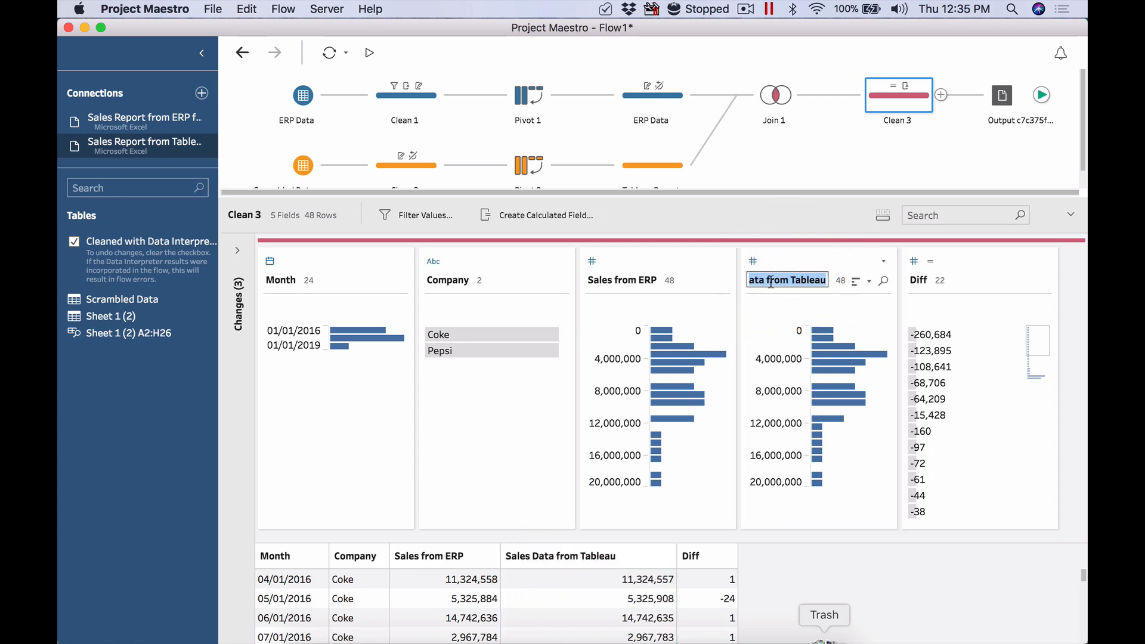
pyautogui.doubleClick(757, 280)
pyautogui.press('BackSpace')
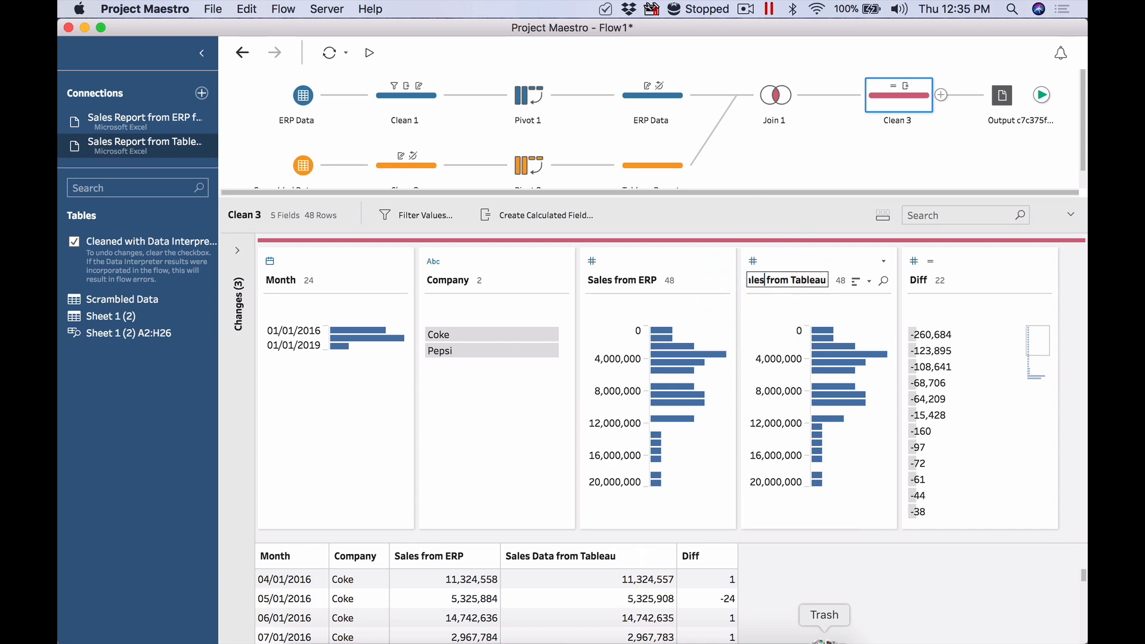
pyautogui.press('Return')
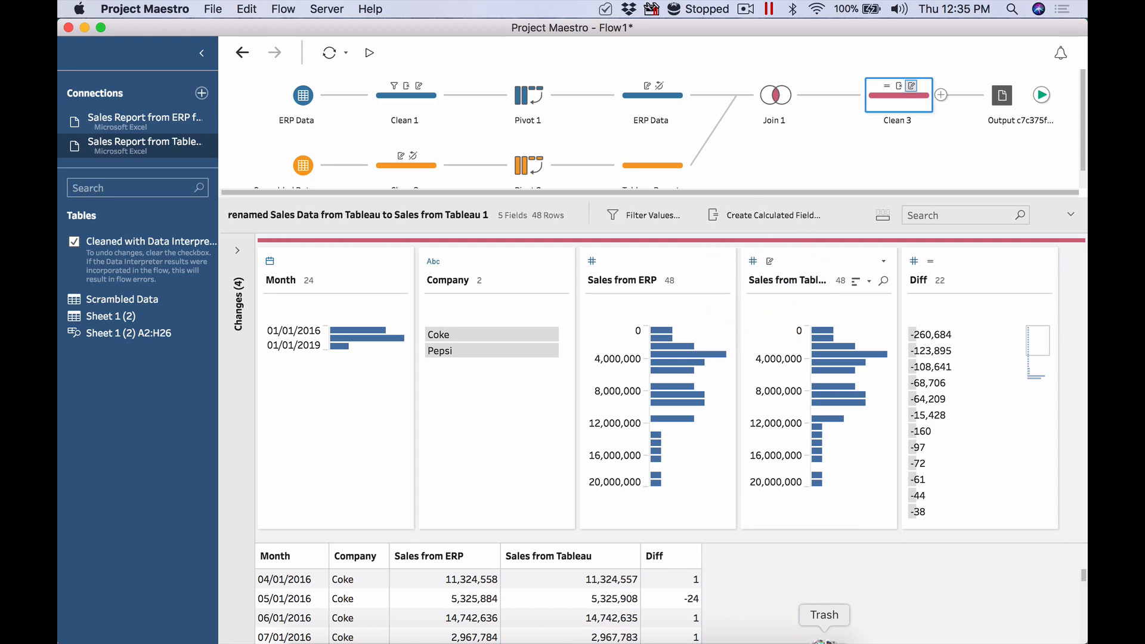
# Run the output step again, replacing the existing Sales Validation Results Dummy.csv, and open the new file in Excel
pyautogui.click(1040, 97)
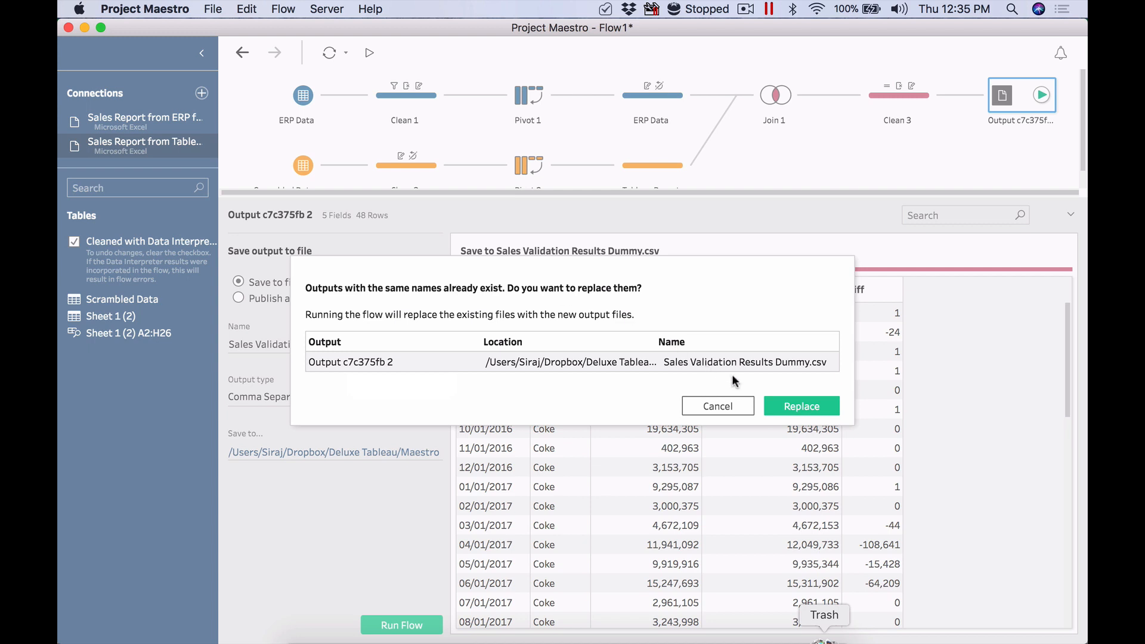
pyautogui.click(785, 407)
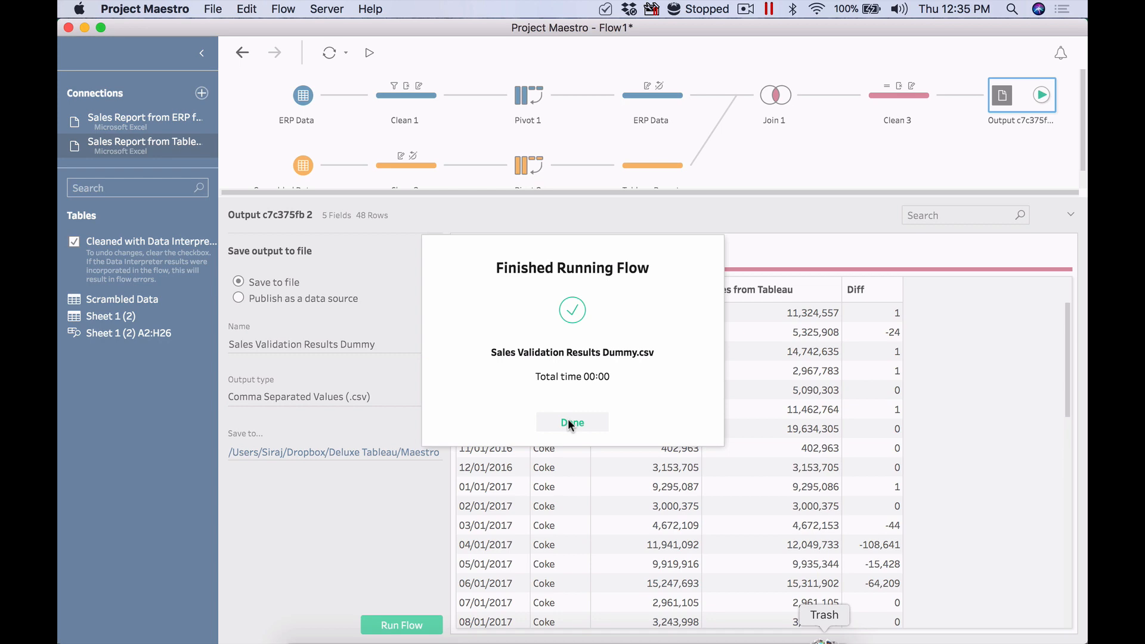
pyautogui.press('super+Tab')
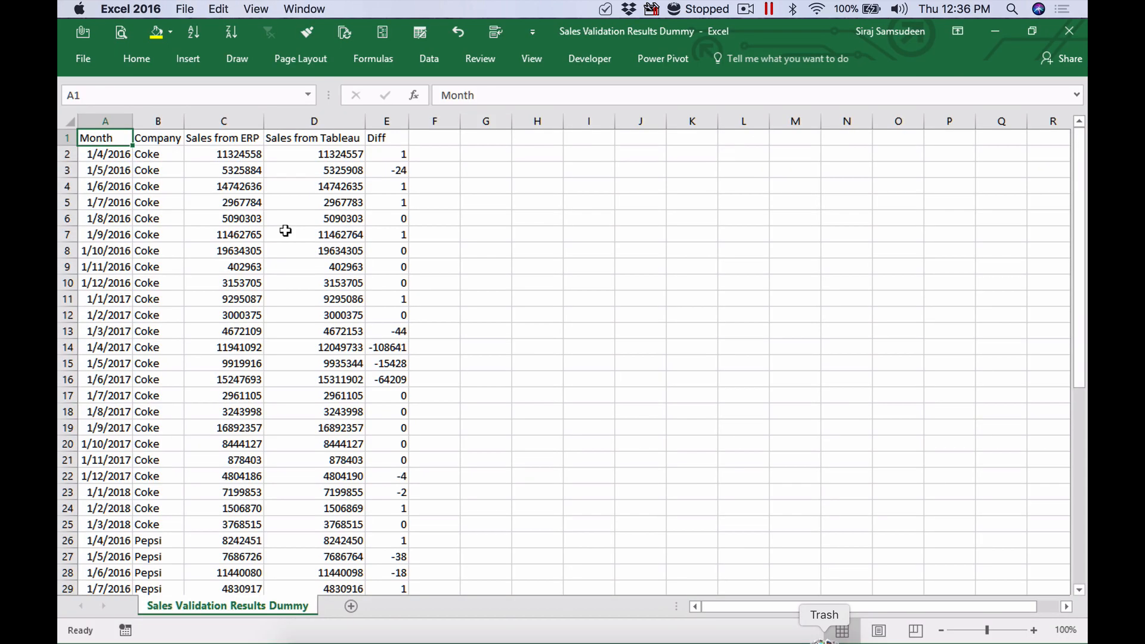
# Apply the green-yellow-red color scale to the Diff values in E2:E49 and sort the rows by Diff in descending order
pyautogui.click(225, 154)
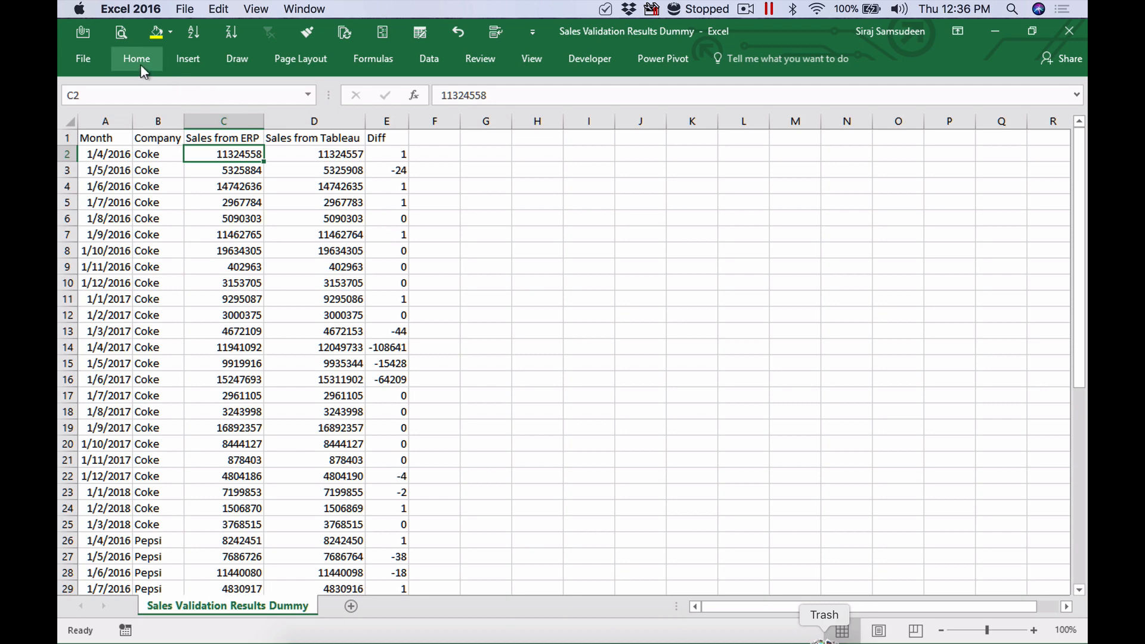
pyautogui.click(374, 154)
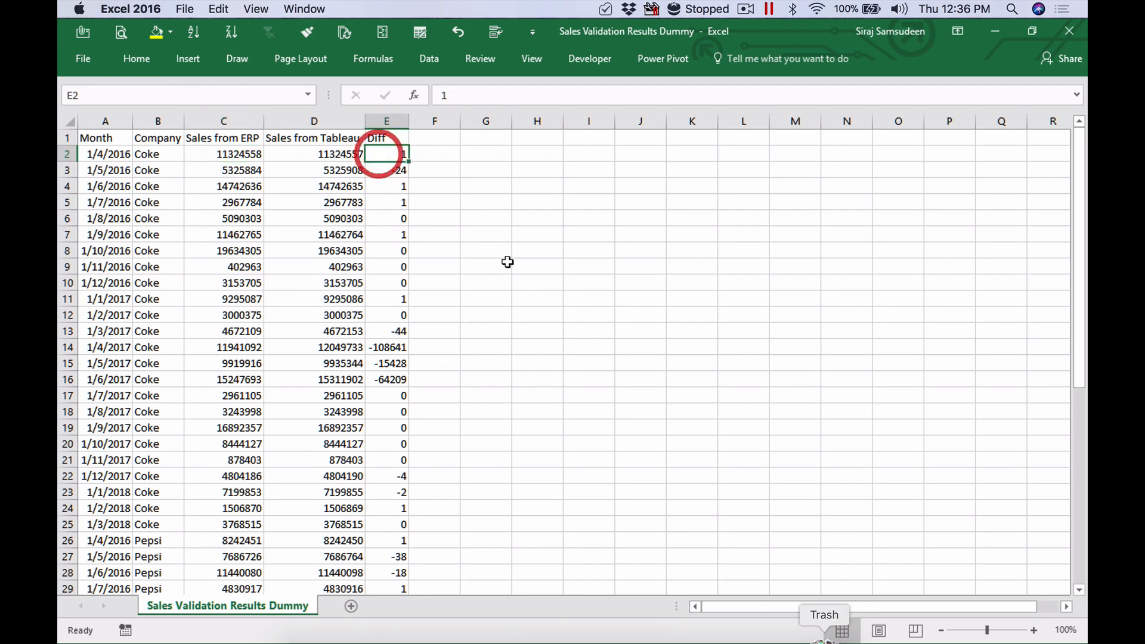
pyautogui.hotkey('ctrl', 'shift', 'Down')
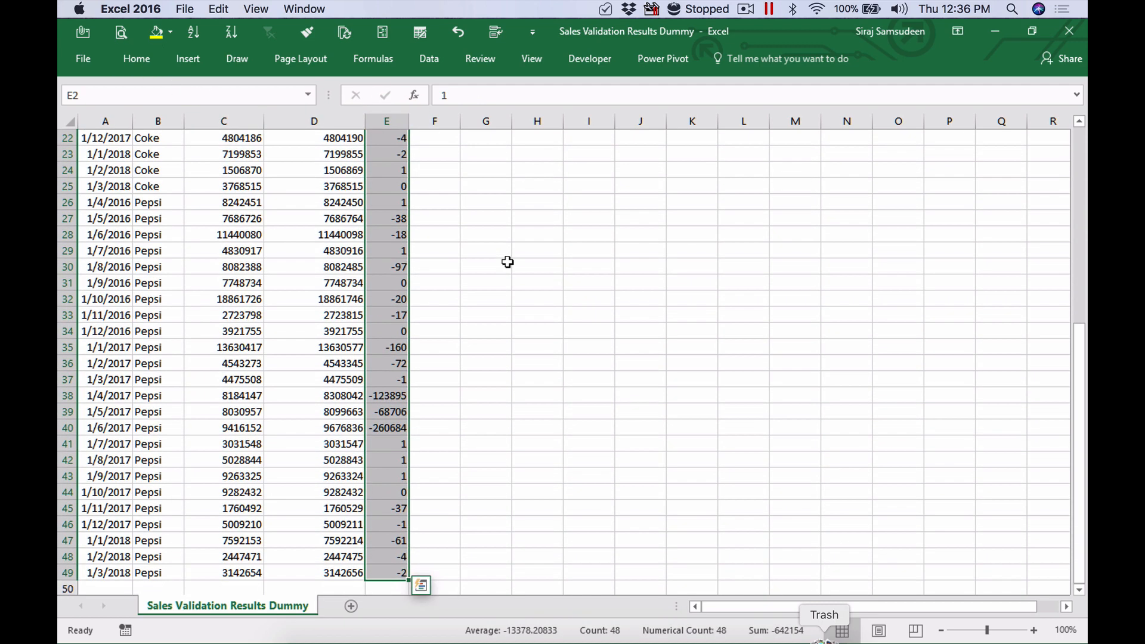
pyautogui.click(145, 60)
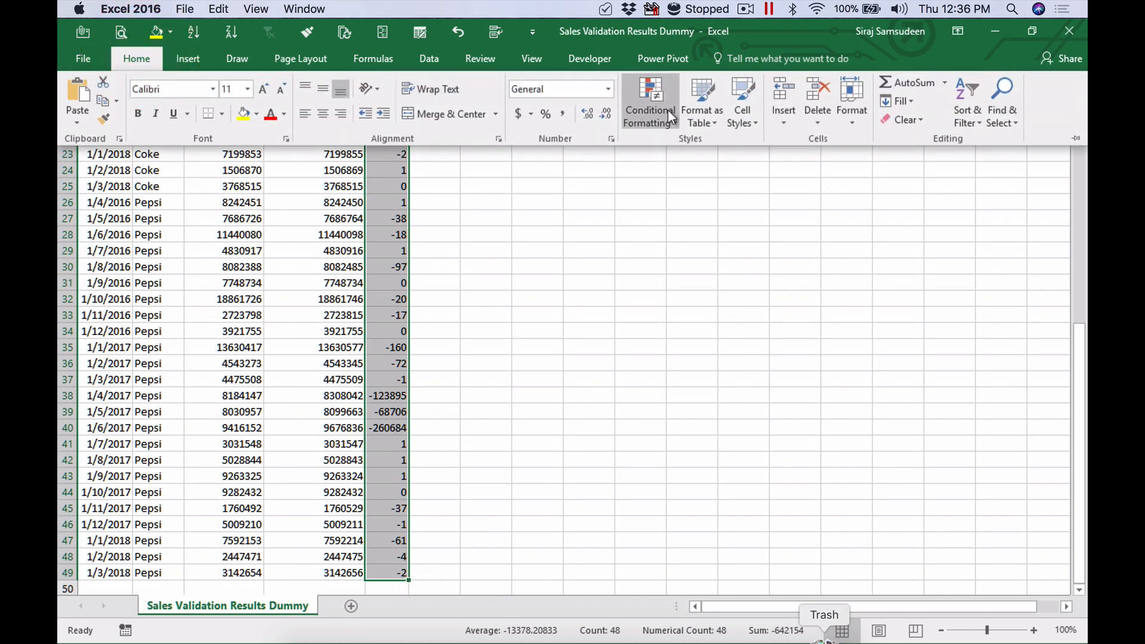
pyautogui.click(667, 109)
pyautogui.moveTo(746, 265)
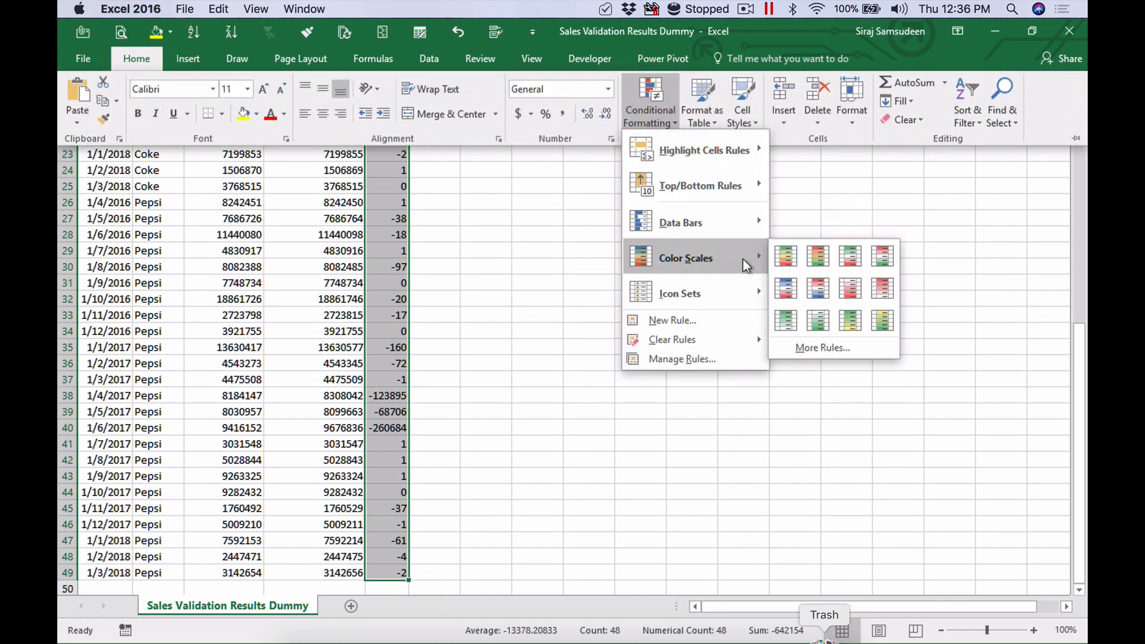
pyautogui.click(786, 258)
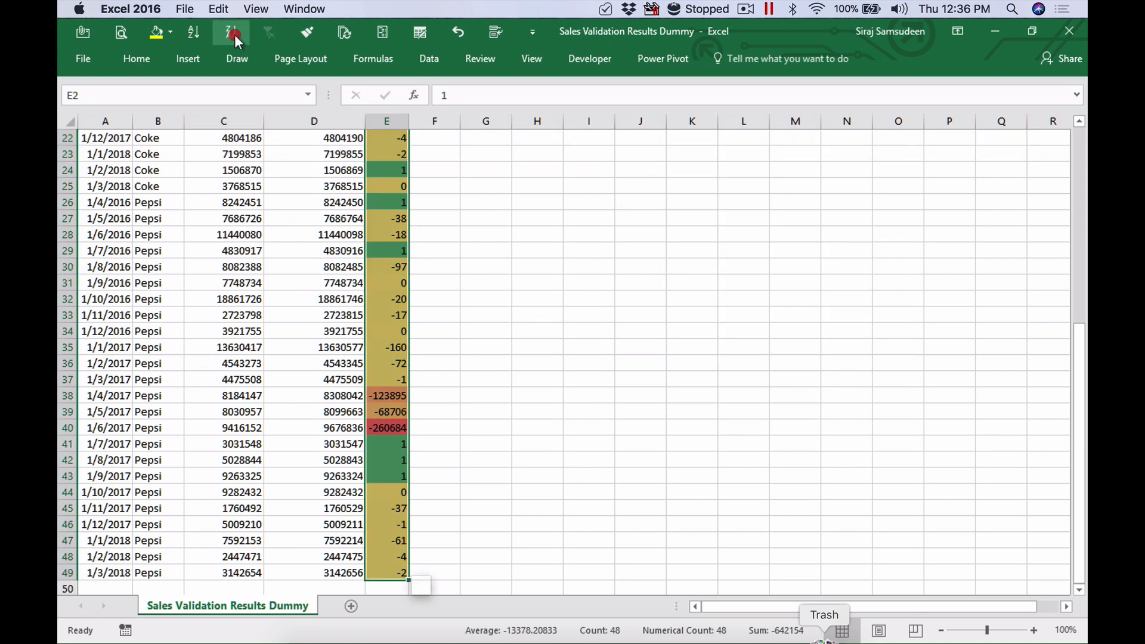
pyautogui.click(231, 31)
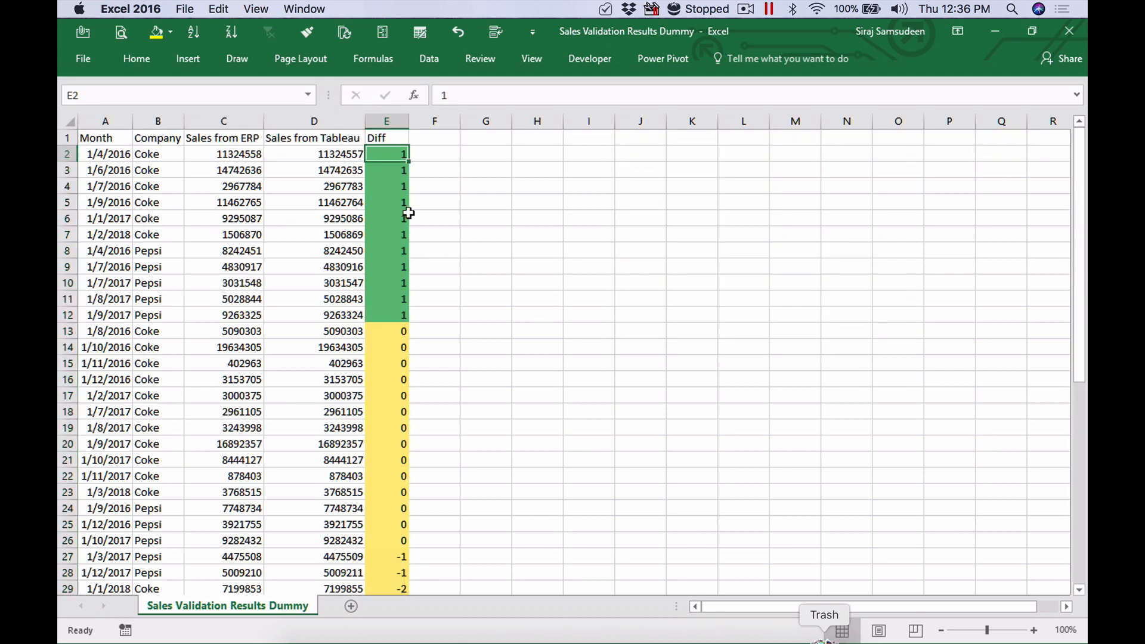
# Sort the validation result rows by Diff in ascending order and select the first Month value
pyautogui.click(193, 32)
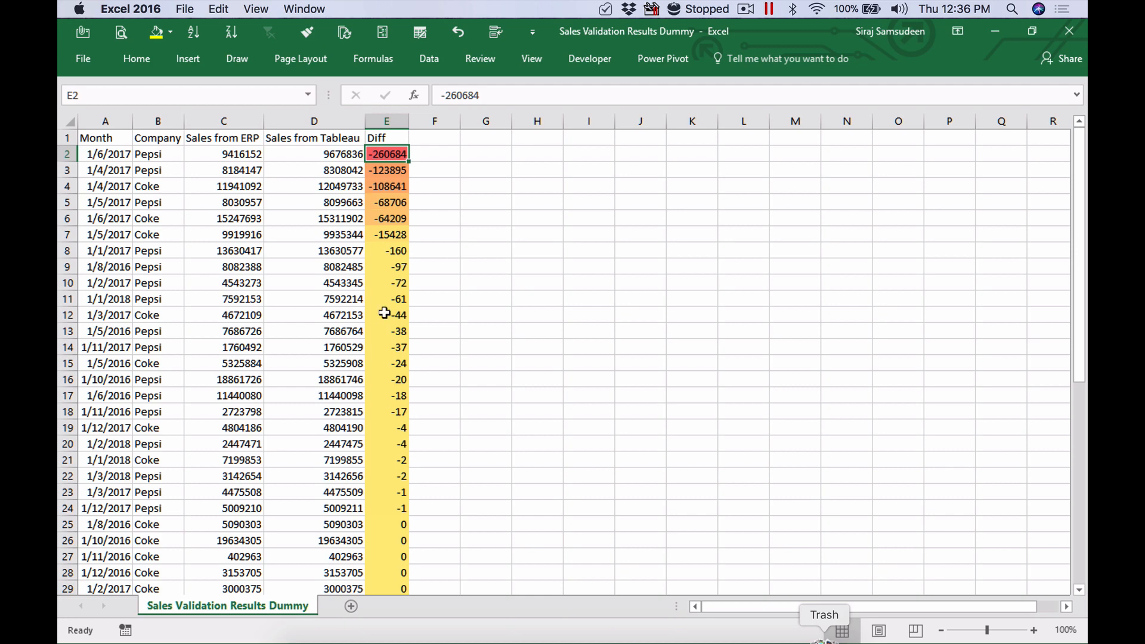
pyautogui.click(111, 156)
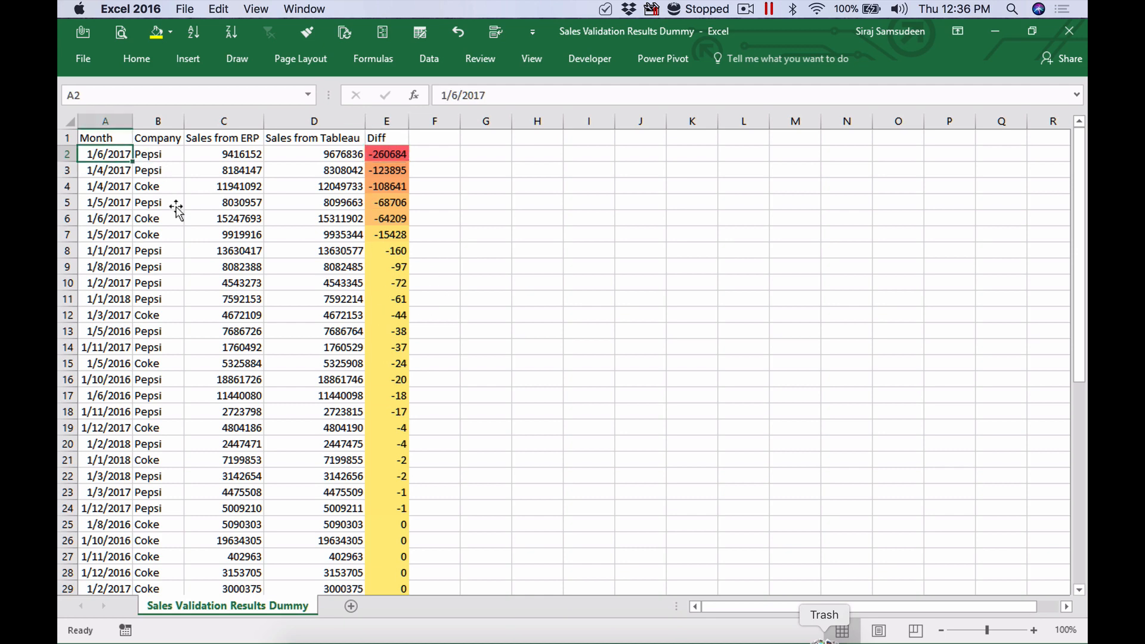
# Review the ERP sales report workbook and the Tableau sales report workbook, then return to the Sales Validation Results workbook
pyautogui.hotkey('ctrl', 'Up')
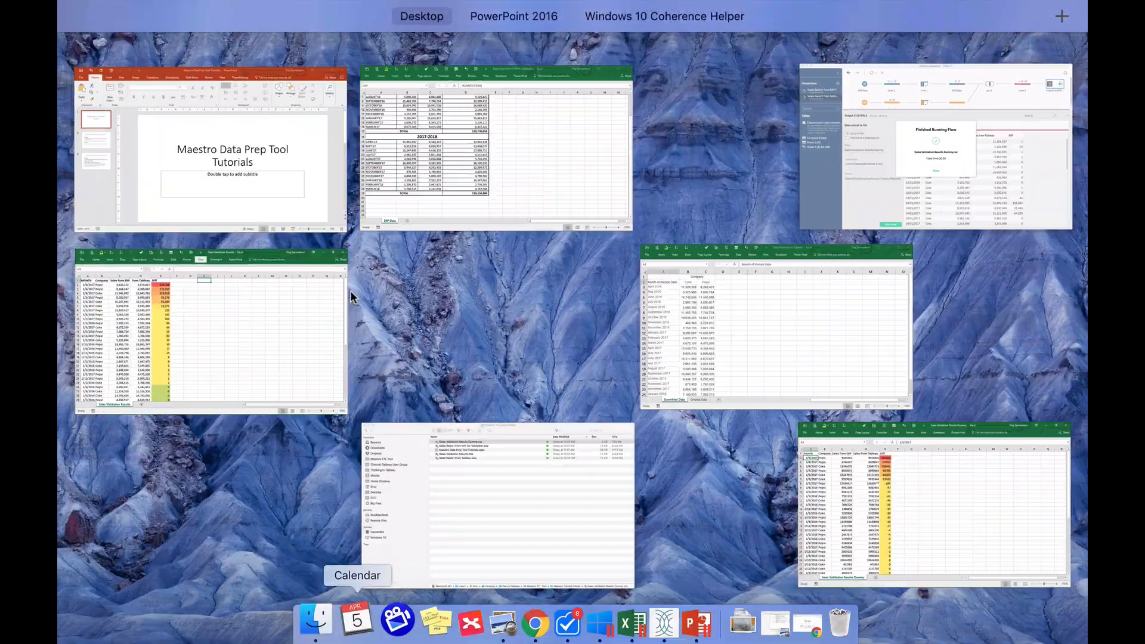
pyautogui.click(492, 192)
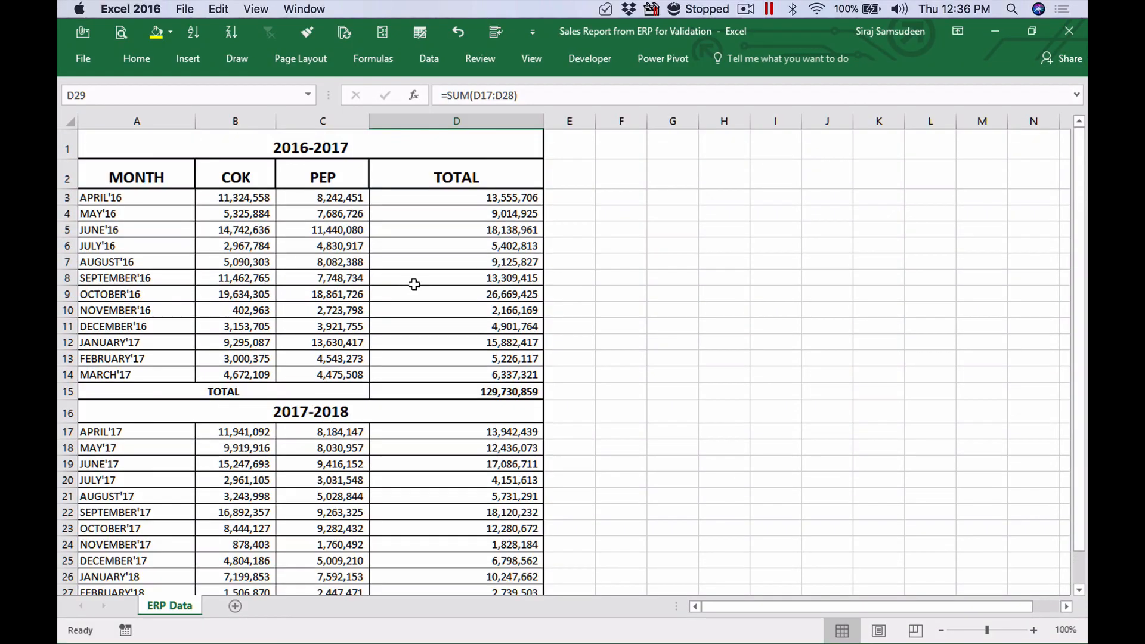
pyautogui.hotkey('ctrl', 'Up')
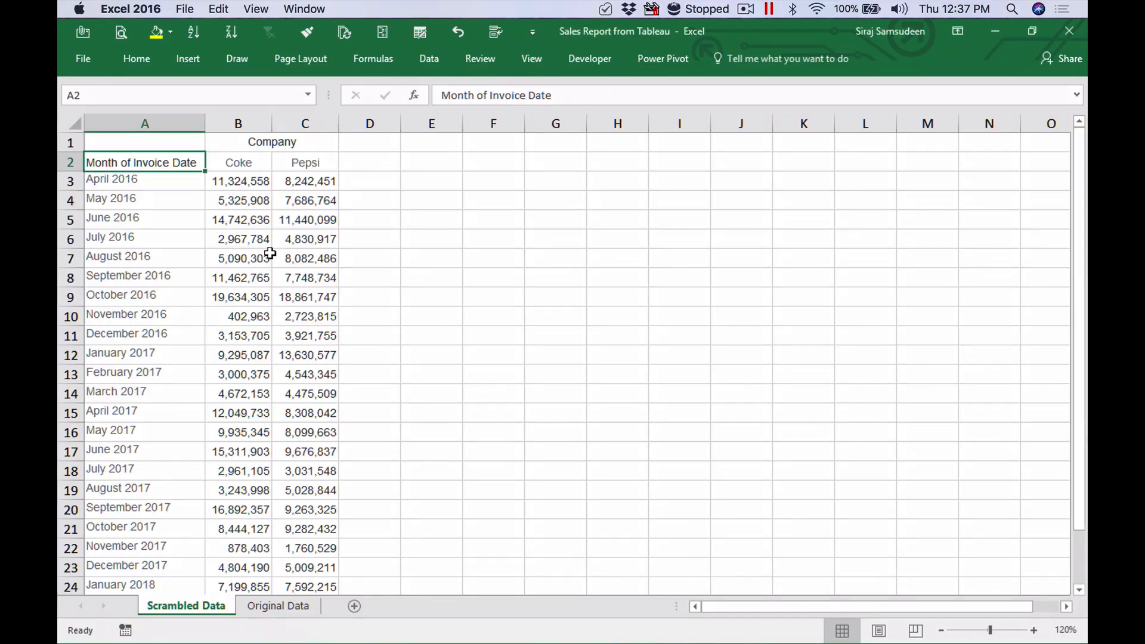
pyautogui.hotkey('ctrl', 'Up')
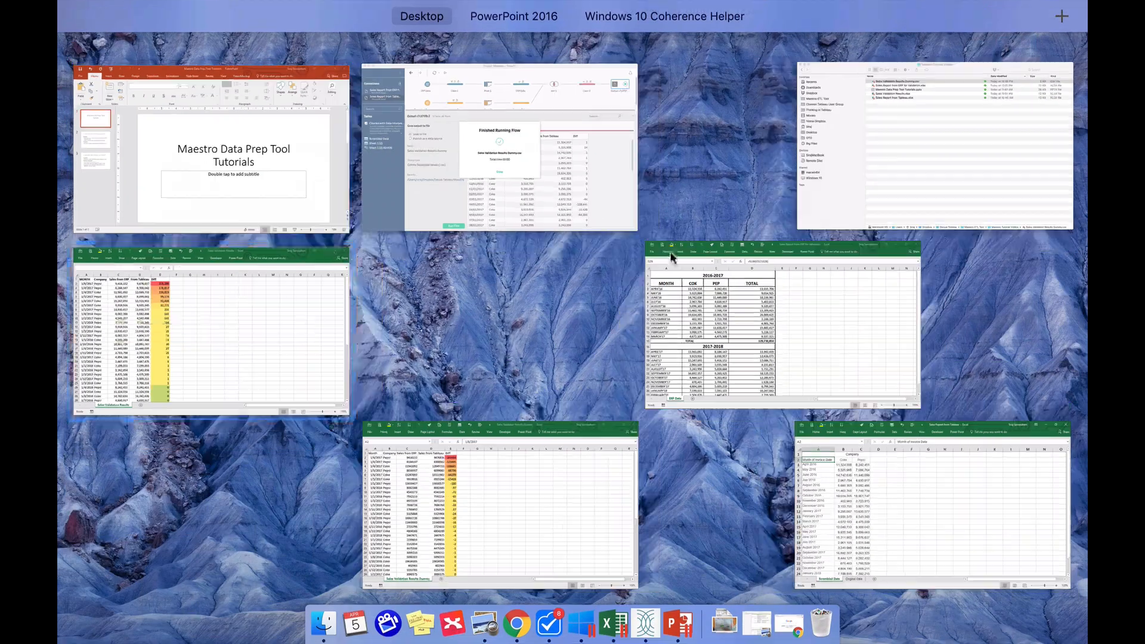
pyautogui.click(230, 324)
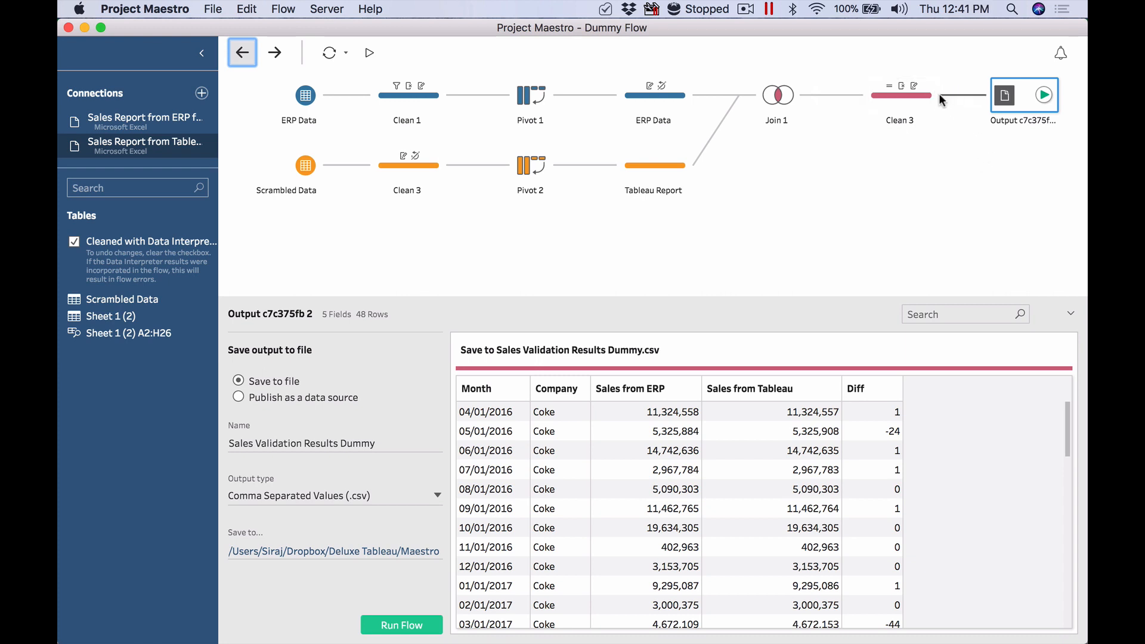
# In Project Maestro's Dummy Flow, add a branch between Clean 3 and its output step
pyautogui.moveTo(928, 101)
pyautogui.moveTo(829, 96)
pyautogui.click(943, 95)
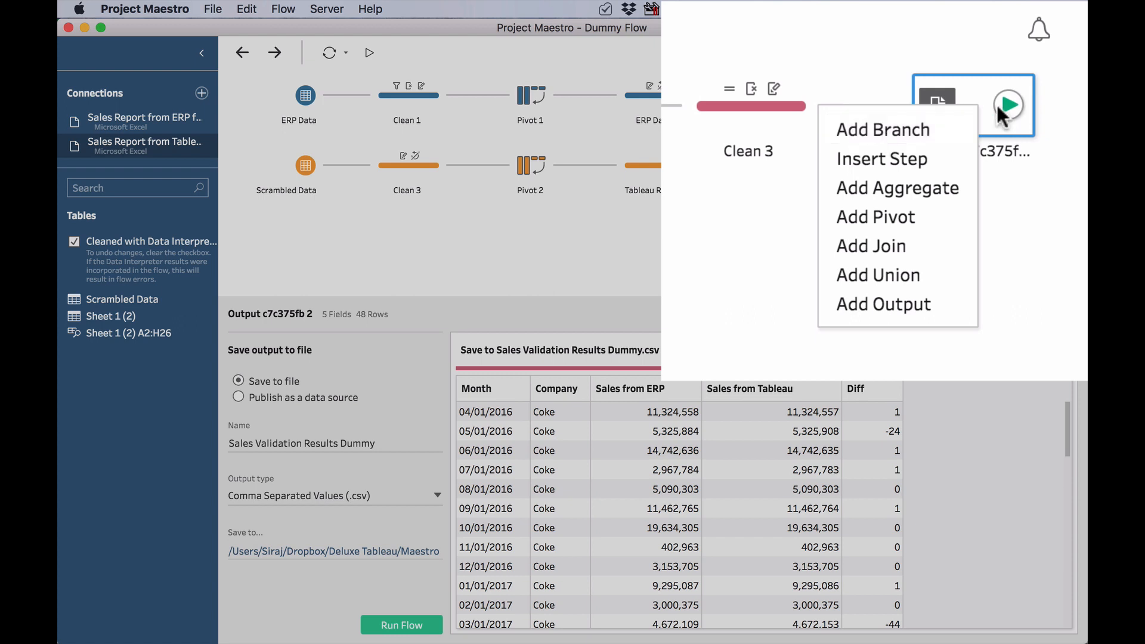
pyautogui.click(905, 127)
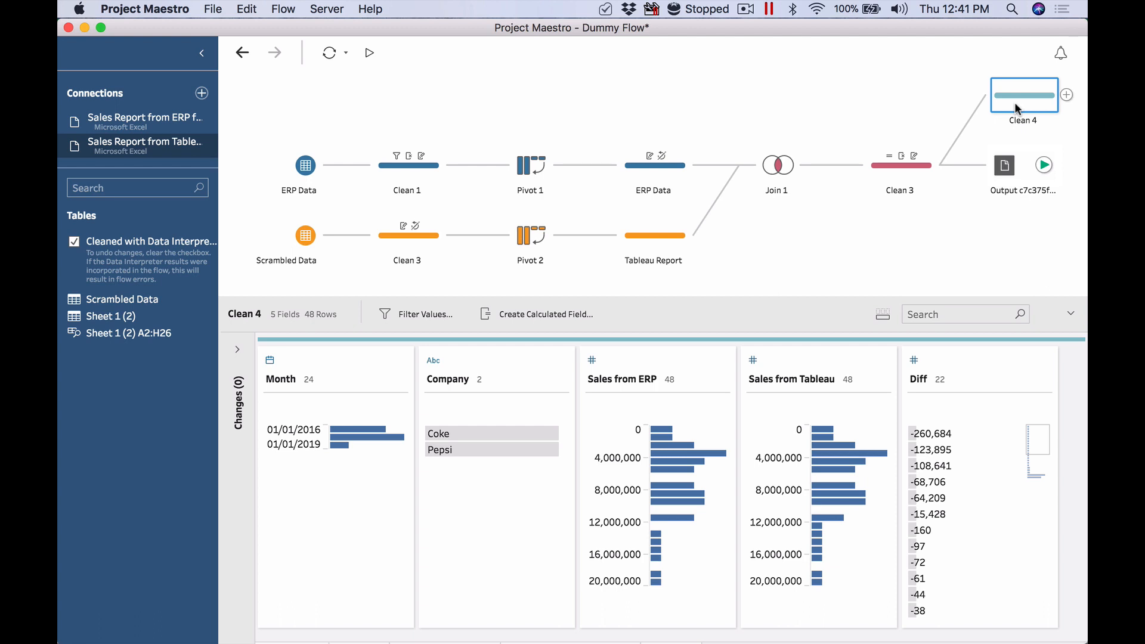
# Add an Aggregate step after Clean 4, check Clean 4's fields, and return to the Aggregate step
pyautogui.click(1066, 95)
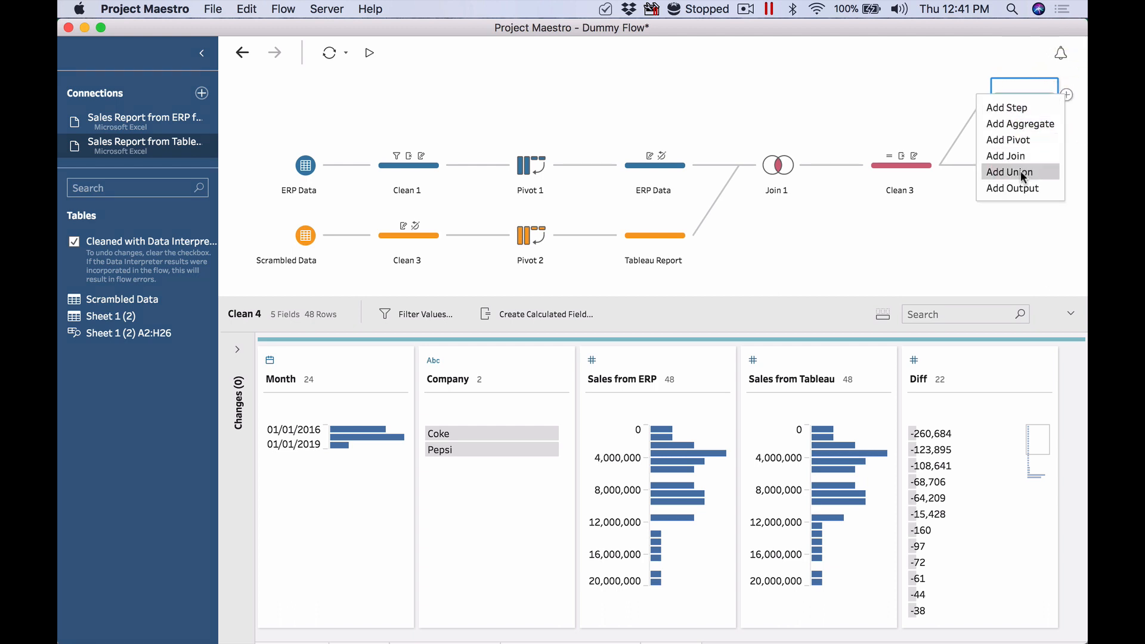
pyautogui.click(1023, 122)
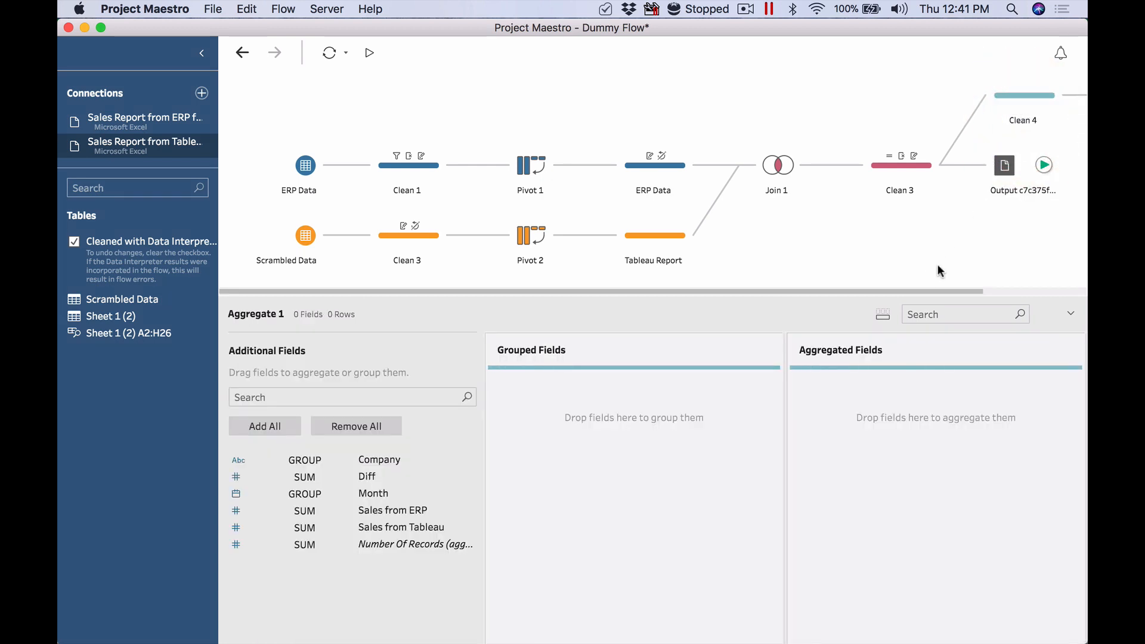
pyautogui.click(1025, 290)
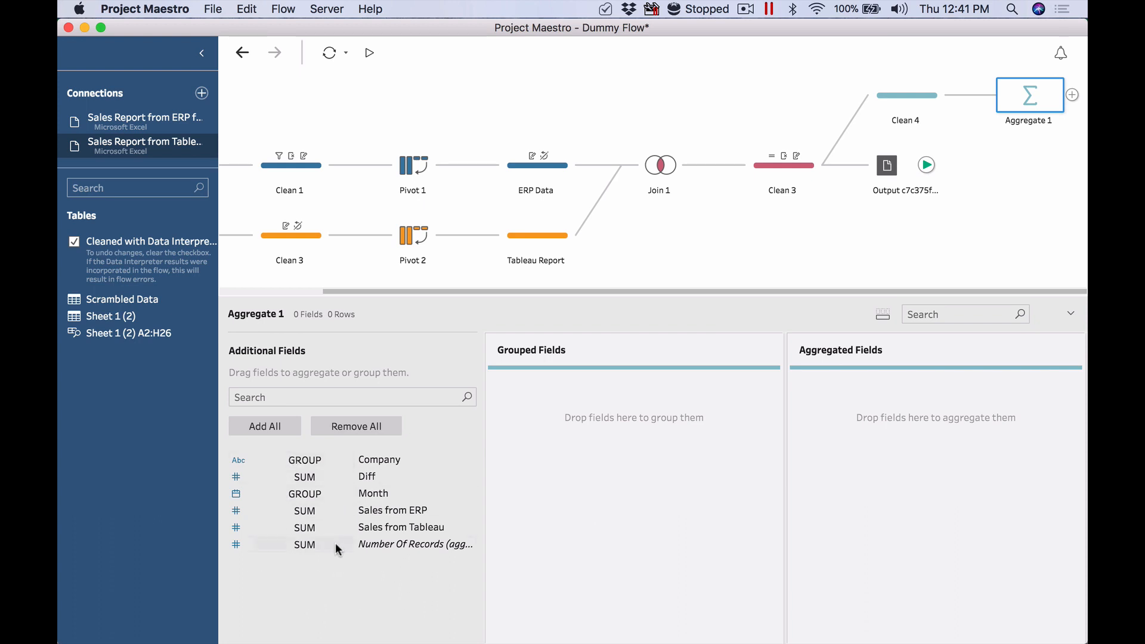
pyautogui.click(903, 94)
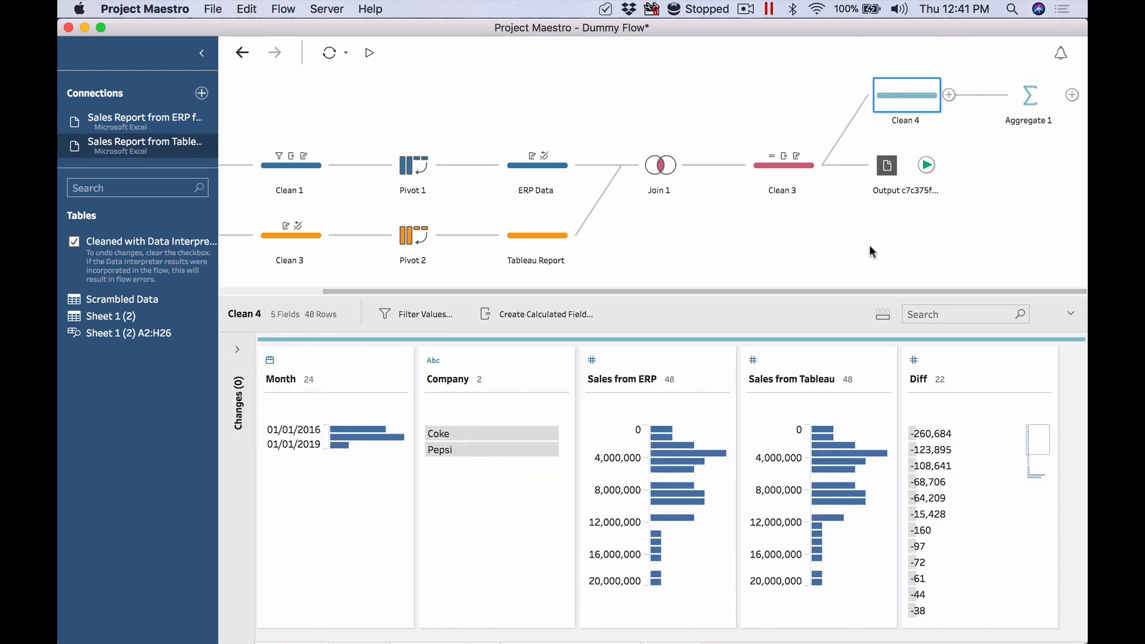
pyautogui.click(1044, 92)
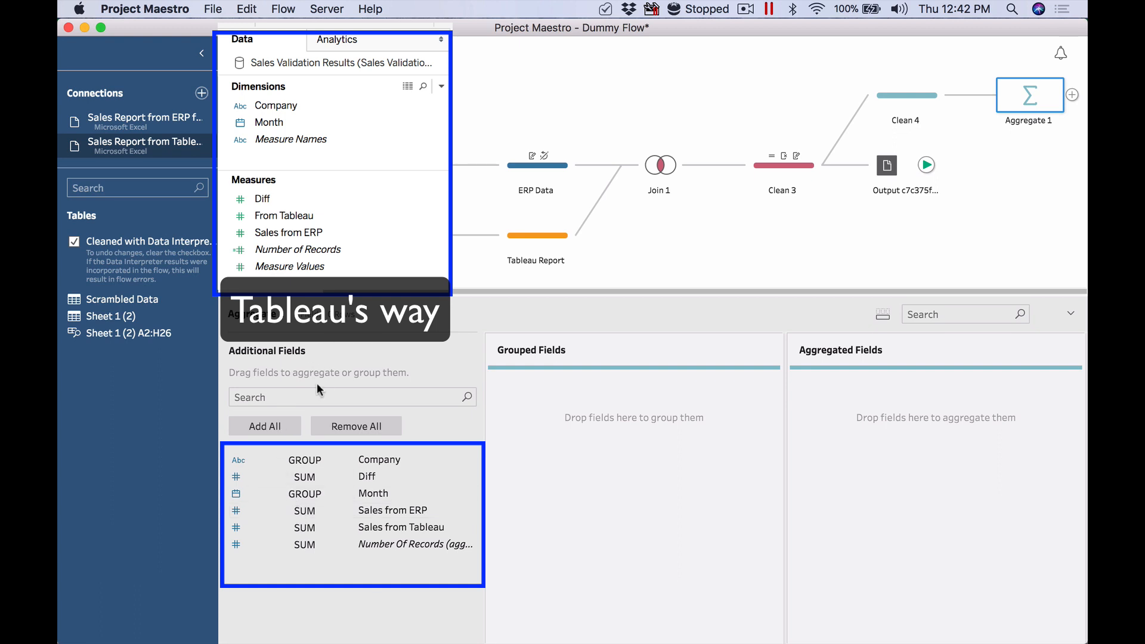
# Group the Aggregate step by Company and add Sales from Tableau and Sales from ERP as summed fields
pyautogui.click(318, 461)
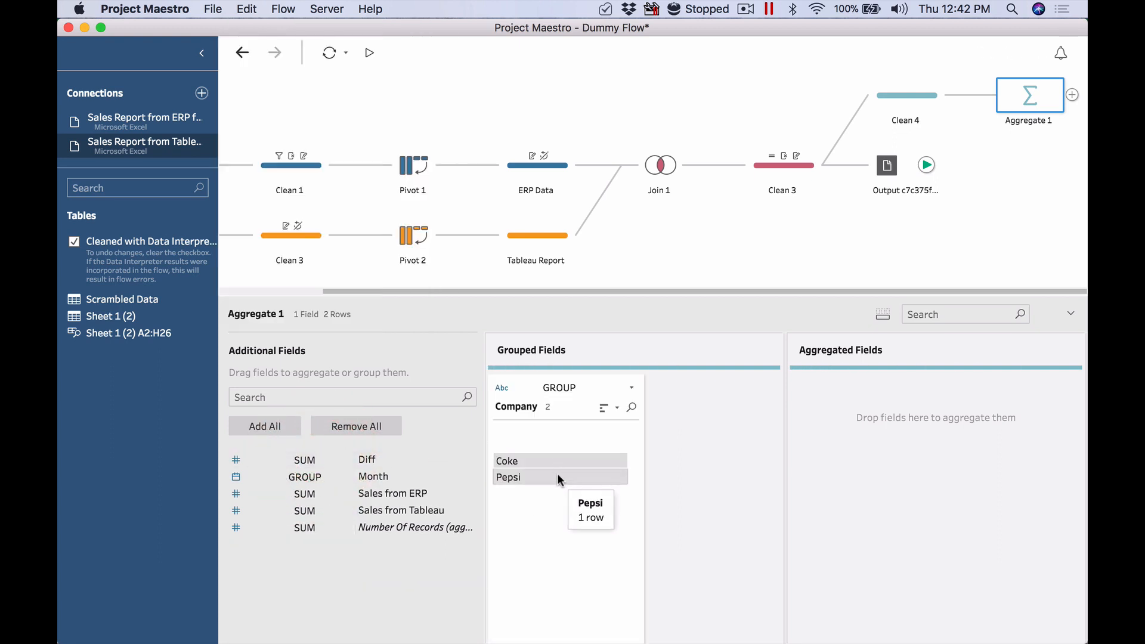
pyautogui.click(392, 494)
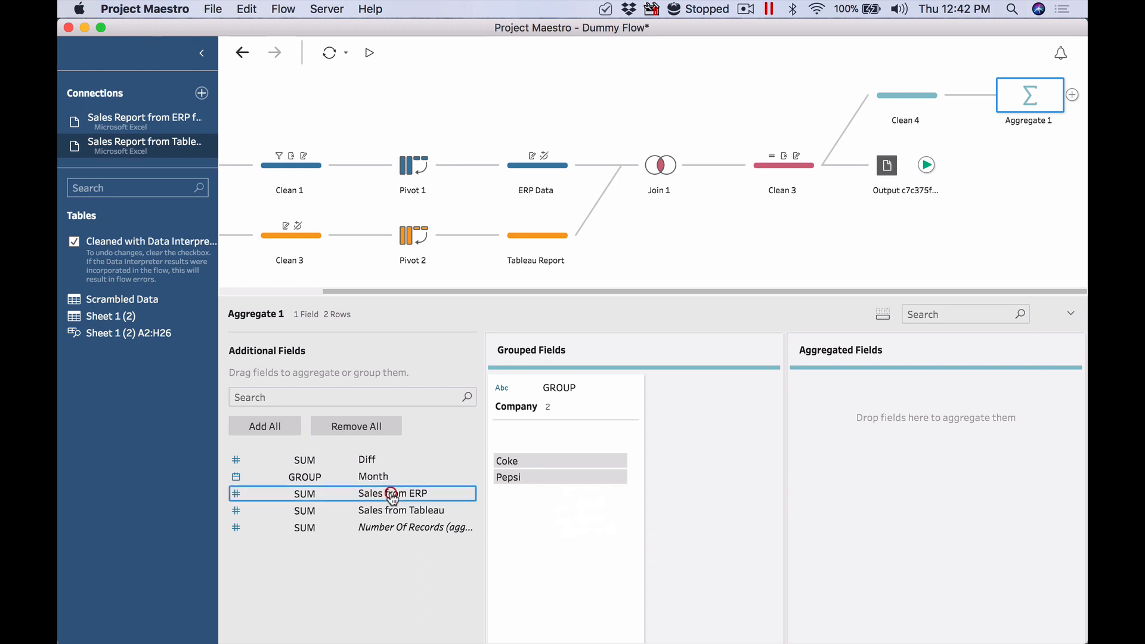
pyautogui.doubleClick(391, 503)
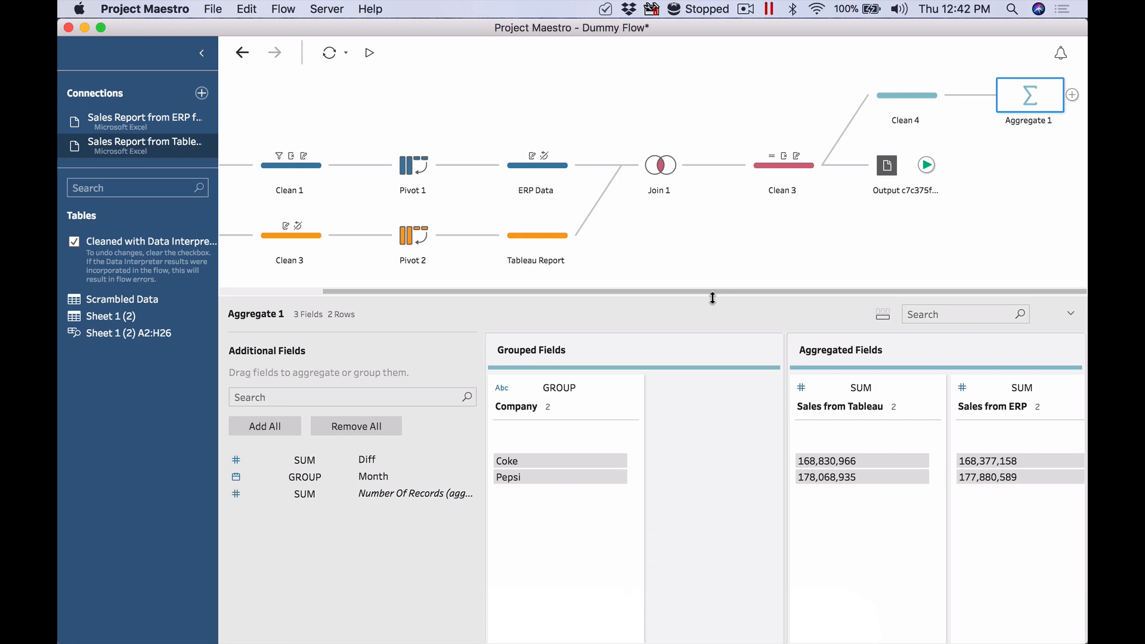
# Examine the aggregated sales per company from both sources in the Aggregate step's profile cards and data grid
pyautogui.moveTo(713, 299); pyautogui.dragTo(727, 119)
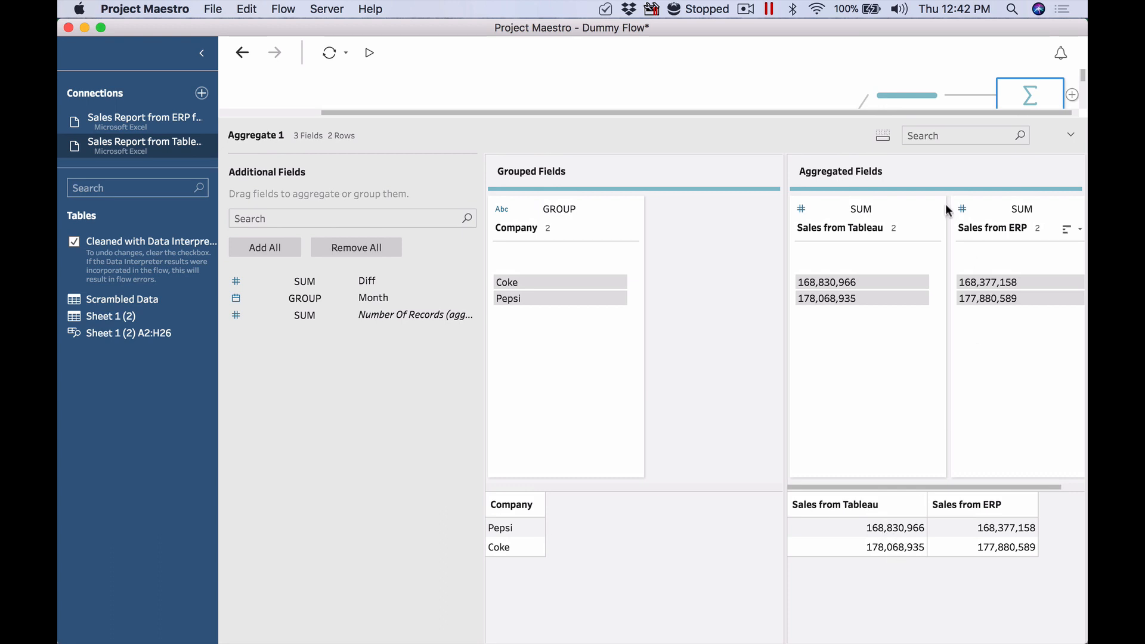
pyautogui.moveTo(831, 115); pyautogui.dragTo(829, 244)
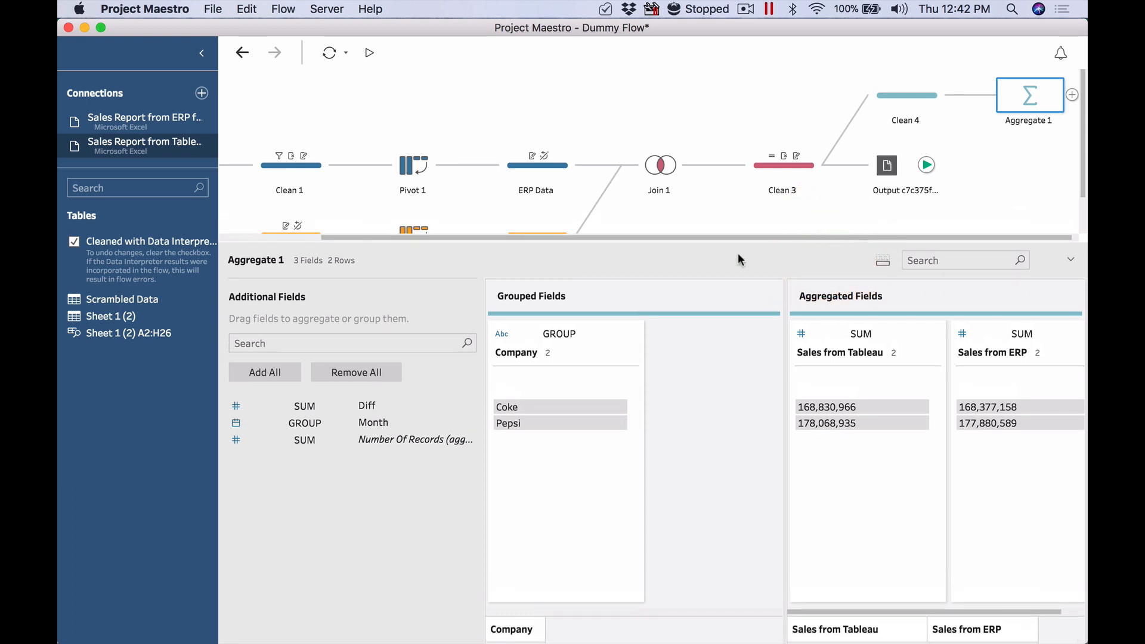
pyautogui.press('super+minus')
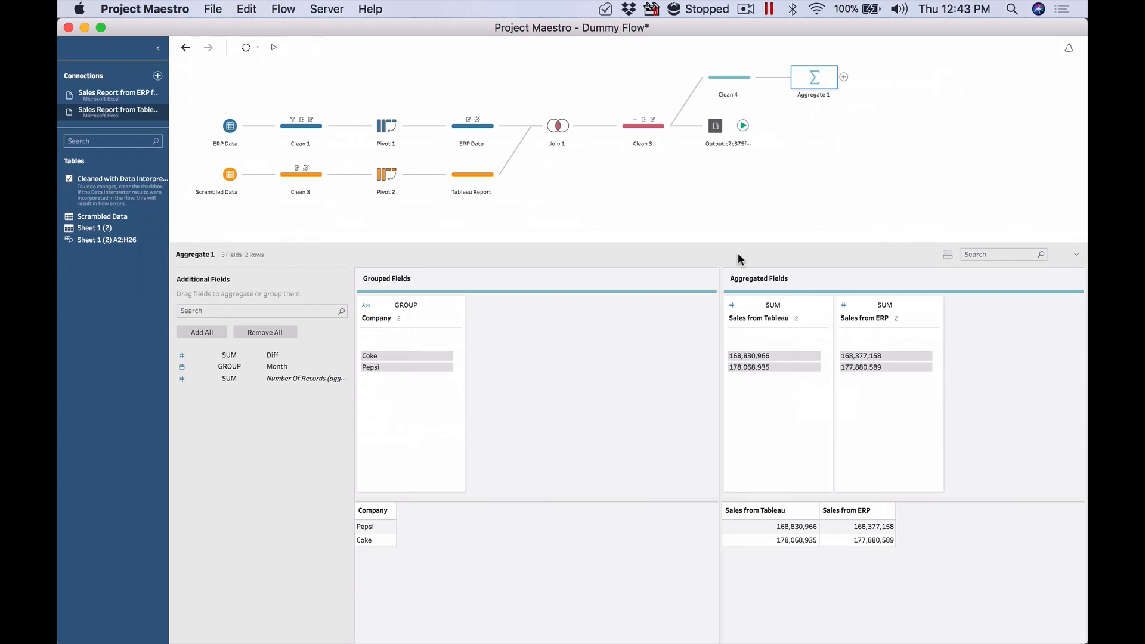
pyautogui.press('super+plus')
pyautogui.press('super+plus')
pyautogui.press('super+minus')
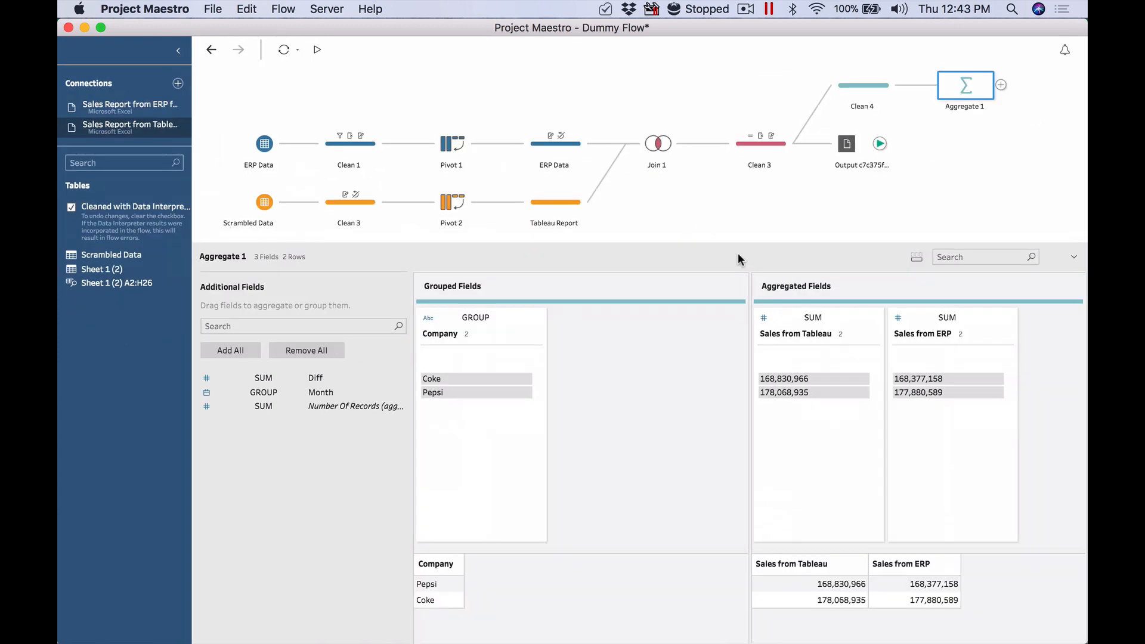
pyautogui.press('super+plus')
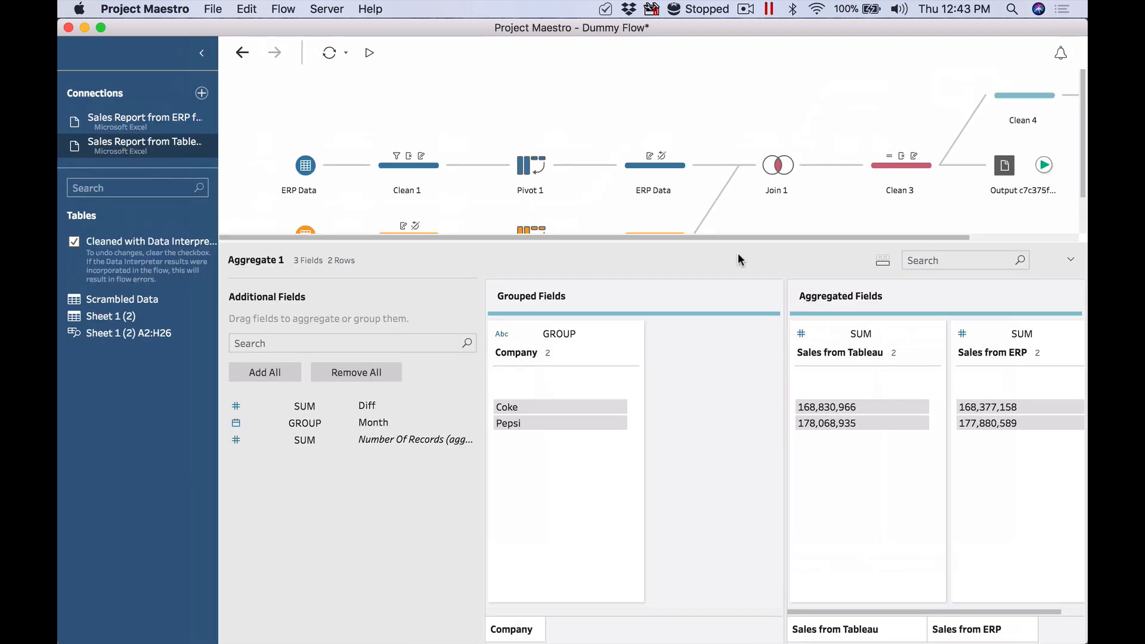
pyautogui.press('super+minus')
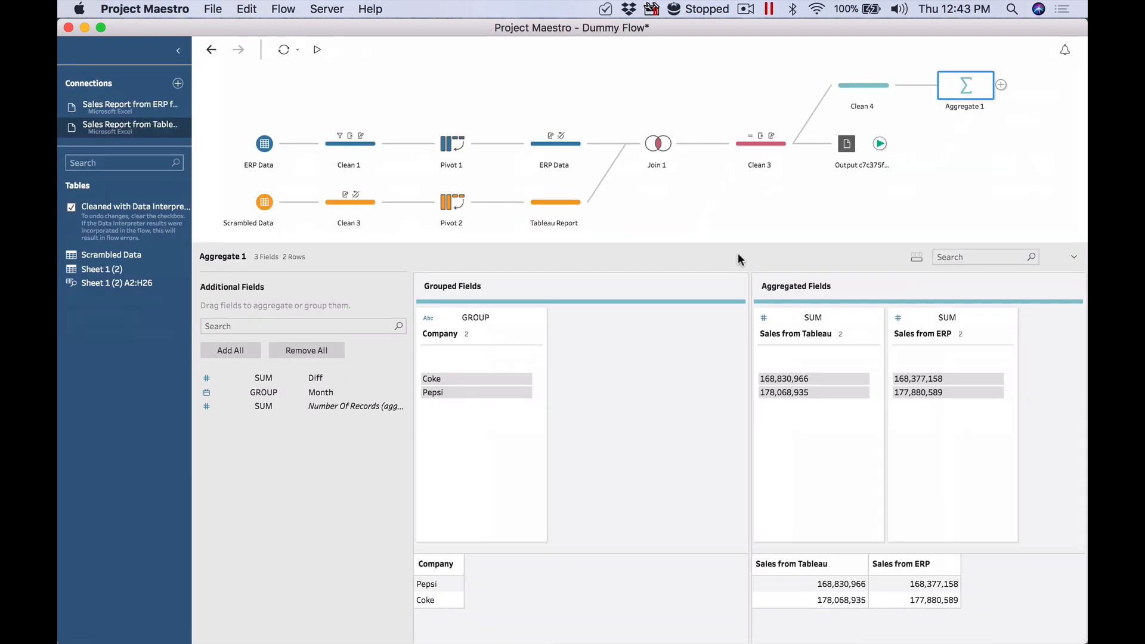
pyautogui.press('super+plus')
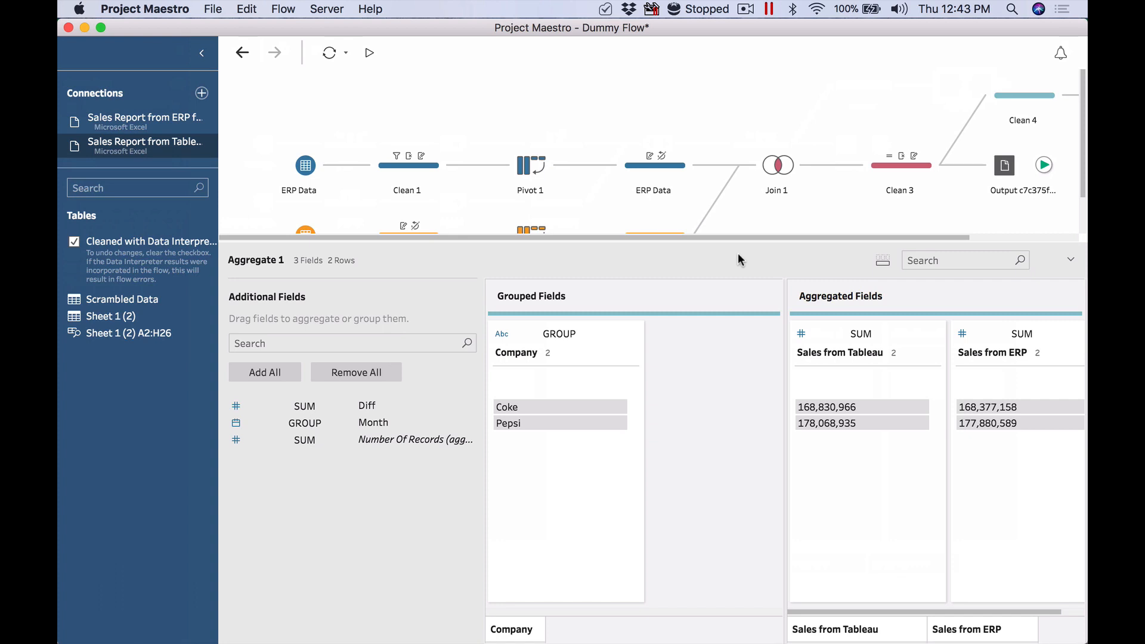
pyautogui.press('super+minus')
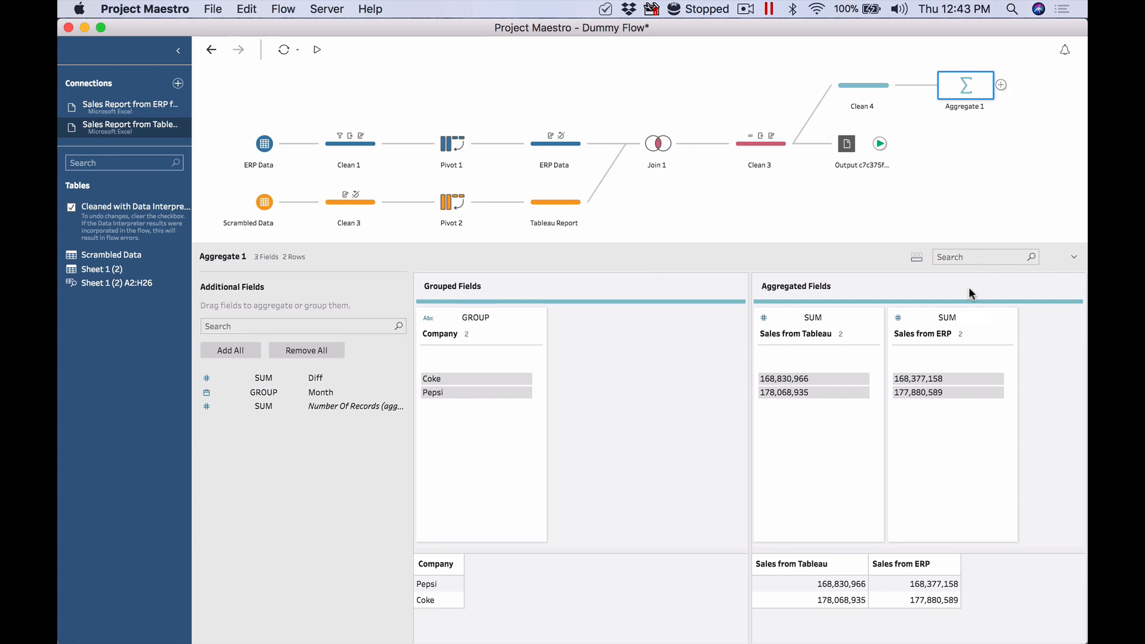
# Look through the aggregation functions available for Sales from ERP, including Percentile and Group by, and leave without choosing one
pyautogui.click(971, 319)
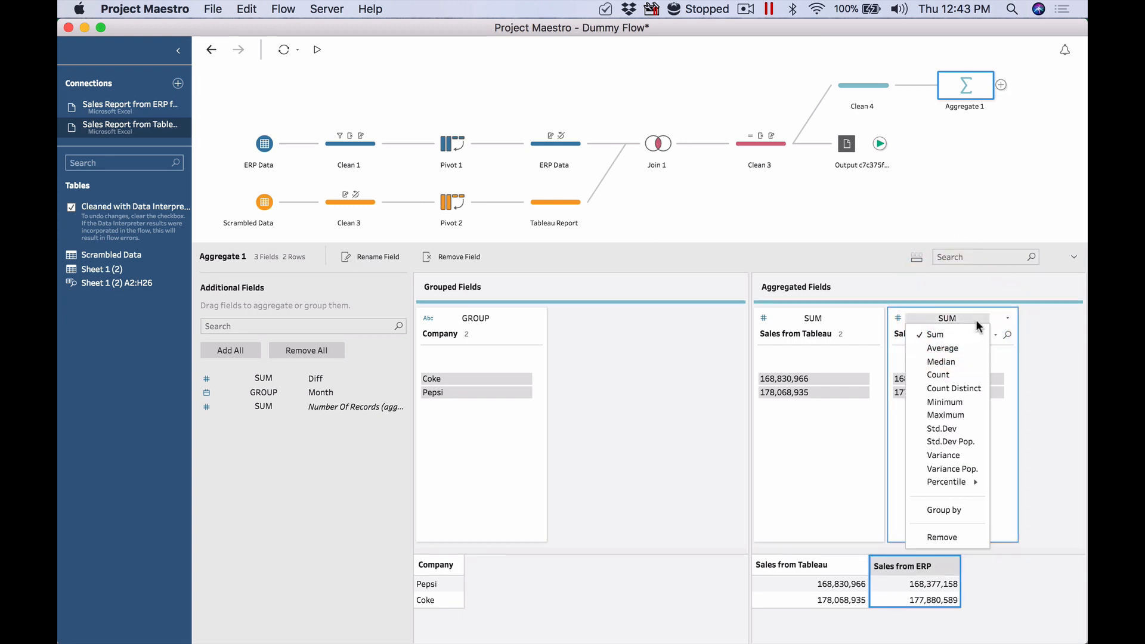
pyautogui.press('super+plus')
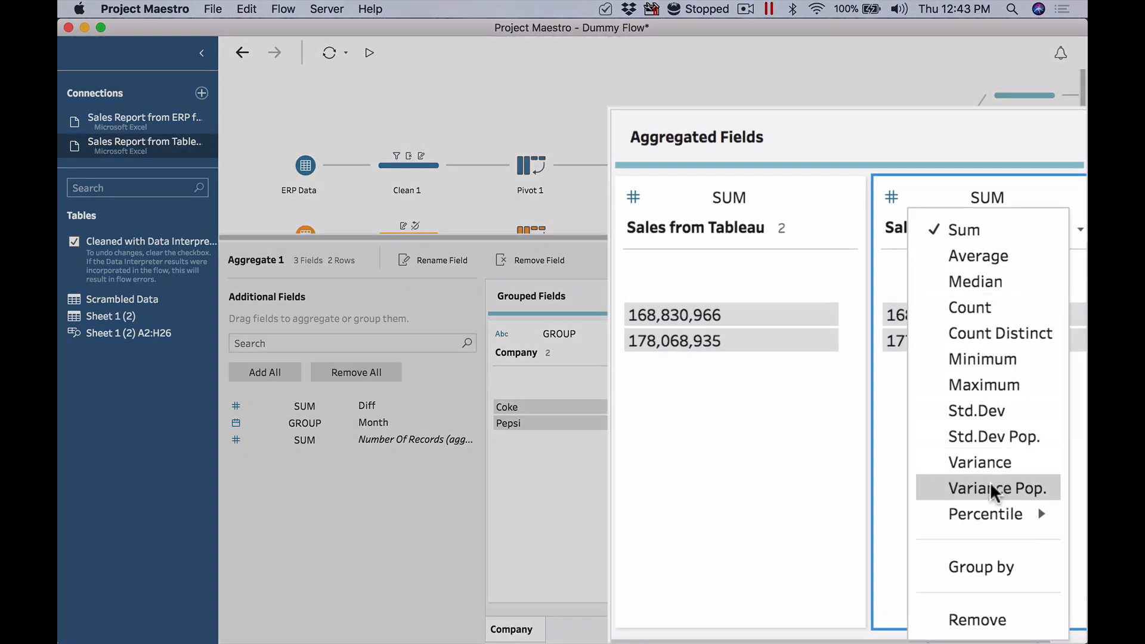
pyautogui.moveTo(992, 514)
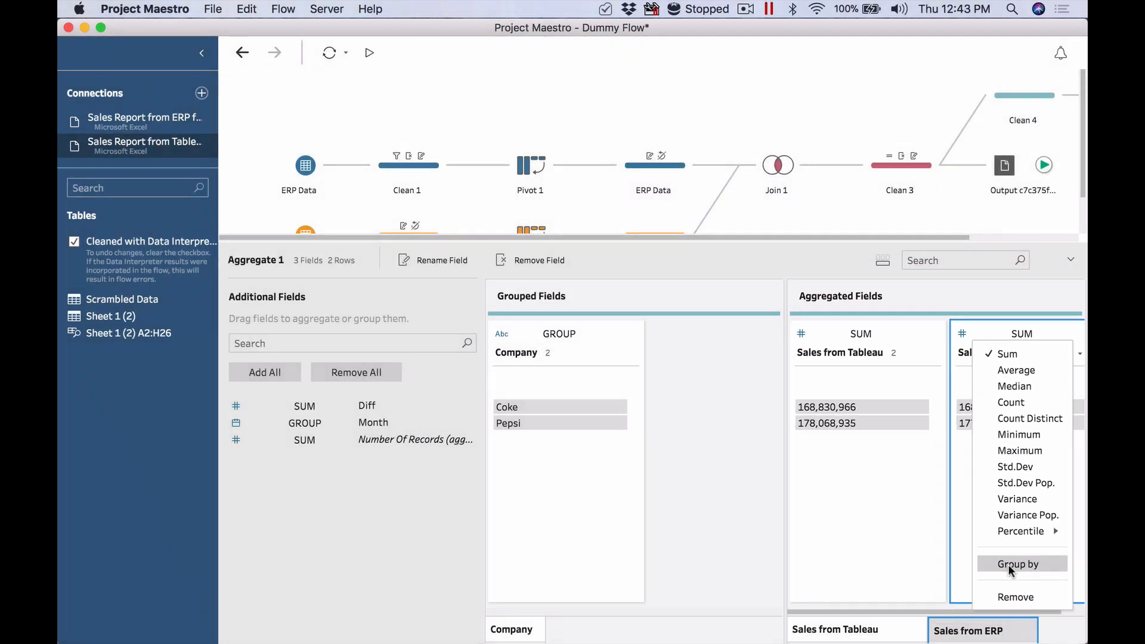
pyautogui.click(991, 292)
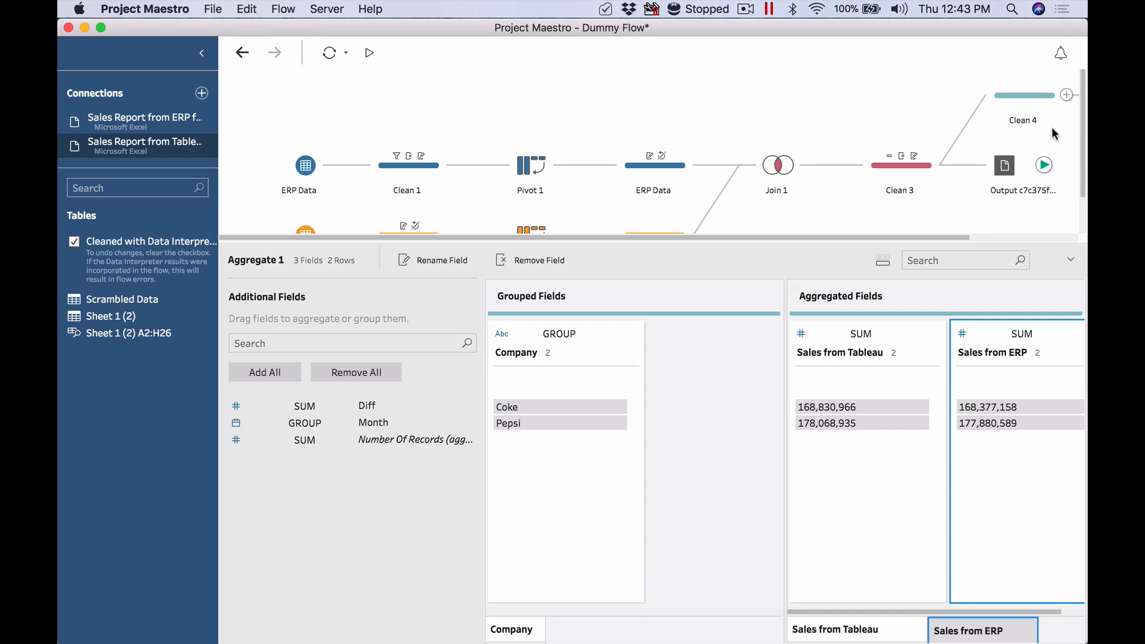
# Add an output step after Aggregate 1 and run it to save the company totals as a Tableau Data Extract (.hyper)
pyautogui.moveTo(928, 237); pyautogui.dragTo(1053, 228)
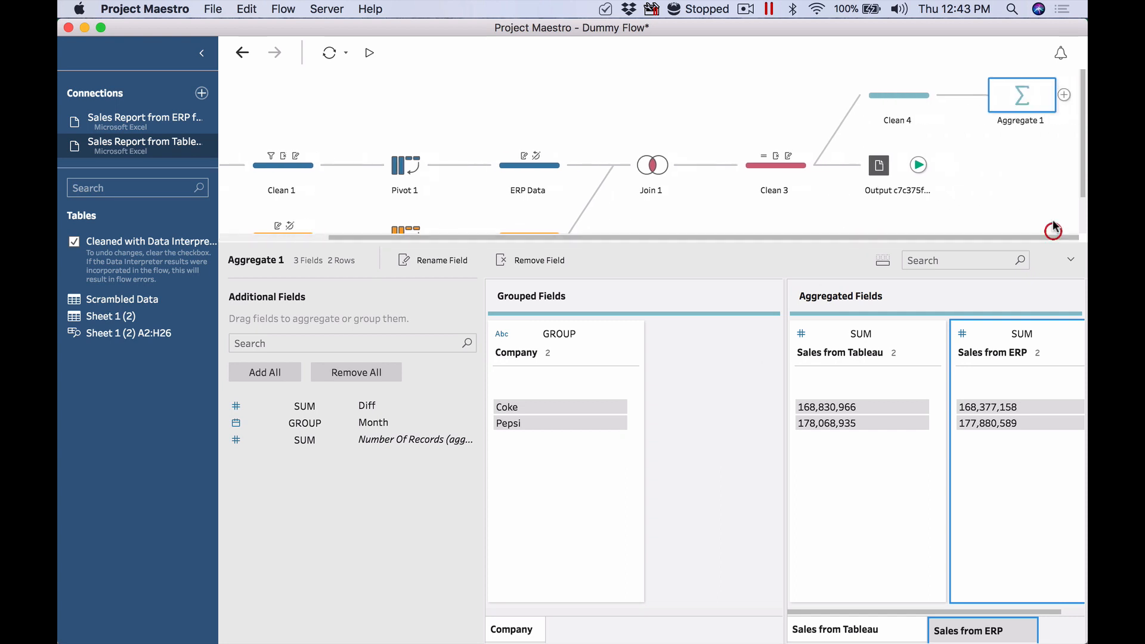
pyautogui.click(1065, 94)
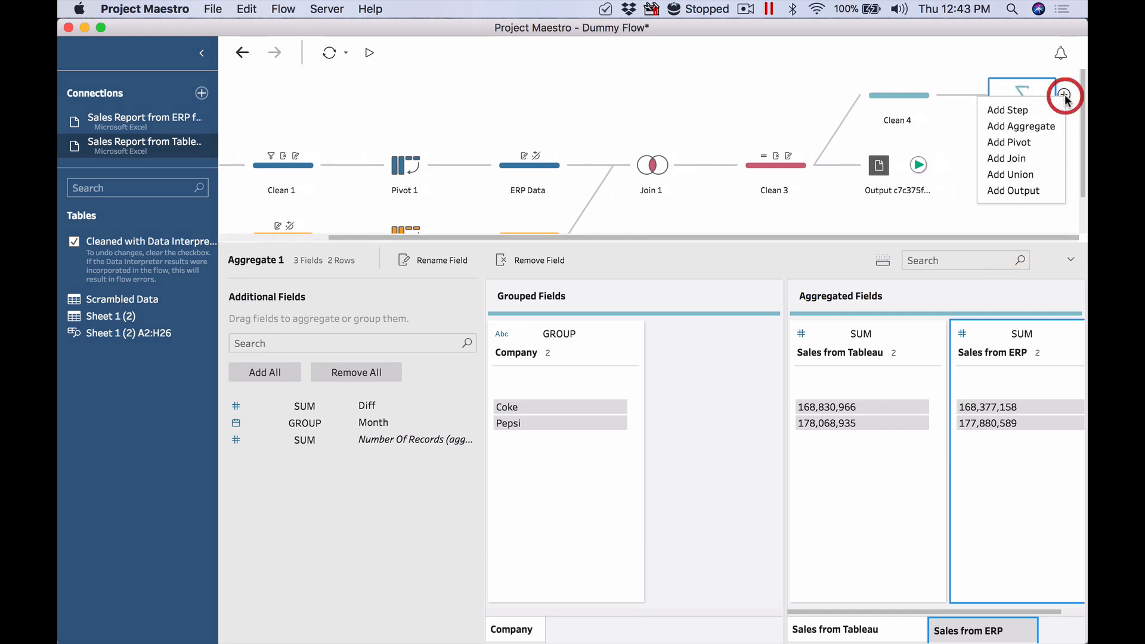
pyautogui.click(1028, 191)
pyautogui.moveTo(949, 238); pyautogui.dragTo(1039, 237)
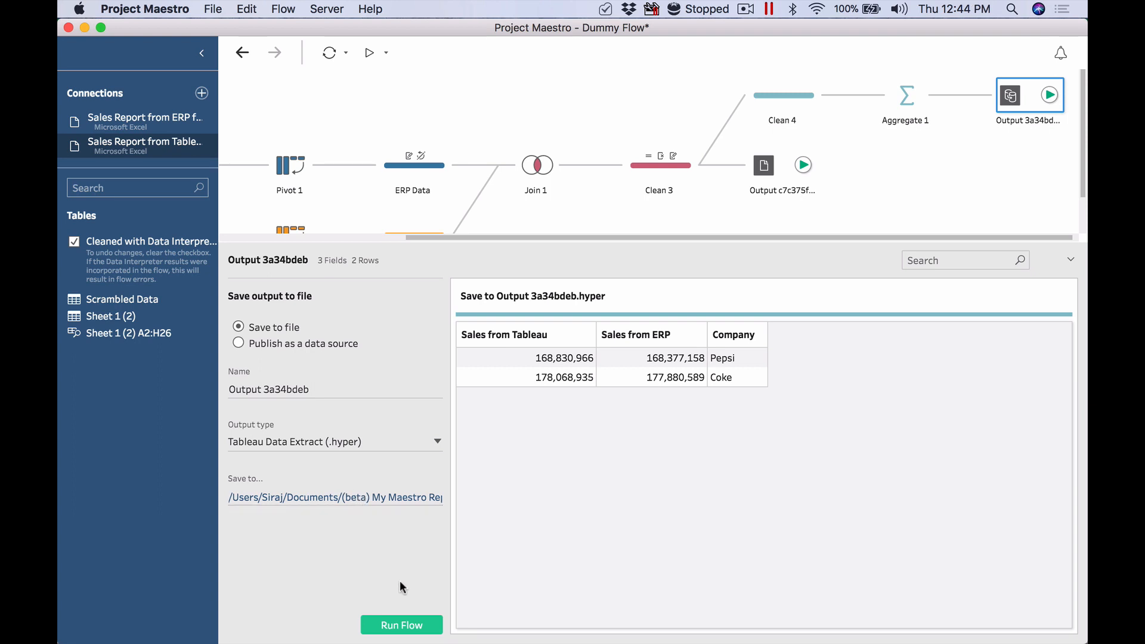
pyautogui.click(399, 625)
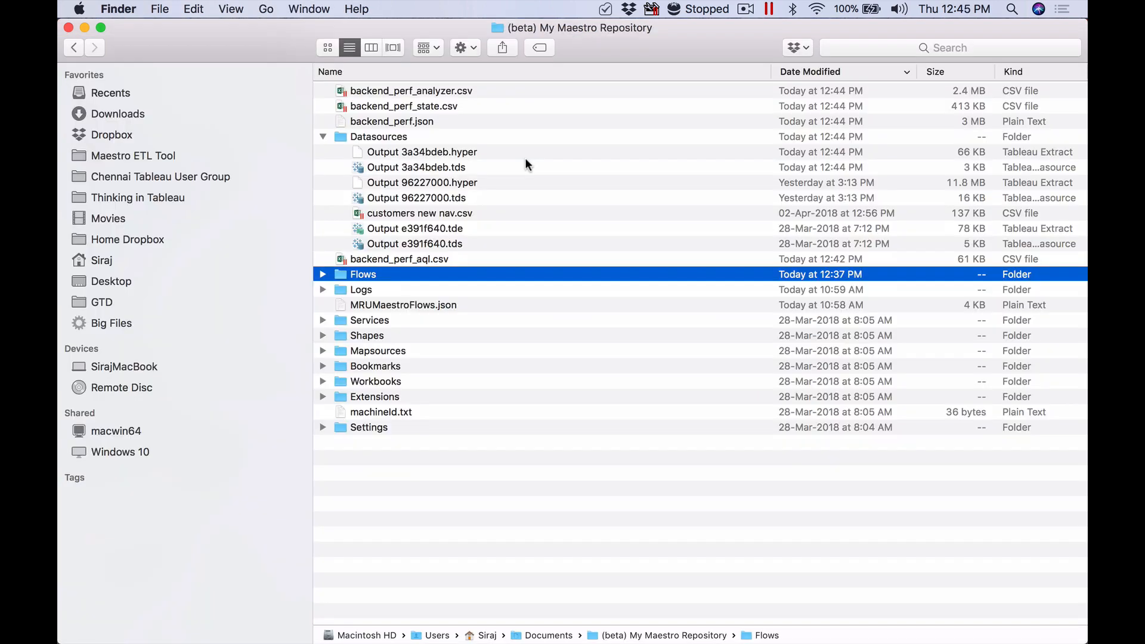
# Locate Output 3a34bdeb.hyper in the Datasources folder of My Maestro Repository in Finder
pyautogui.click(412, 138)
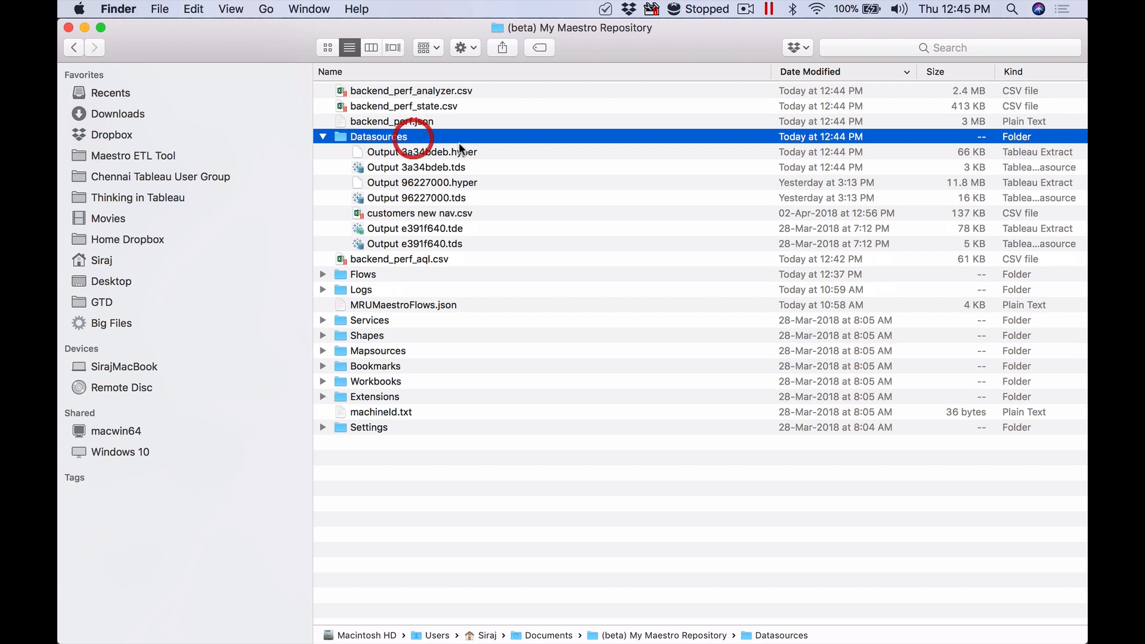
pyautogui.click(508, 156)
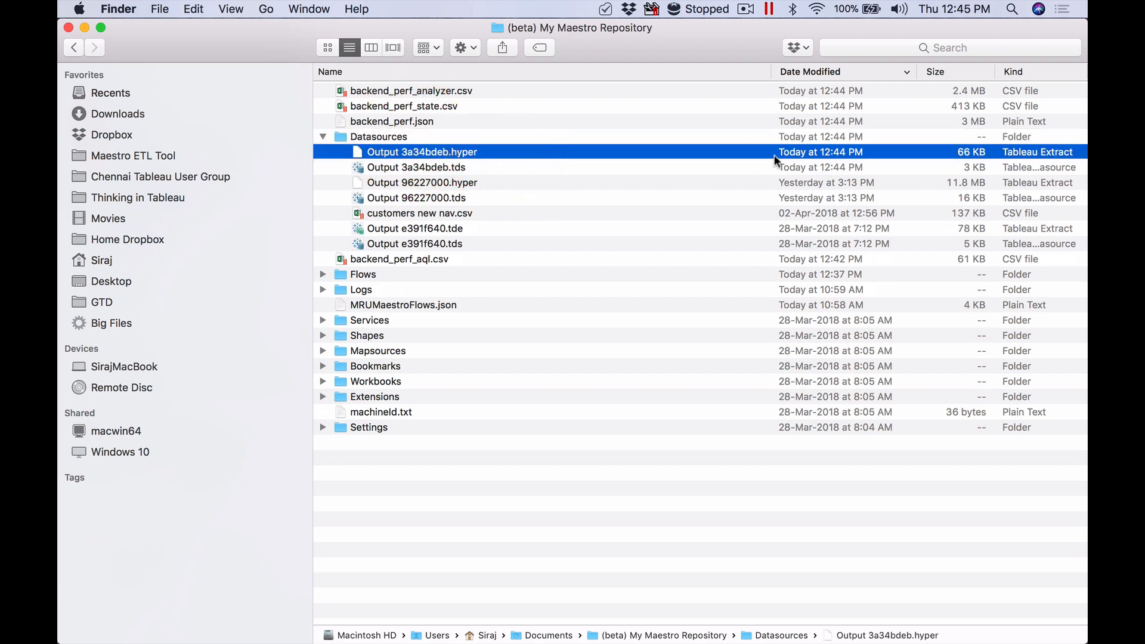
# Open Output 3a34bdeb.hyper from the Datasources folder, then return to Project Maestro and dismiss the finished-run notice
pyautogui.doubleClick(653, 153)
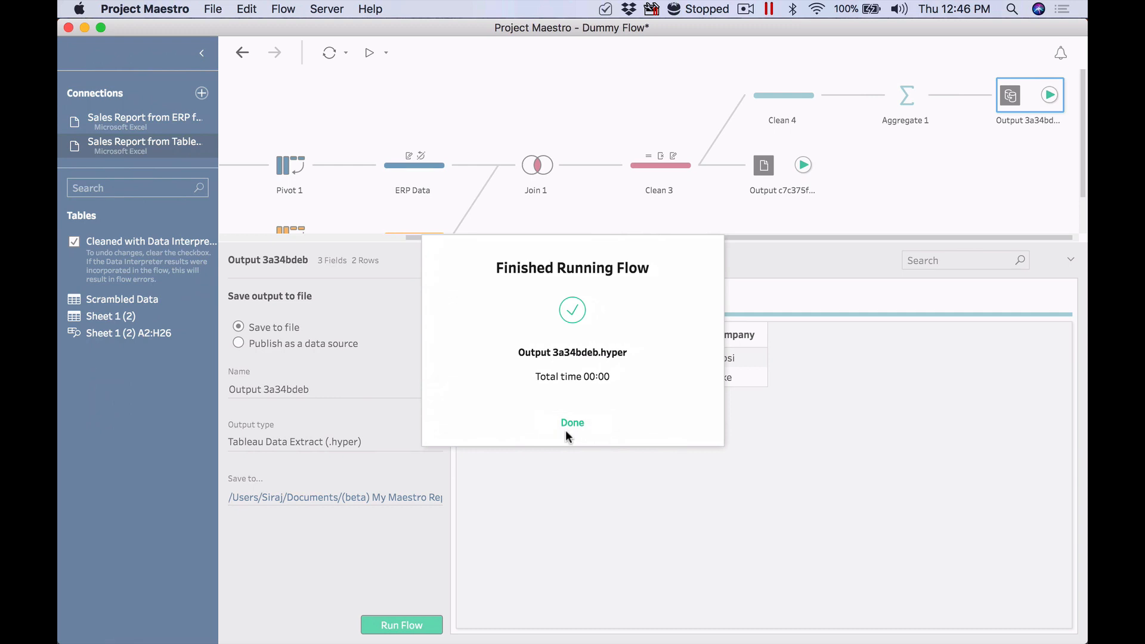
pyautogui.click(565, 425)
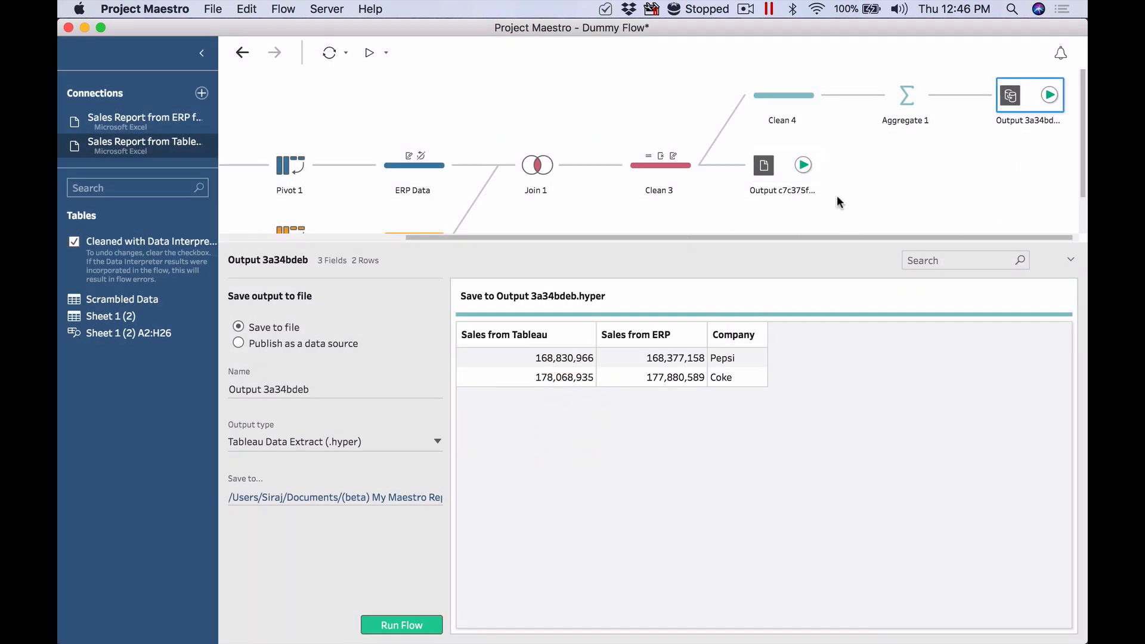
# Run all outputs of the flow at once, replacing the existing Output 3a34bdeb files
pyautogui.click(283, 8)
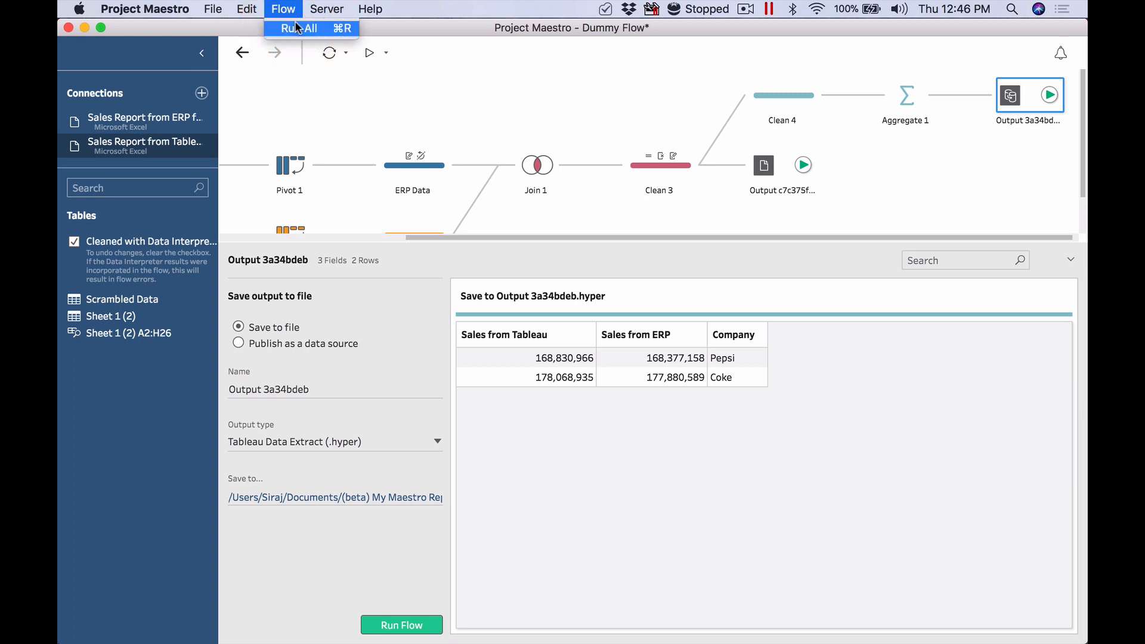
pyautogui.click(915, 181)
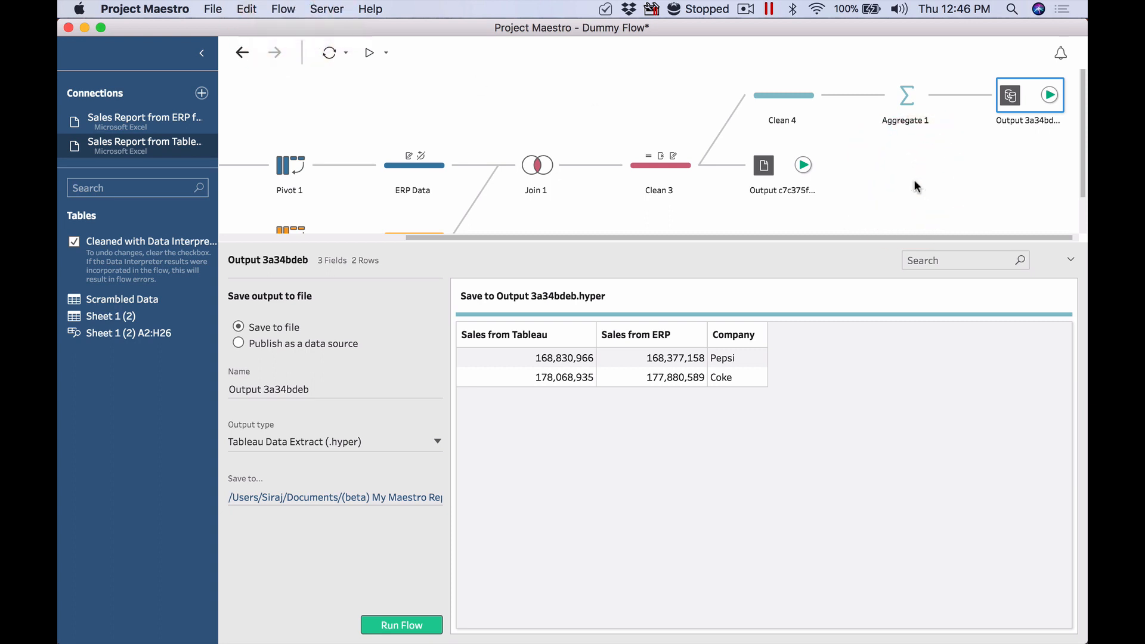
pyautogui.click(282, 8)
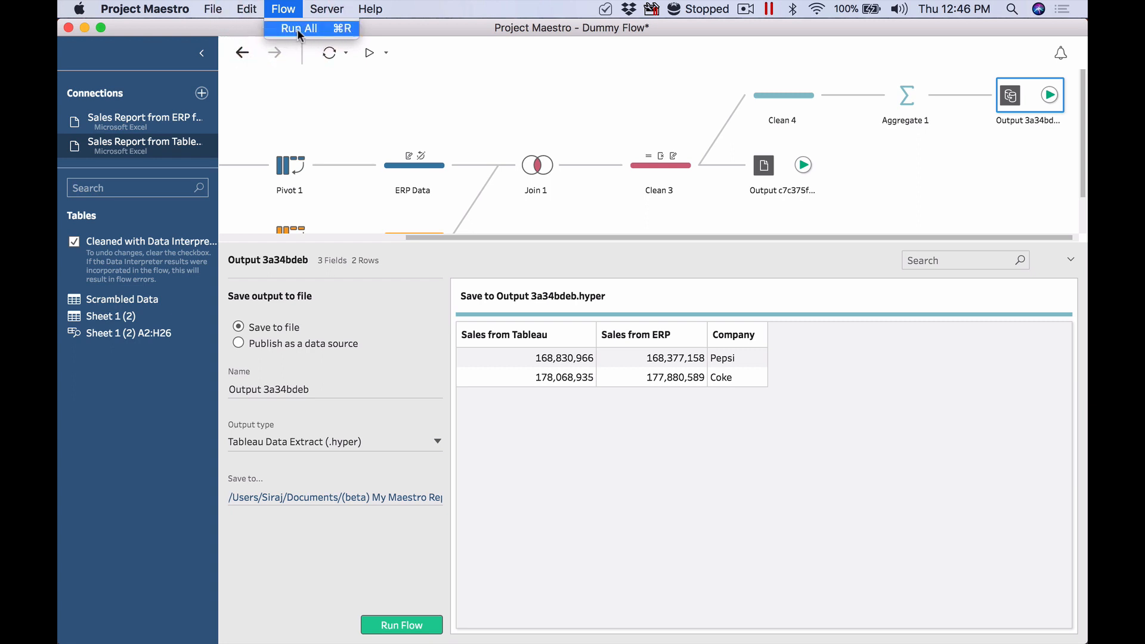
pyautogui.click(299, 31)
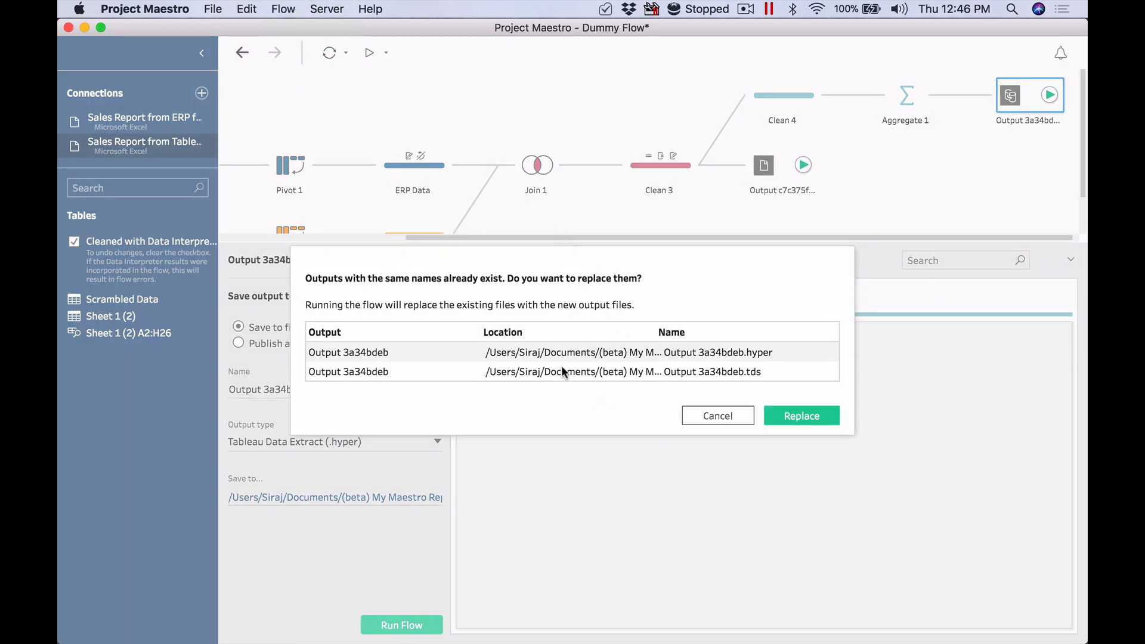
pyautogui.click(802, 416)
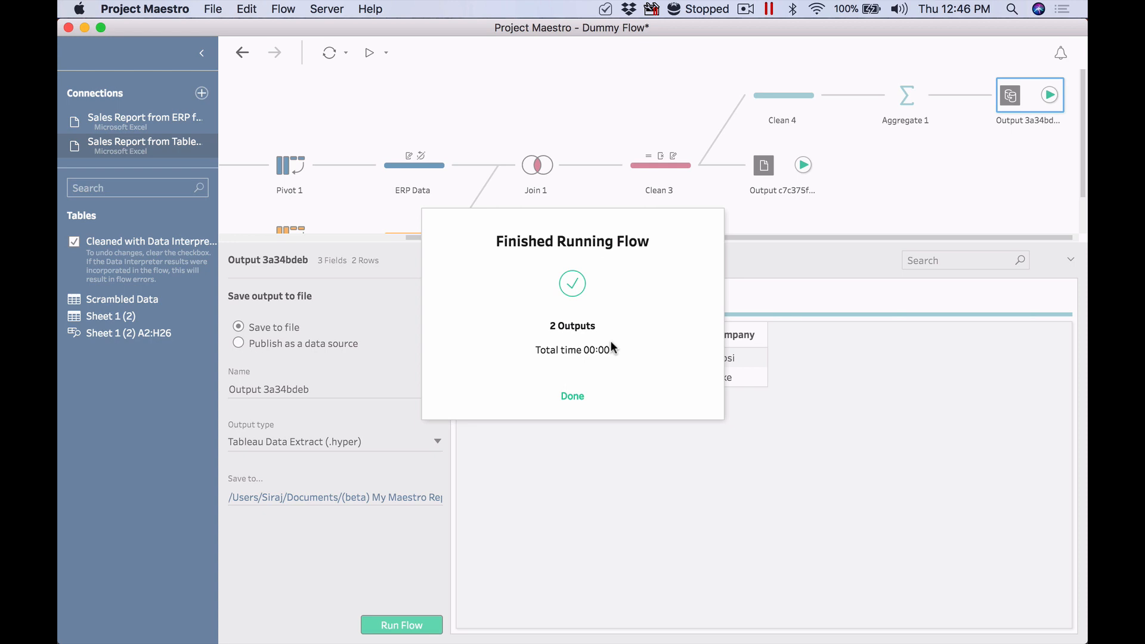
pyautogui.click(583, 401)
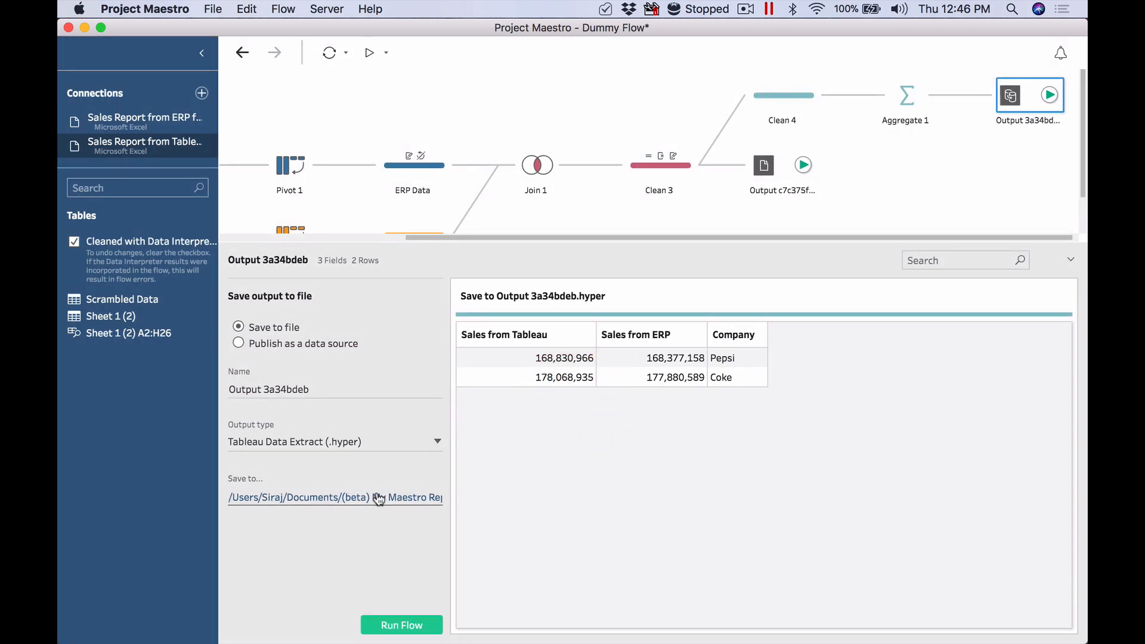
# Examine the settings and data previews of the Sales Validation Results Dummy output and the output after Aggregate 1
pyautogui.click(764, 167)
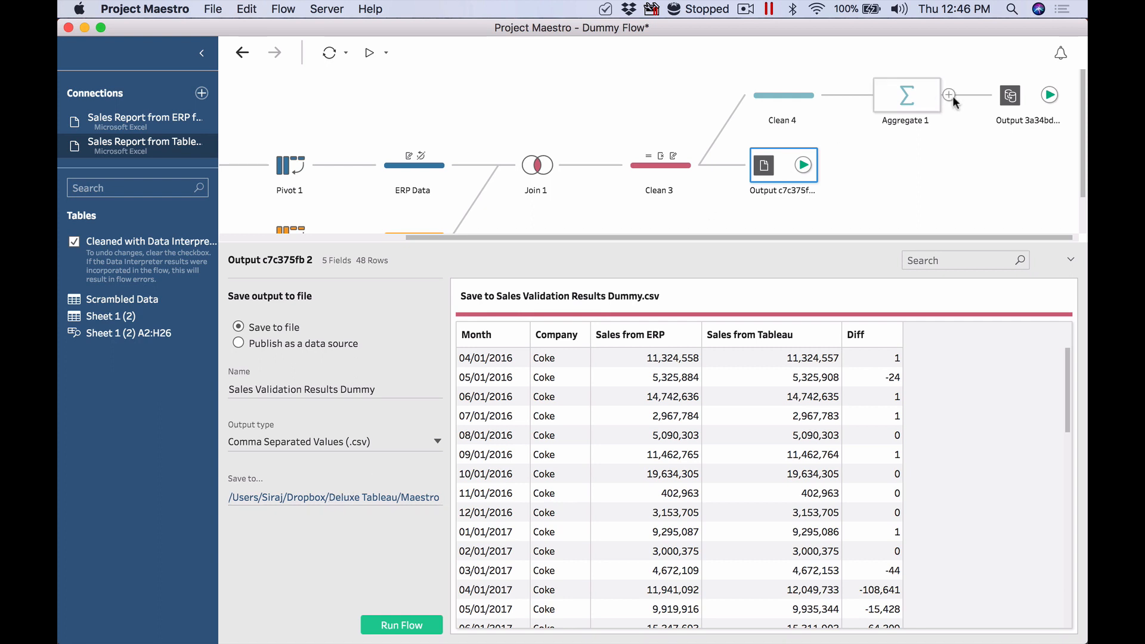
pyautogui.click(1014, 97)
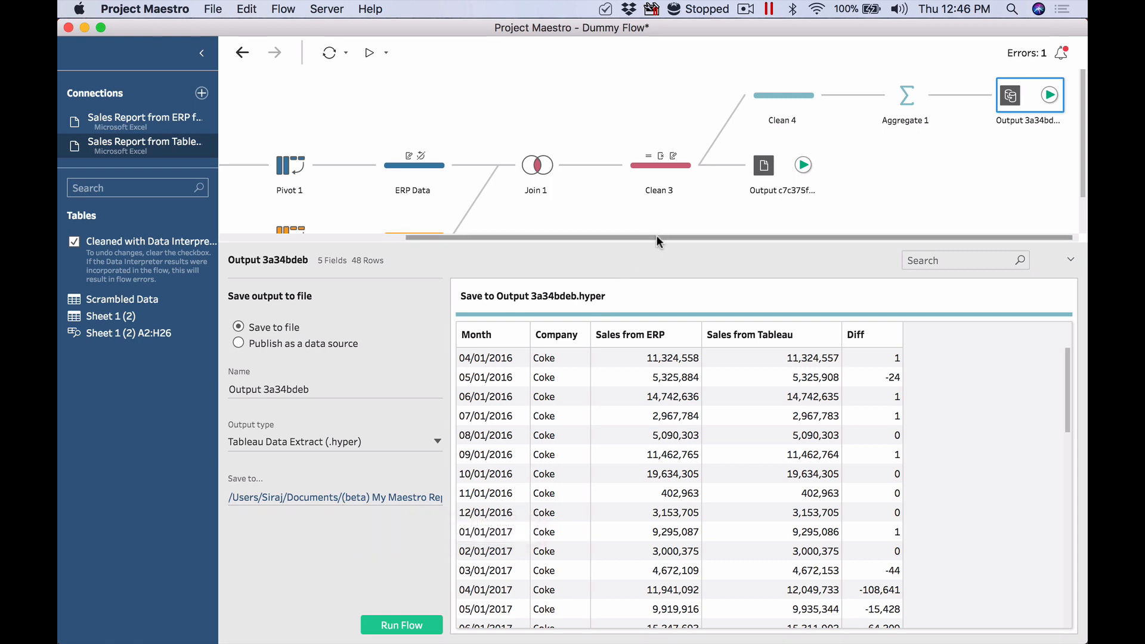
# Enlarge the flow pane to show both input branches and refresh only the ERP Data input
pyautogui.moveTo(658, 243); pyautogui.dragTo(657, 303)
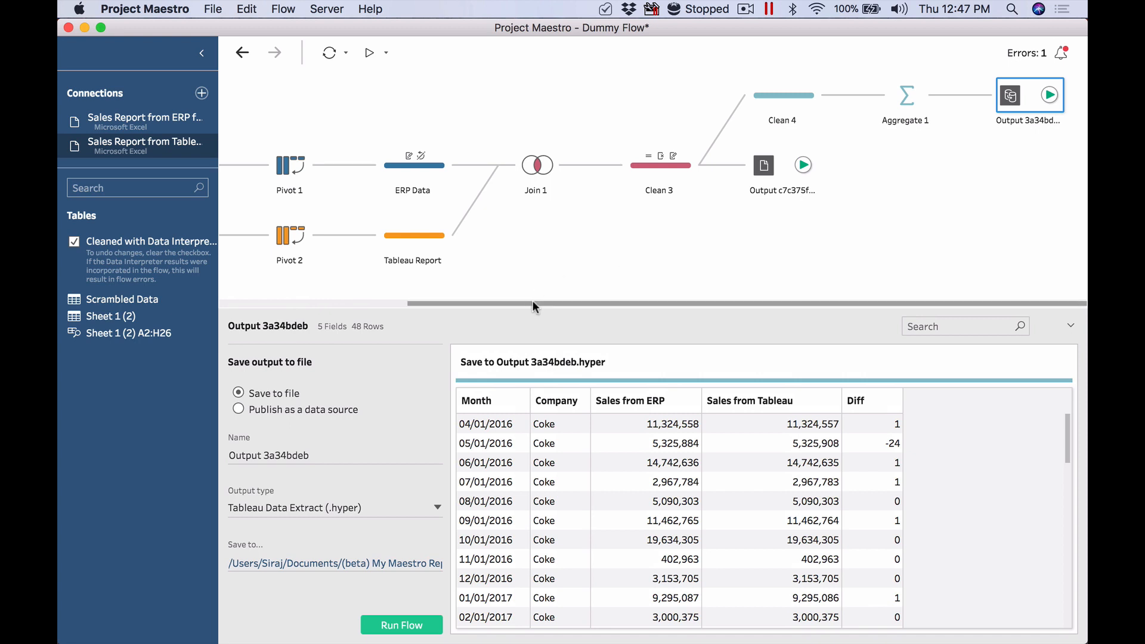
pyautogui.moveTo(532, 302); pyautogui.dragTo(322, 303)
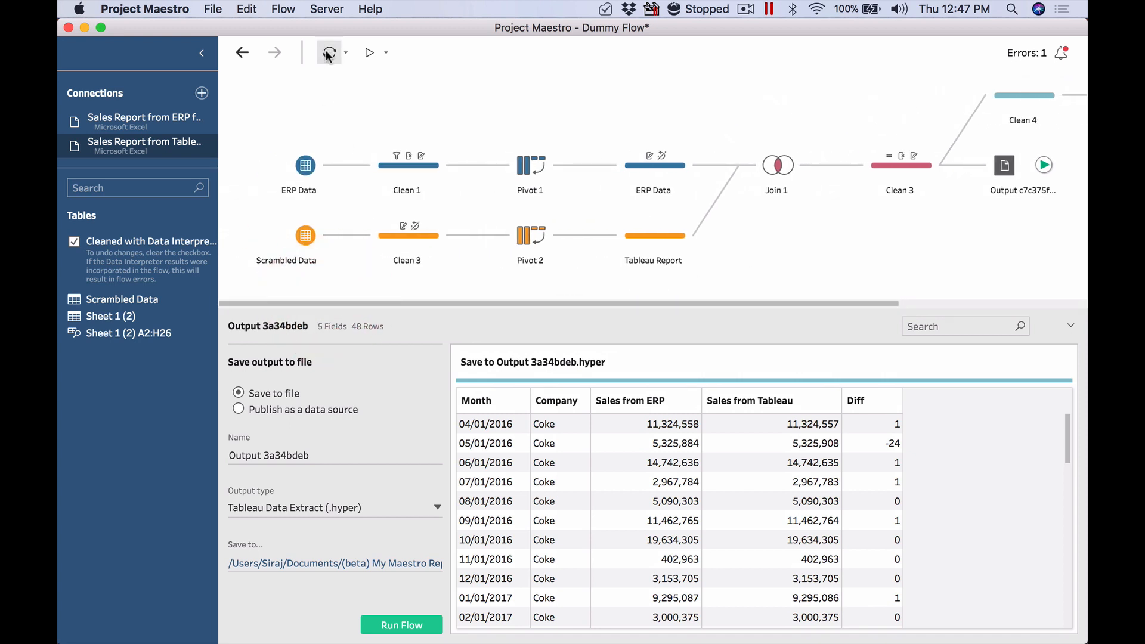
pyautogui.click(345, 54)
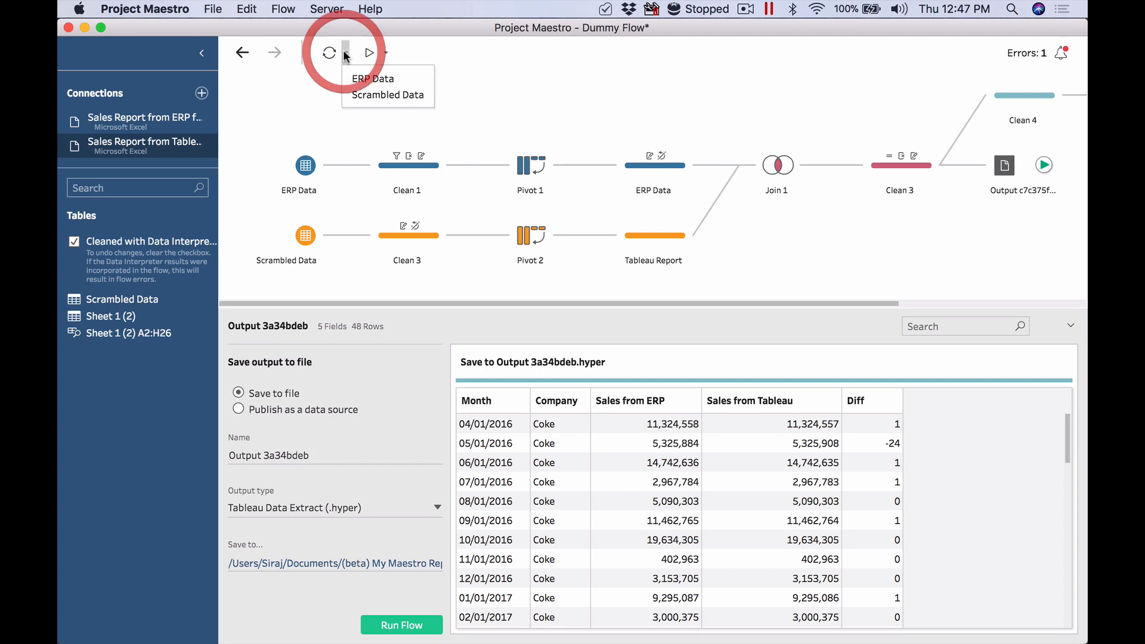
pyautogui.click(377, 78)
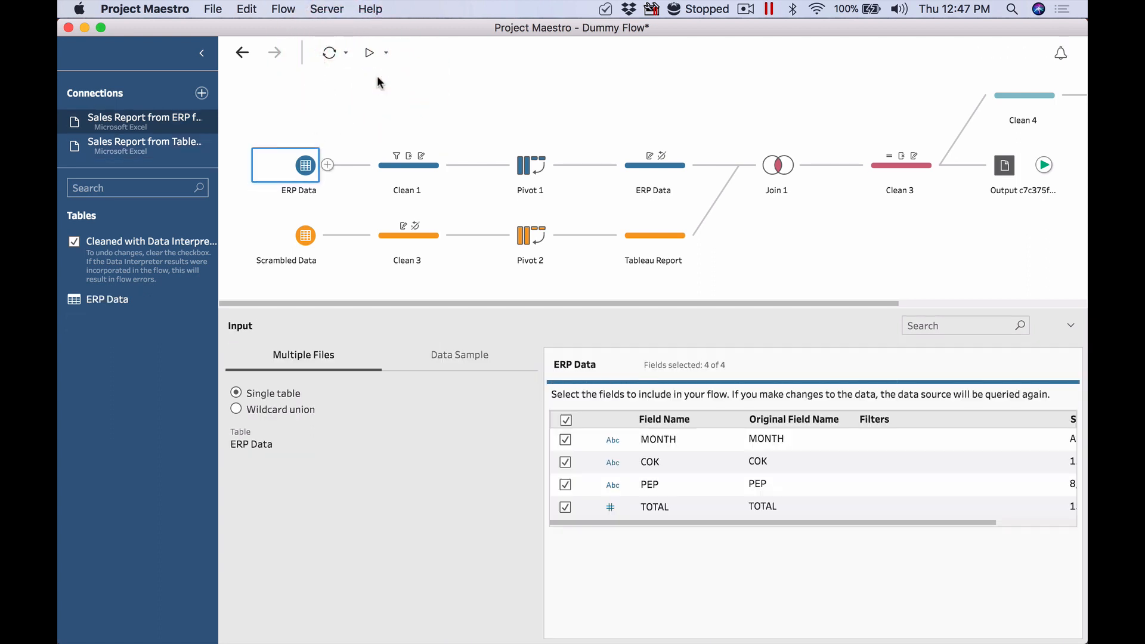
pyautogui.click(387, 53)
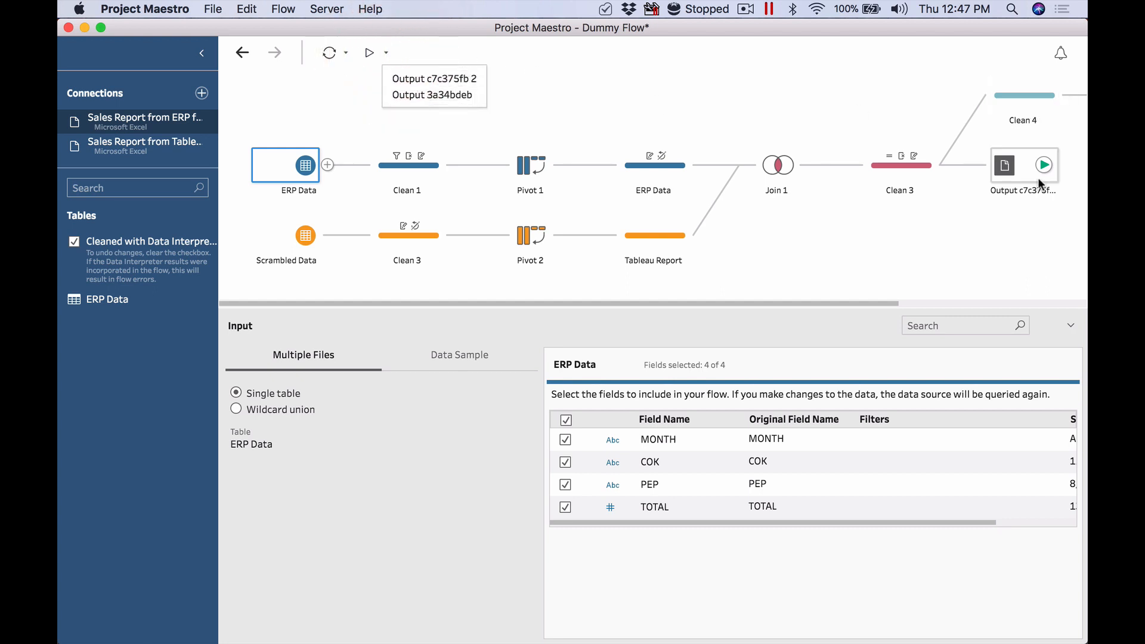
pyautogui.moveTo(890, 303); pyautogui.dragTo(807, 281)
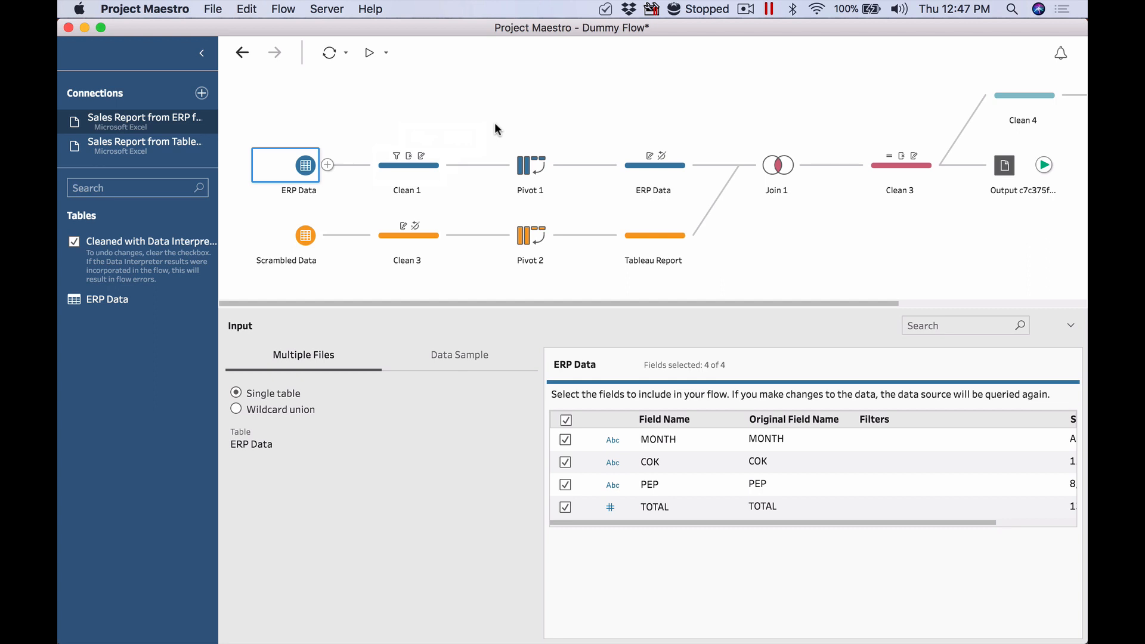
pyautogui.click(215, 11)
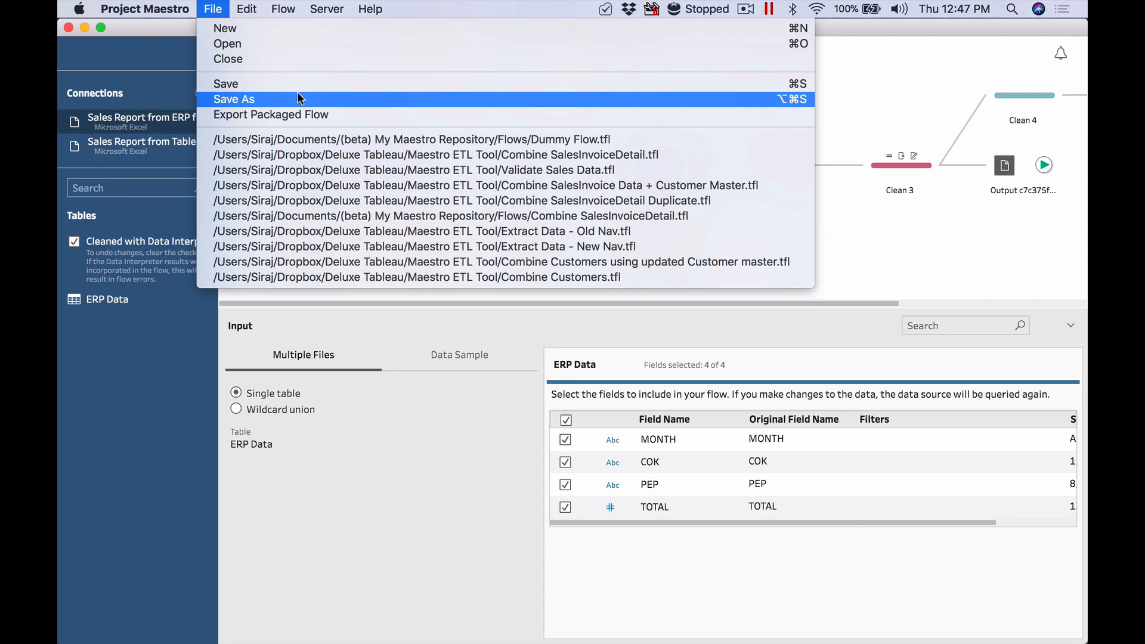
pyautogui.click(876, 239)
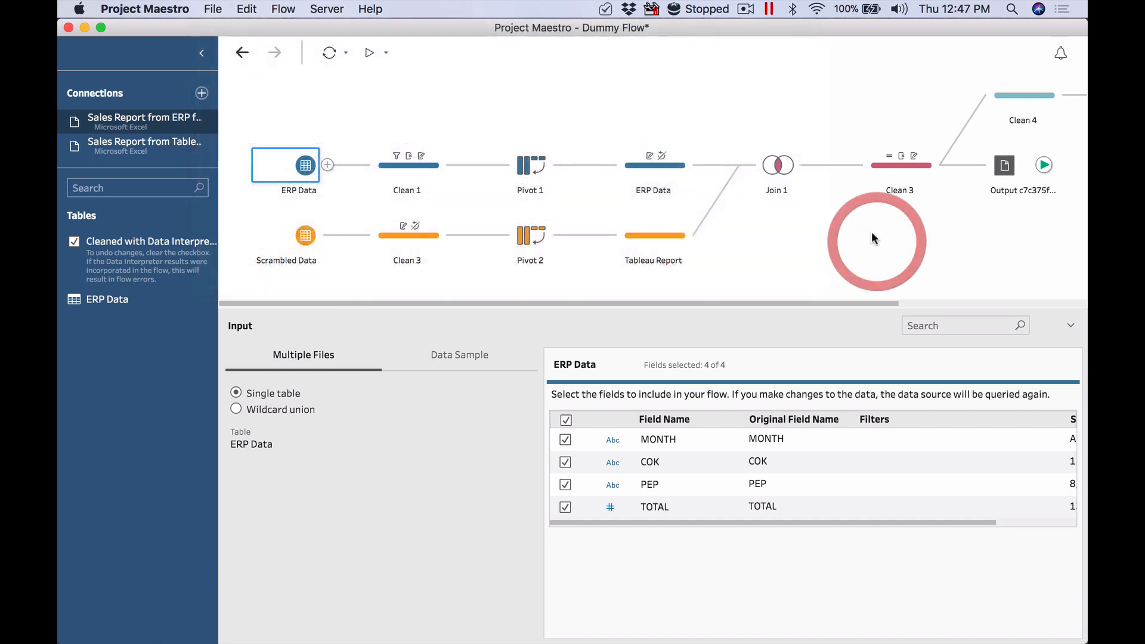
pyautogui.rightClick(644, 161)
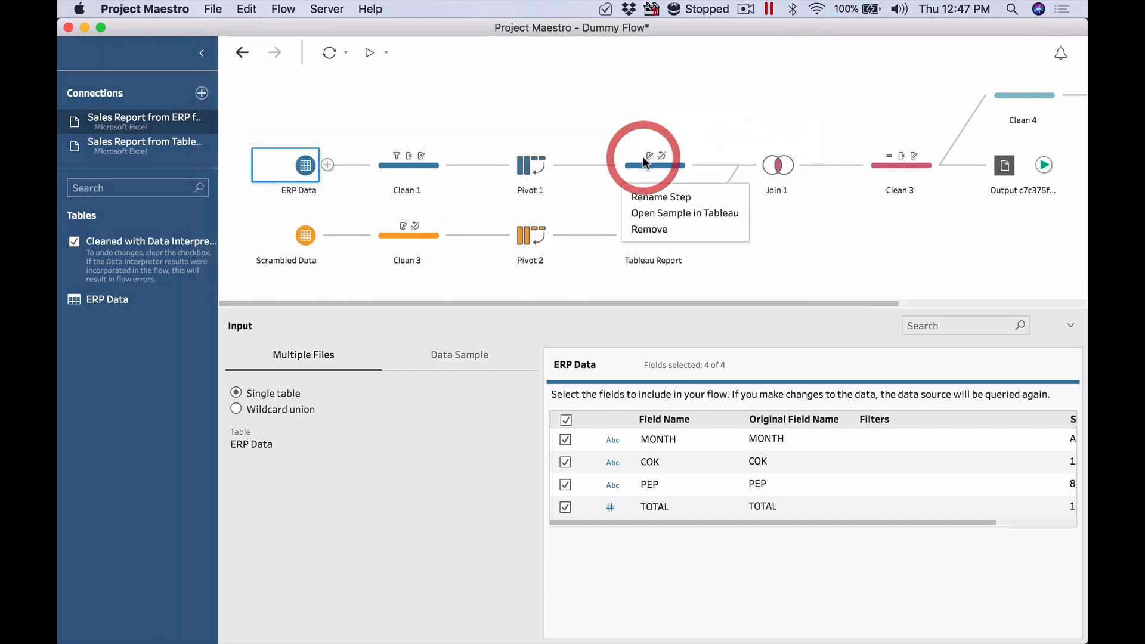
pyautogui.click(794, 240)
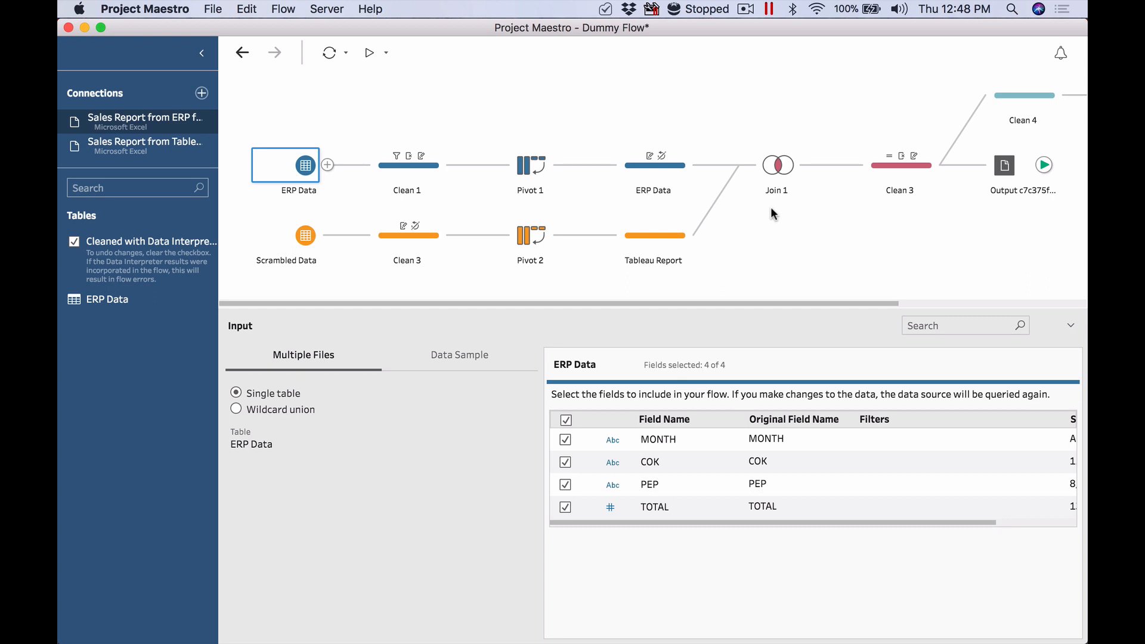
# Open Join 1 to review its join clauses, join type and results
pyautogui.click(774, 170)
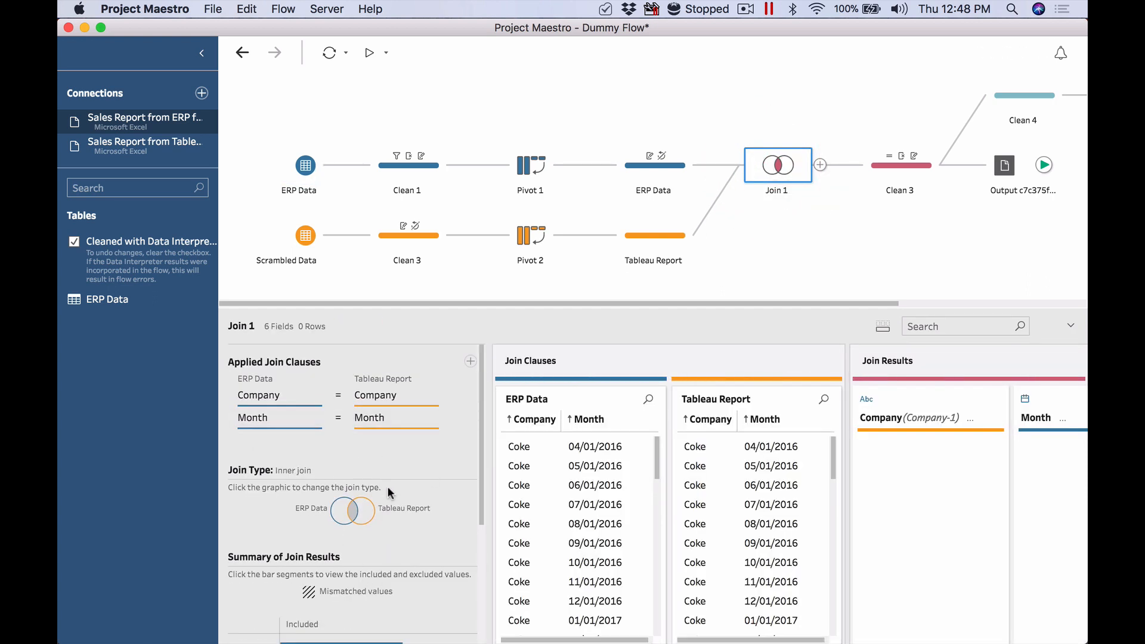